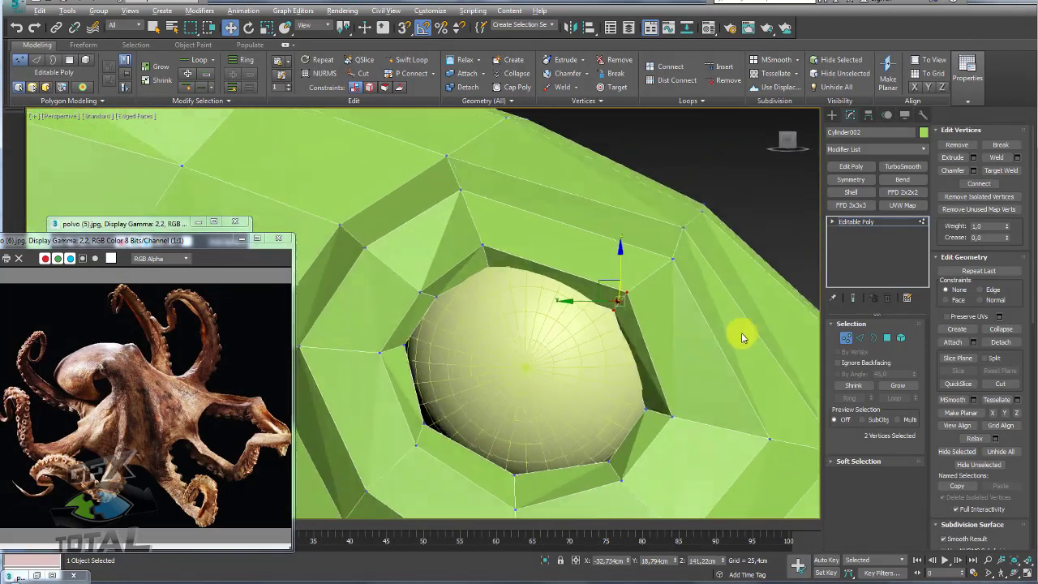
Step: Move the eye socket's rim vertices in tighter around the eyeball sphere
alt+middle_drag(741, 332, 495, 261)
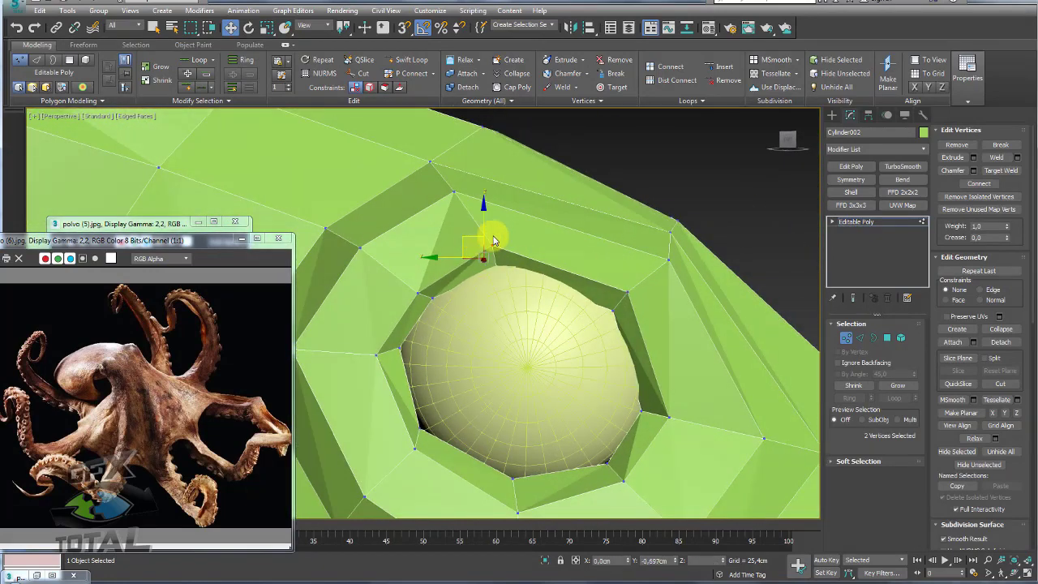
mouse_move(491, 243)
alt+middle_down()
mouse_move(644, 382)
mouse_move(493, 254)
mouse_move(516, 276)
alt+middle_up()
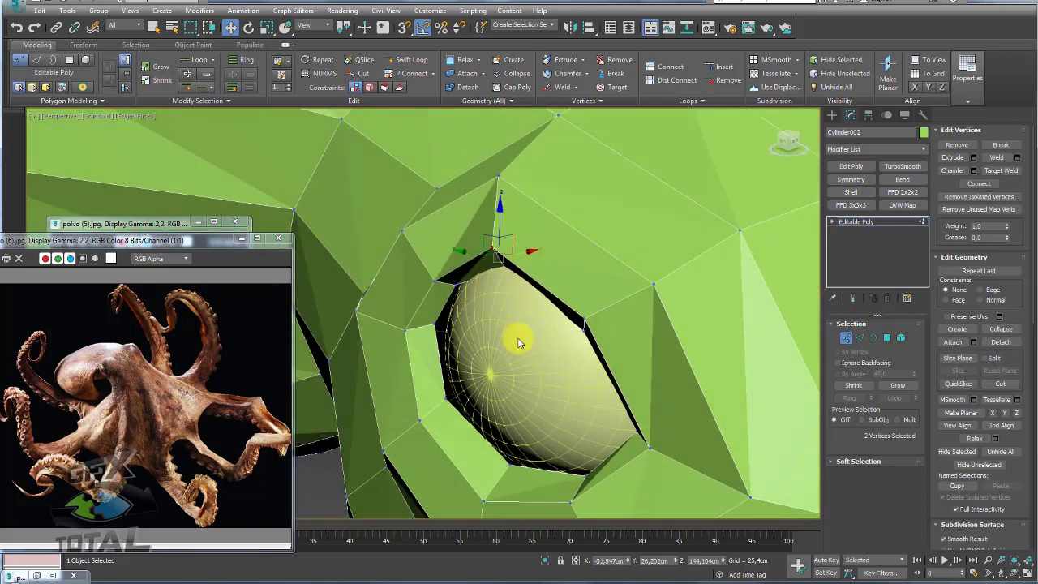
mouse_move(514, 338)
alt+middle_down()
mouse_move(535, 371)
mouse_move(417, 428)
mouse_move(444, 415)
alt+middle_up()
click(421, 423)
drag(456, 414, 416, 346)
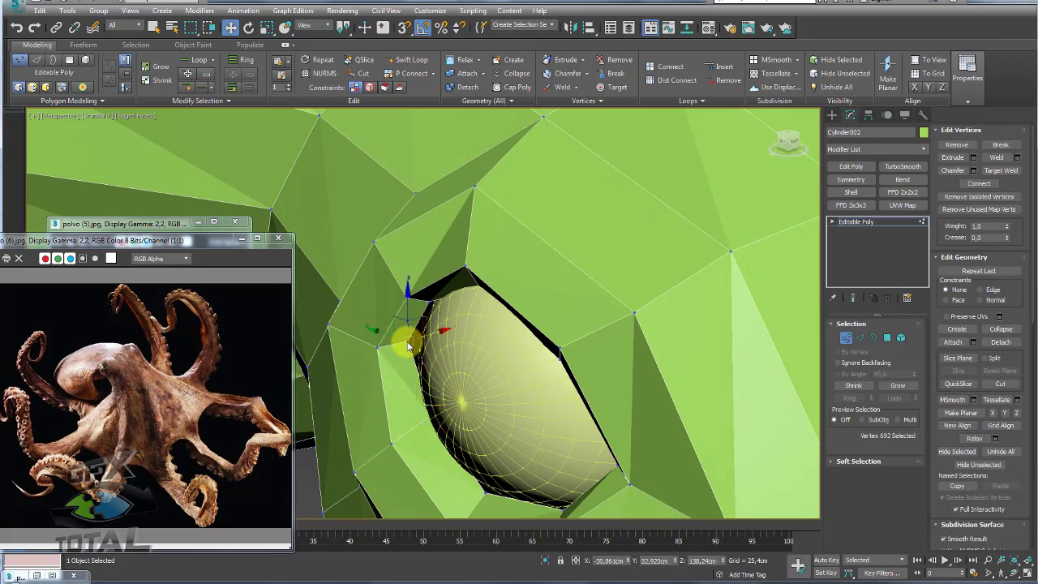
click(428, 301)
mouse_move(428, 300)
alt+middle_down()
mouse_move(475, 313)
mouse_move(500, 290)
mouse_move(517, 290)
alt+middle_up()
click(493, 257)
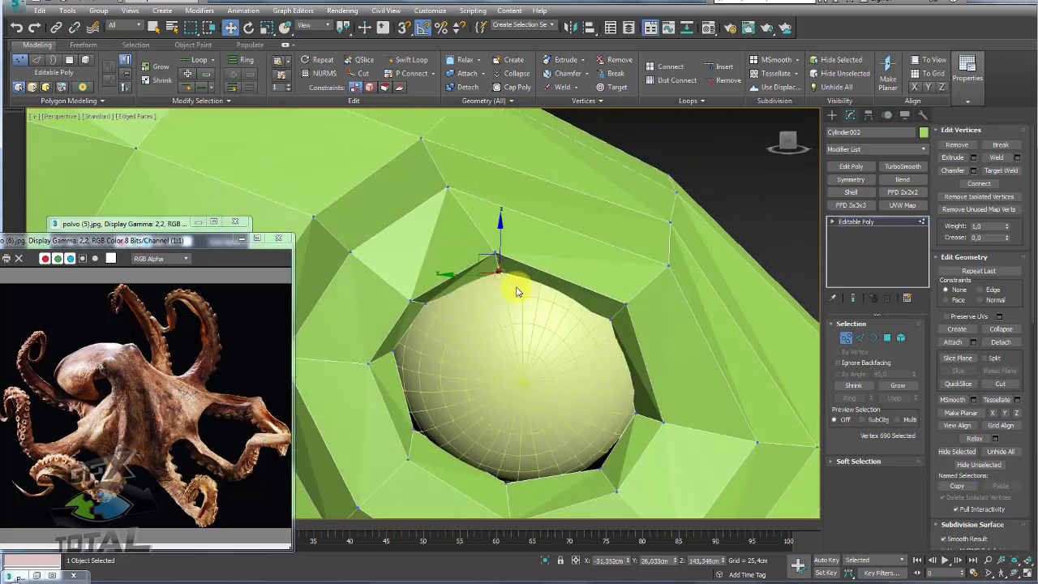
drag(491, 258, 490, 248)
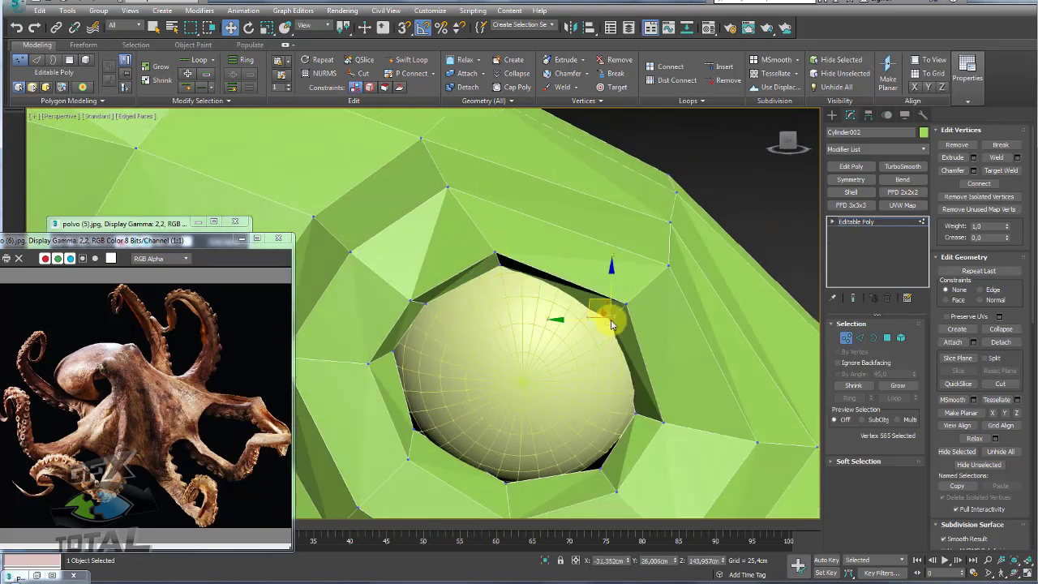
drag(598, 305, 605, 302)
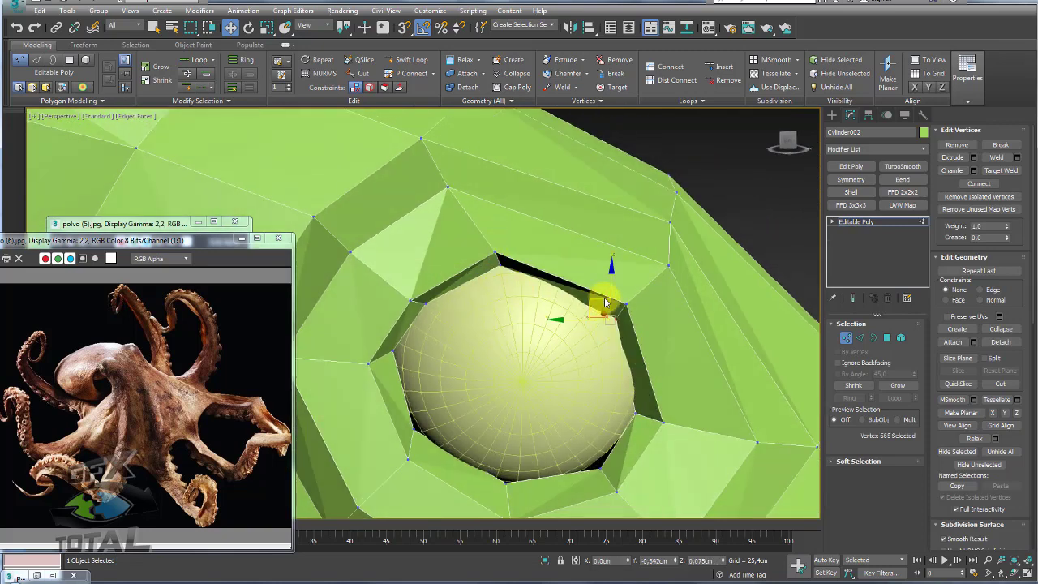
Step: Clear the vertex selection and select the eye hole's border in Border mode
click(597, 455)
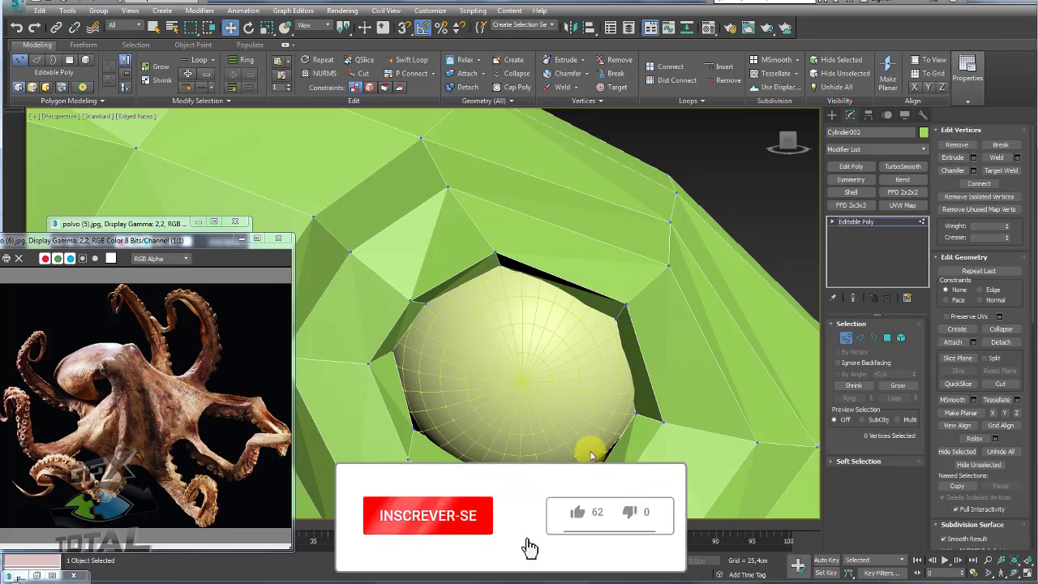
click(873, 337)
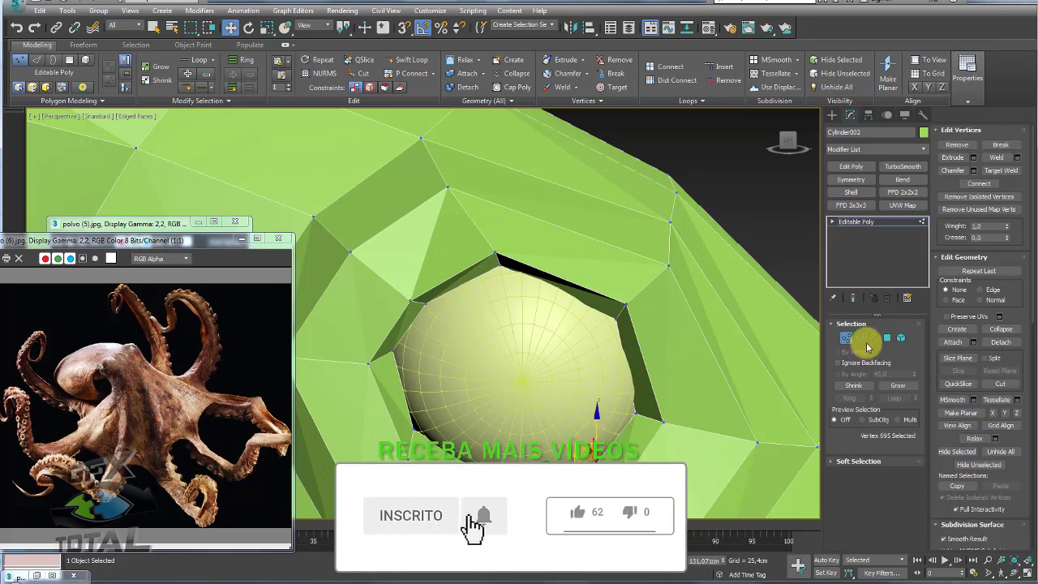
click(625, 417)
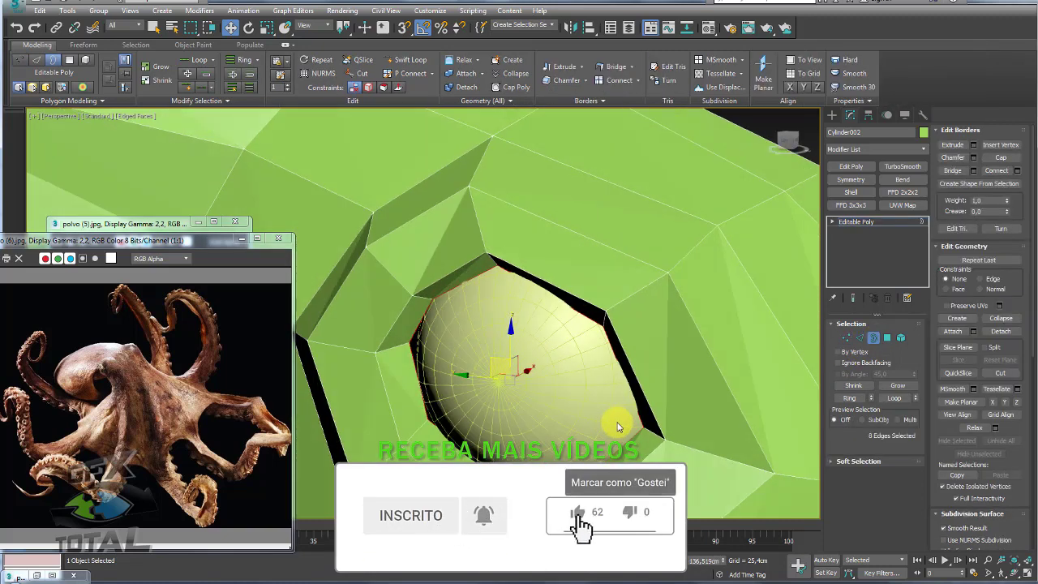
Step: Scale the eye hole's border ring toward its centre and push it inward along X
key(F3)
alt+middle_drag(594, 396, 611, 342)
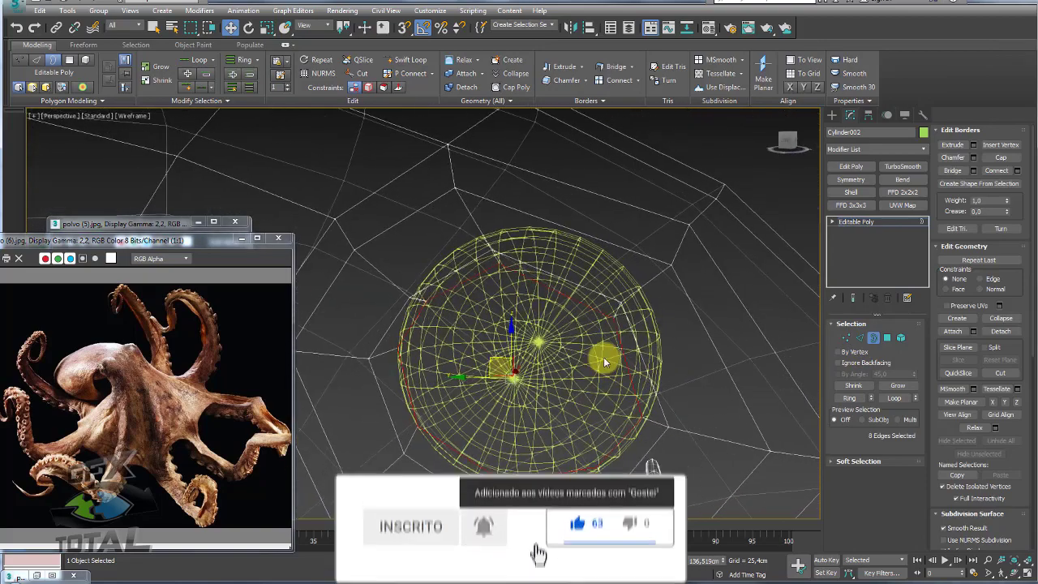
key(r)
mouse_move(583, 346)
mouse_down()
mouse_move(564, 320)
mouse_move(536, 330)
mouse_up()
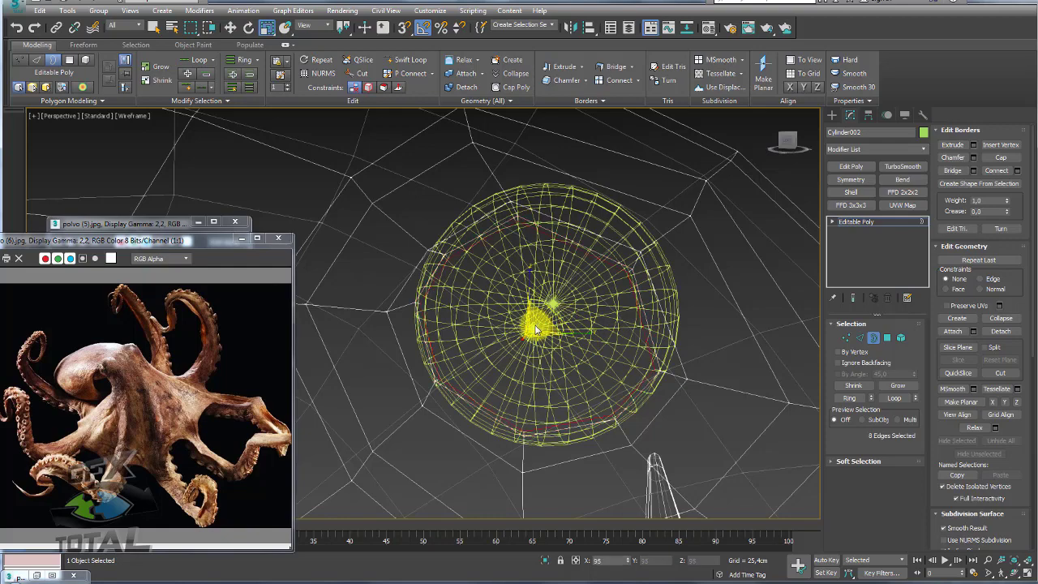
key(w)
mouse_move(532, 330)
alt+middle_down()
mouse_move(566, 336)
mouse_move(531, 331)
alt+middle_up()
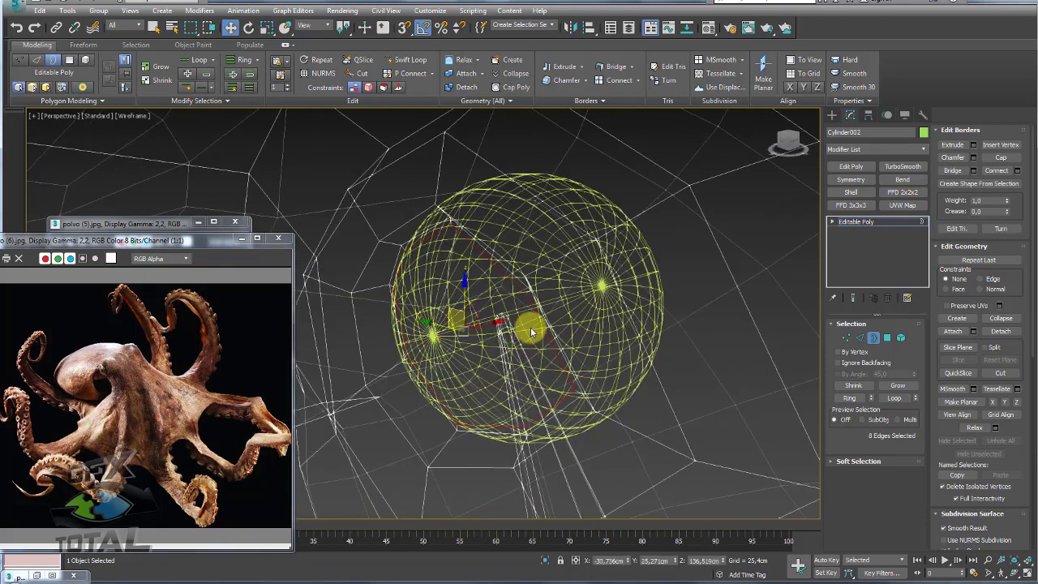
drag(491, 327, 479, 331)
Step: Scale the border ring again in Edged Faces view to shape the lid, then exit Border mode
key(F3)
mouse_move(475, 325)
alt+middle_down()
mouse_move(528, 325)
mouse_move(463, 334)
alt+middle_up()
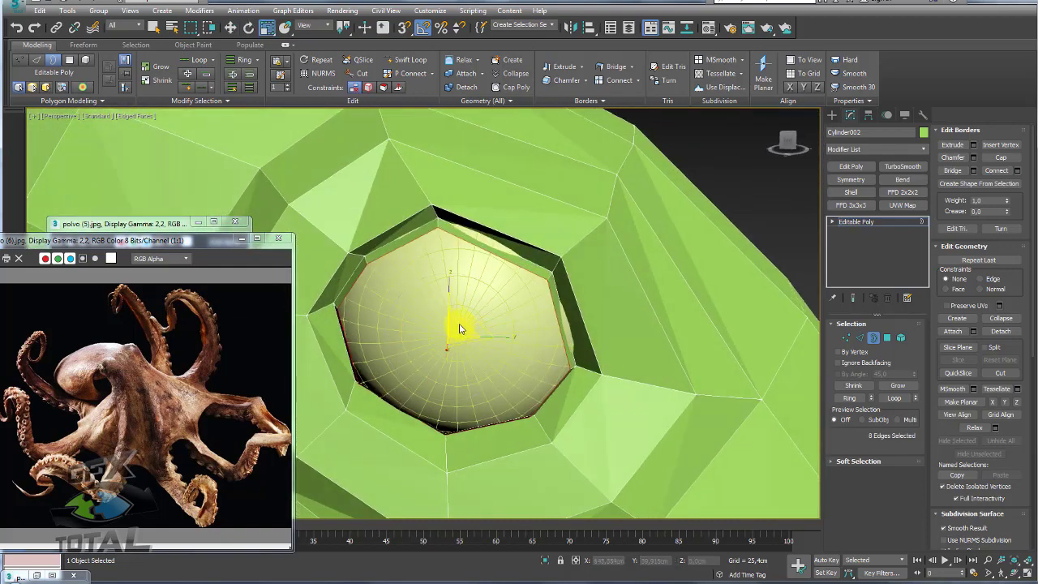
drag(451, 297, 455, 298)
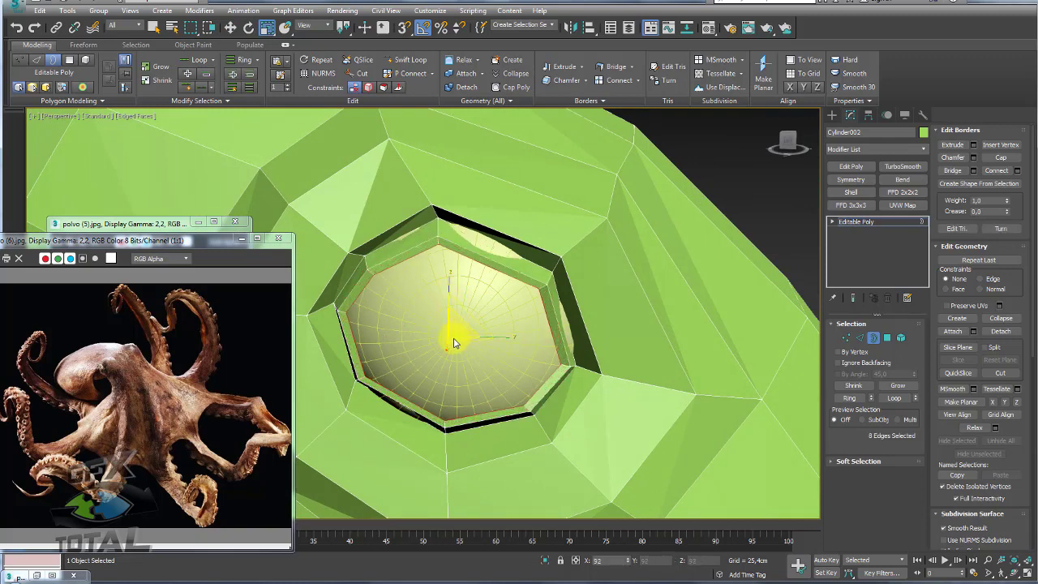
mouse_move(455, 336)
alt+middle_down()
mouse_move(427, 348)
mouse_move(535, 335)
alt+middle_up()
key(w)
click(870, 223)
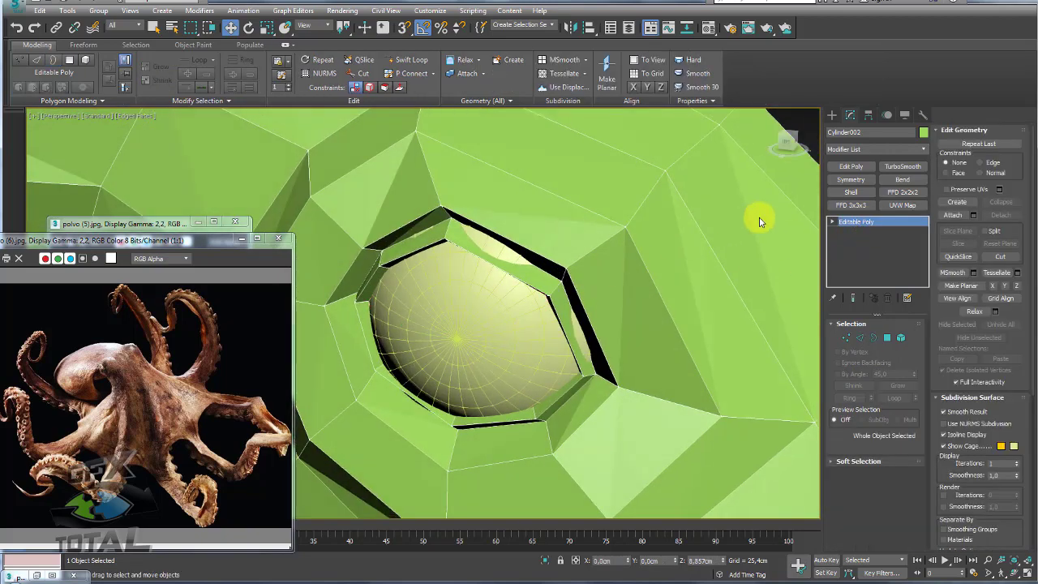
Step: Add TurboSmooth to Cylinder002 and scale the Sphere001 eyeball down to fit the socket
click(896, 173)
scroll(571, 271, down, 3)
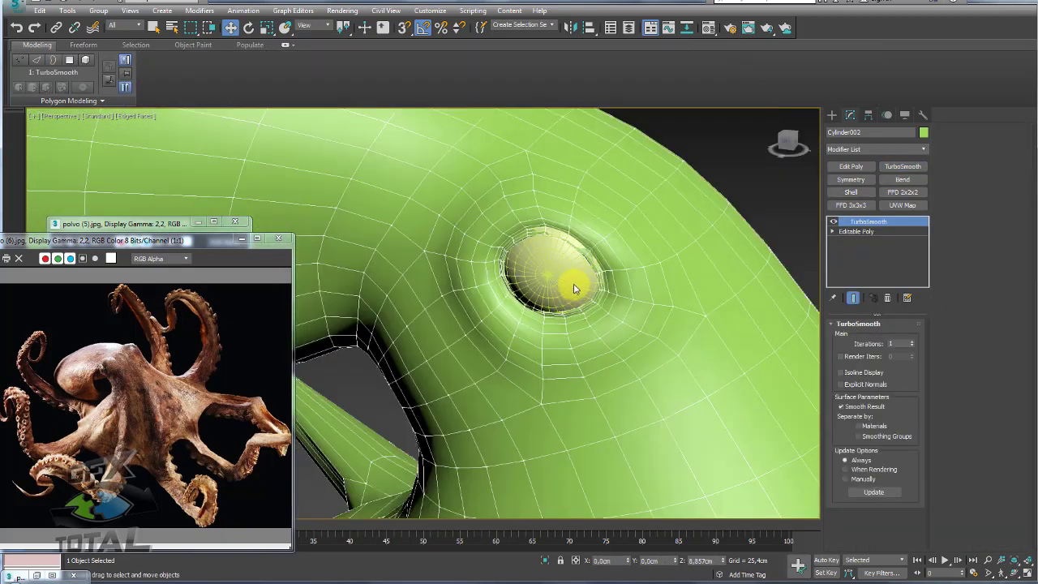
click(574, 288)
scroll(578, 283, up, 3)
click(899, 337)
click(574, 262)
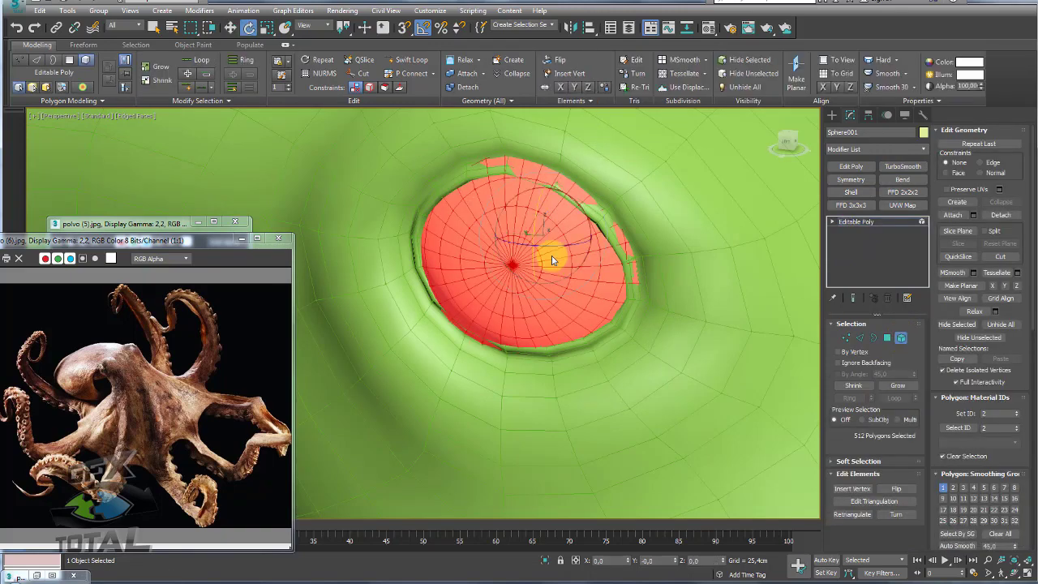
key(r)
drag(545, 227, 547, 237)
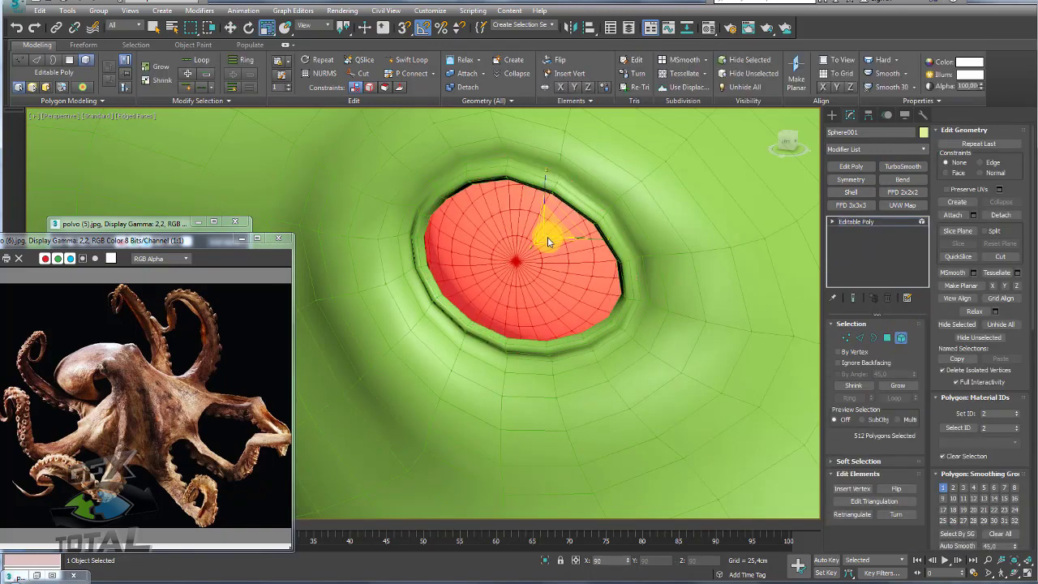
click(852, 221)
Step: Reselect the octopus body and switch its TurboSmooth off
scroll(799, 224, down, 5)
mouse_move(671, 232)
alt+middle_down()
mouse_move(709, 269)
mouse_move(666, 292)
mouse_move(578, 303)
mouse_move(541, 297)
alt+middle_up()
scroll(540, 297, down, 2)
click(619, 336)
mouse_move(619, 336)
alt+middle_down()
mouse_move(655, 347)
mouse_move(834, 231)
alt+middle_up()
click(833, 222)
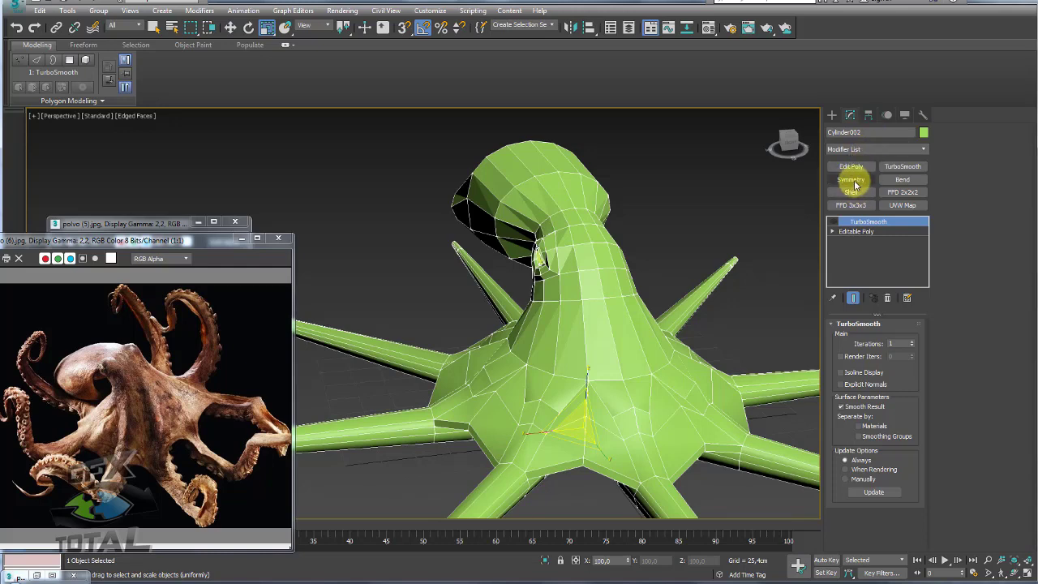
Step: Add a Symmetry modifier to the body and try the Y and Z mirror axes with Flip
click(851, 179)
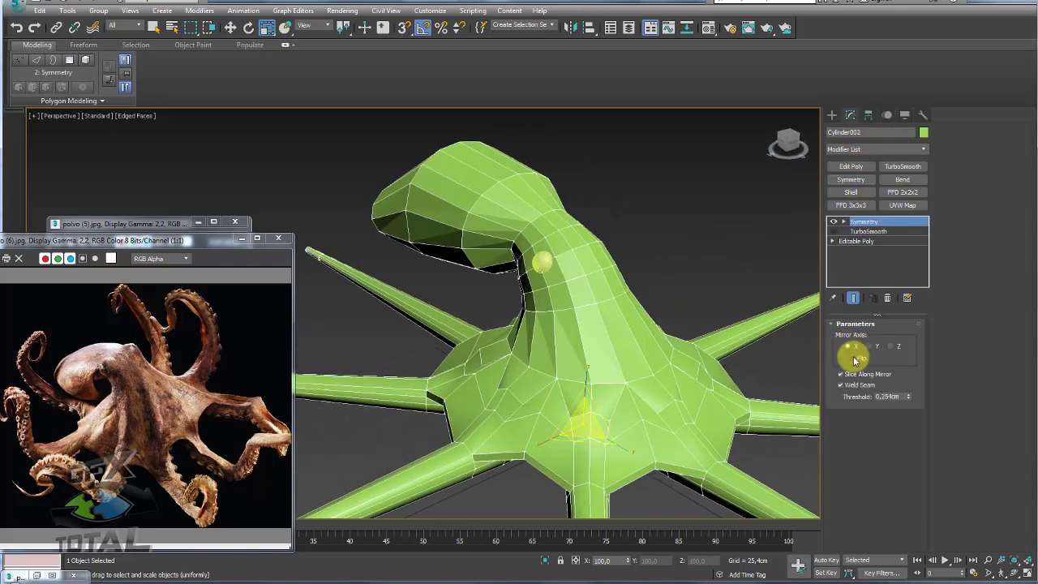
alt+middle_drag(749, 329, 843, 351)
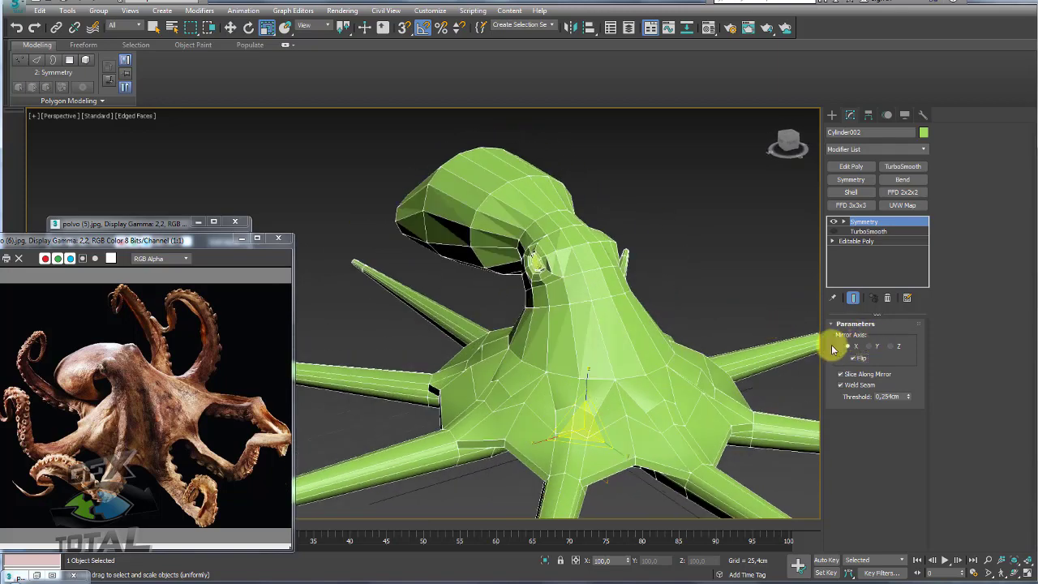
alt+middle_drag(737, 308, 705, 307)
click(872, 346)
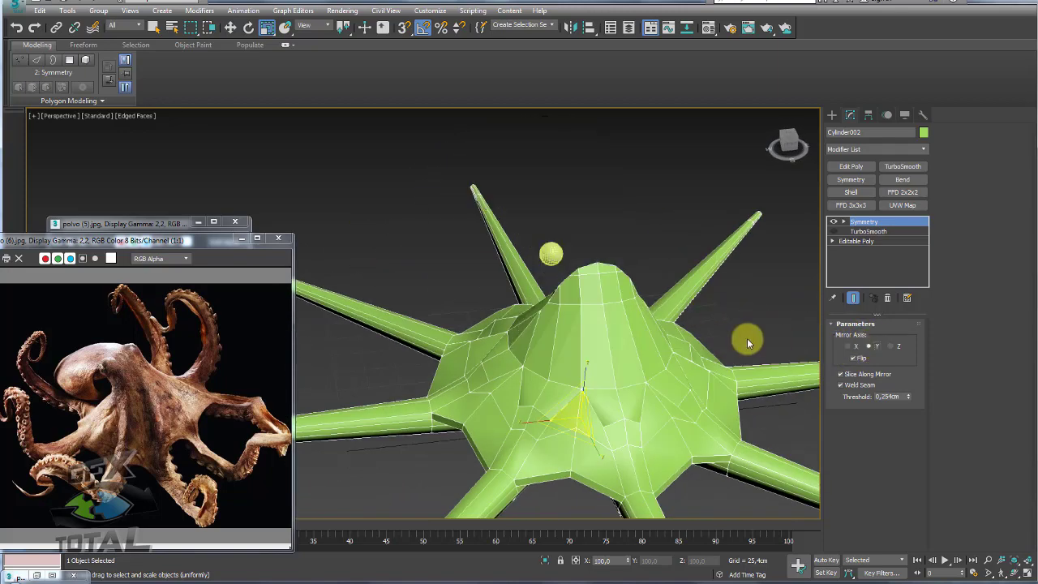
scroll(743, 338, down, 3)
click(892, 346)
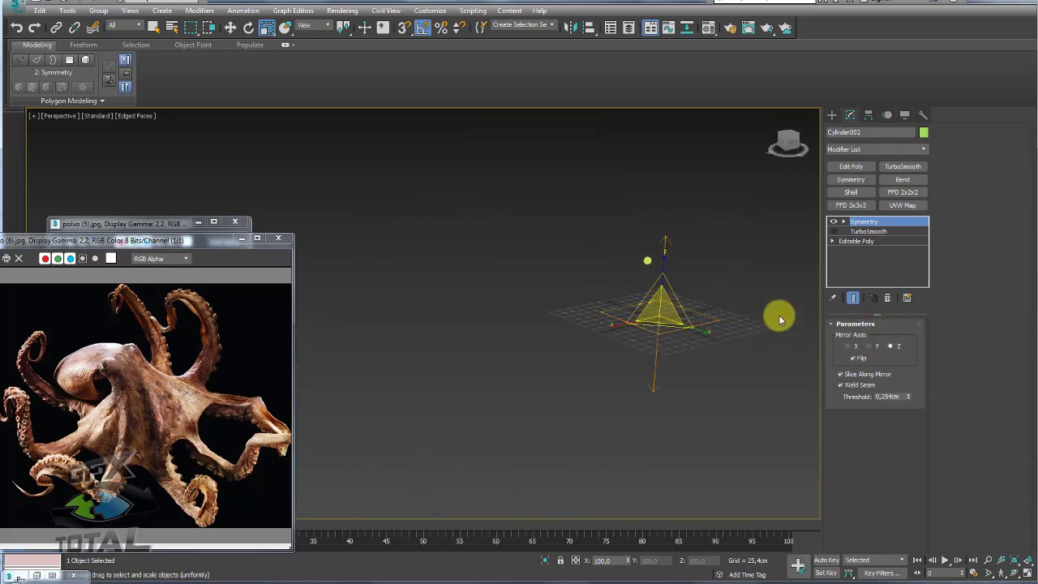
click(853, 358)
Step: Set the Symmetry mirror axis to X with Flip checked
mouse_move(778, 340)
alt+middle_down()
mouse_move(752, 301)
mouse_move(830, 349)
alt+middle_up()
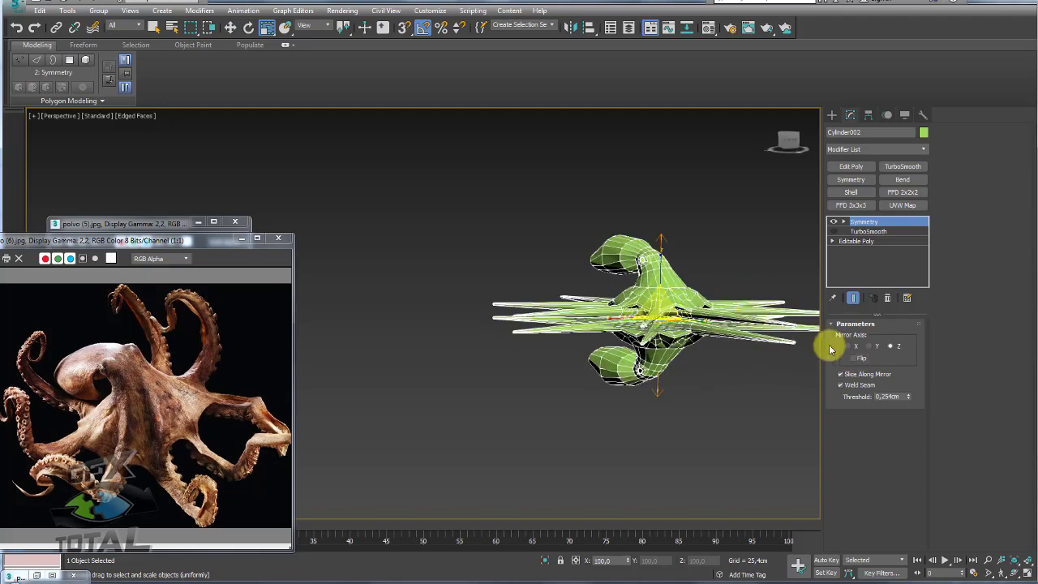
click(868, 348)
click(851, 347)
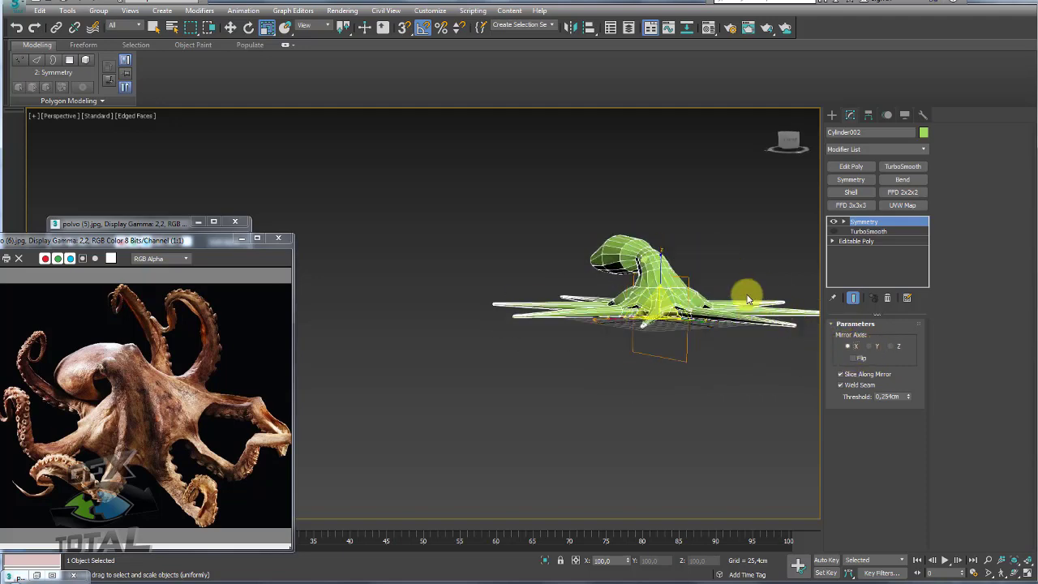
mouse_move(745, 294)
alt+middle_down()
mouse_move(690, 273)
mouse_move(647, 274)
mouse_move(676, 278)
mouse_move(676, 321)
mouse_move(729, 287)
mouse_move(700, 233)
alt+middle_up()
scroll(673, 287, up, 5)
click(852, 357)
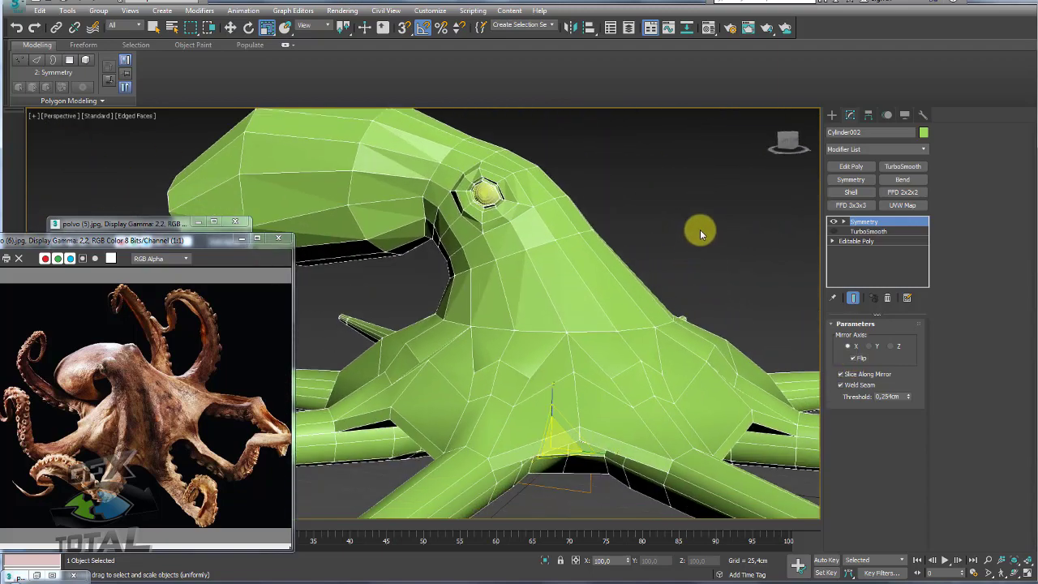
Step: Add an Edit Poly modifier to the body and select the eyeball sphere in wireframe
click(851, 166)
mouse_move(630, 209)
alt+middle_down()
mouse_move(614, 262)
mouse_move(533, 266)
mouse_move(596, 280)
mouse_move(584, 268)
mouse_move(538, 278)
alt+middle_up()
key(F4)
click(579, 298)
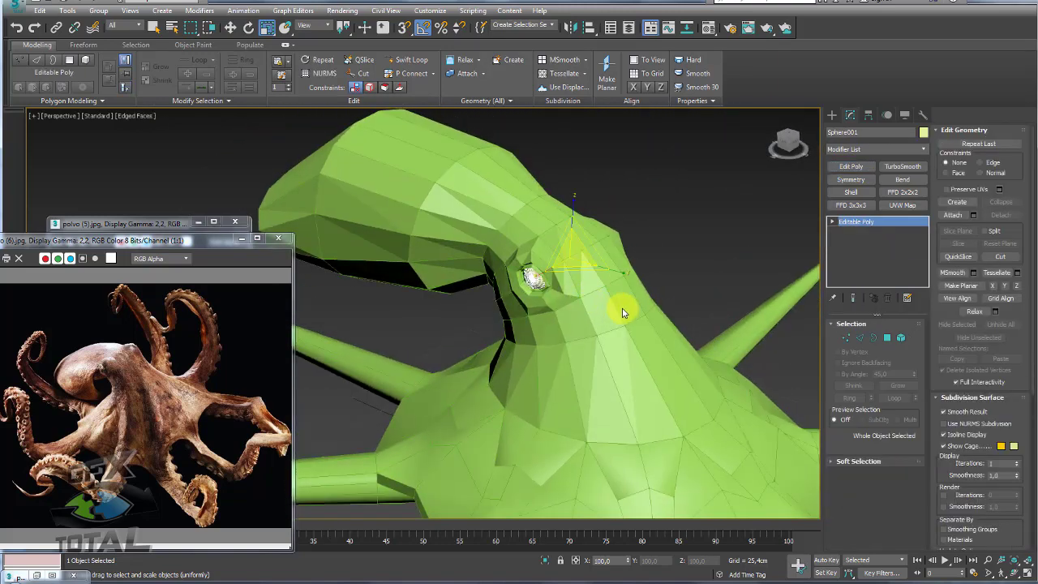
key(F4)
alt+middle_drag(621, 301, 521, 308)
key(F3)
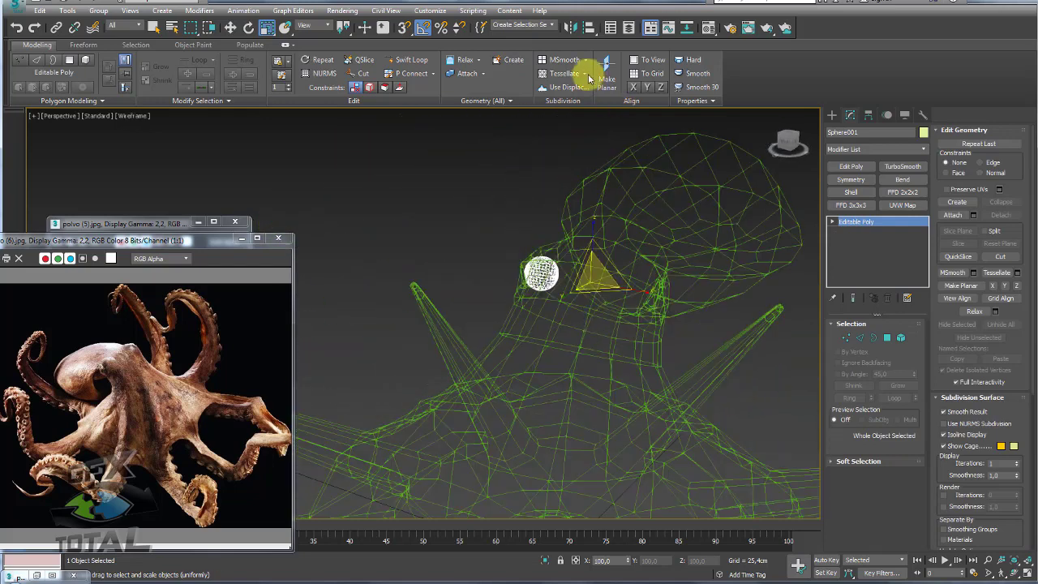
Step: Mirror the eyeball across X as a Copy into the opposite socket
click(572, 28)
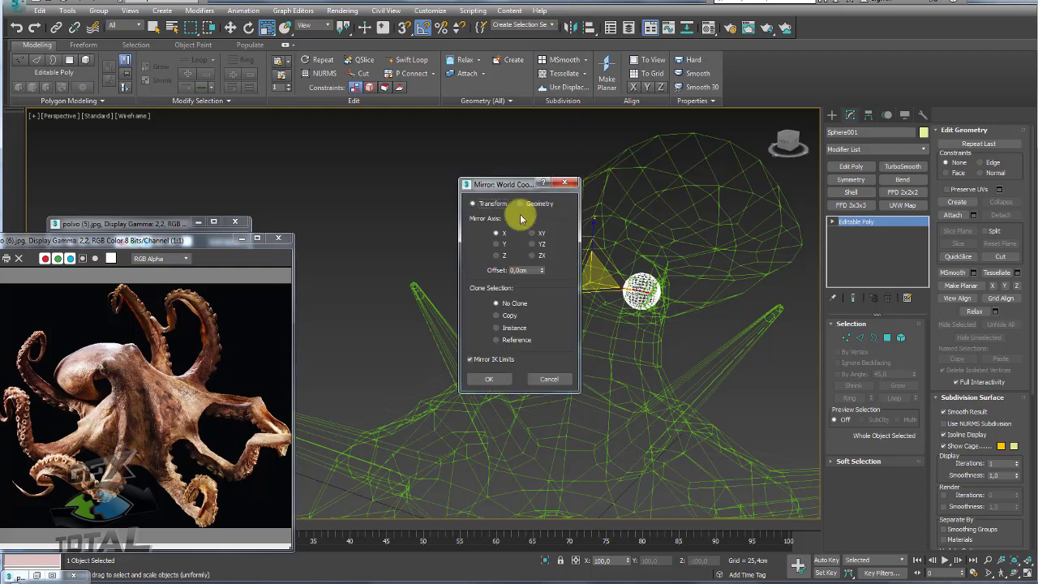
click(496, 315)
drag(504, 189, 426, 159)
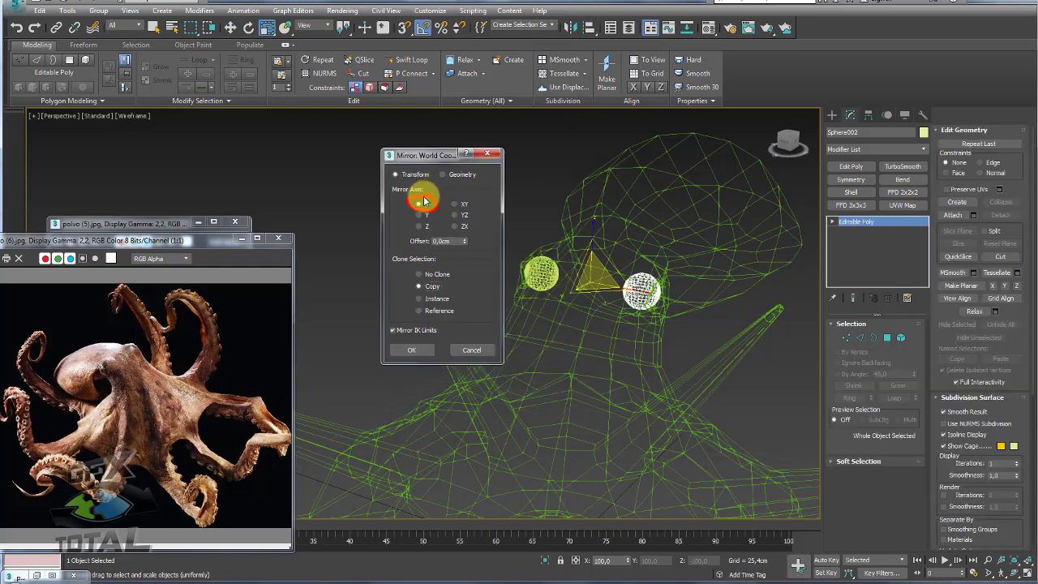
click(421, 355)
Step: Return to shaded view and select the octopus body Cylinder002
mouse_move(422, 354)
alt+middle_down()
mouse_move(558, 309)
mouse_move(600, 310)
mouse_move(600, 297)
mouse_move(679, 361)
mouse_move(653, 412)
mouse_move(681, 303)
mouse_move(621, 305)
mouse_move(649, 297)
mouse_move(641, 313)
mouse_move(706, 313)
mouse_move(820, 243)
alt+middle_up()
key(F3)
click(600, 296)
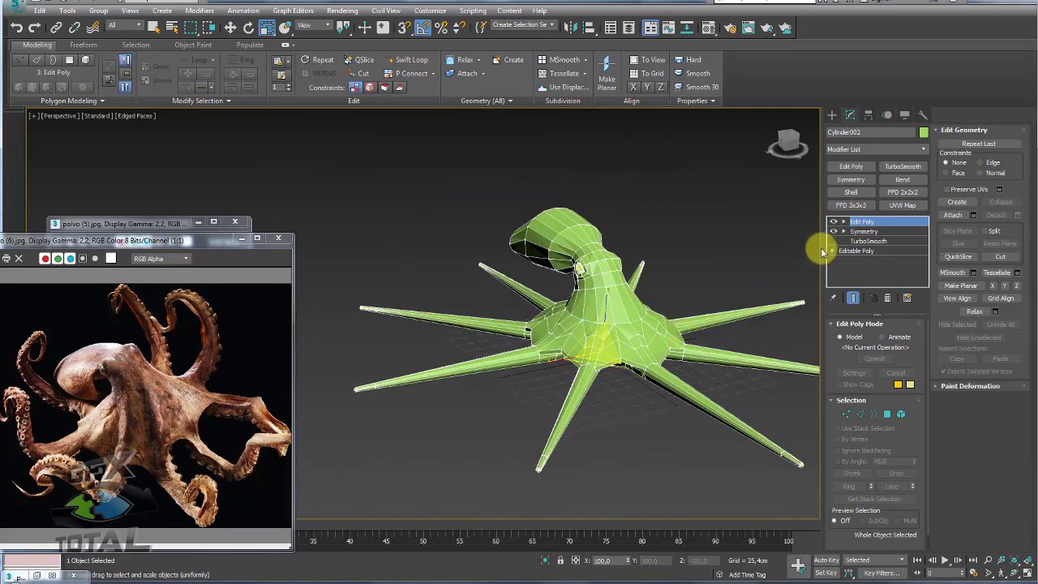
Step: Add a 1-iteration TurboSmooth to the octopus and switch it off in the stack
click(902, 168)
click(686, 259)
mouse_move(686, 260)
alt+middle_down()
mouse_move(683, 359)
mouse_move(653, 375)
mouse_move(615, 284)
mouse_move(597, 405)
mouse_move(556, 315)
alt+middle_up()
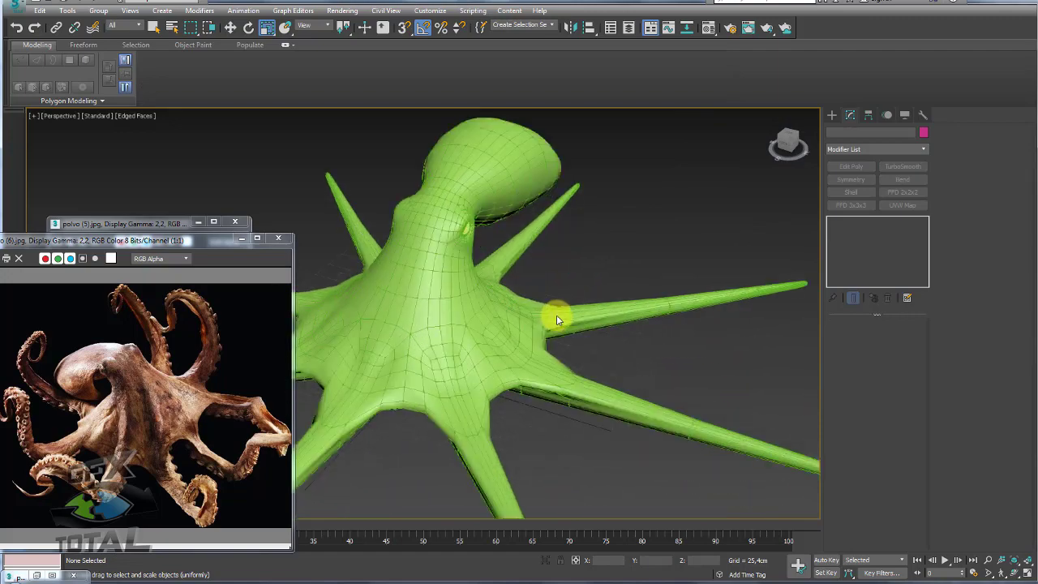
scroll(634, 312, up, 3)
click(634, 312)
scroll(628, 325, down, 5)
mouse_move(630, 343)
alt+middle_down()
mouse_move(625, 375)
mouse_move(653, 393)
mouse_move(656, 351)
alt+middle_up()
click(833, 221)
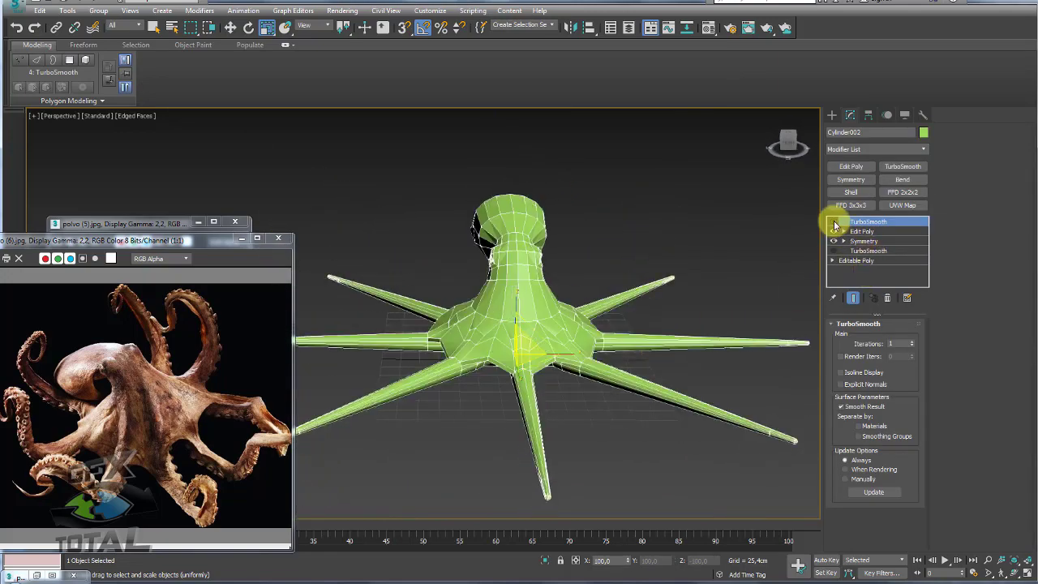
Step: Select the Edit Poly modifier in the octopus body's stack
scroll(699, 321, up, 3)
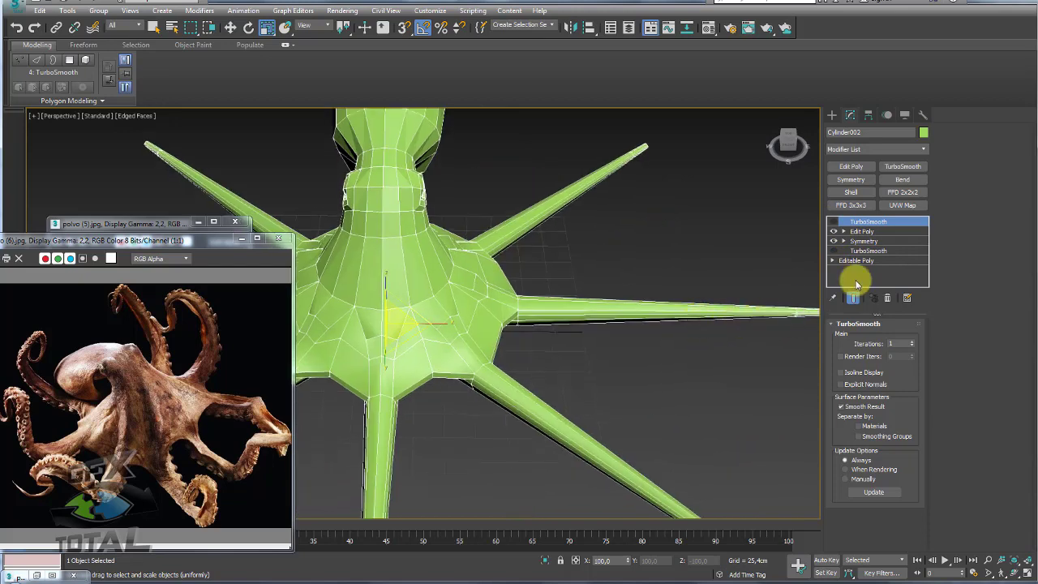
scroll(682, 304, down, 3)
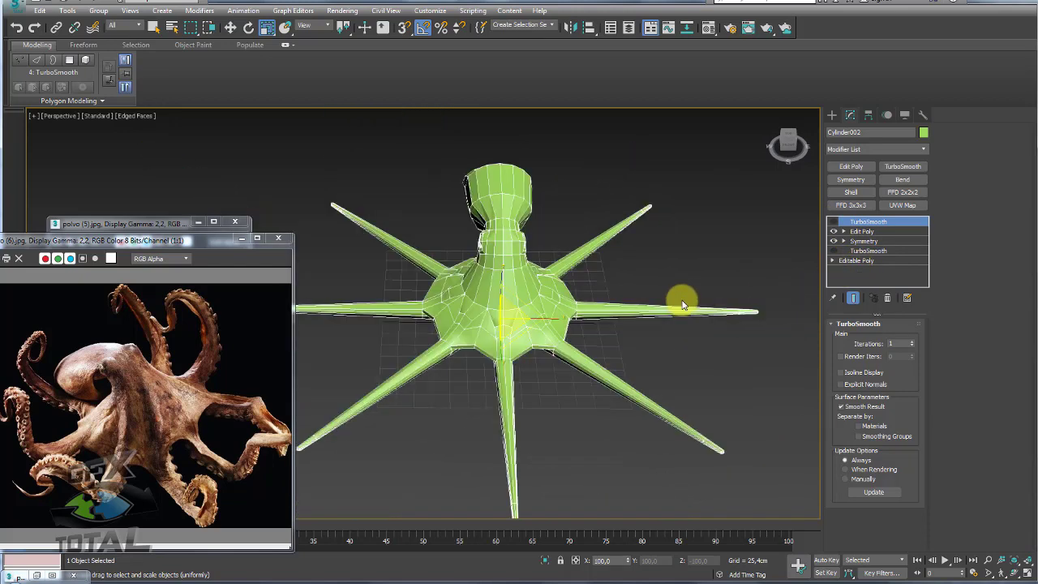
click(846, 231)
Step: At Edge level, select one edge loop on each of the octopus's tentacles
key(2)
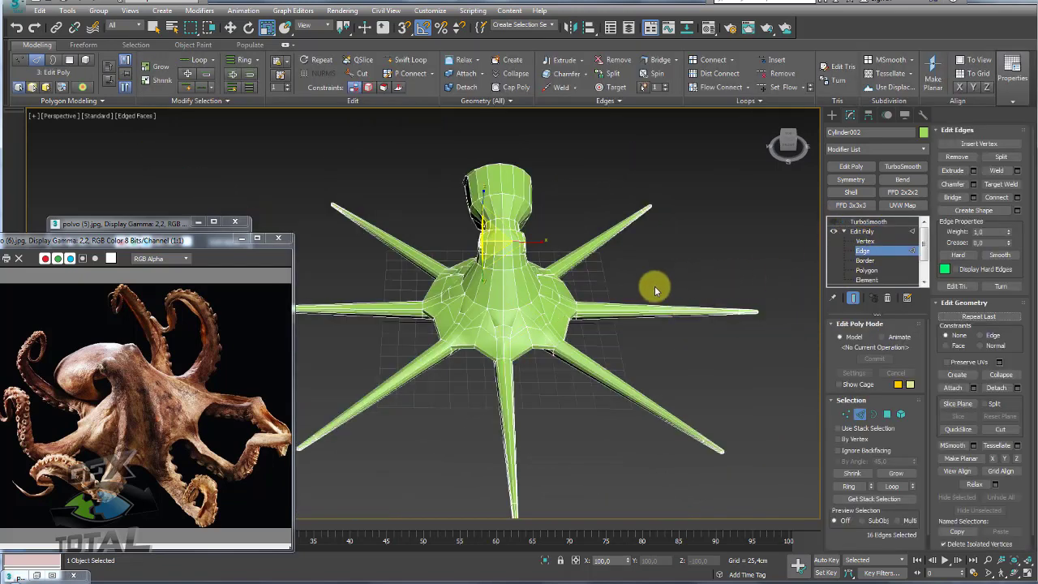
click(652, 310)
alt+middle_drag(607, 295, 646, 231)
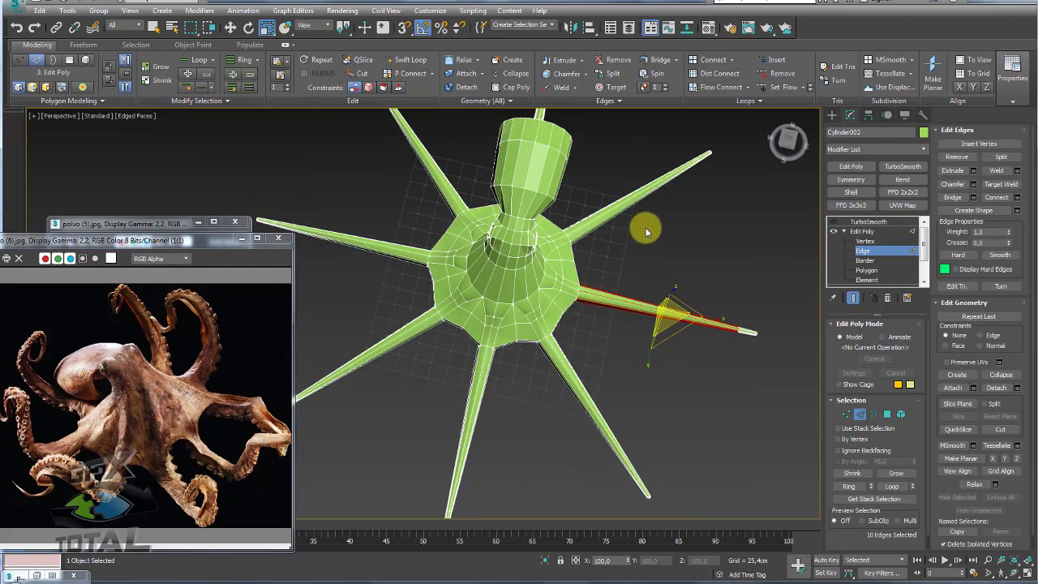
ctrl+click(621, 189)
ctrl+click(457, 157)
ctrl+click(403, 243)
ctrl+click(413, 324)
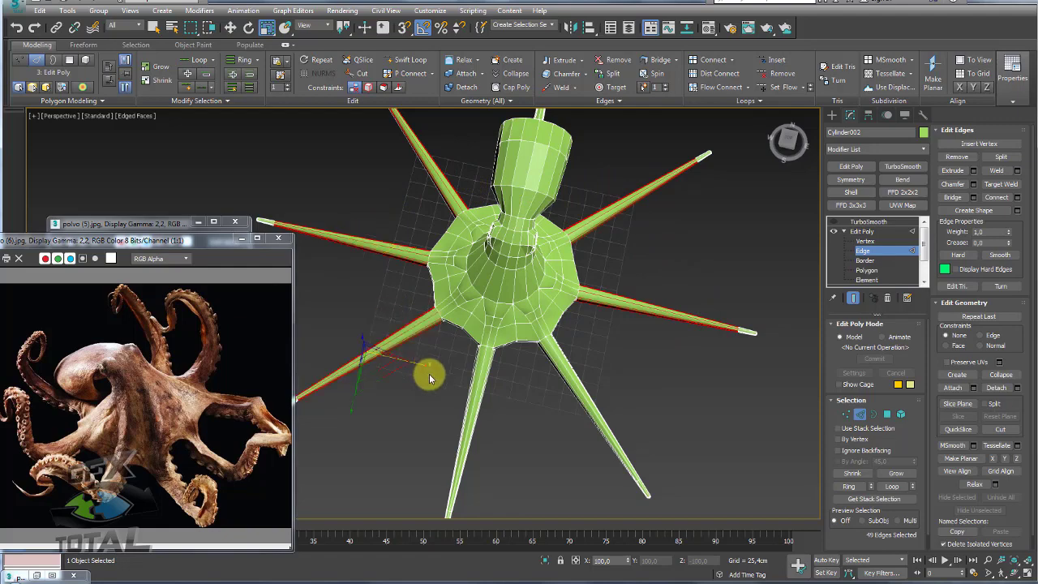
ctrl+click(475, 394)
ctrl+click(614, 405)
key(t)
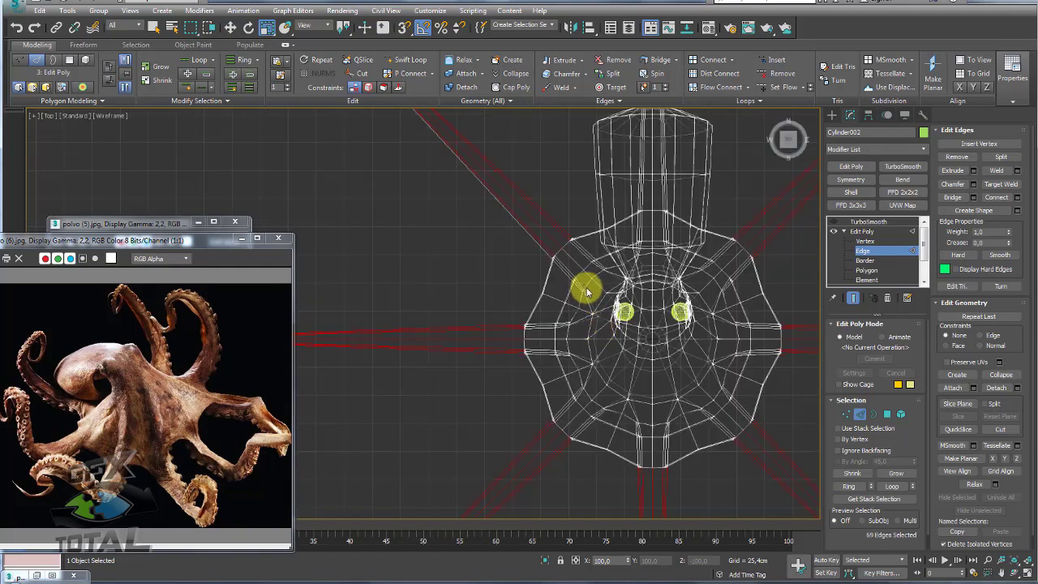
scroll(602, 231, down, 3)
ctrl+click(578, 184)
middle_drag(664, 216, 665, 235)
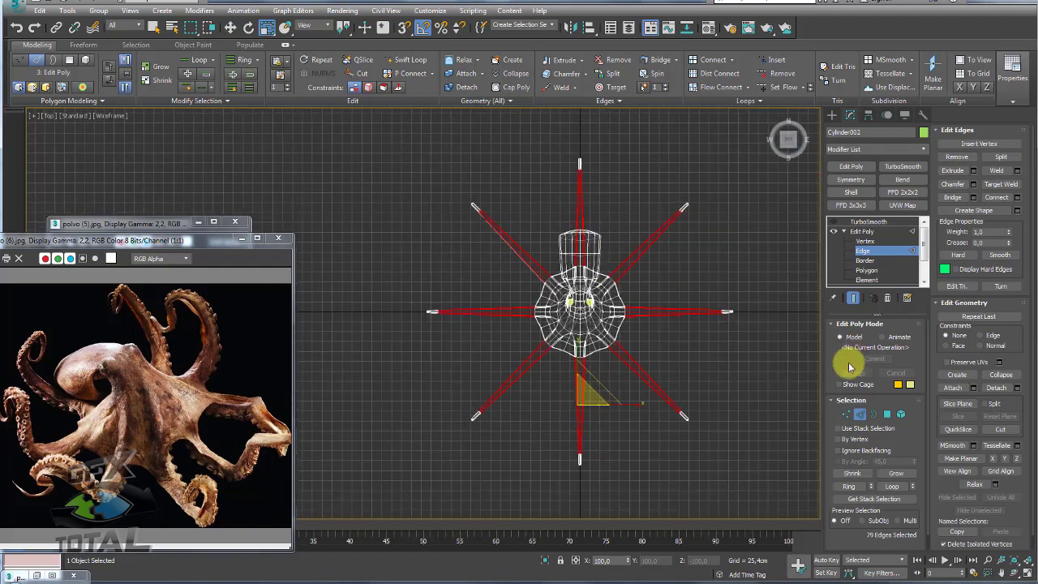
scroll(757, 368, up, 2)
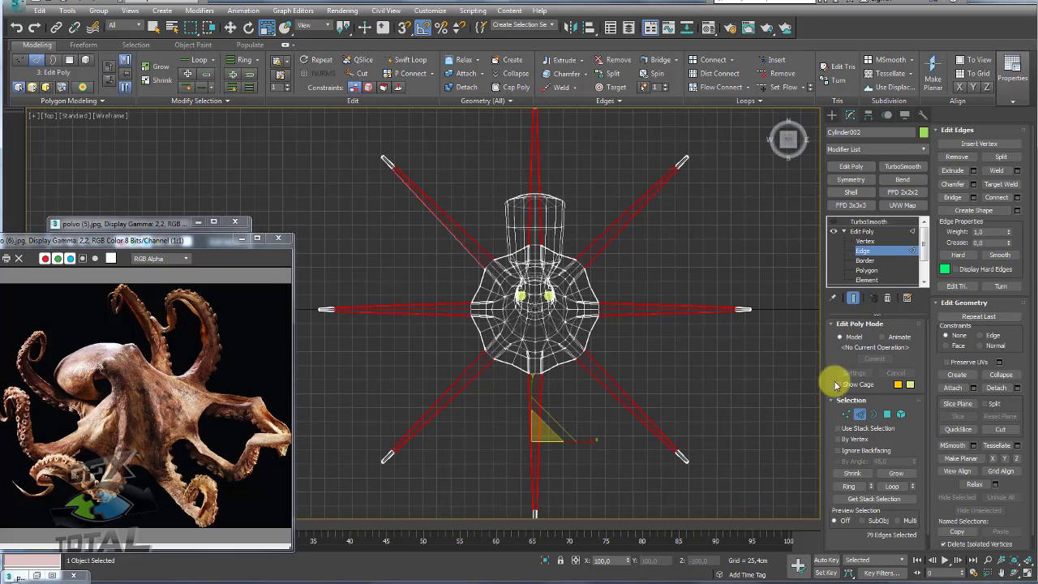
Step: Grow the edge selection, then deselect the edges at every tentacle tip
click(894, 475)
scroll(616, 320, down, 2)
drag(477, 258, 645, 367)
scroll(545, 154, up, 2)
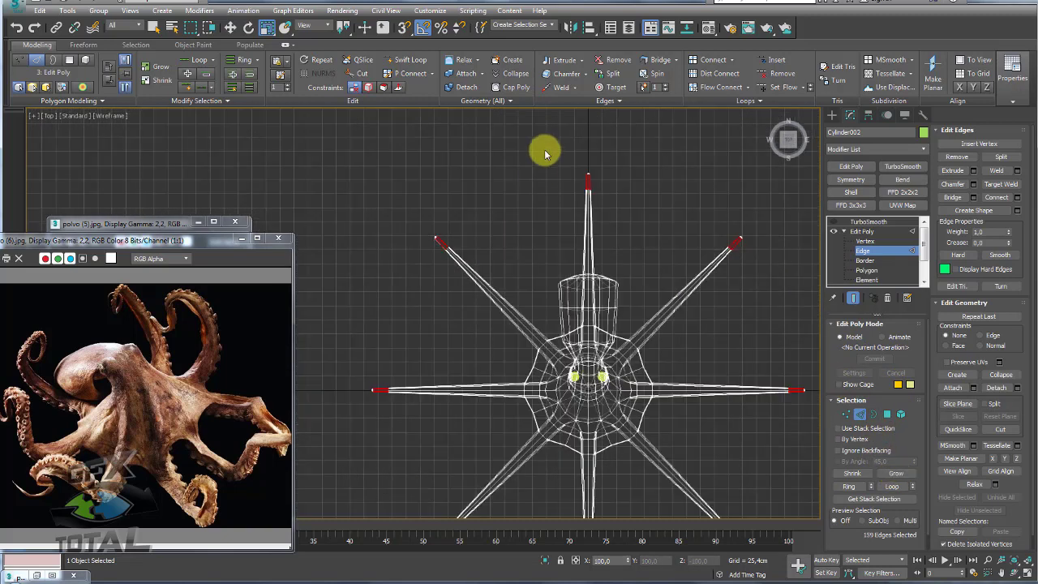
alt+click(607, 180)
alt+drag(377, 213, 438, 237)
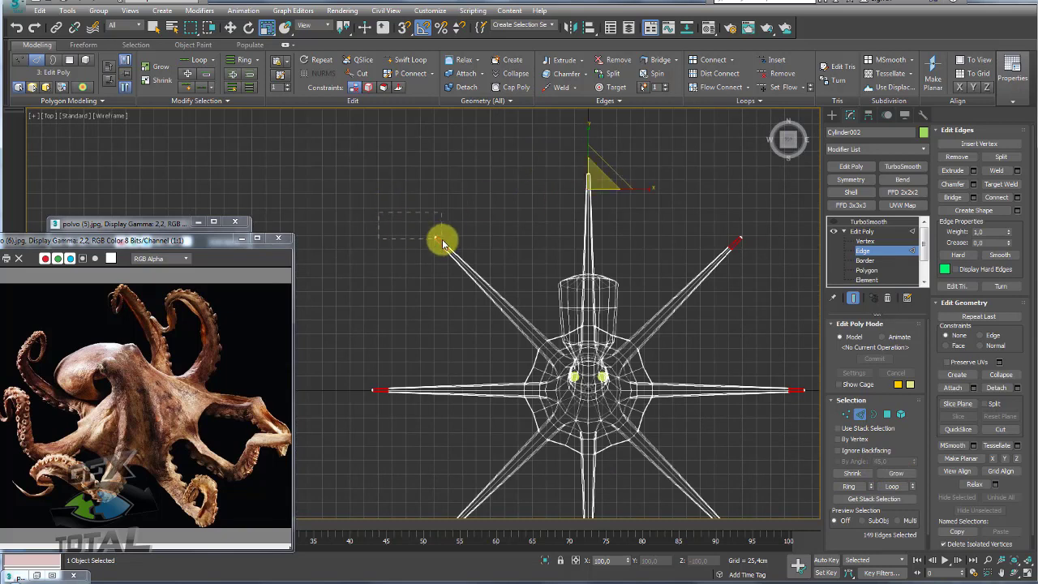
alt+drag(372, 333, 377, 415)
middle_drag(396, 432, 440, 249)
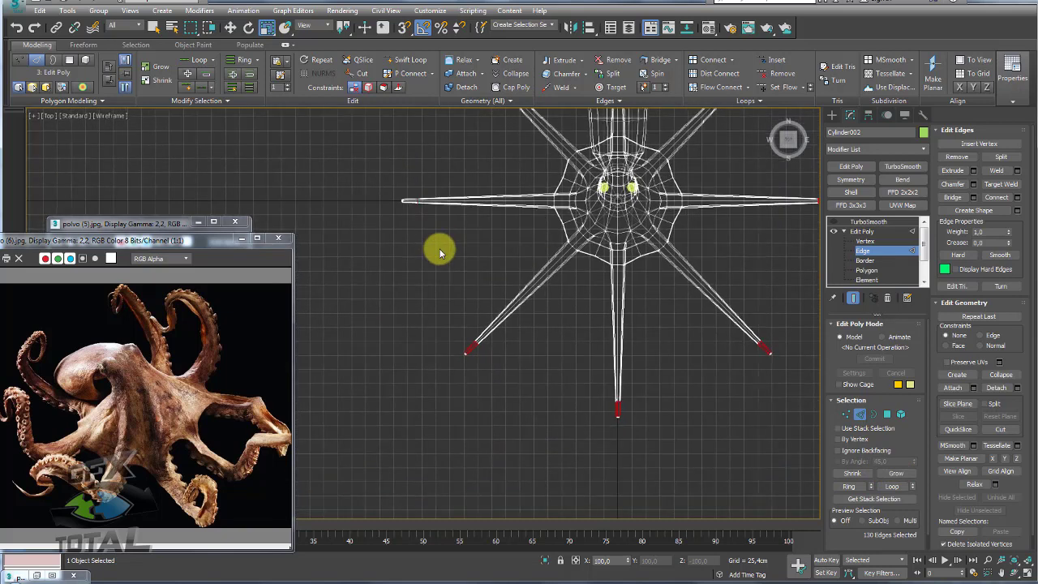
alt+drag(470, 370, 471, 371)
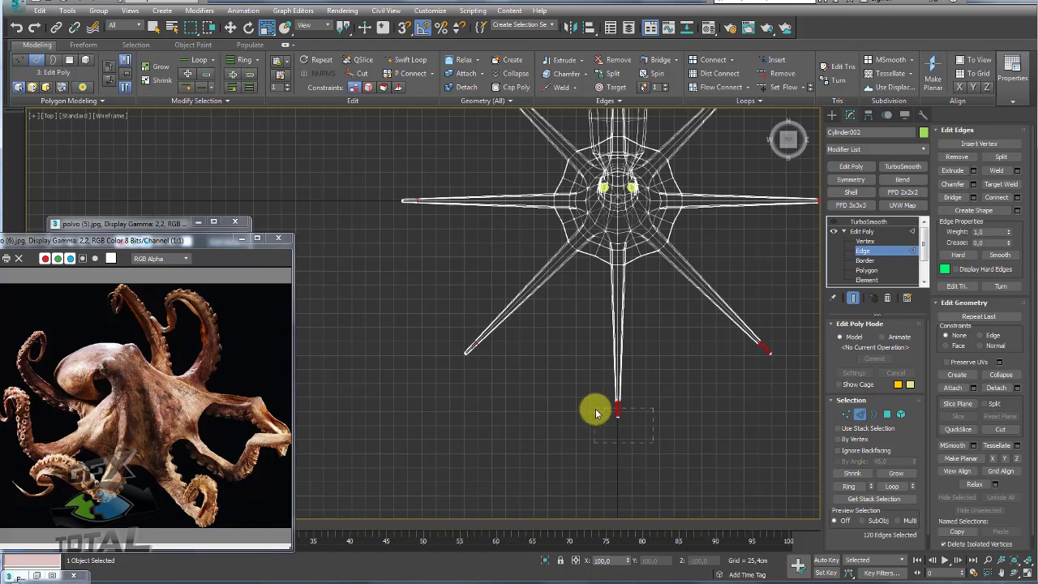
alt+drag(593, 410, 640, 425)
alt+drag(790, 365, 767, 351)
scroll(729, 275, up, 2)
middle_drag(729, 276, 700, 283)
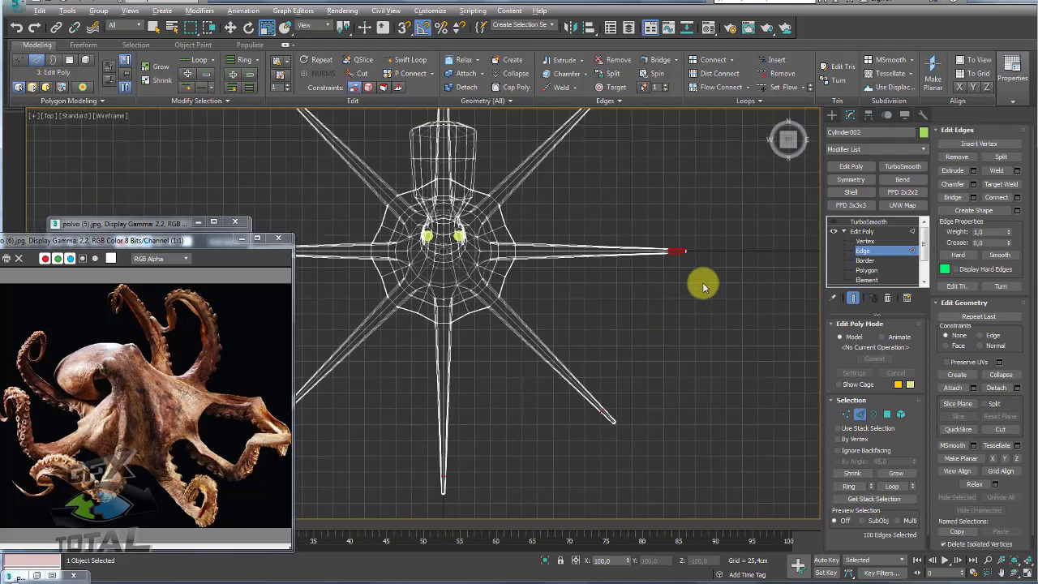
alt+click(679, 243)
middle_drag(658, 198, 685, 361)
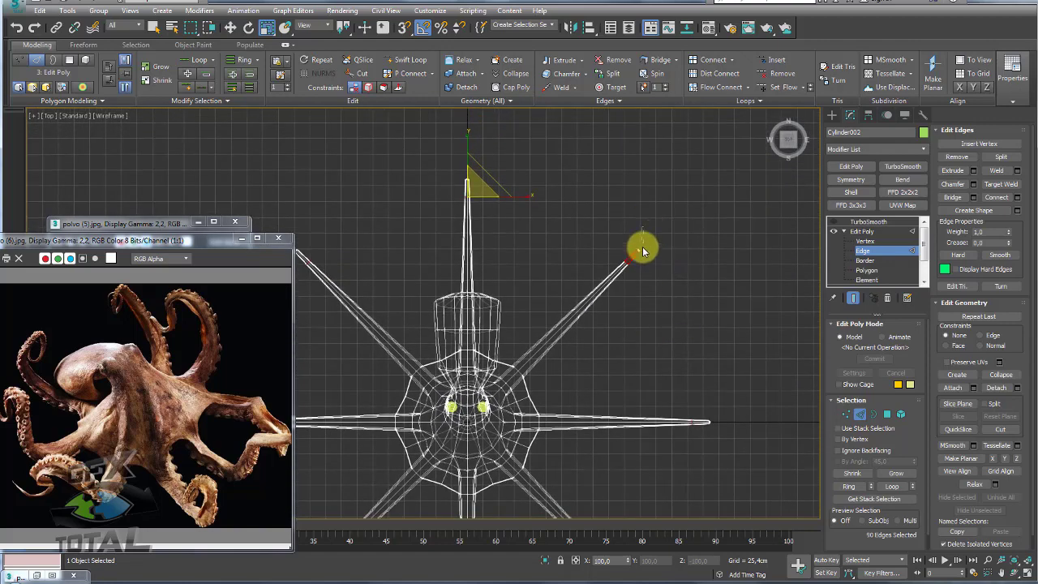
alt+drag(633, 229, 635, 262)
scroll(633, 264, up, 5)
scroll(518, 210, down, 3)
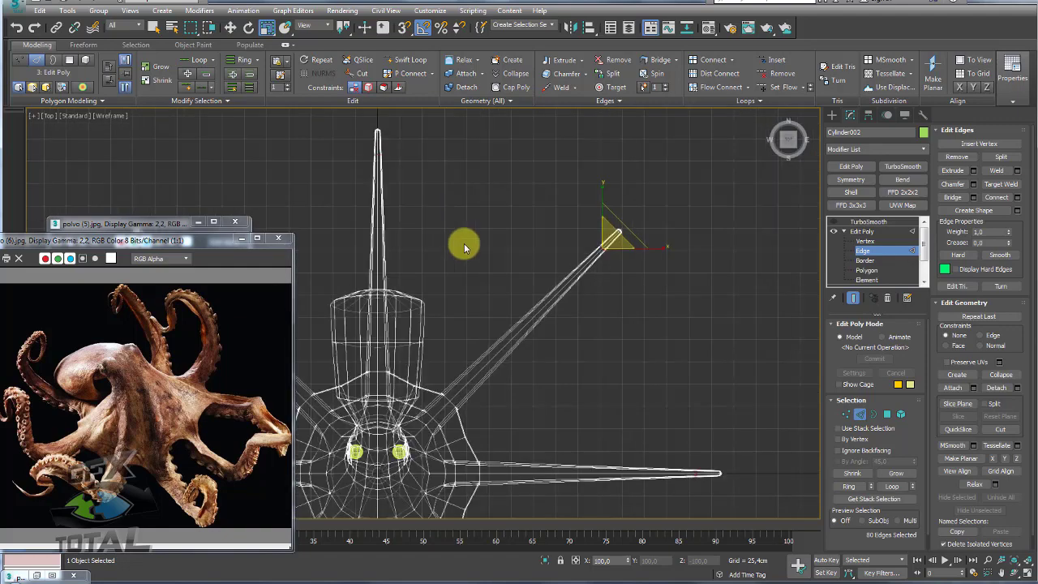
scroll(463, 241, up, 1)
scroll(493, 262, down, 1)
Step: Remove the selected tentacle edge loops with Remove in Edit Edges
key(p)
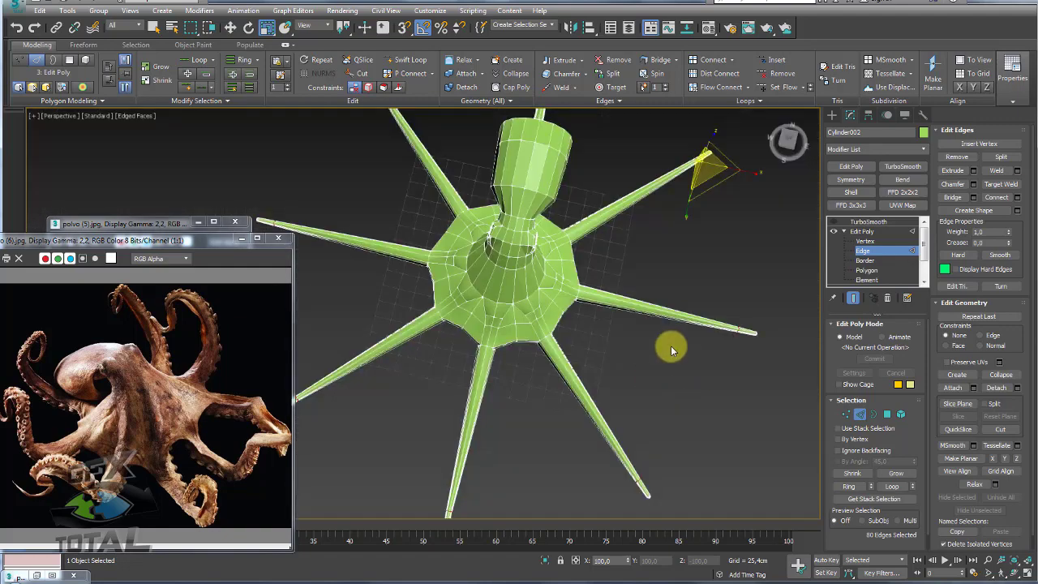
alt+middle_drag(670, 347, 748, 319)
scroll(664, 366, up, 4)
scroll(604, 358, up, 2)
scroll(603, 358, up, 3)
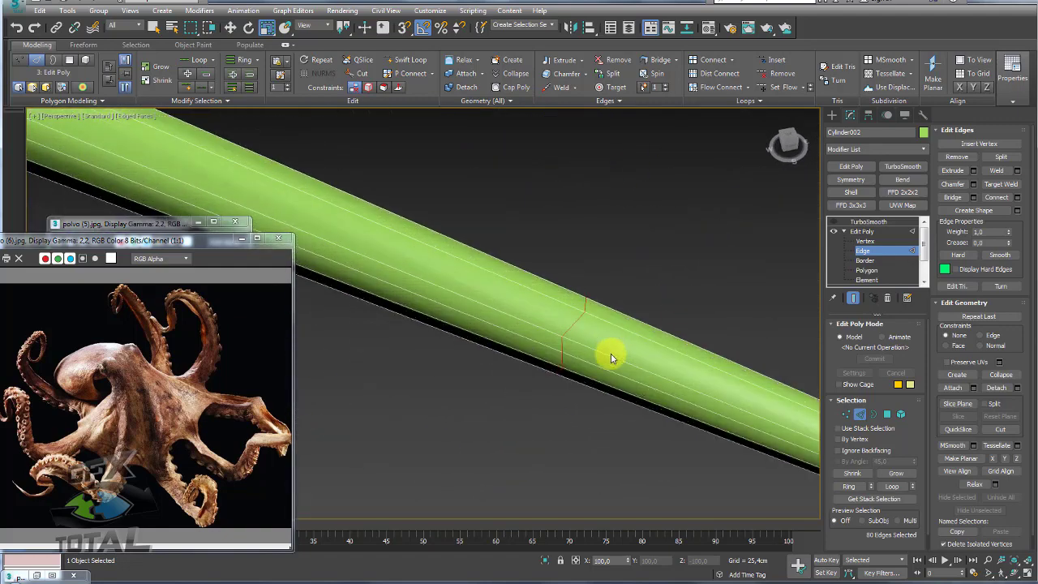
click(958, 162)
scroll(661, 291, down, 3)
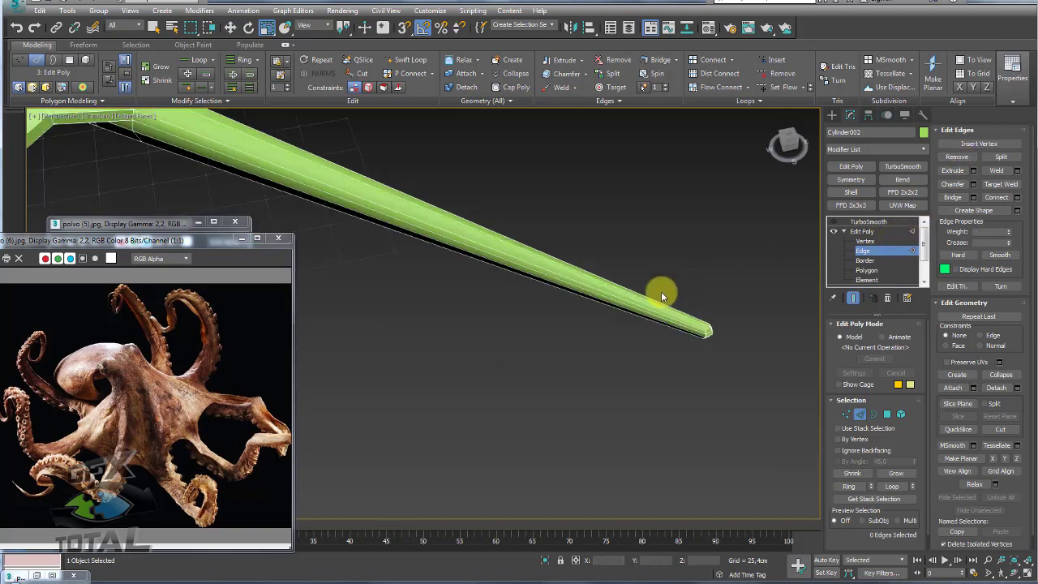
scroll(589, 270, down, 3)
scroll(589, 274, up, 2)
scroll(589, 276, down, 3)
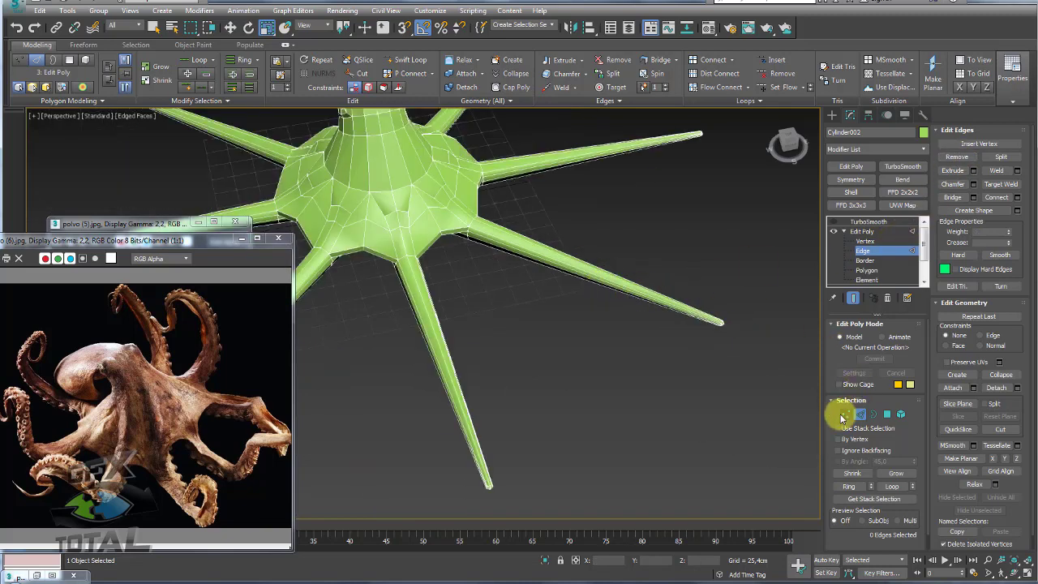
Step: Switch the Edit Poly modifier to polygon-level editing
click(846, 414)
scroll(701, 352, down, 3)
scroll(702, 352, down, 2)
click(887, 414)
Step: Collapse the Graphite Modeling ribbon, show its Selection tab, and return to Edge level
alt+middle_drag(581, 294, 579, 360)
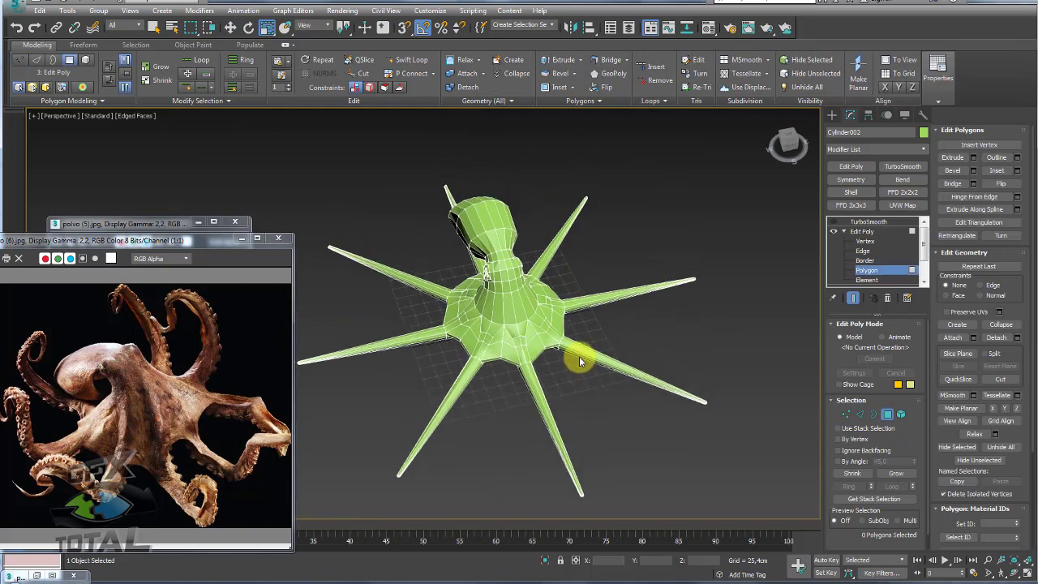
click(285, 46)
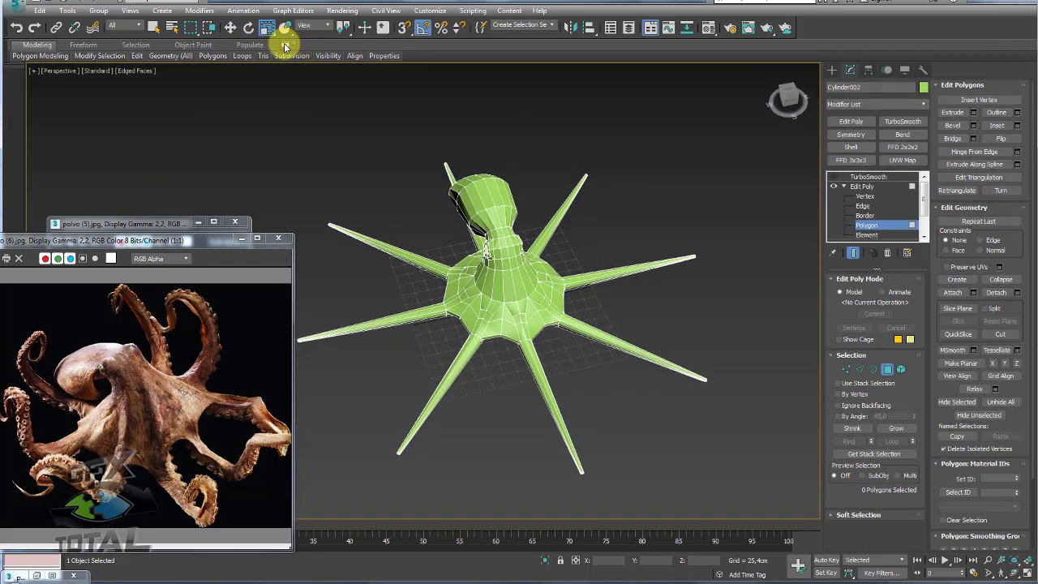
click(135, 46)
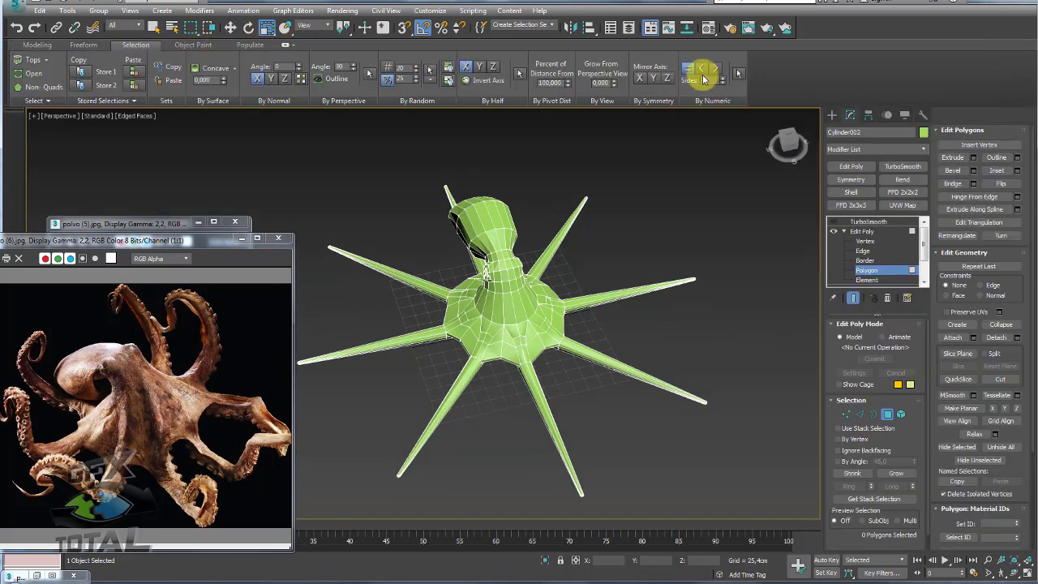
mouse_move(689, 162)
alt+middle_down()
mouse_move(642, 250)
mouse_move(669, 222)
mouse_move(561, 194)
mouse_move(678, 85)
alt+middle_up()
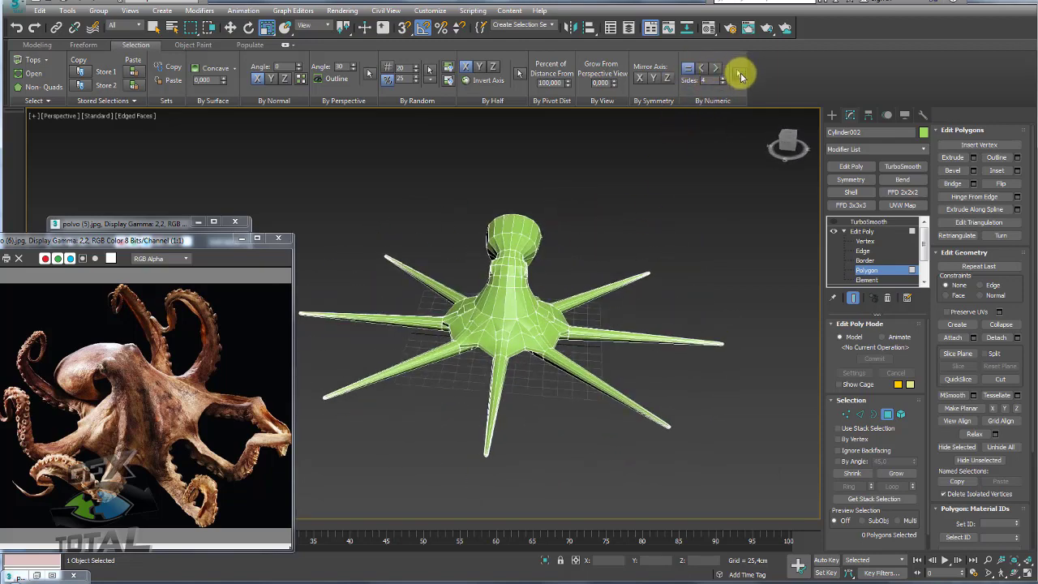
mouse_move(740, 75)
alt+middle_down()
mouse_move(611, 245)
mouse_move(658, 270)
mouse_move(736, 92)
alt+middle_up()
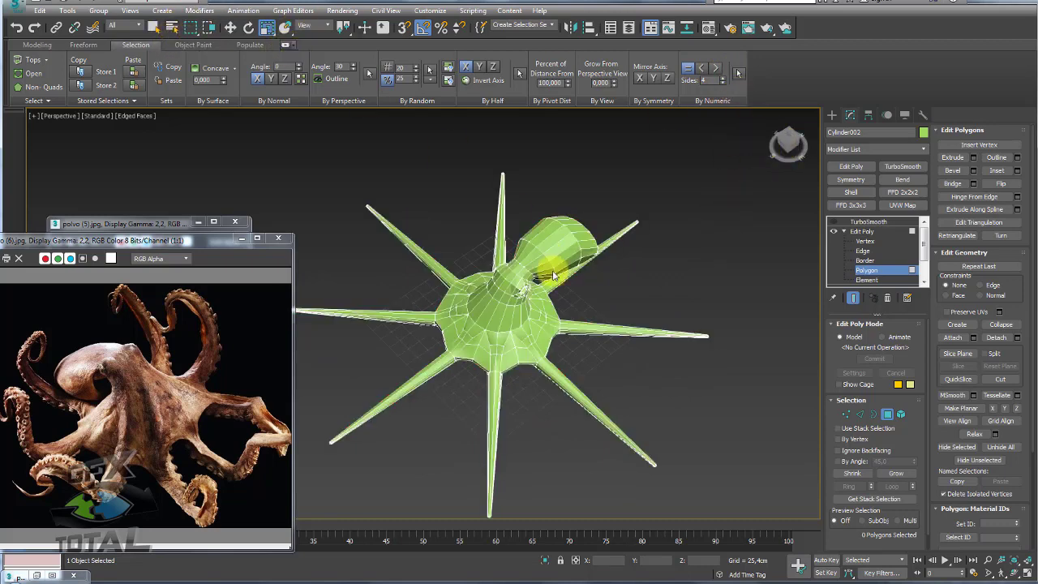
click(857, 369)
Step: Select the edge loops running along the lower, lower-left and right tentacles
alt+middle_drag(604, 403, 595, 415)
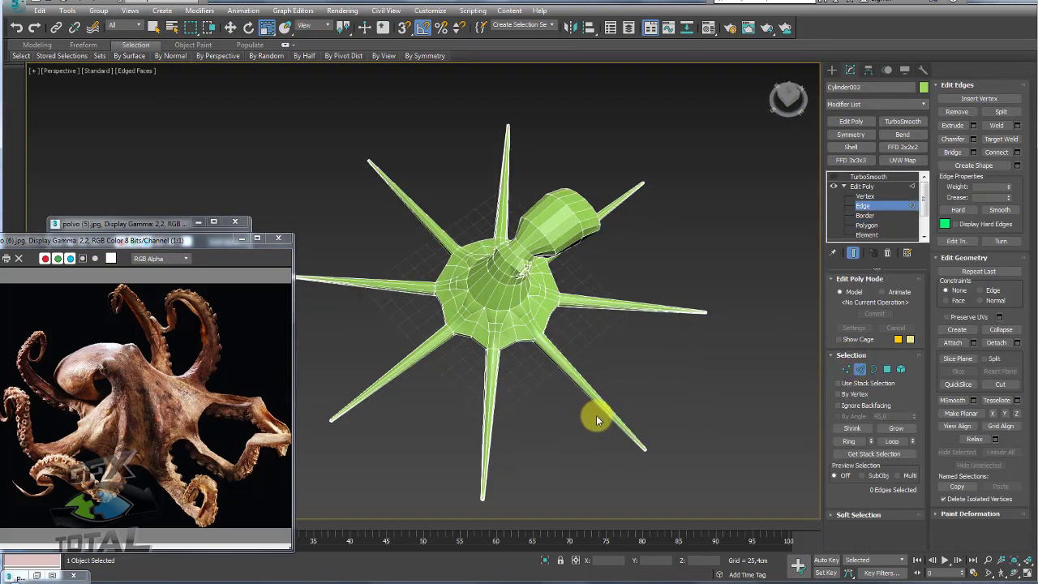
double_click(483, 419)
ctrl+double_click(396, 365)
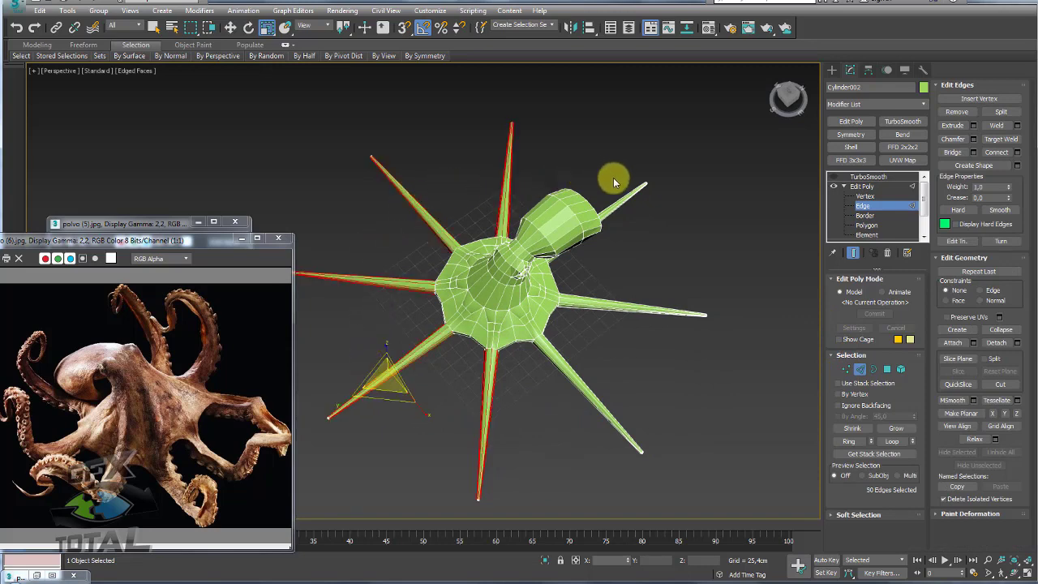
ctrl+click(640, 312)
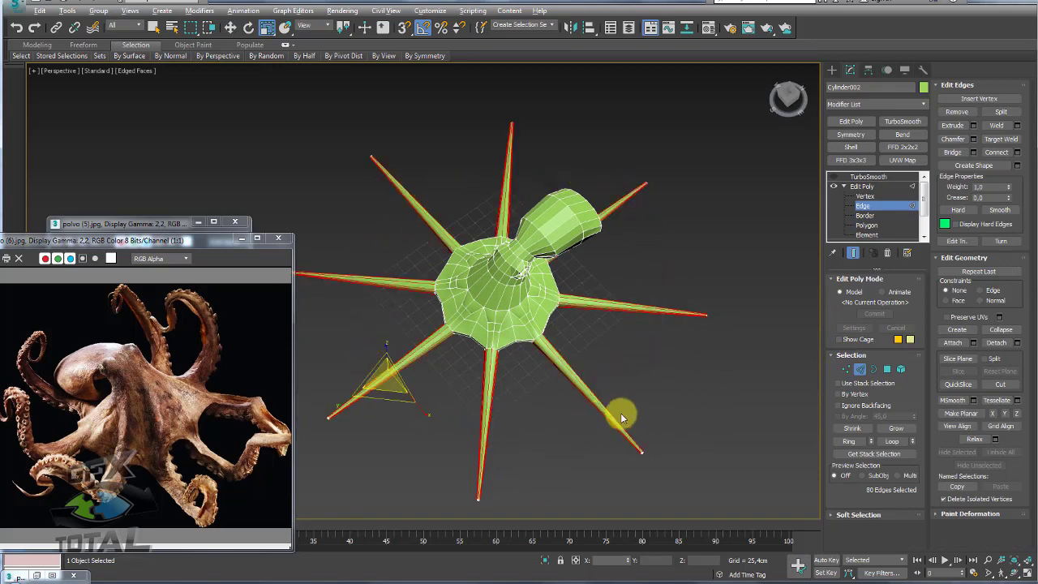
alt+middle_drag(620, 416, 1018, 151)
Step: Connect edge rings across the spikes, previewing them in the Connect Edges caddy before committing
click(1005, 154)
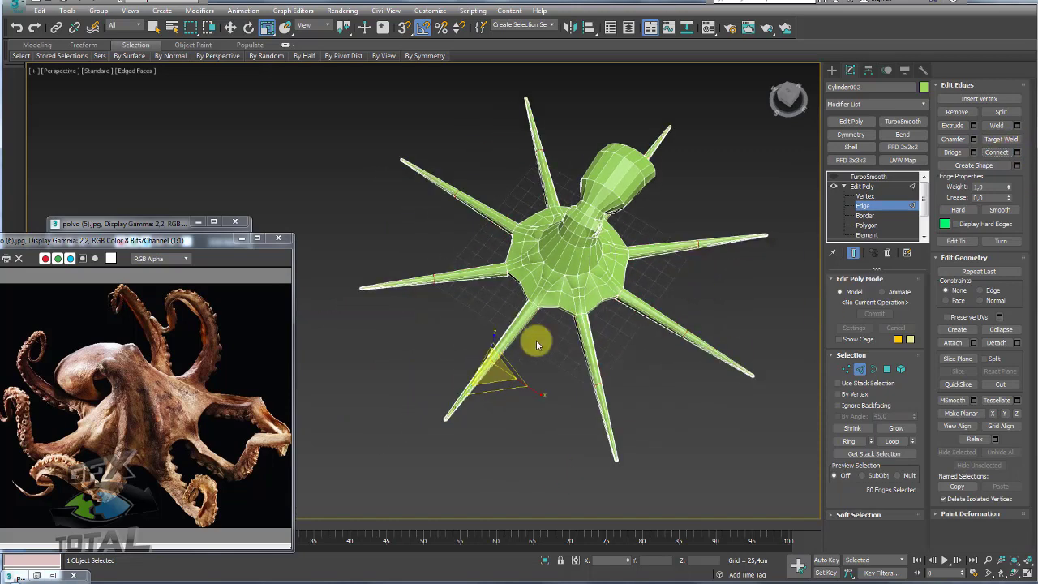
drag(495, 369, 495, 303)
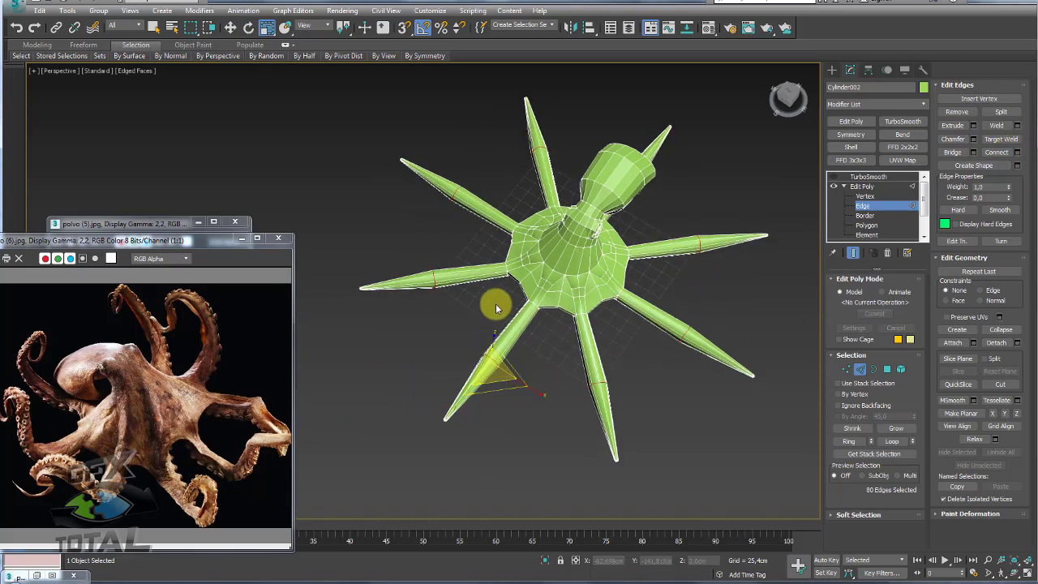
key(ctrl+z)
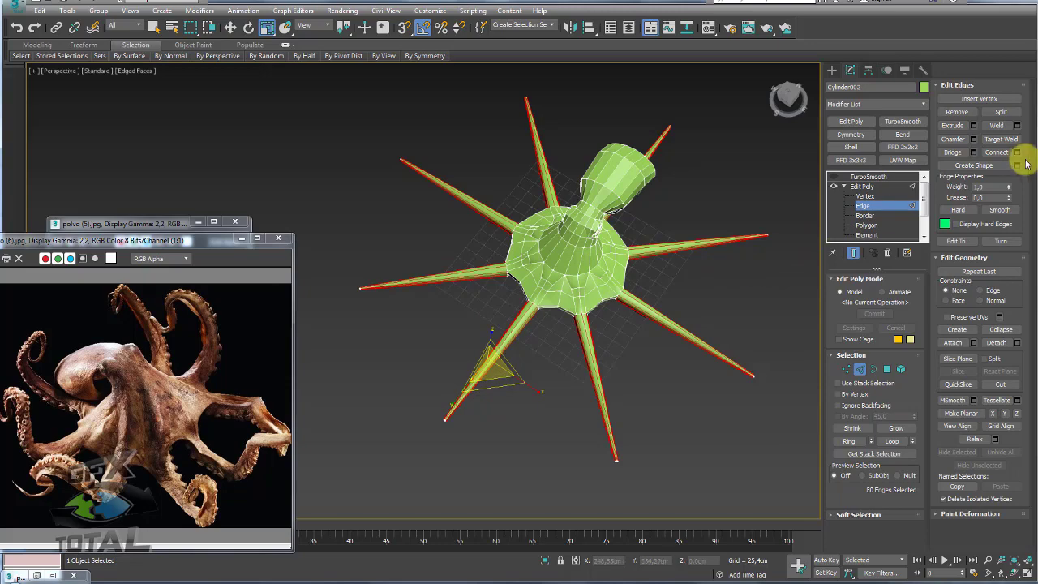
click(1016, 153)
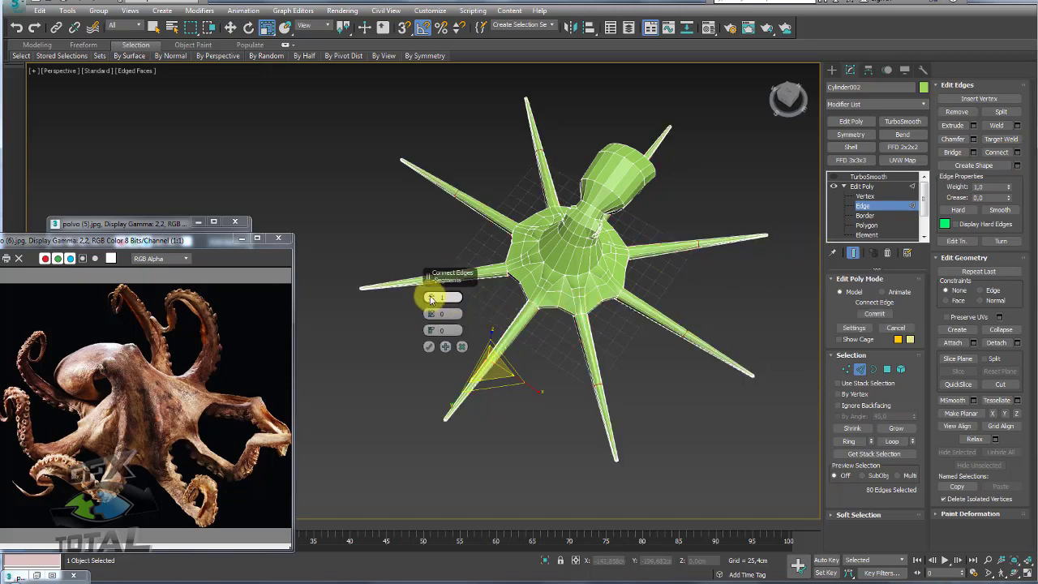
scroll(602, 362, up, 3)
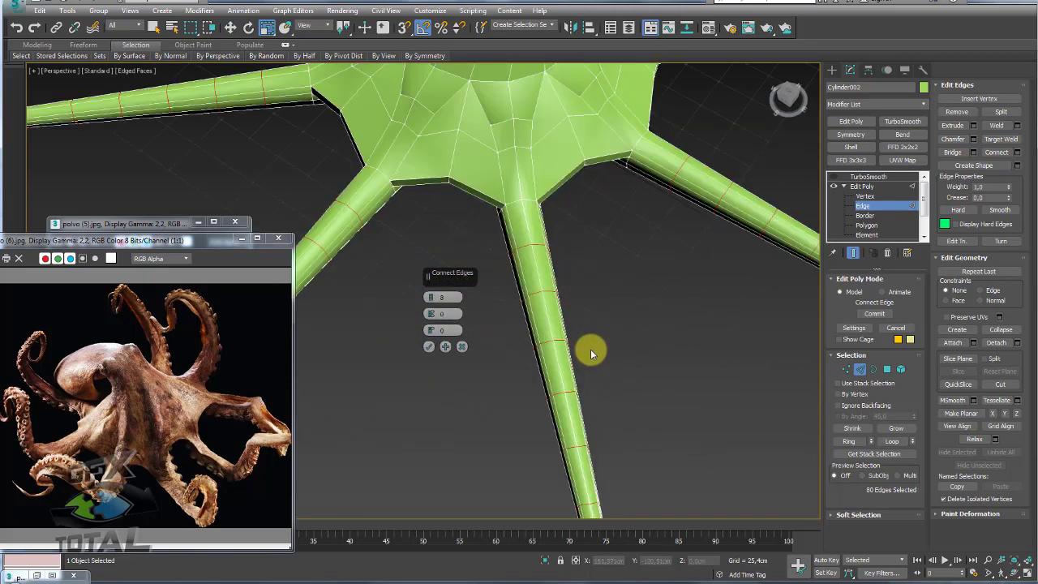
mouse_move(590, 349)
alt+middle_down()
mouse_move(643, 412)
mouse_move(625, 337)
alt+middle_up()
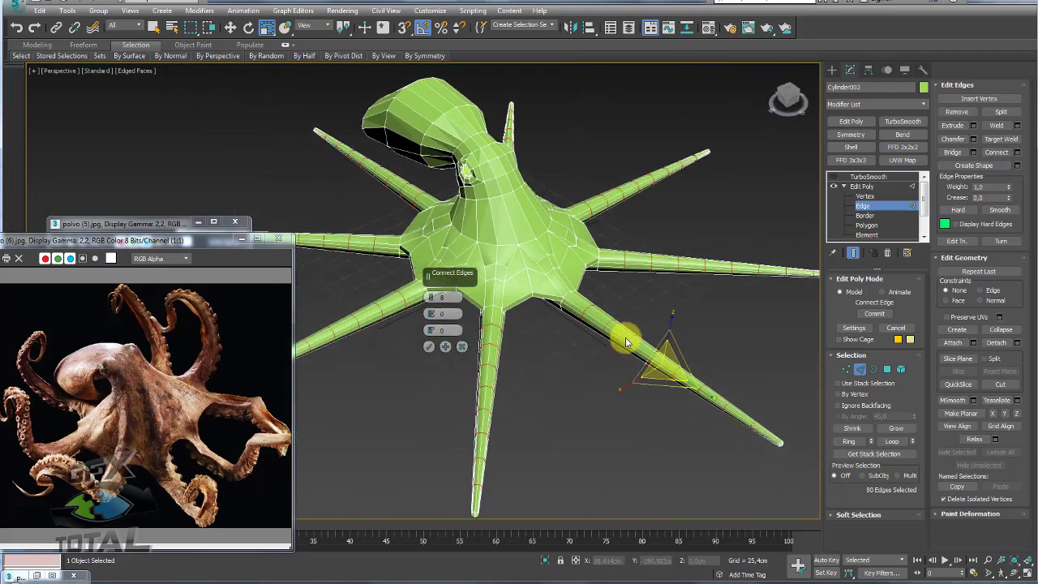
click(462, 348)
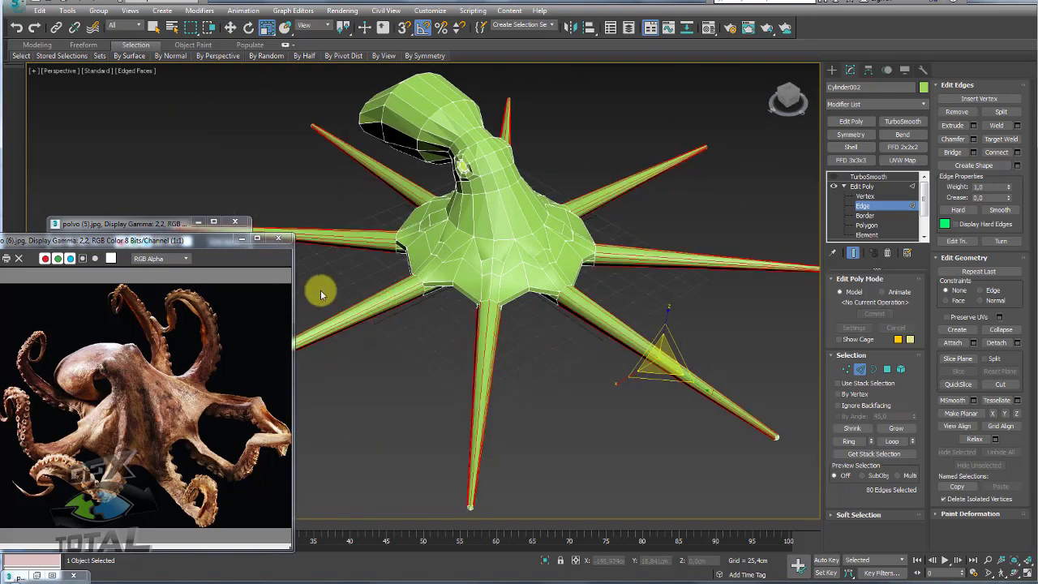
Step: Minimize both octopus reference photos and exit Edge sub-object level
click(241, 238)
click(198, 223)
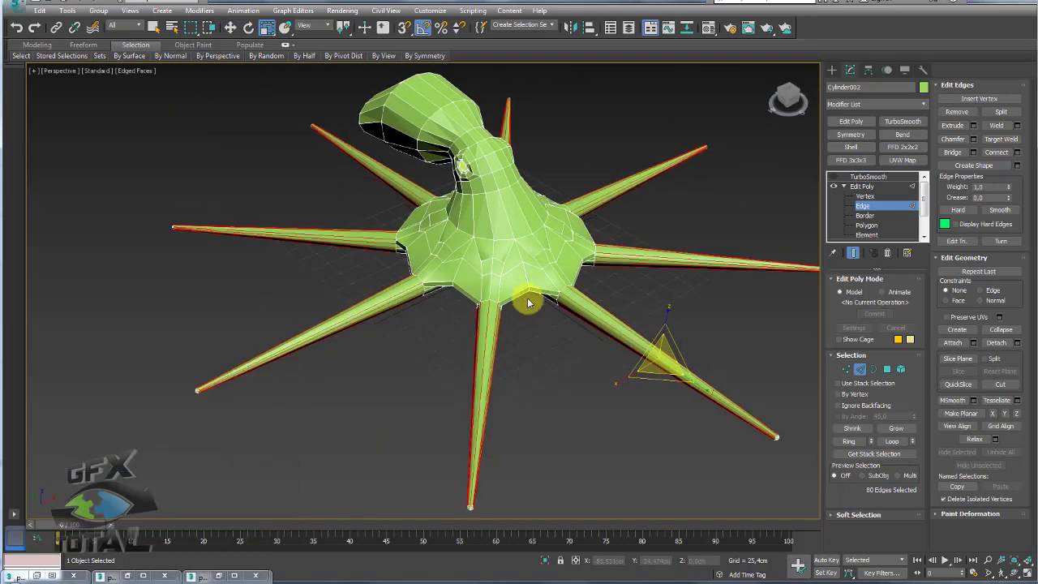
alt+middle_drag(528, 297, 470, 301)
click(846, 186)
Step: In Polygon mode, marquee-select the head polygons and detach them
click(844, 186)
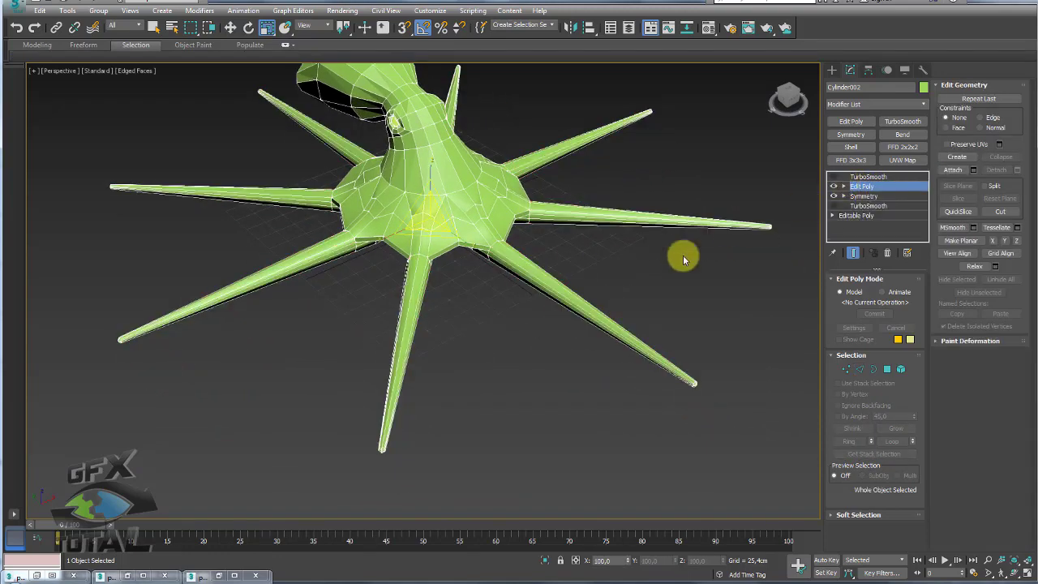
mouse_move(678, 254)
alt+middle_down()
mouse_move(616, 284)
mouse_move(413, 231)
alt+middle_up()
mouse_move(467, 251)
alt+middle_down()
mouse_move(540, 216)
mouse_move(479, 127)
mouse_move(521, 203)
mouse_move(565, 241)
mouse_move(576, 198)
mouse_move(605, 194)
mouse_move(549, 250)
mouse_move(788, 327)
alt+middle_up()
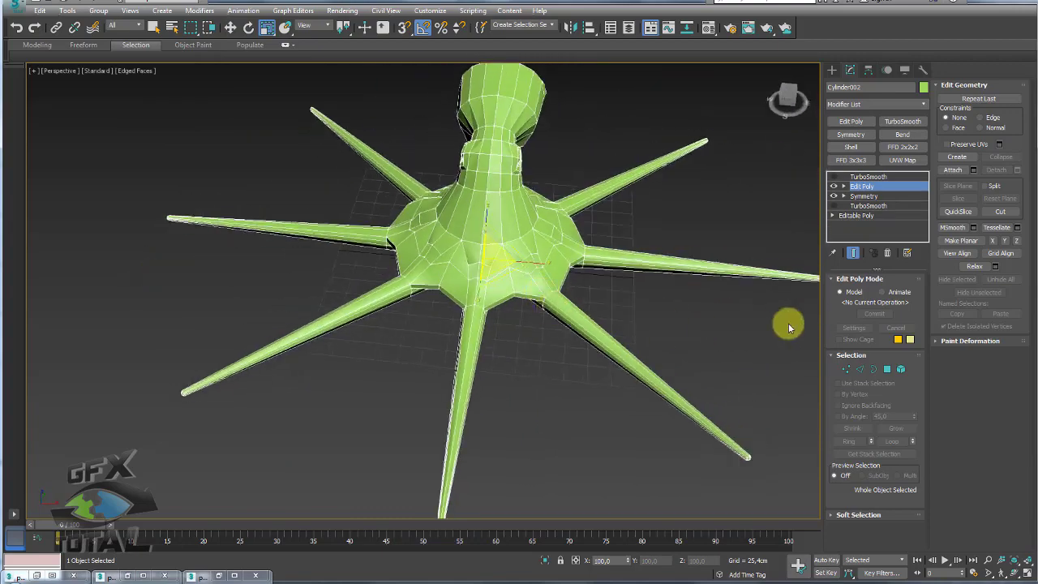
click(887, 369)
mouse_move(701, 243)
alt+middle_down()
mouse_move(575, 155)
mouse_move(527, 162)
mouse_move(364, 104)
alt+middle_up()
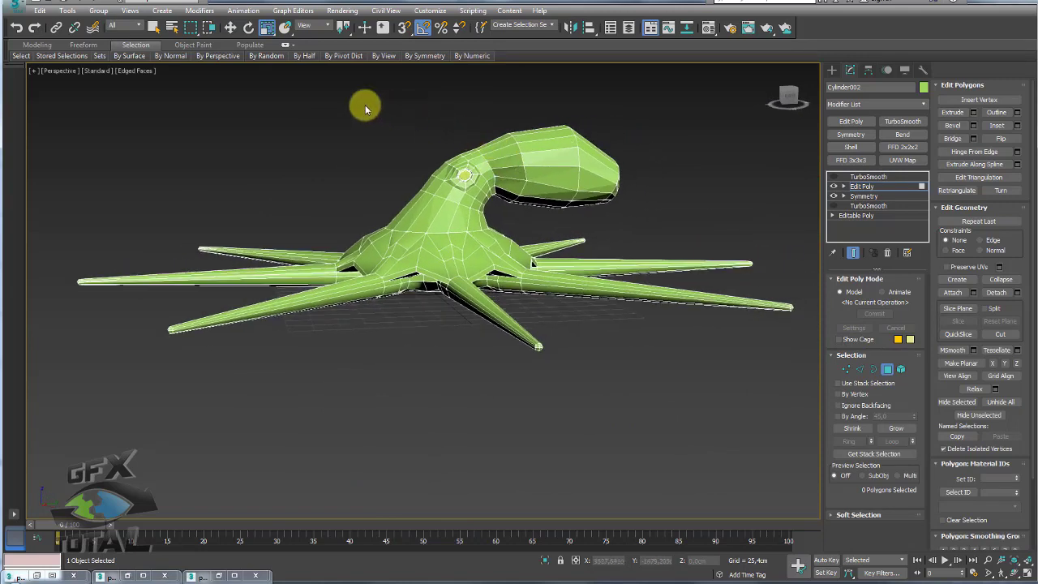
drag(680, 217, 679, 215)
alt+middle_drag(679, 214, 670, 227)
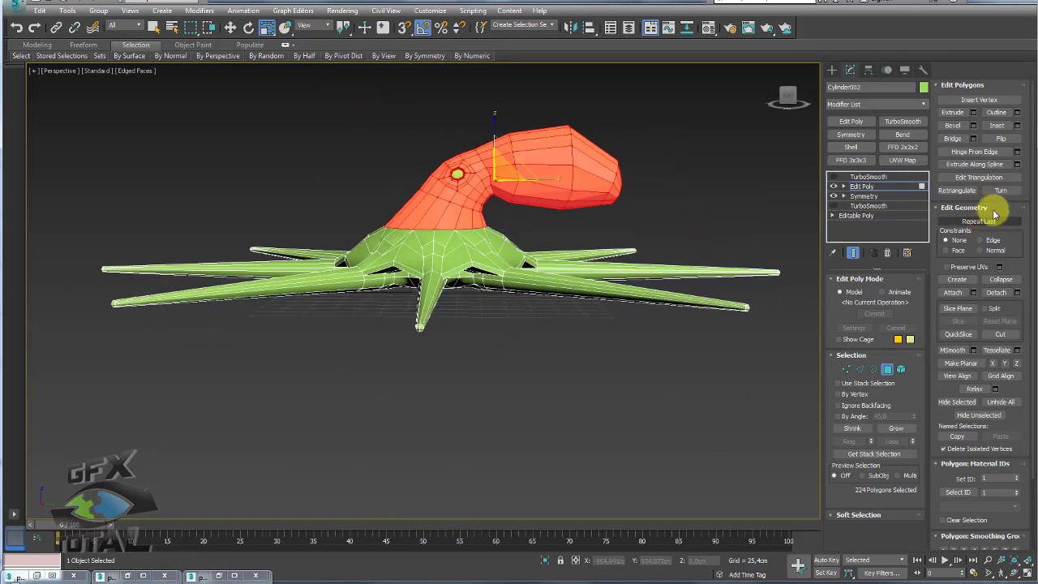
click(1003, 299)
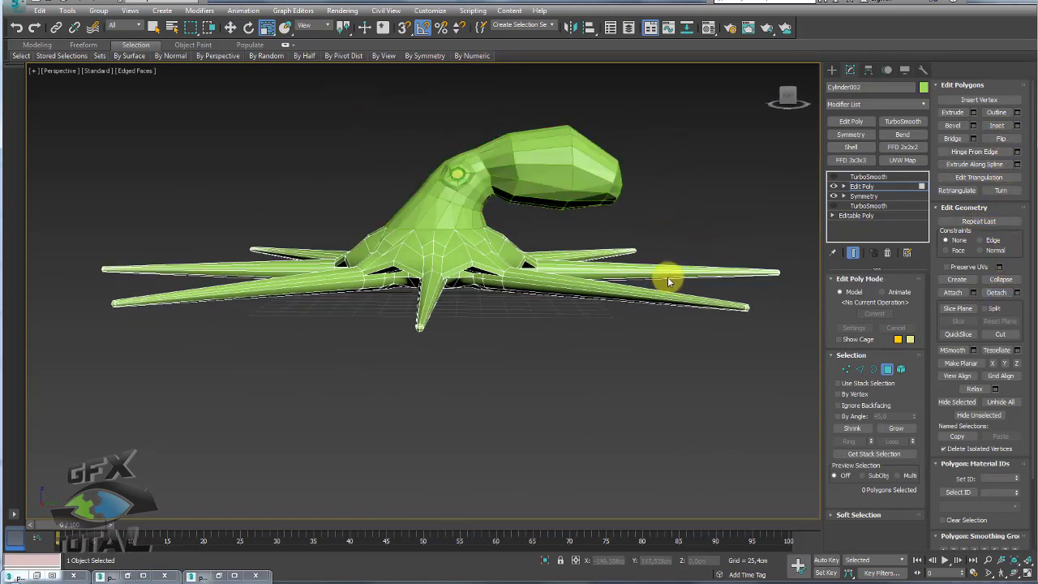
Step: Test the split by moving the body away from the head, then undo
click(862, 186)
key(w)
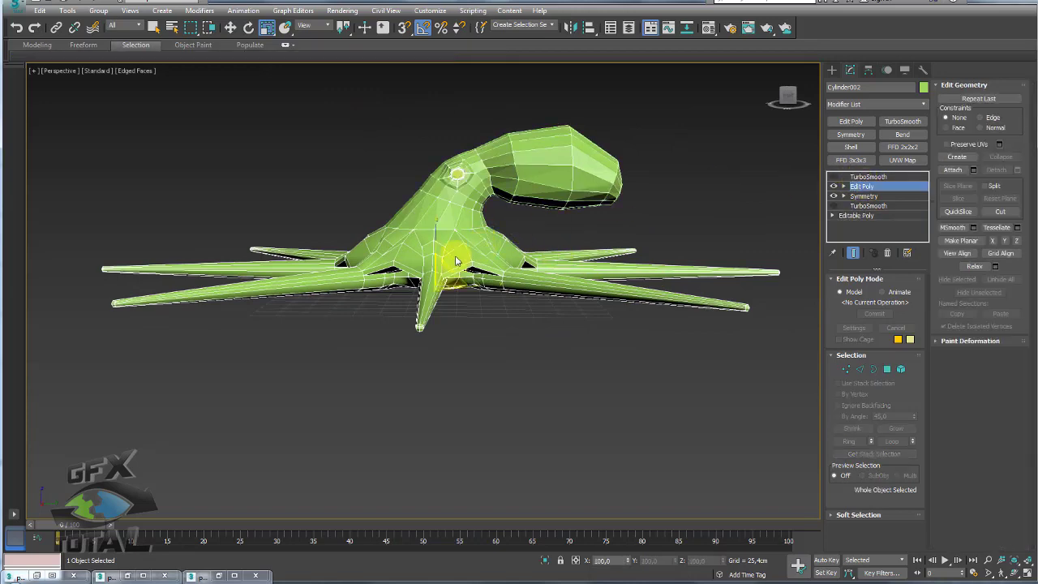
drag(440, 262, 328, 257)
key(ctrl+z)
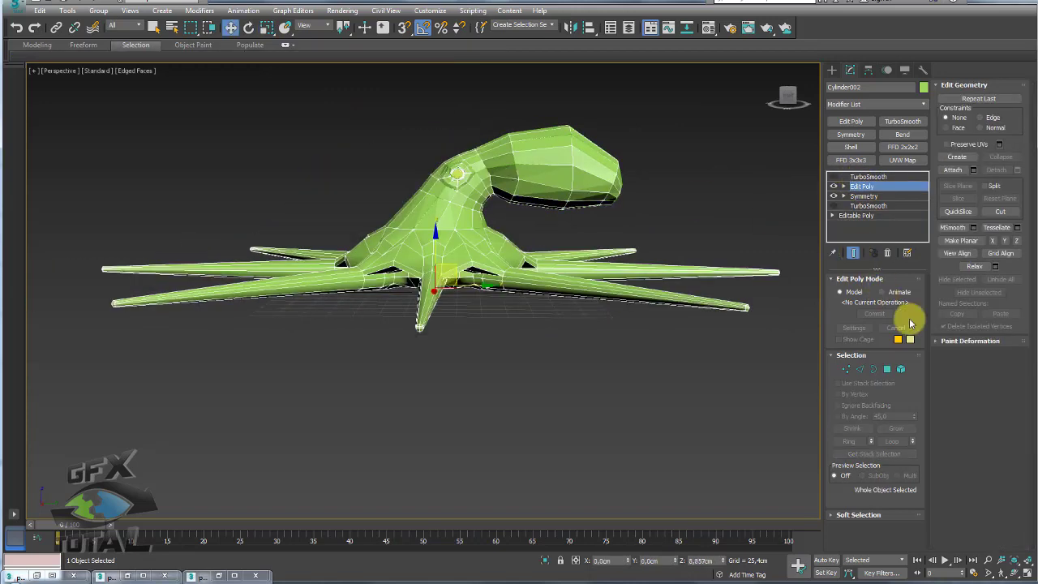
Step: Reselect the head polygons, then Collapse All to get a single Editable Poly
click(888, 370)
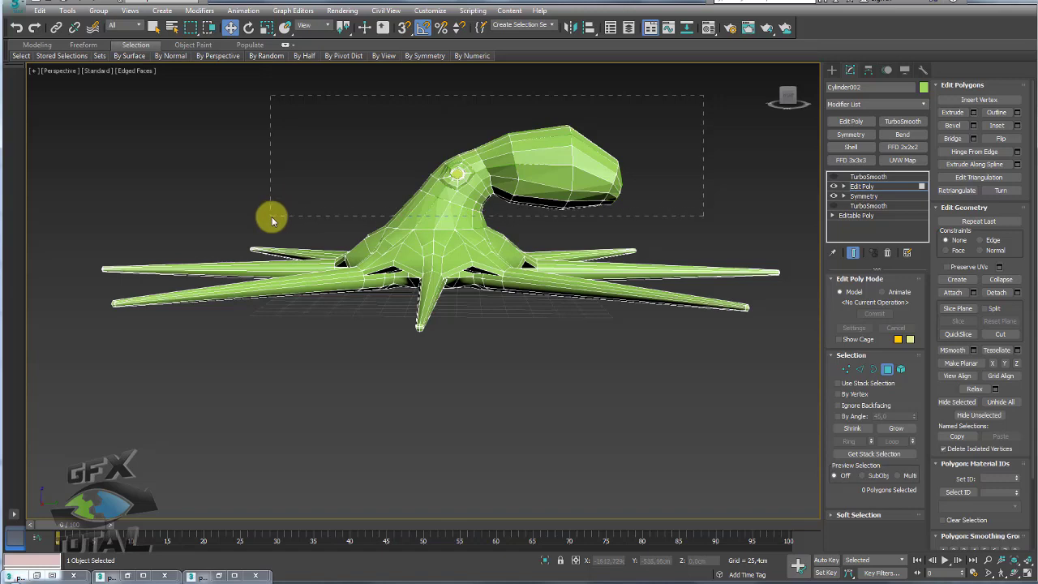
drag(272, 221, 274, 217)
mouse_move(554, 172)
alt+middle_down()
mouse_move(711, 190)
mouse_move(519, 216)
mouse_move(536, 247)
alt+middle_up()
click(862, 185)
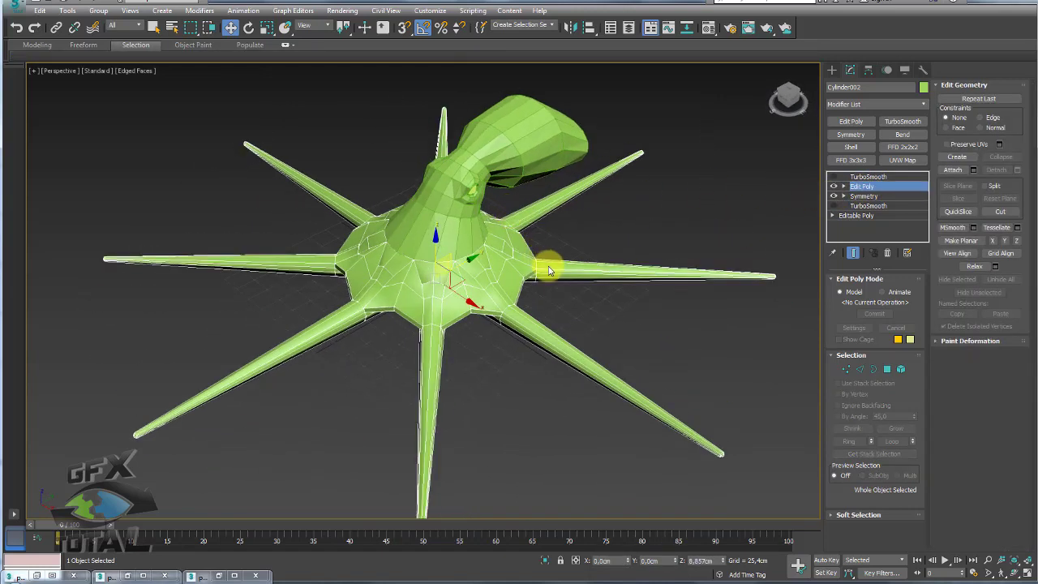
right_click(553, 280)
click(732, 219)
mouse_move(459, 276)
alt+middle_down()
mouse_move(452, 301)
mouse_move(735, 279)
alt+middle_up()
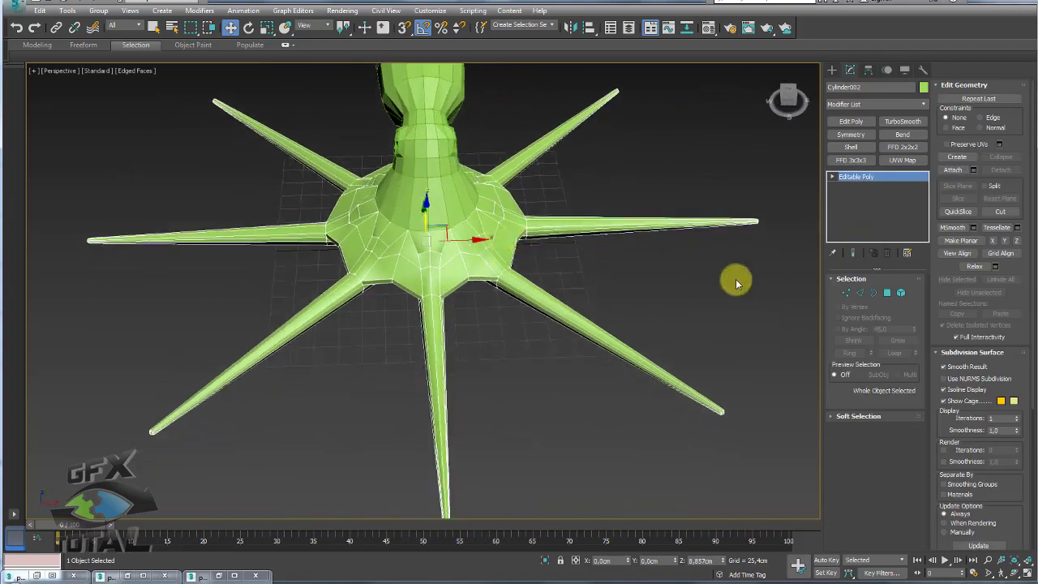
Step: Select the middle lower spike's polygons and grow the selection by one ring
click(886, 292)
alt+middle_drag(607, 297, 452, 377)
scroll(486, 406, up, 3)
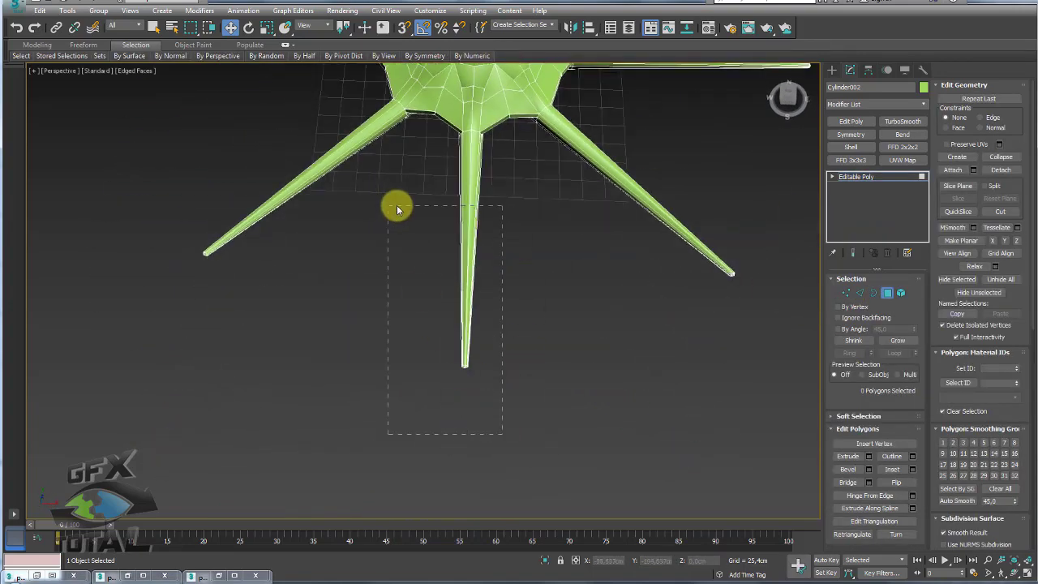
drag(396, 205, 389, 205)
click(898, 346)
Step: Add the hub polygons at the spike's base, including one beside the hub hole
alt+middle_drag(527, 227, 517, 266)
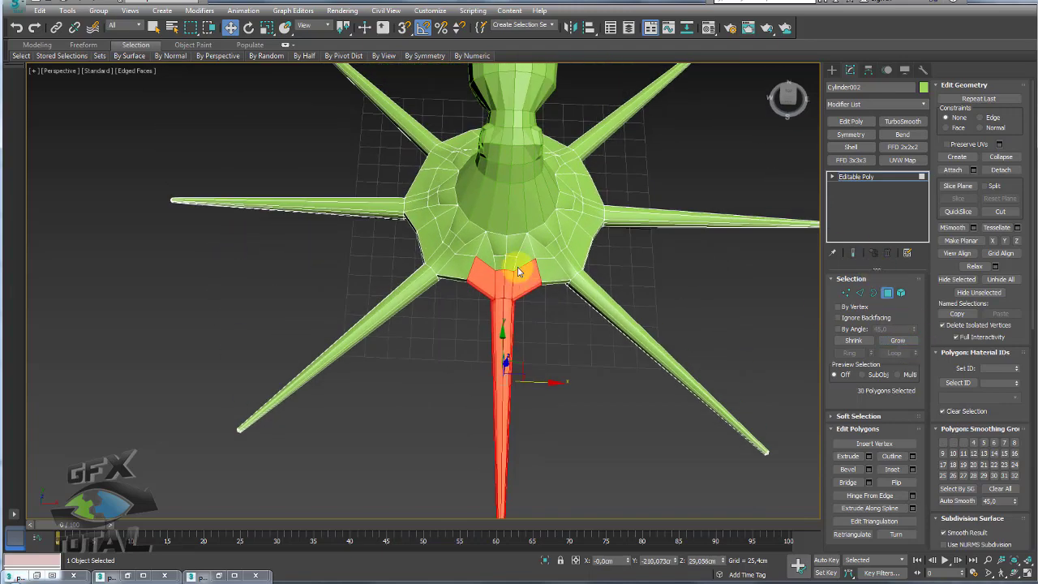
scroll(536, 321, up, 3)
ctrl+drag(456, 248, 456, 248)
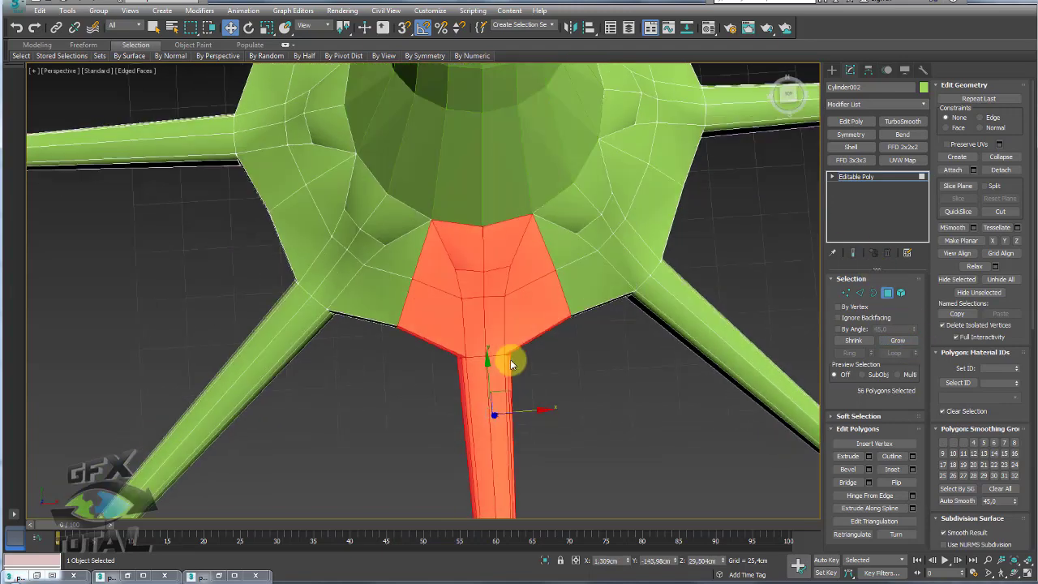
alt+middle_drag(503, 359, 506, 387)
scroll(494, 393, up, 3)
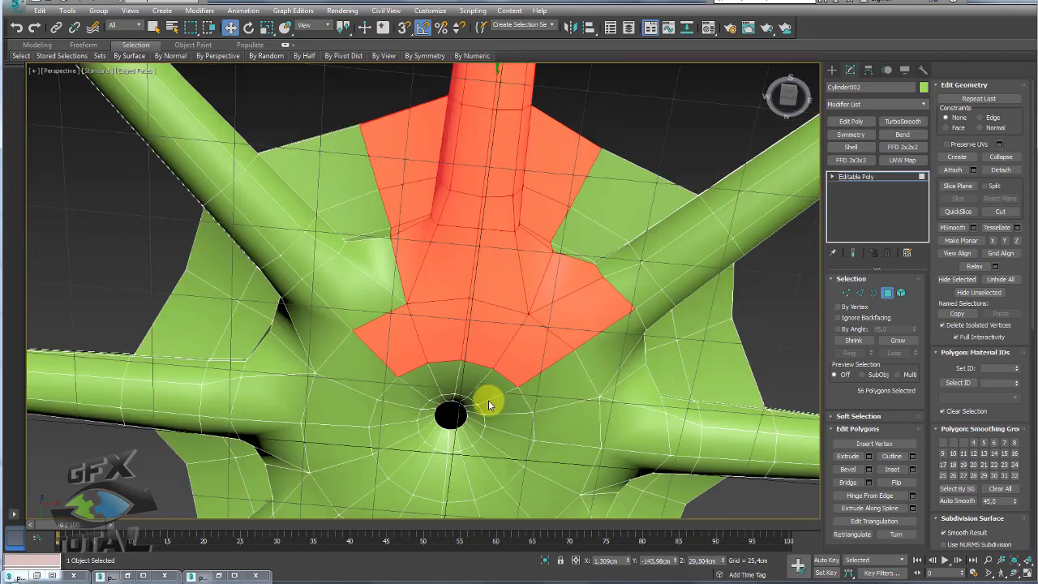
ctrl+click(445, 381)
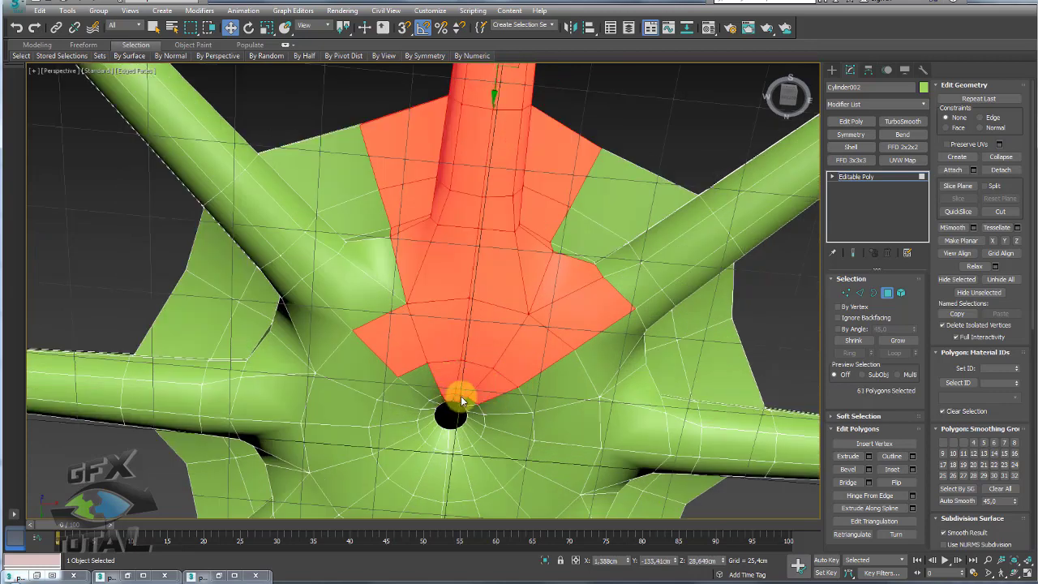
Step: Deselect the stray left, right and side flap polygons, then invert the selection onto the other spikes
alt+click(401, 347)
alt+click(535, 361)
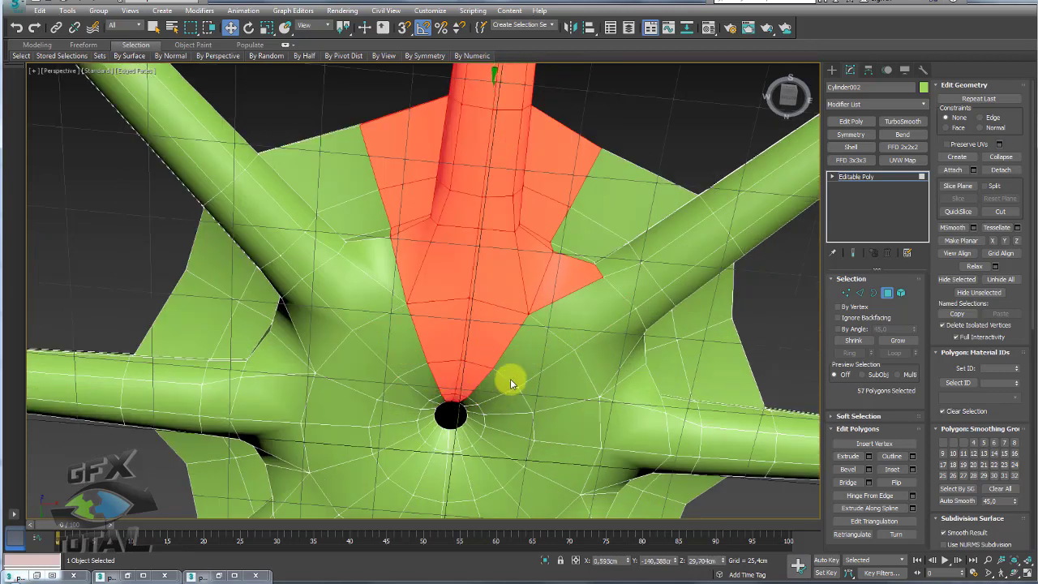
scroll(510, 383, down, 1)
alt+click(581, 284)
scroll(581, 284, down, 4)
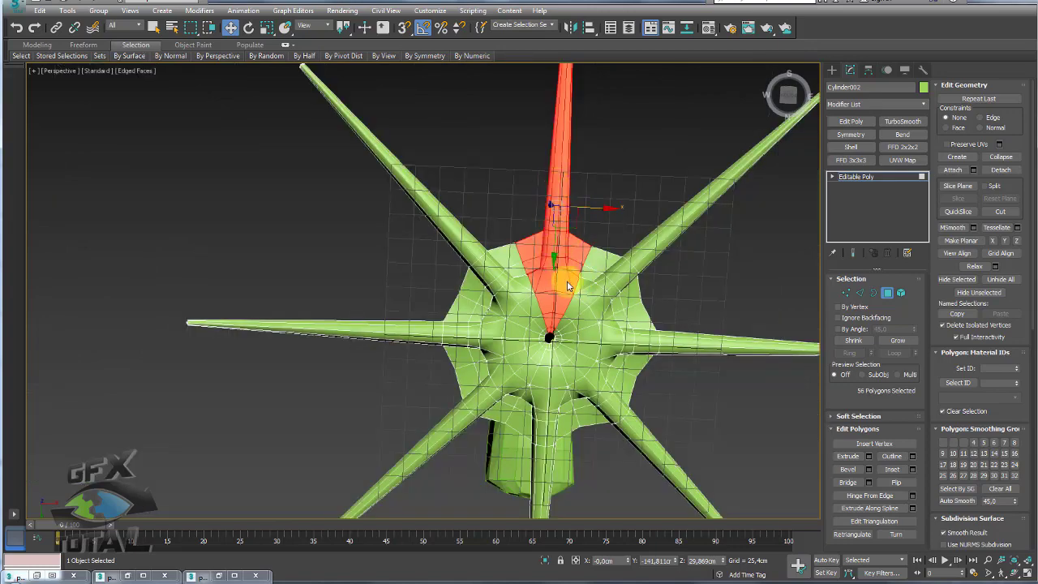
alt+middle_drag(567, 285, 596, 256)
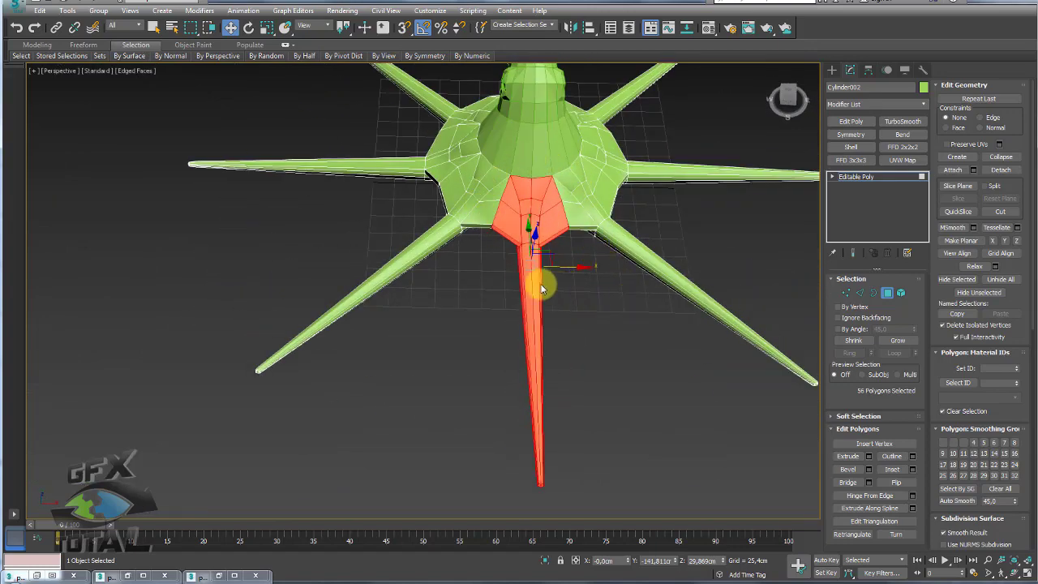
drag(555, 277, 444, 205)
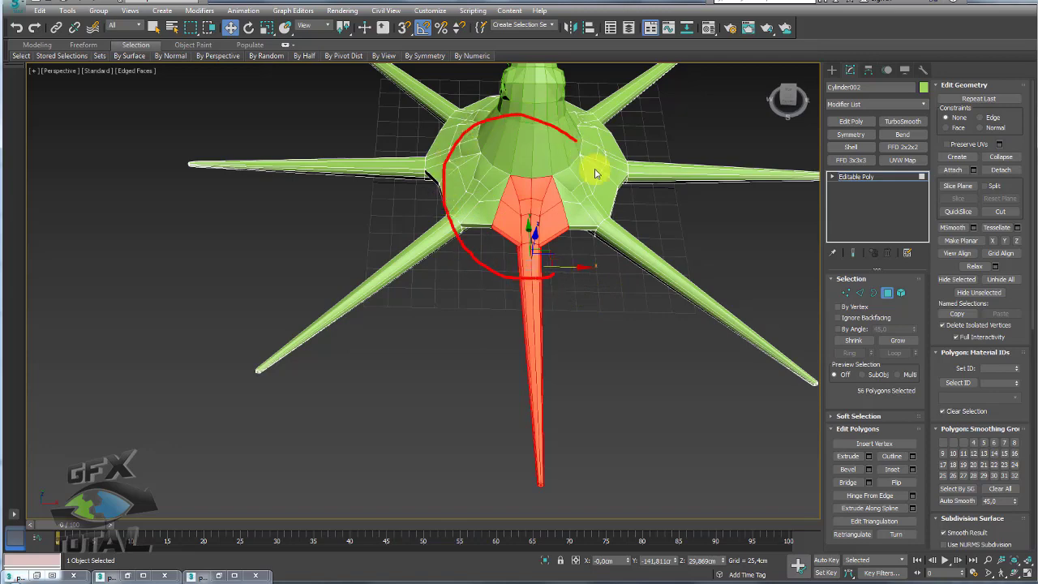
key(Escape)
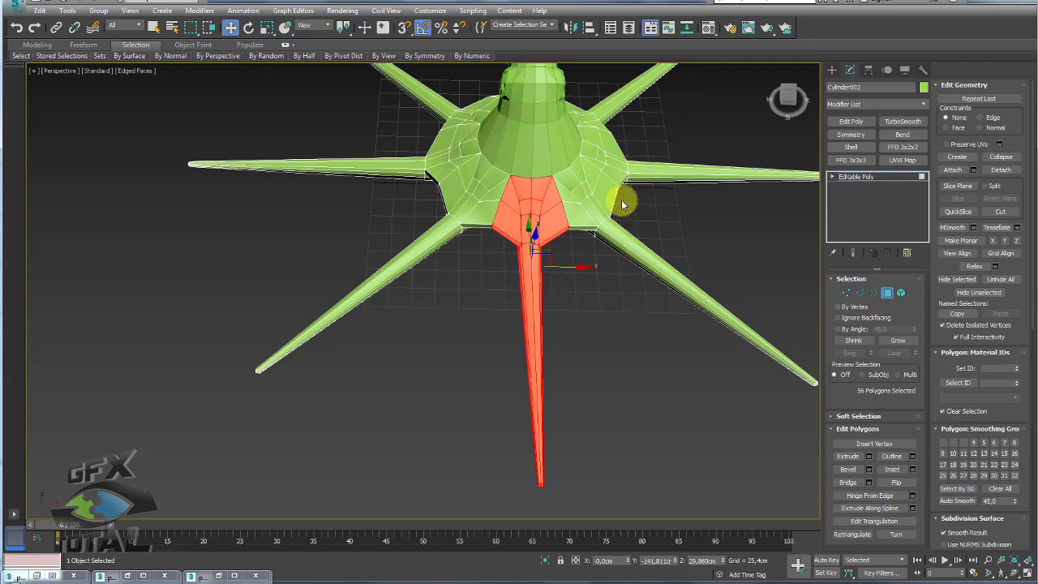
mouse_move(621, 203)
alt+middle_down()
mouse_move(562, 224)
mouse_move(576, 313)
alt+middle_up()
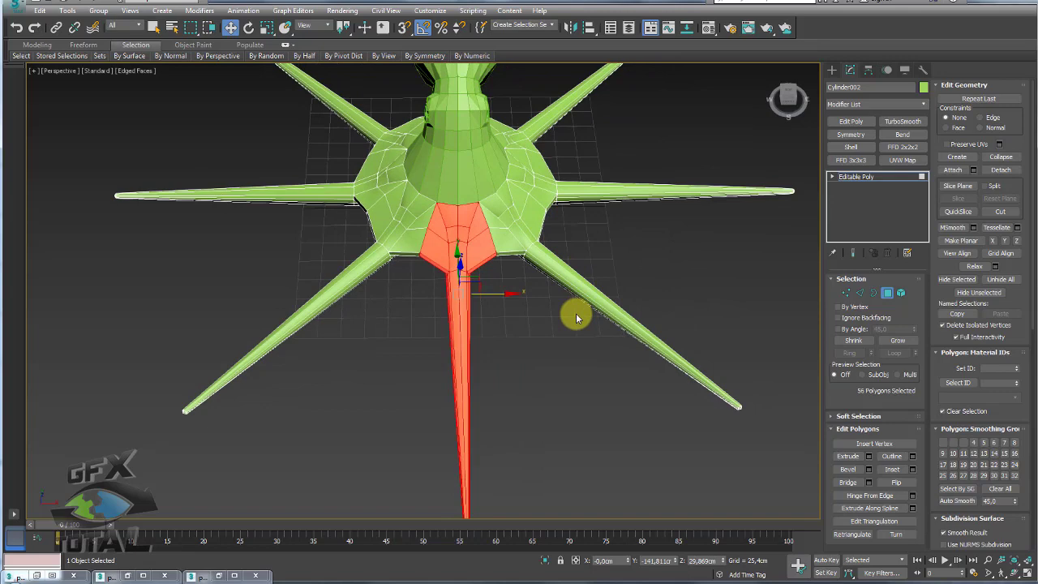
key(ctrl+i)
Step: Delete the other spikes' polygons and return to object level
key(Delete)
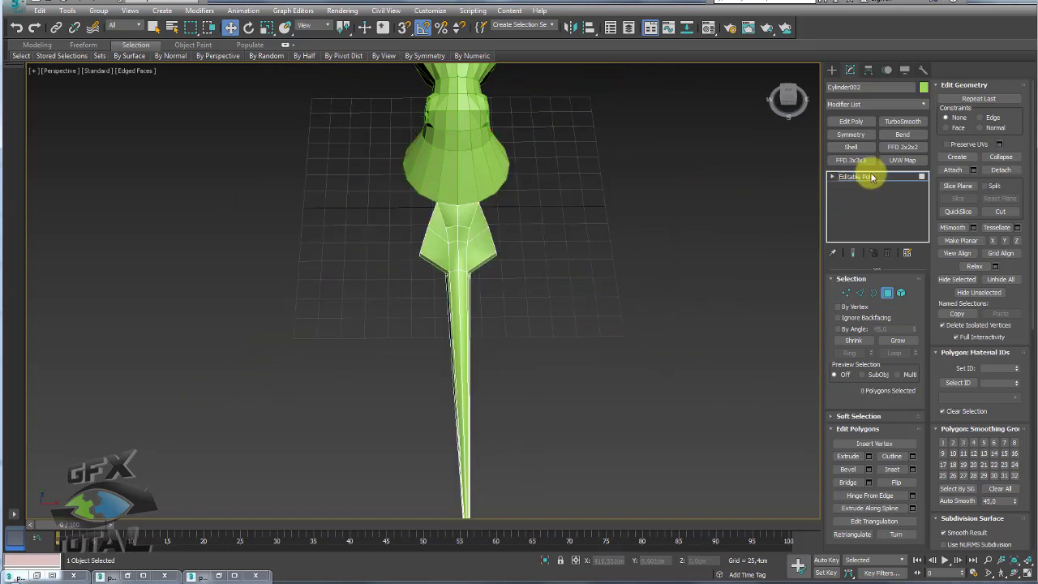
click(856, 176)
click(843, 174)
alt+middle_drag(405, 312, 474, 277)
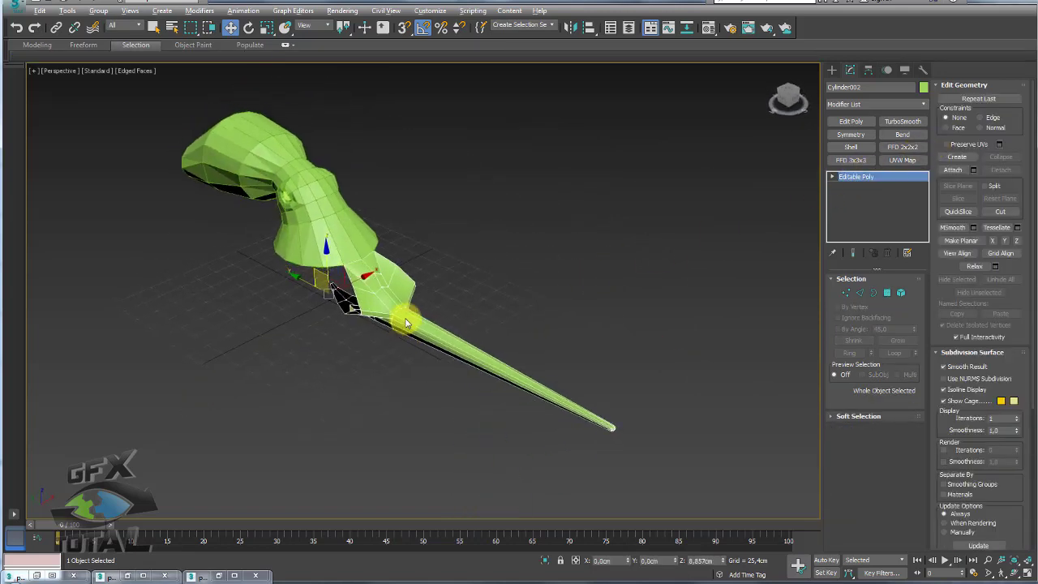
Step: Add an Unwrap UVW modifier and open the UV editor
click(927, 107)
drag(926, 133, 926, 475)
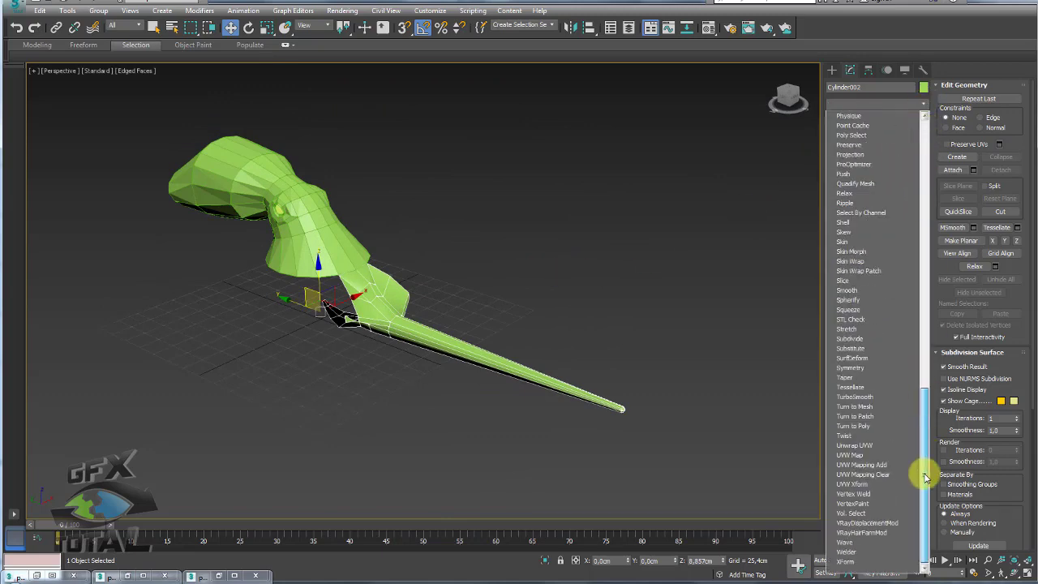
click(880, 450)
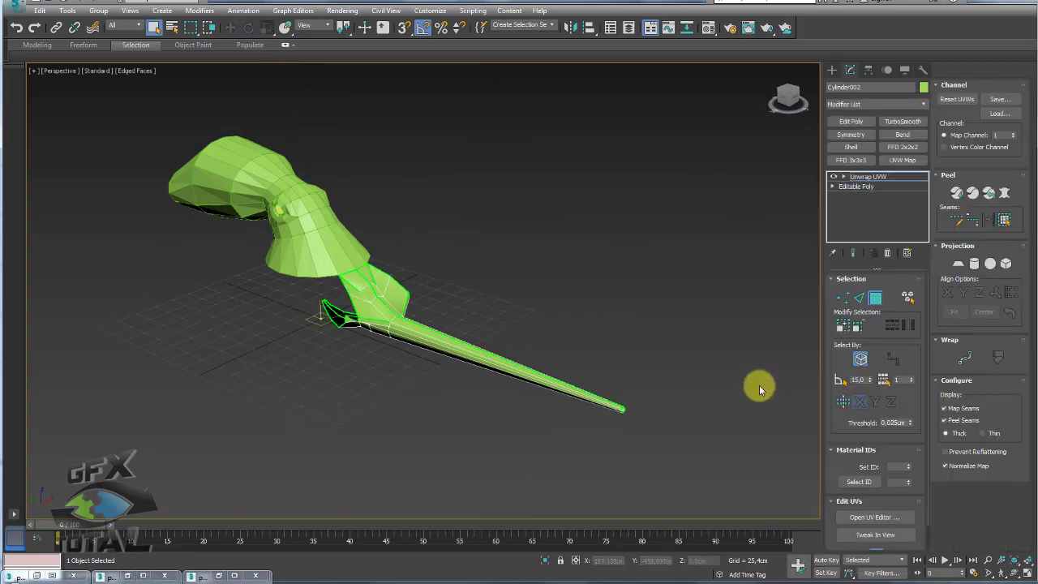
click(872, 517)
scroll(154, 233, down, 3)
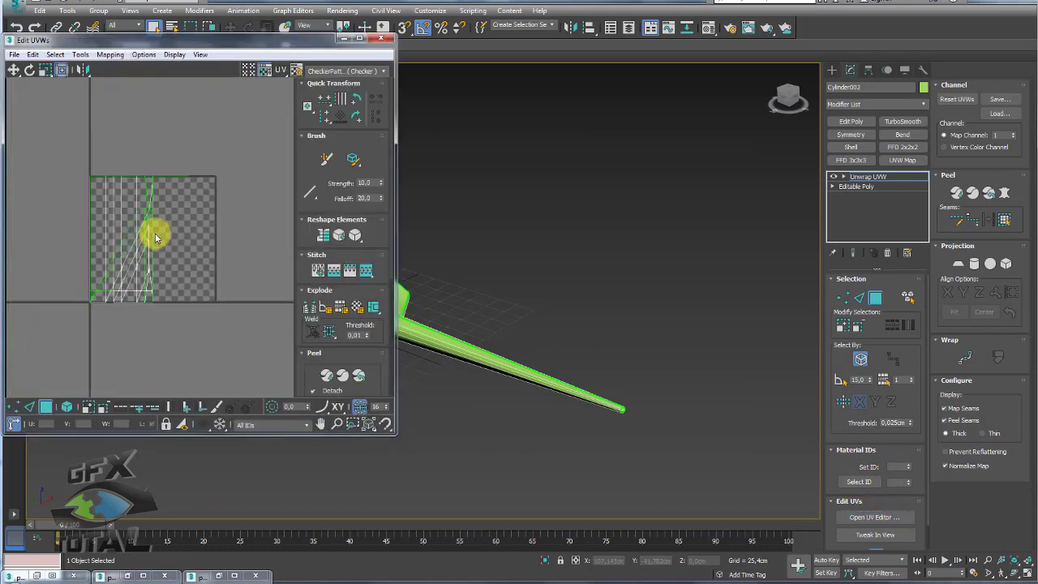
scroll(152, 247, down, 3)
Step: Select all UV faces and Quick Planar Map them along the Z axis
click(68, 406)
drag(56, 127, 195, 279)
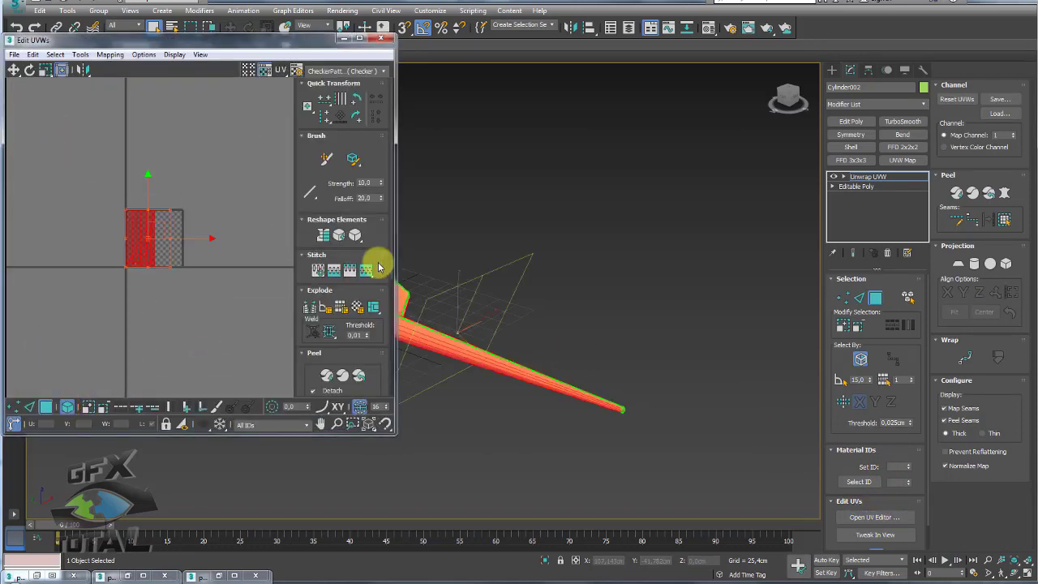
middle_drag(597, 335, 744, 289)
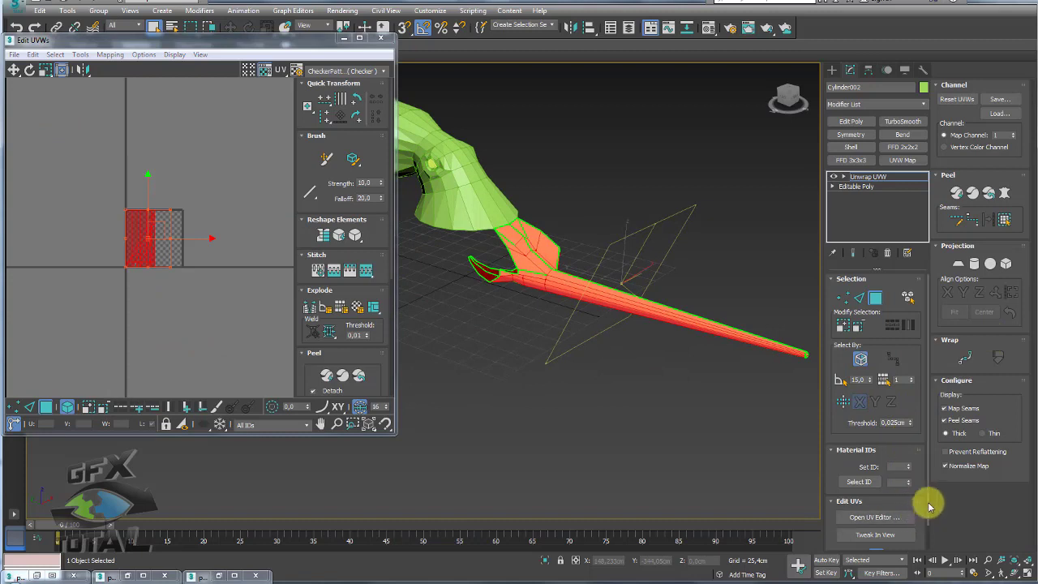
scroll(916, 410, down, 2)
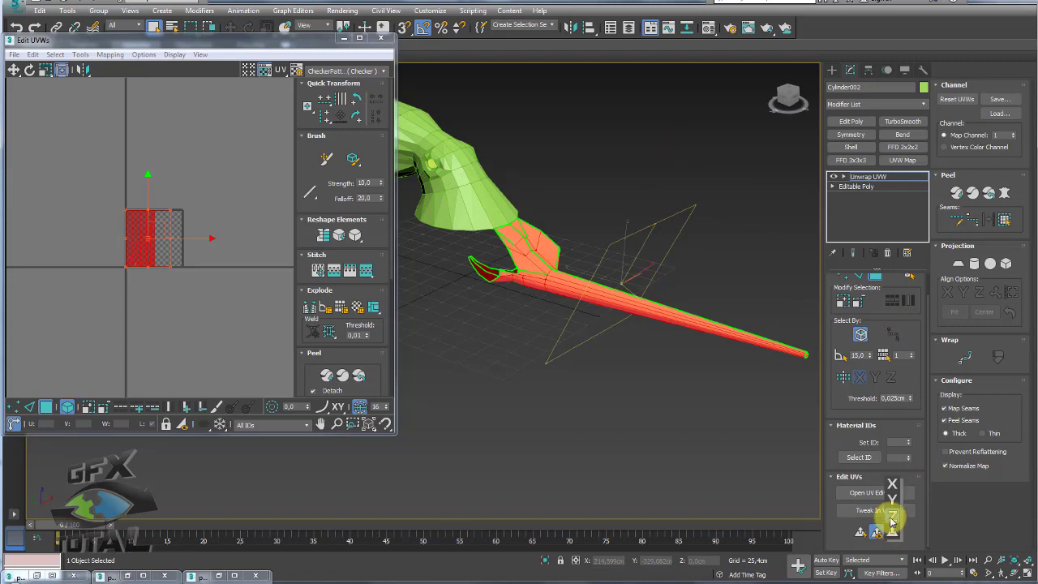
click(891, 514)
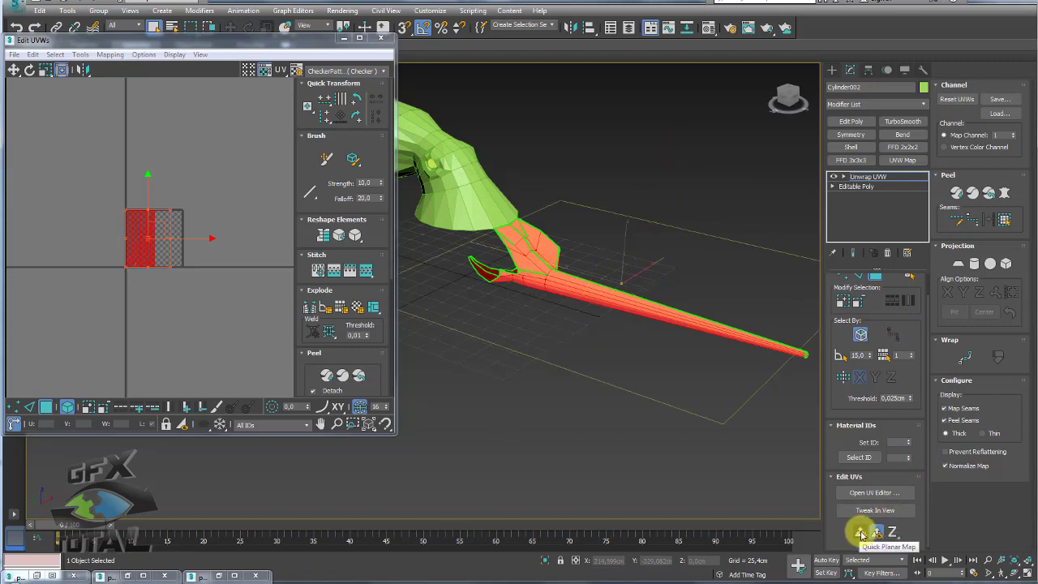
click(860, 533)
scroll(139, 222, up, 3)
Step: Select only the front-facing faces and slide their UV strip right beside the other strip
scroll(134, 186, up, 4)
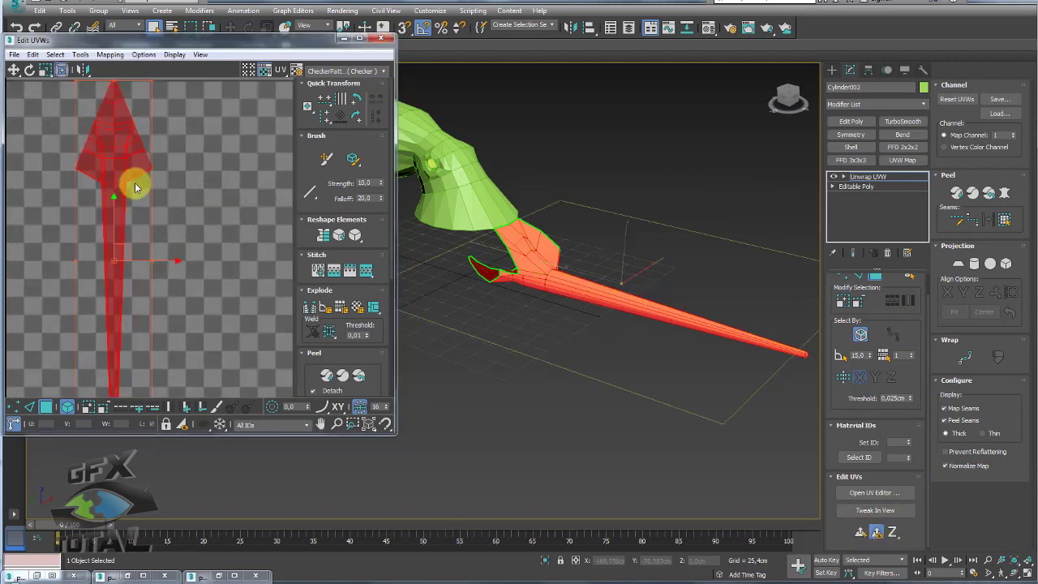
mouse_move(568, 303)
alt+middle_down()
mouse_move(603, 283)
mouse_move(644, 325)
mouse_move(624, 333)
mouse_move(685, 254)
mouse_move(783, 225)
mouse_move(652, 241)
mouse_move(787, 248)
alt+middle_up()
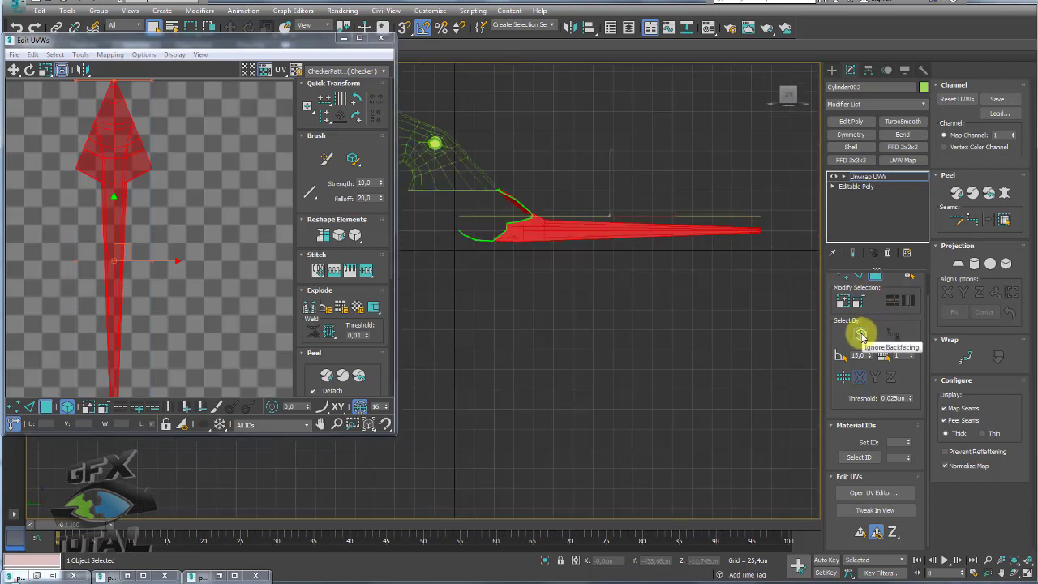
mouse_move(787, 252)
mouse_down()
mouse_move(479, 245)
mouse_move(447, 235)
mouse_up()
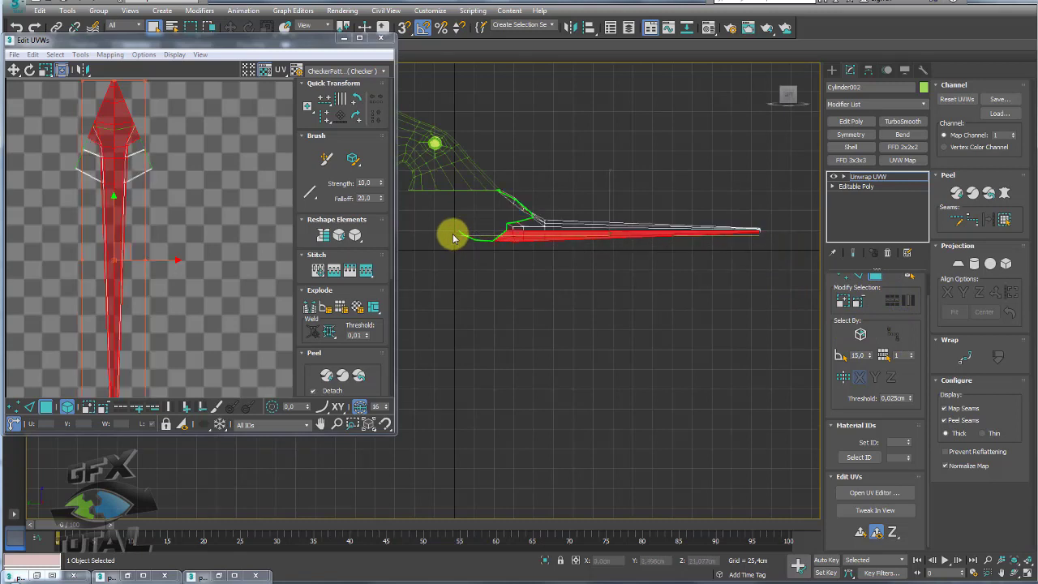
scroll(186, 220, down, 3)
scroll(684, 240, up, 4)
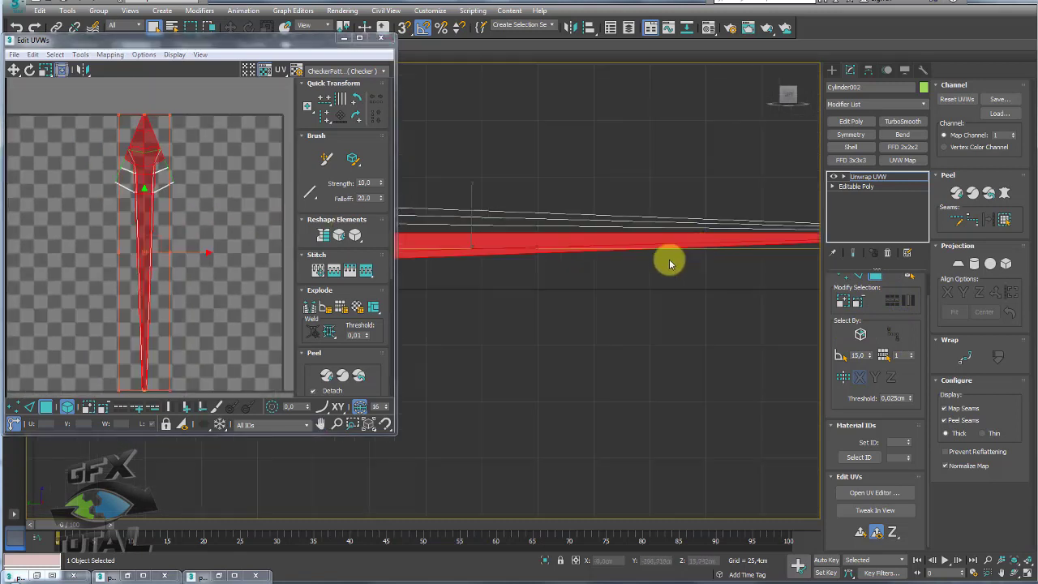
scroll(713, 287, down, 1)
scroll(463, 262, down, 3)
scroll(187, 247, up, 2)
scroll(187, 247, down, 2)
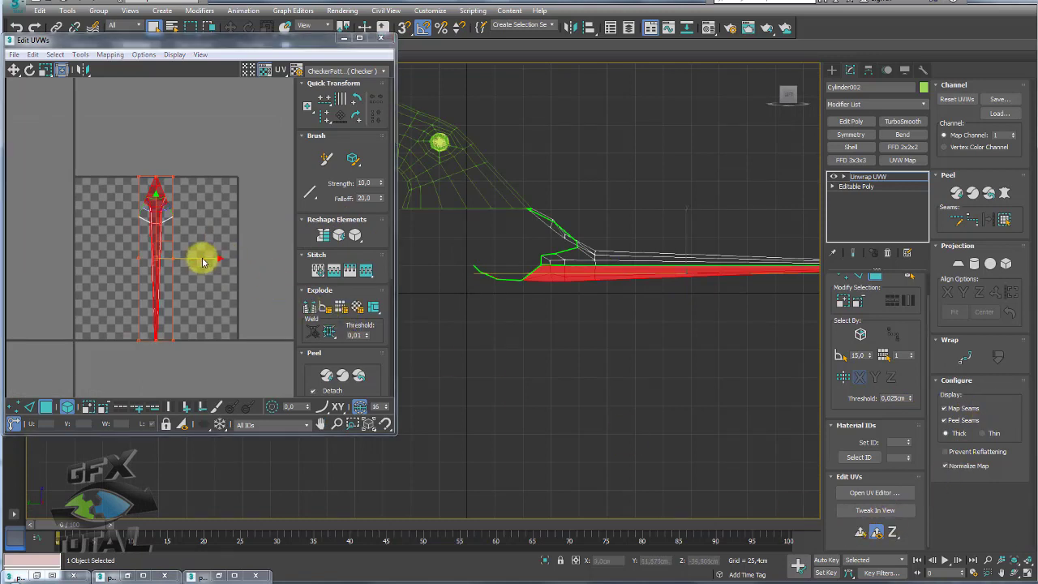
drag(203, 257, 241, 258)
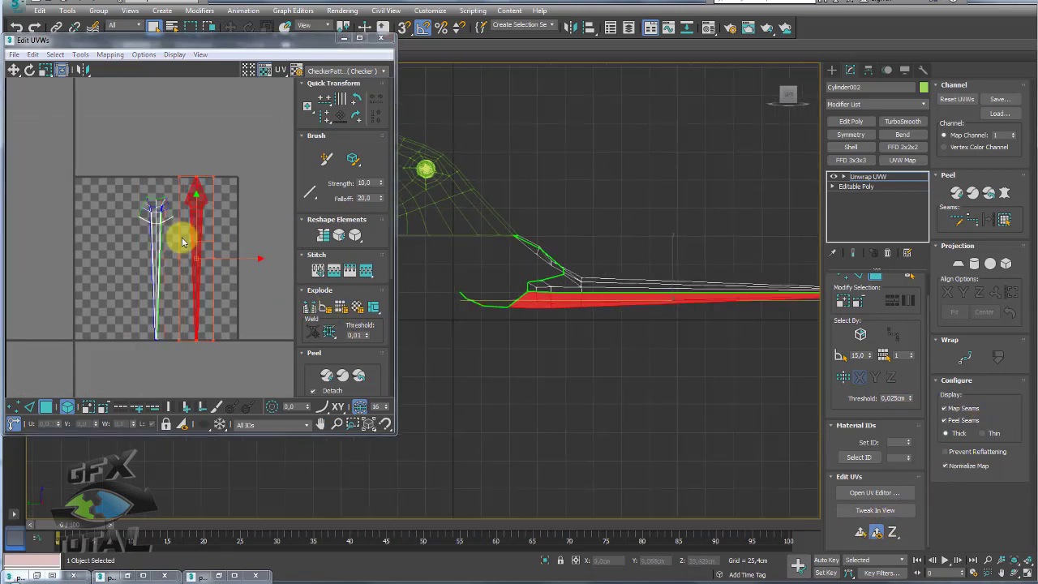
click(160, 245)
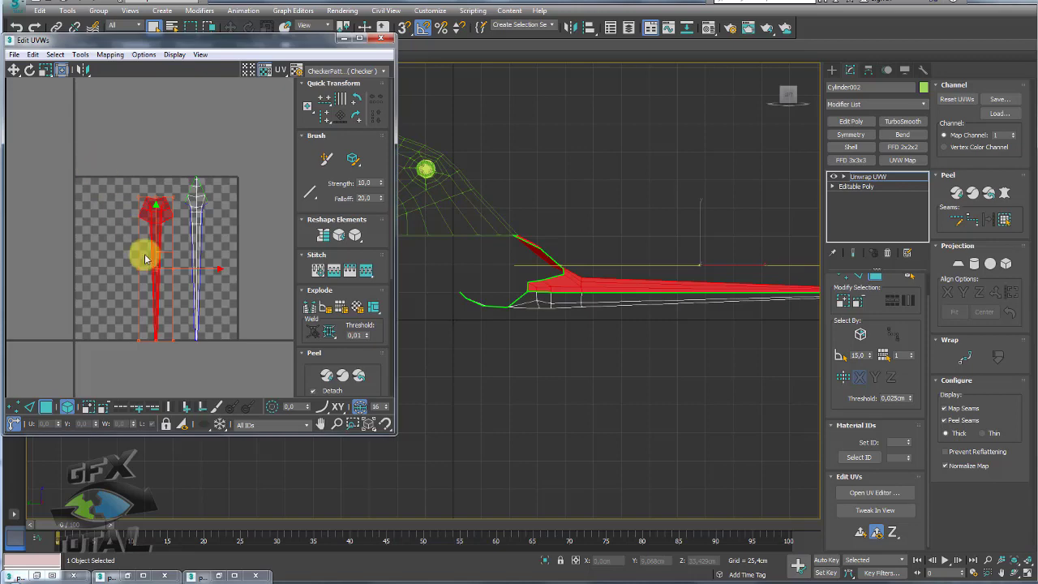
Step: Leave UV face editing and switch the viewport to shaded display
click(855, 177)
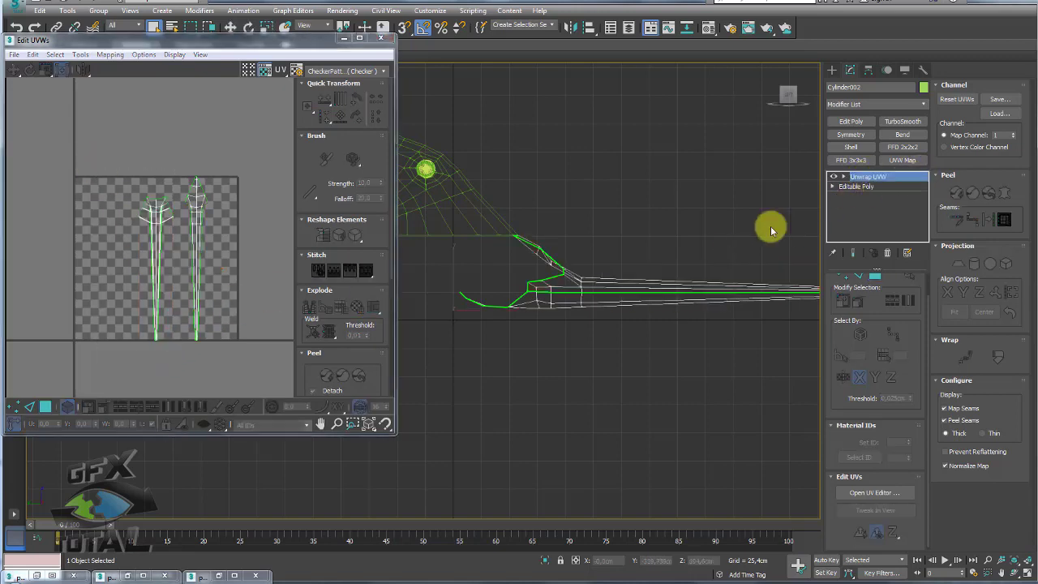
mouse_move(771, 225)
alt+middle_down()
mouse_move(679, 298)
mouse_move(706, 264)
mouse_move(619, 262)
alt+middle_up()
key(F3)
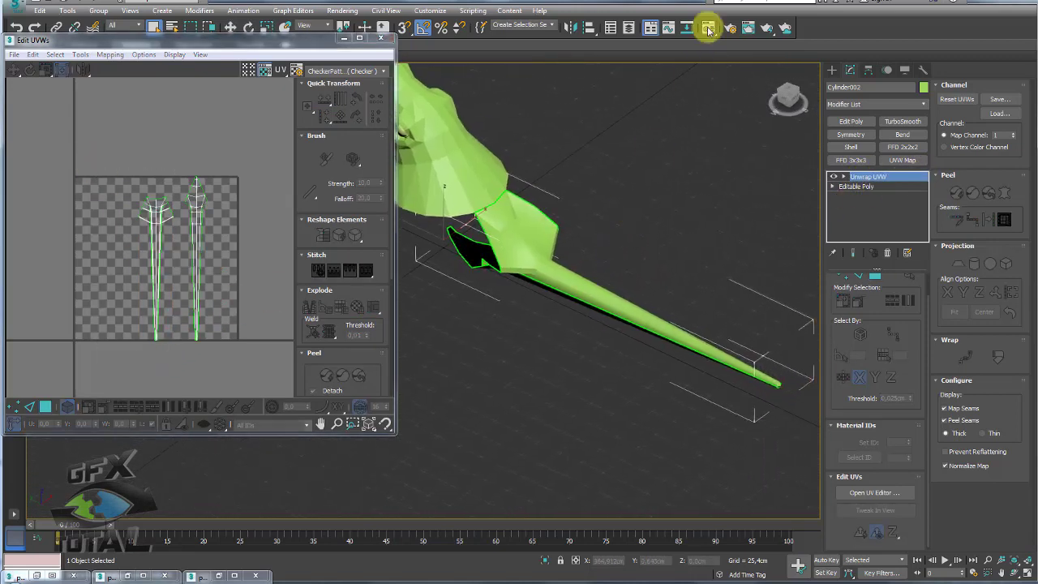
Step: Give the mesh a material with a Checker diffuse map, V Tiling 5, shown in viewport
key(m)
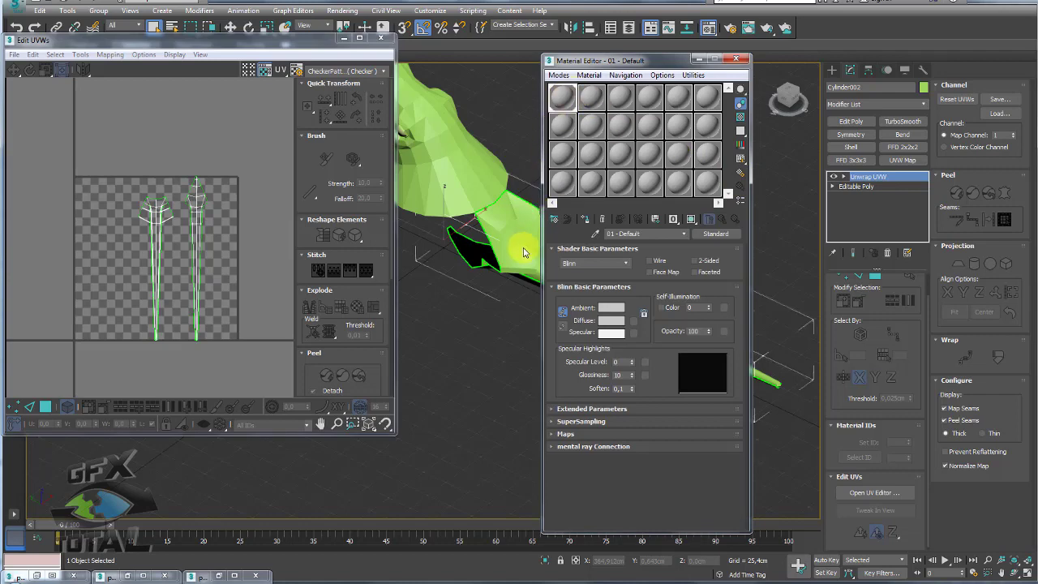
scroll(481, 259, up, 2)
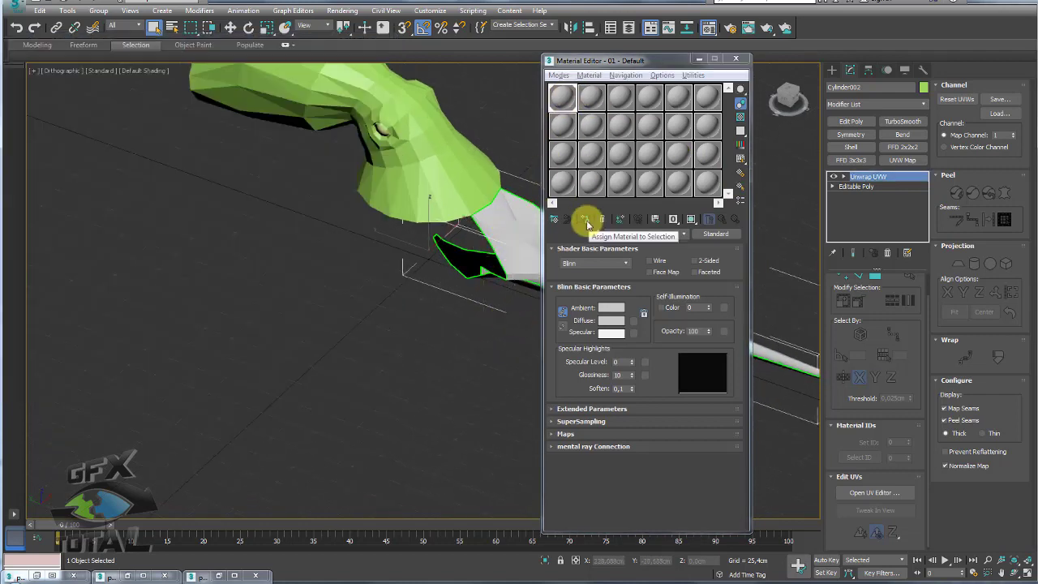
middle_drag(527, 243, 409, 243)
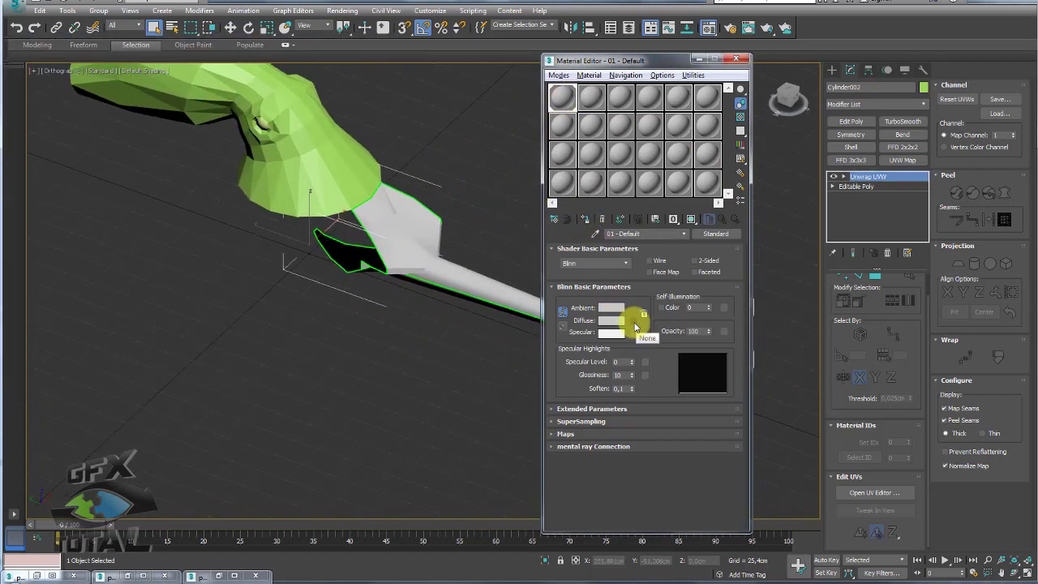
click(634, 326)
double_click(428, 143)
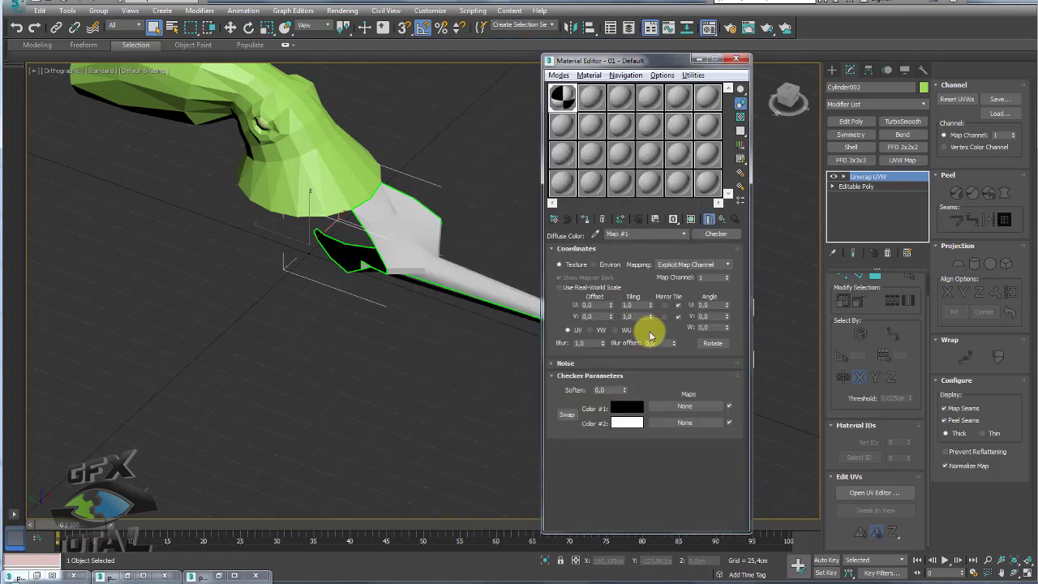
text(5)
key(Return)
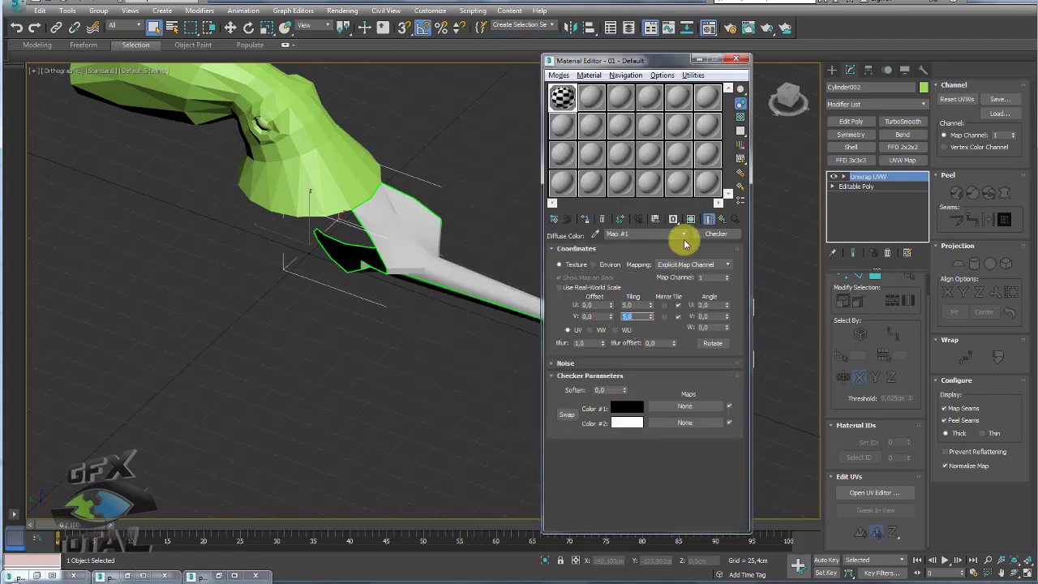
click(691, 223)
click(735, 58)
mouse_move(732, 88)
alt+middle_down()
mouse_move(667, 199)
mouse_move(698, 248)
mouse_move(679, 216)
mouse_move(713, 97)
mouse_move(692, 200)
mouse_move(796, 246)
alt+middle_up()
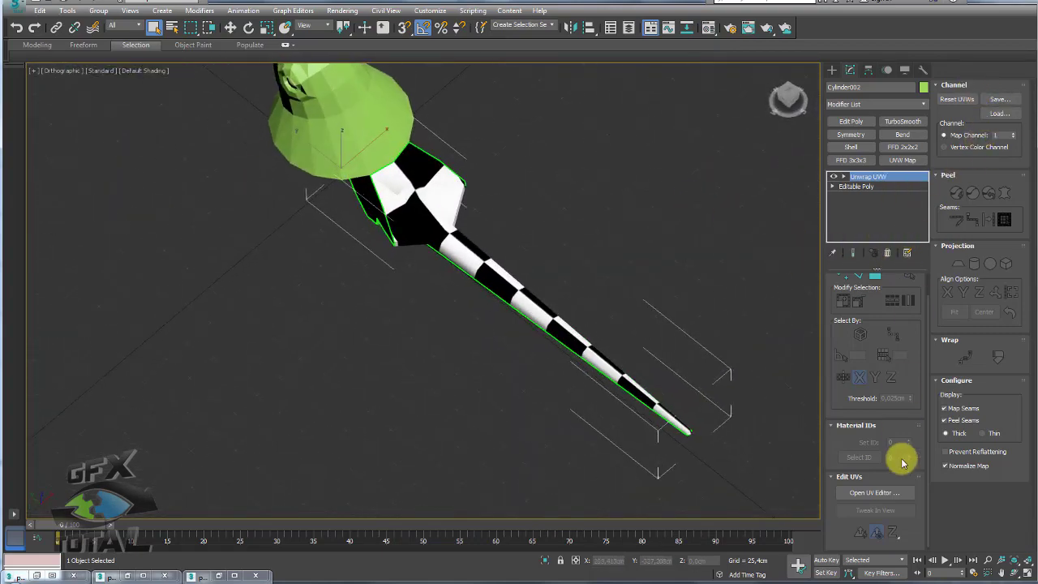
Step: Reopen the UV editor and select the left UV strip's faces
click(872, 492)
alt+middle_drag(487, 278, 619, 305)
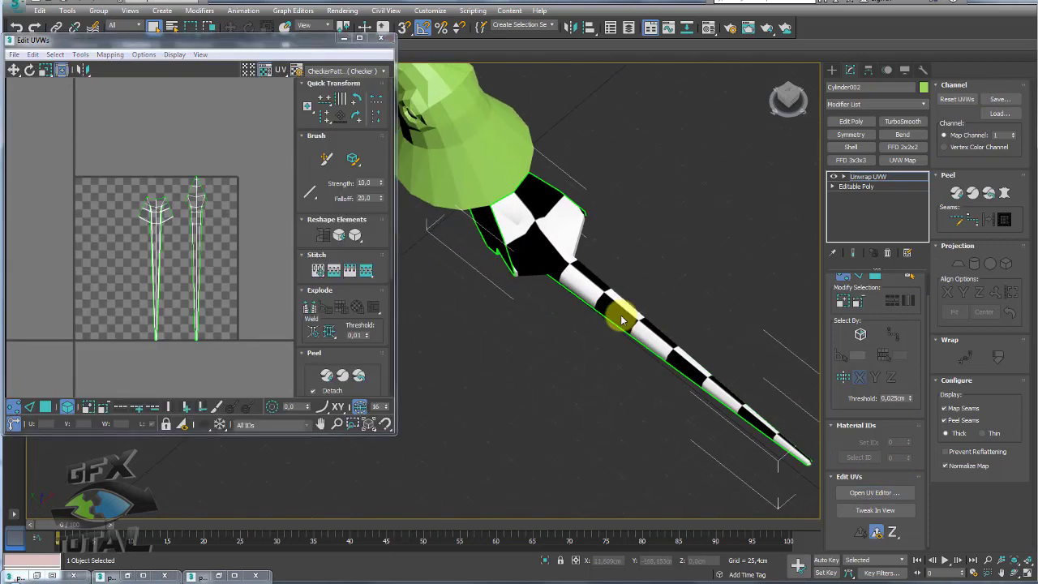
middle_drag(602, 359, 584, 281)
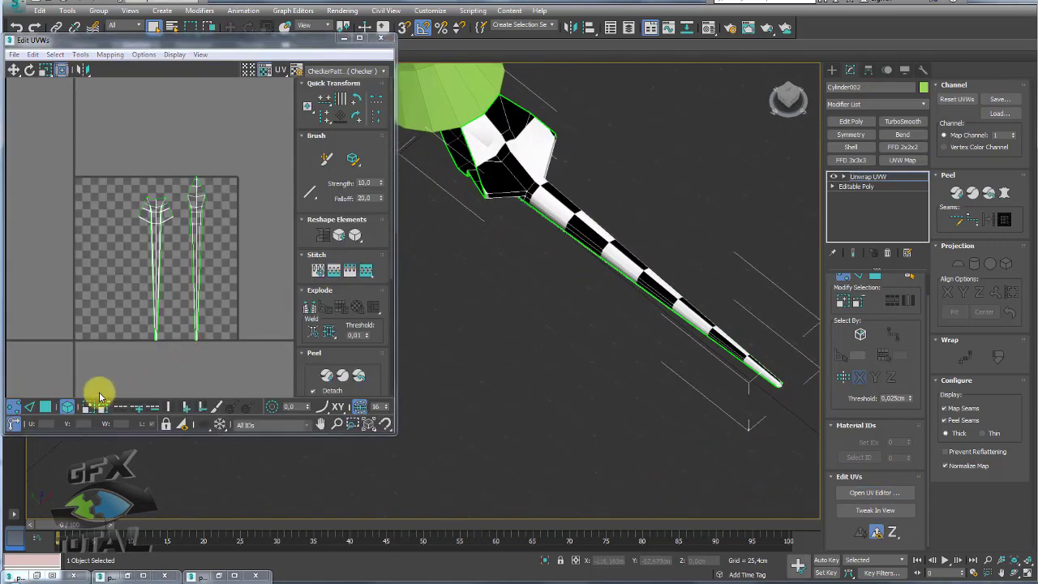
drag(120, 163, 185, 329)
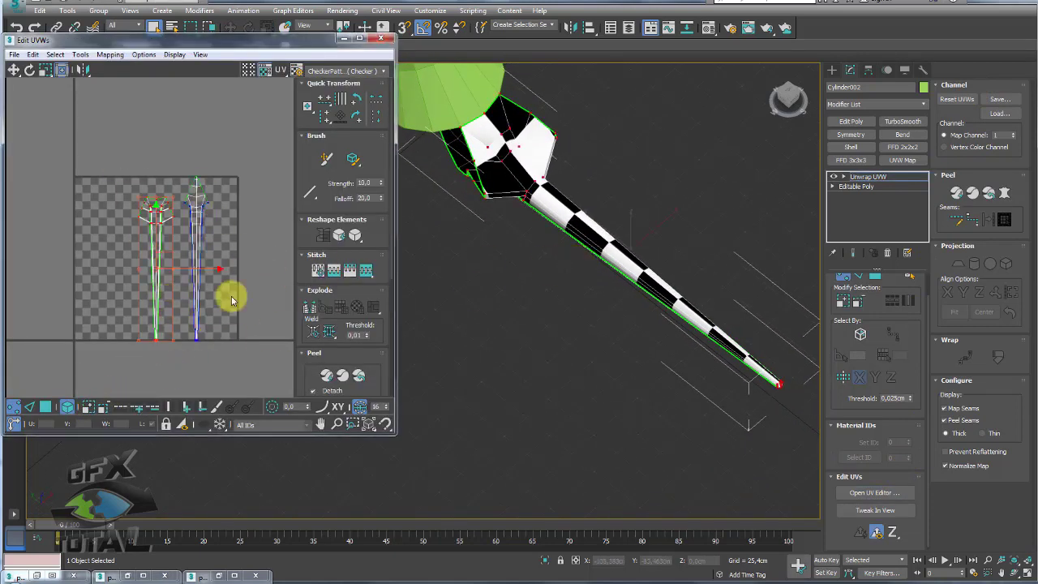
click(69, 406)
click(153, 308)
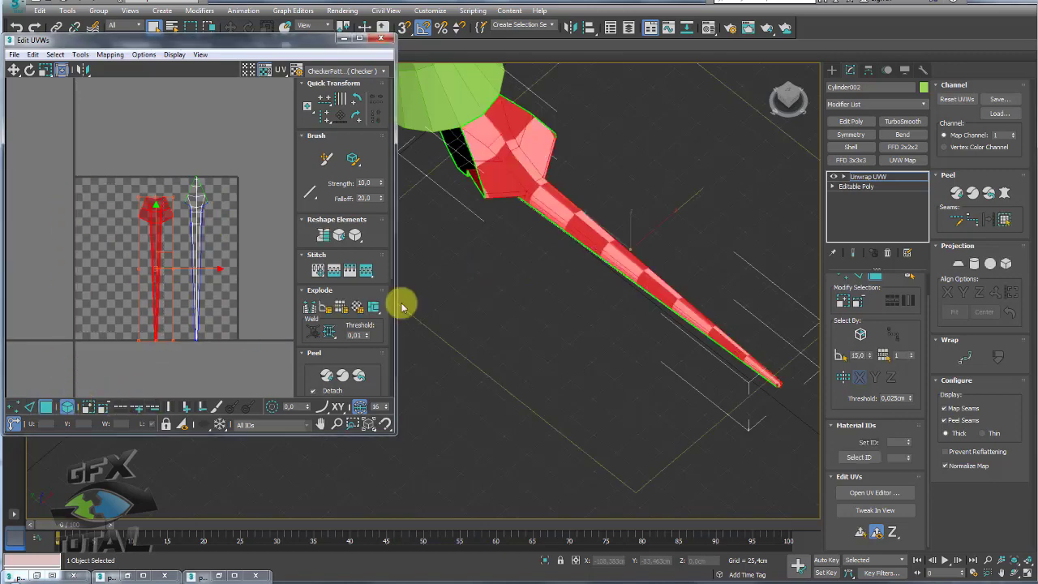
mouse_move(403, 307)
alt+middle_down()
mouse_move(567, 287)
mouse_move(583, 248)
mouse_move(561, 308)
alt+middle_up()
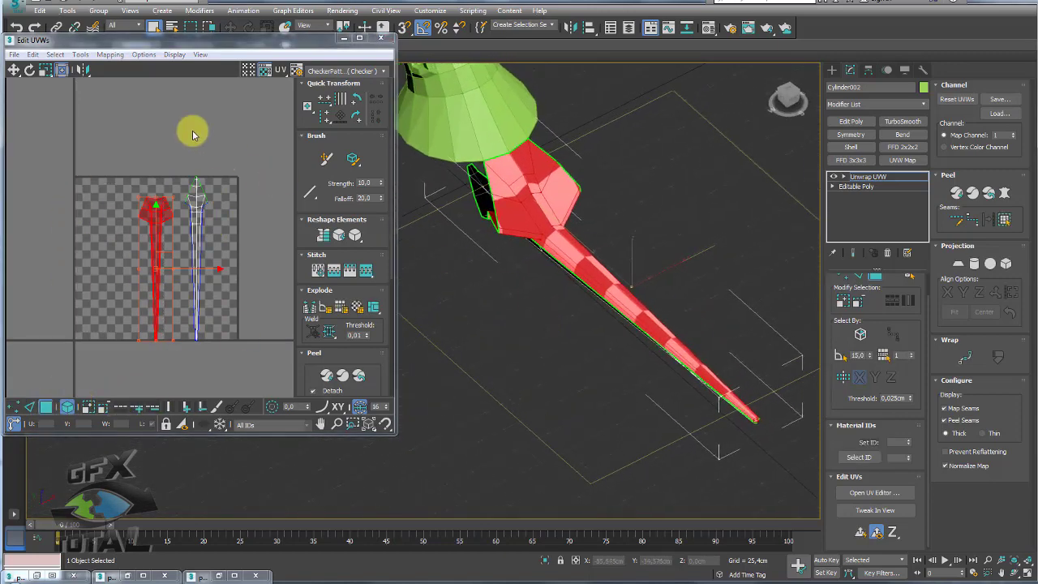
Step: Relax the left strip's UVs with Tools > Relax
click(81, 55)
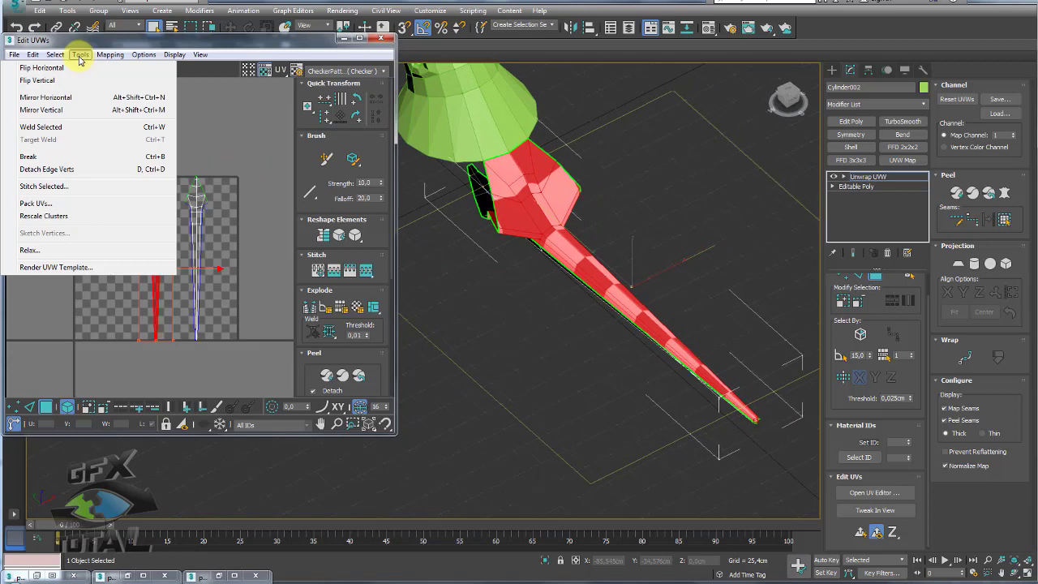
click(50, 251)
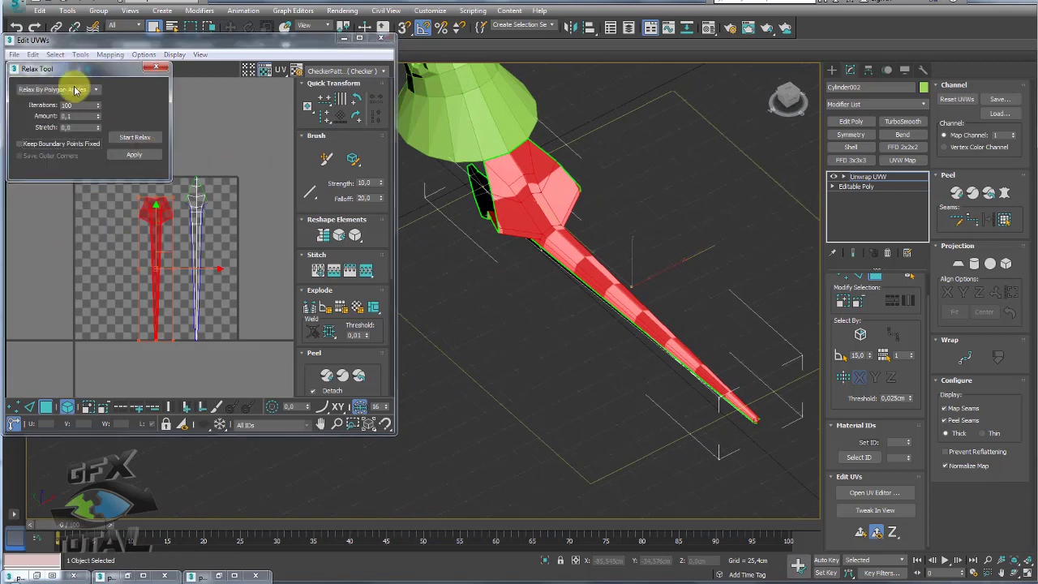
click(136, 138)
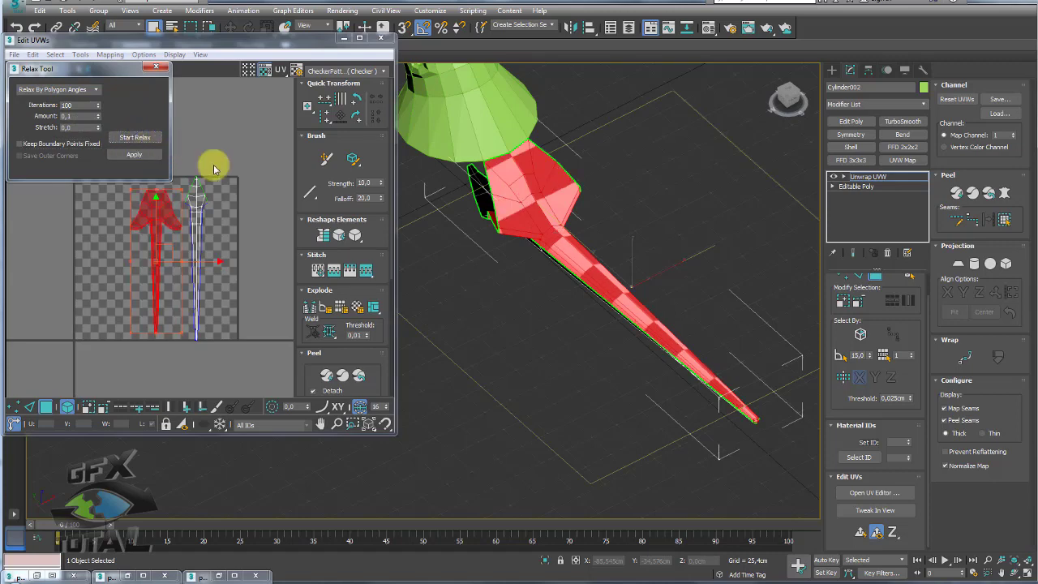
scroll(559, 276, up, 2)
scroll(567, 292, up, 2)
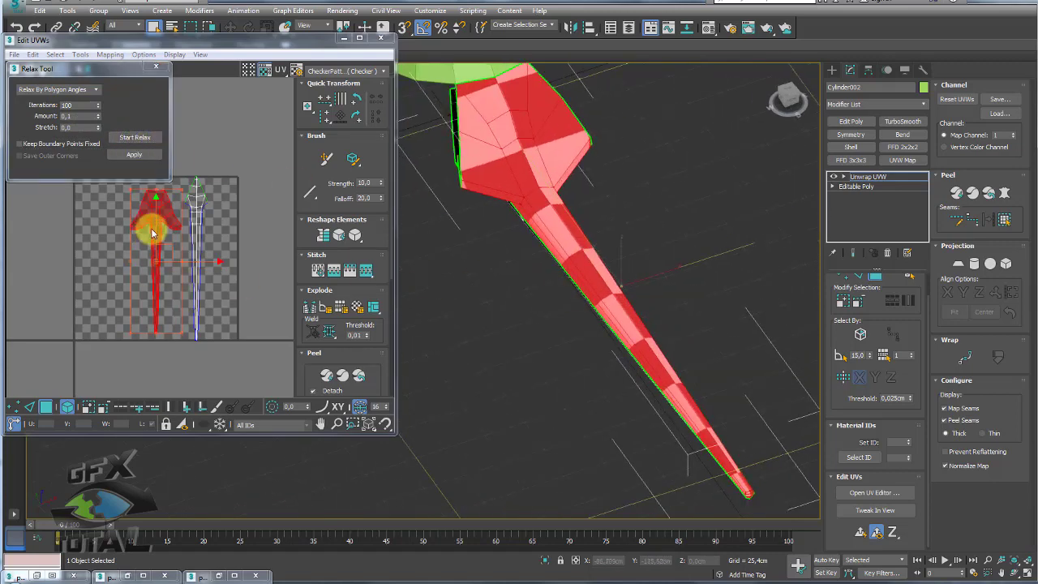
Step: Relax the narrow tentacle strip too, then close the Relax Tool and UV editor
click(195, 283)
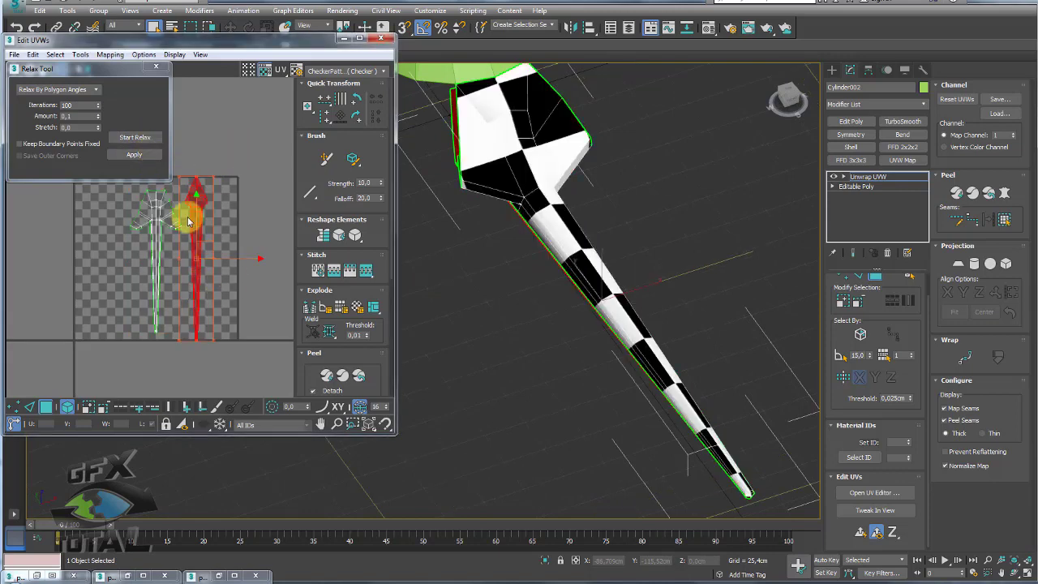
click(132, 141)
alt+middle_drag(619, 330, 643, 232)
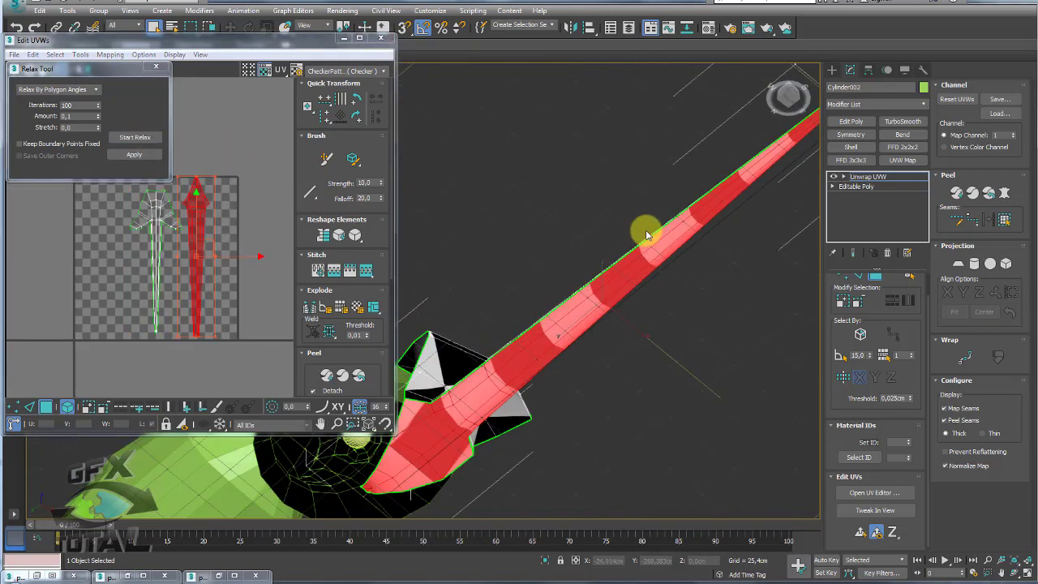
click(135, 137)
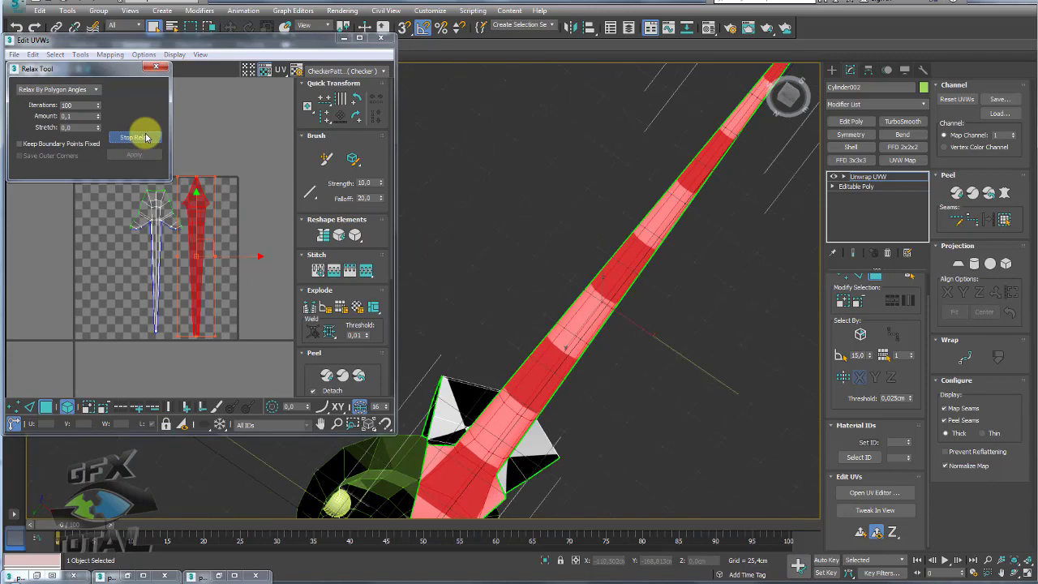
click(157, 70)
click(380, 38)
Step: Set the Checker map's U and V Tiling to 20 in the Material Editor
alt+middle_drag(695, 259, 640, 308)
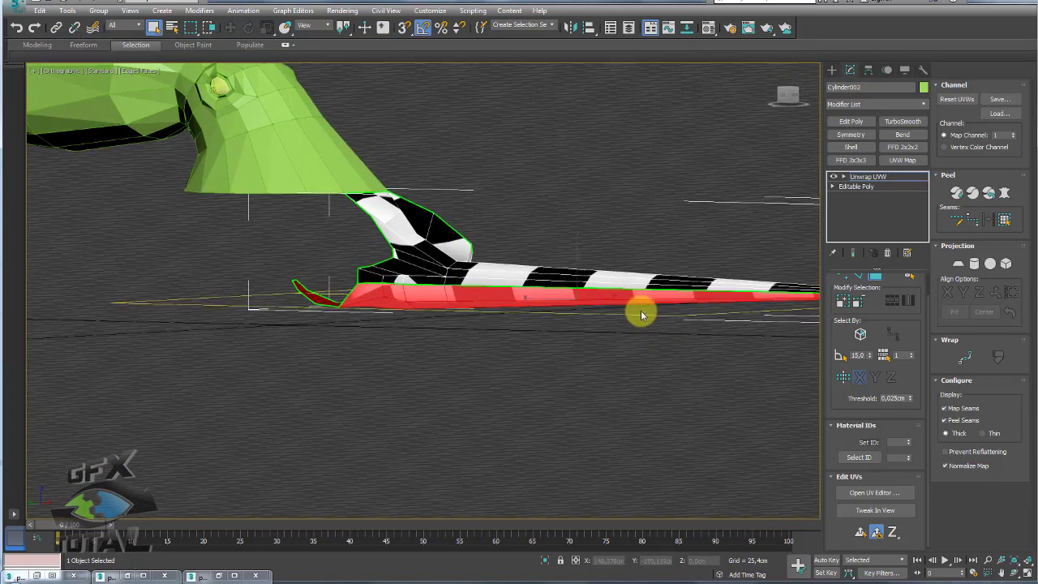
click(707, 29)
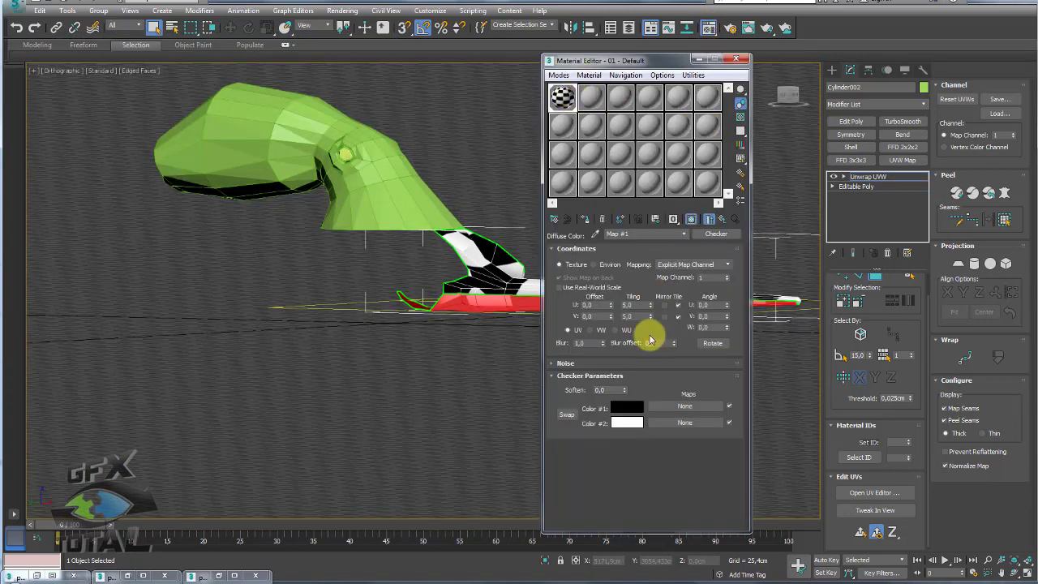
text(20)
key(Return)
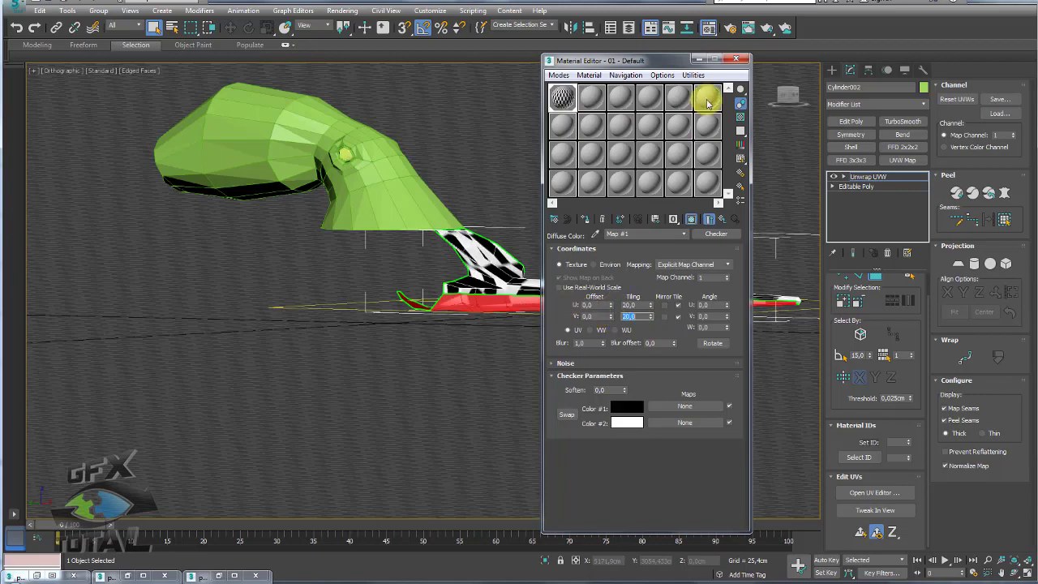
click(735, 58)
Step: Leave UV sub-object editing and select the green octopus head
mouse_move(652, 196)
alt+middle_down()
mouse_move(676, 262)
mouse_move(623, 316)
mouse_move(613, 195)
mouse_move(623, 348)
mouse_move(591, 389)
mouse_move(516, 292)
alt+middle_up()
click(464, 277)
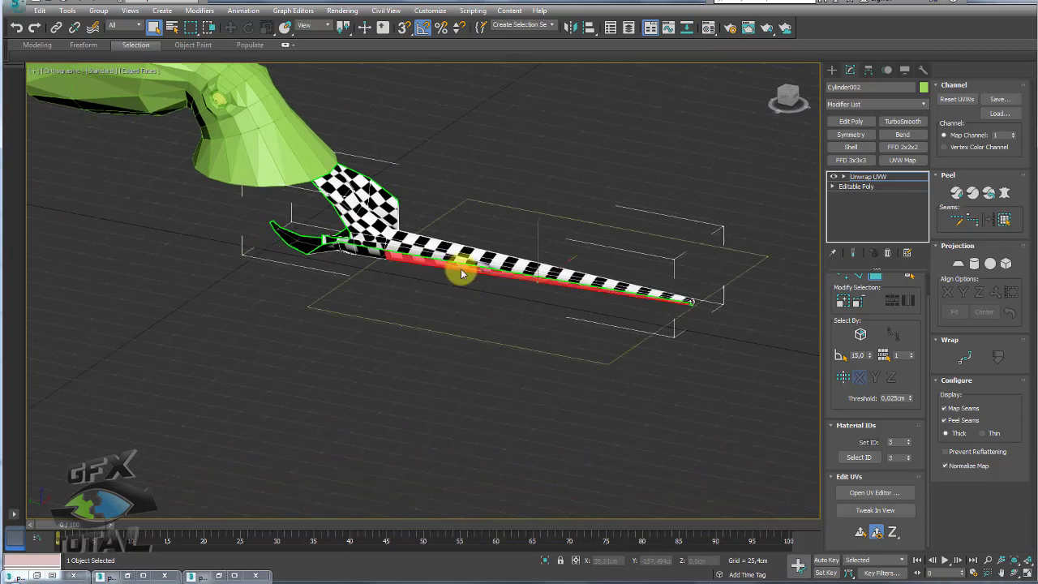
click(614, 343)
alt+middle_drag(830, 402, 527, 362)
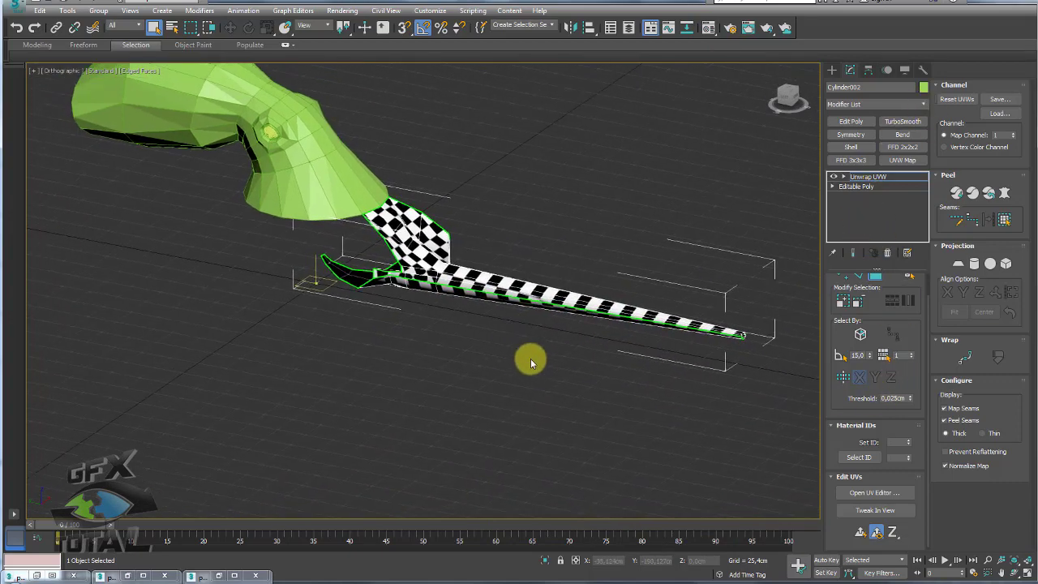
click(864, 177)
click(472, 190)
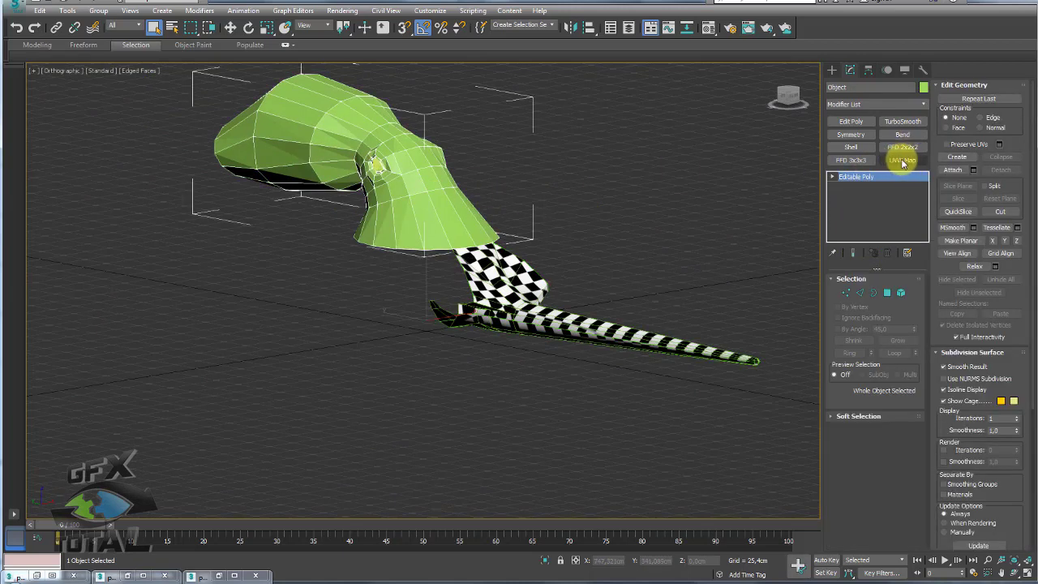
Step: Add an Unwrap UVW modifier to the head and open its UV editor
click(922, 103)
drag(924, 128, 924, 440)
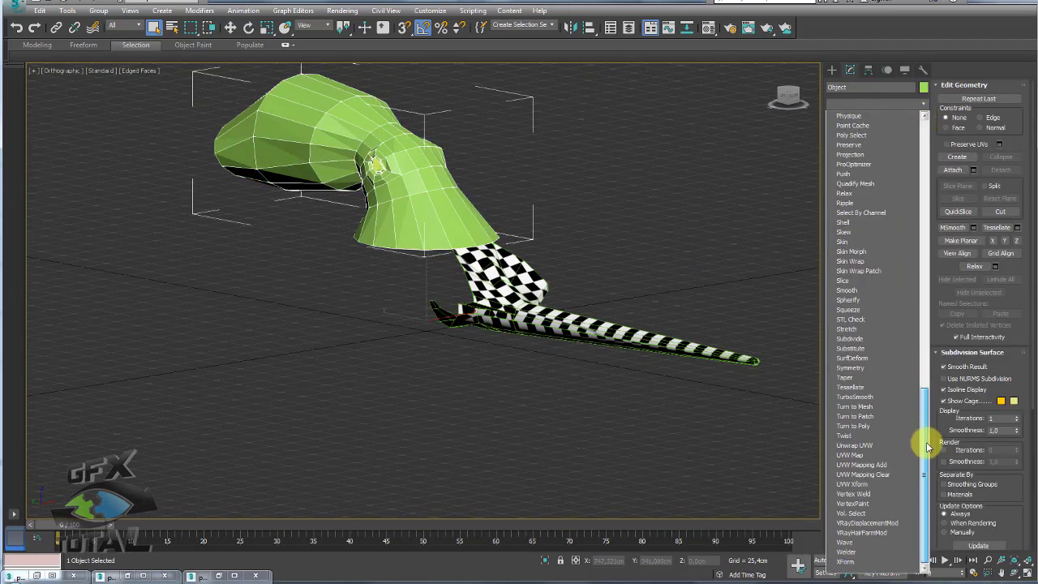
click(866, 445)
click(873, 516)
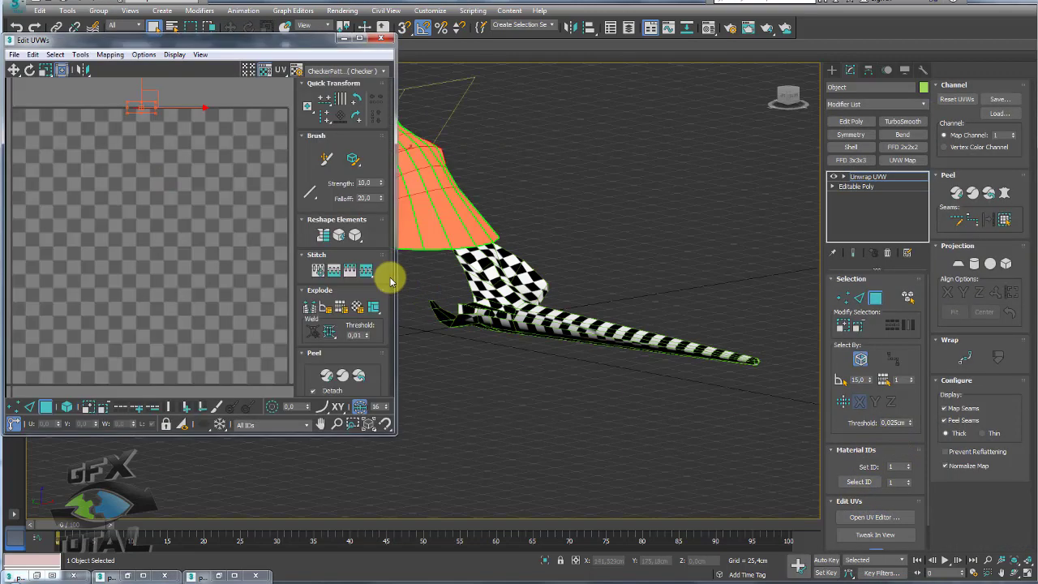
scroll(169, 245, down, 3)
key(z)
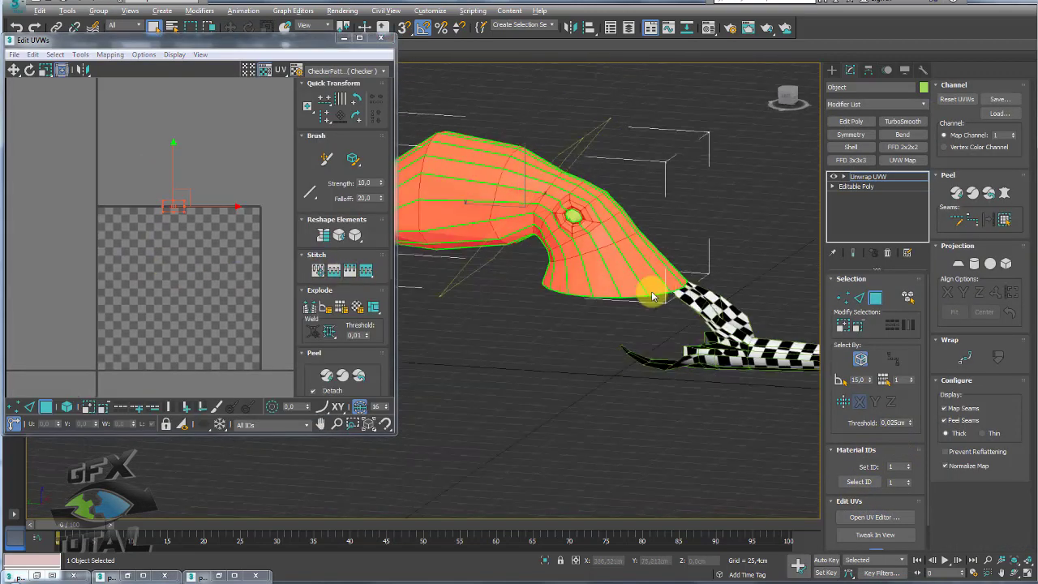
mouse_move(653, 331)
middle_down()
mouse_move(672, 358)
mouse_move(591, 294)
mouse_move(628, 336)
mouse_move(610, 290)
middle_up()
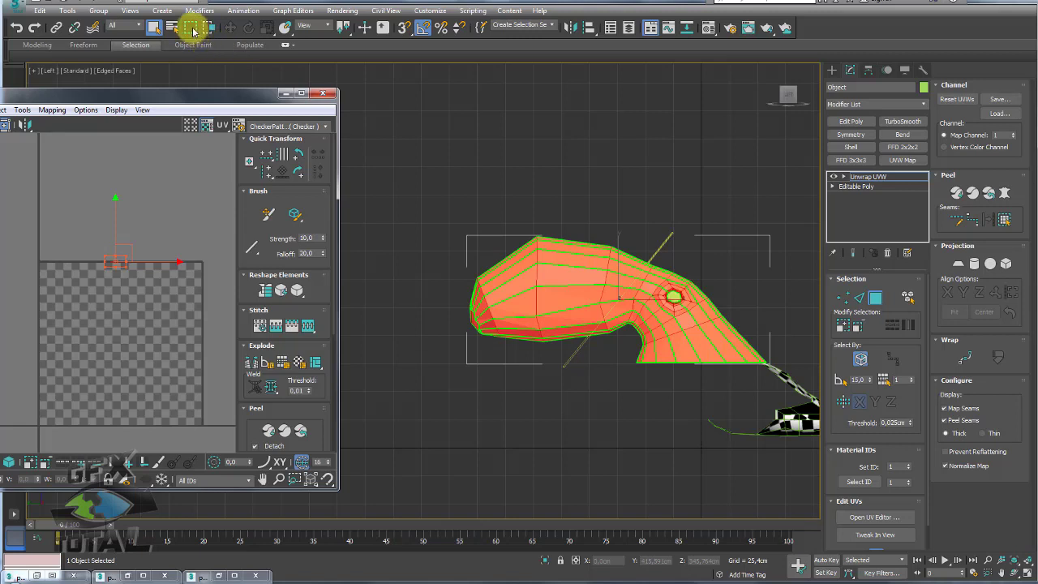
Step: Lasso-select the faces of the head's upper dome
drag(188, 27, 195, 90)
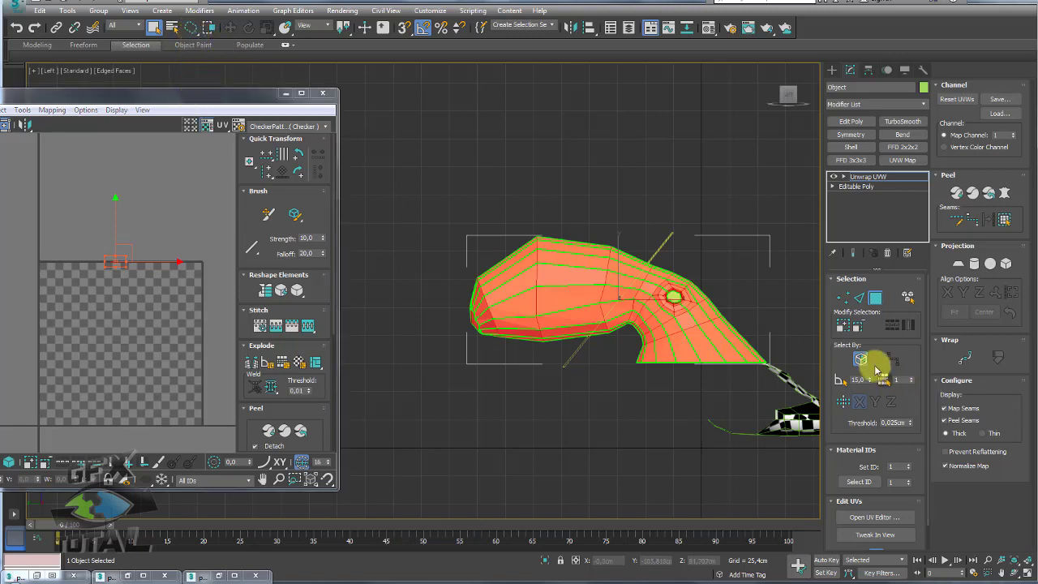
mouse_move(474, 222)
mouse_down()
mouse_move(451, 323)
mouse_move(521, 283)
mouse_move(646, 287)
mouse_move(732, 382)
mouse_move(716, 162)
mouse_move(699, 222)
mouse_up()
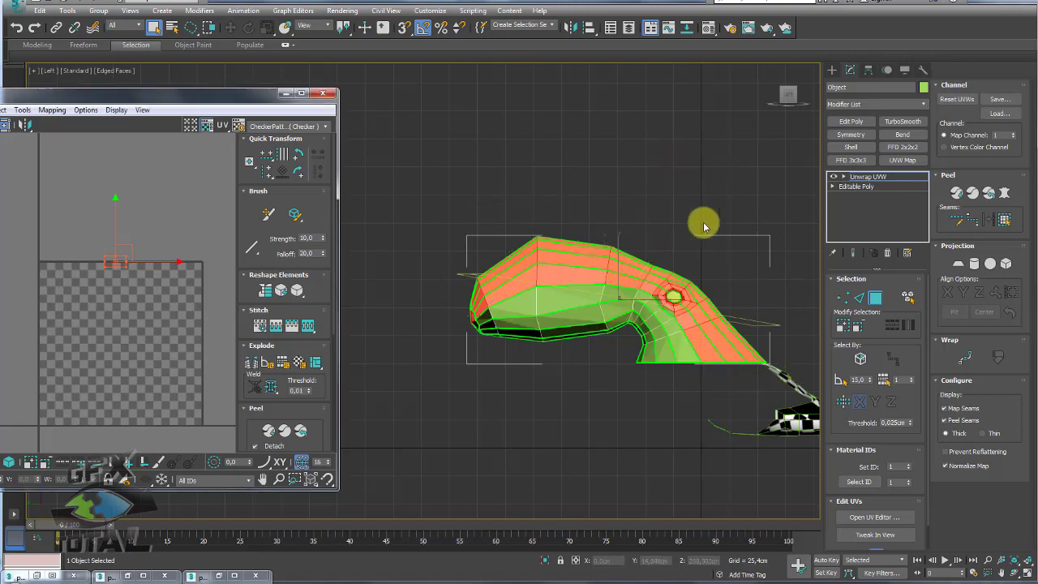
mouse_move(535, 314)
alt+middle_down()
mouse_move(544, 340)
mouse_move(720, 348)
mouse_move(632, 369)
alt+middle_up()
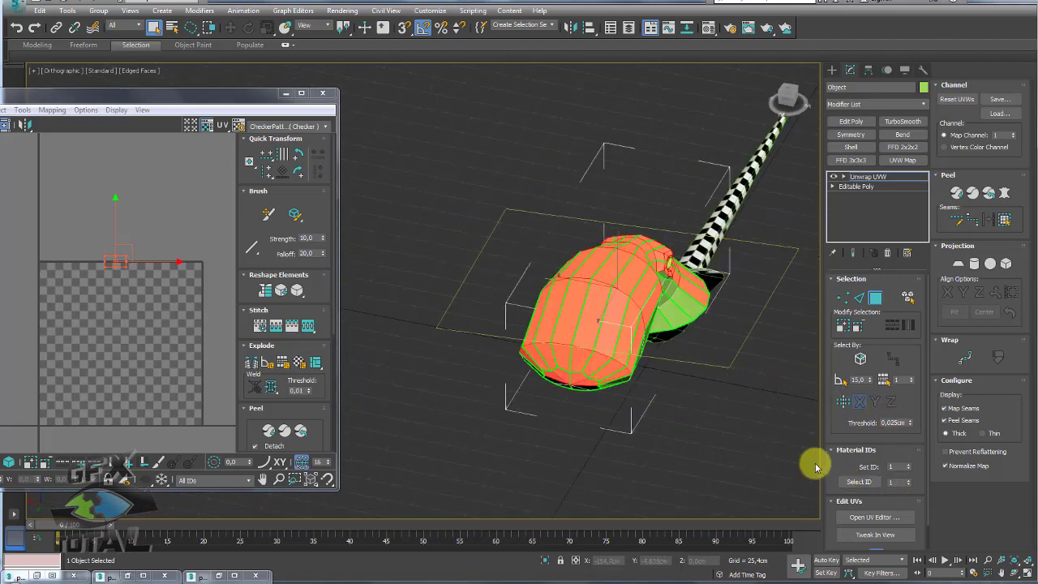
Step: Planar-map the upper head faces along the Z axis
alt+middle_drag(604, 416, 618, 364)
scroll(618, 364, up, 2)
scroll(598, 244, up, 3)
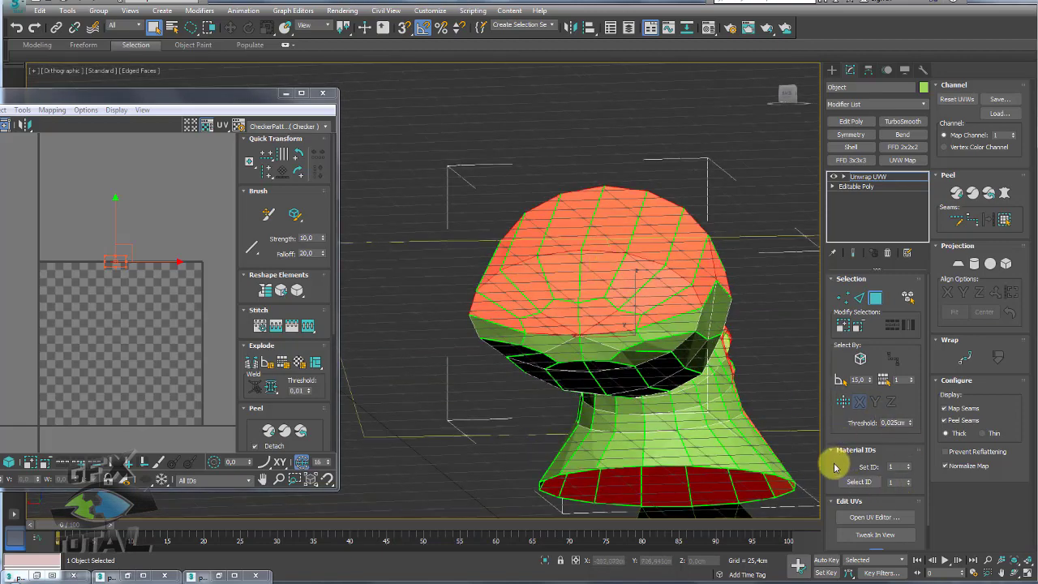
scroll(829, 461, down, 1)
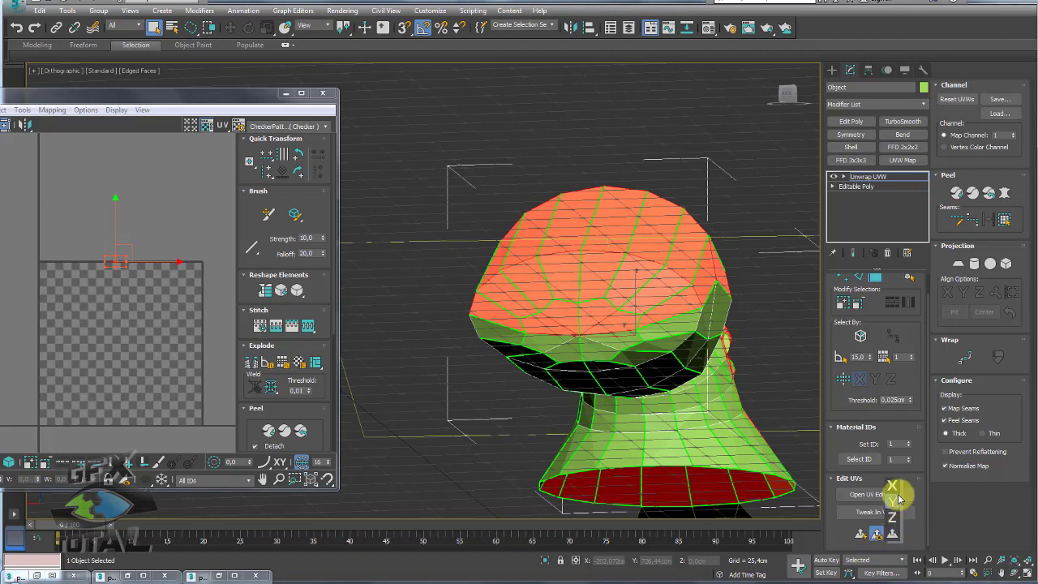
drag(892, 534, 894, 511)
click(859, 535)
middle_drag(135, 292, 116, 244)
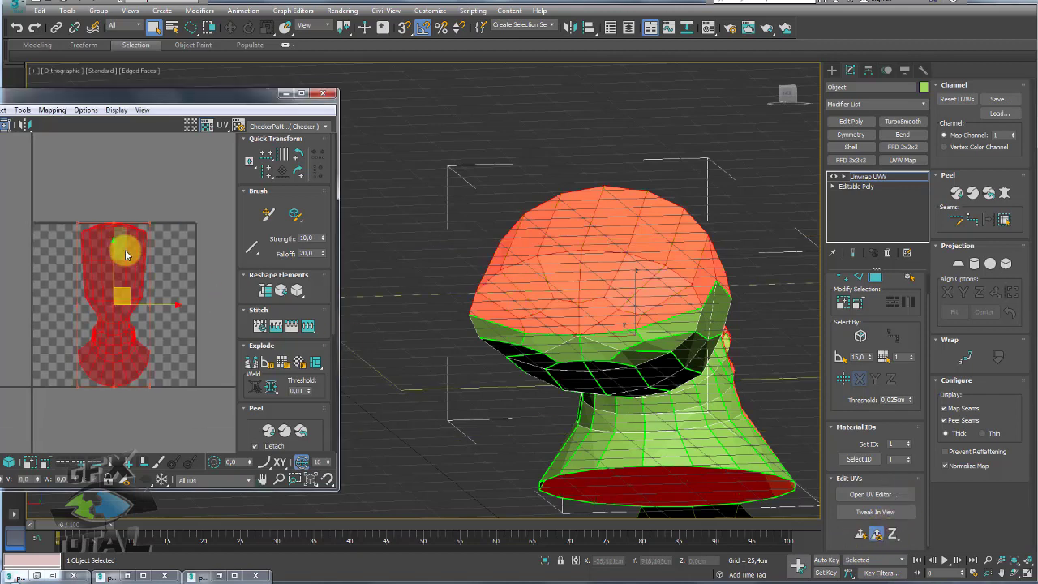
scroll(503, 294, down, 2)
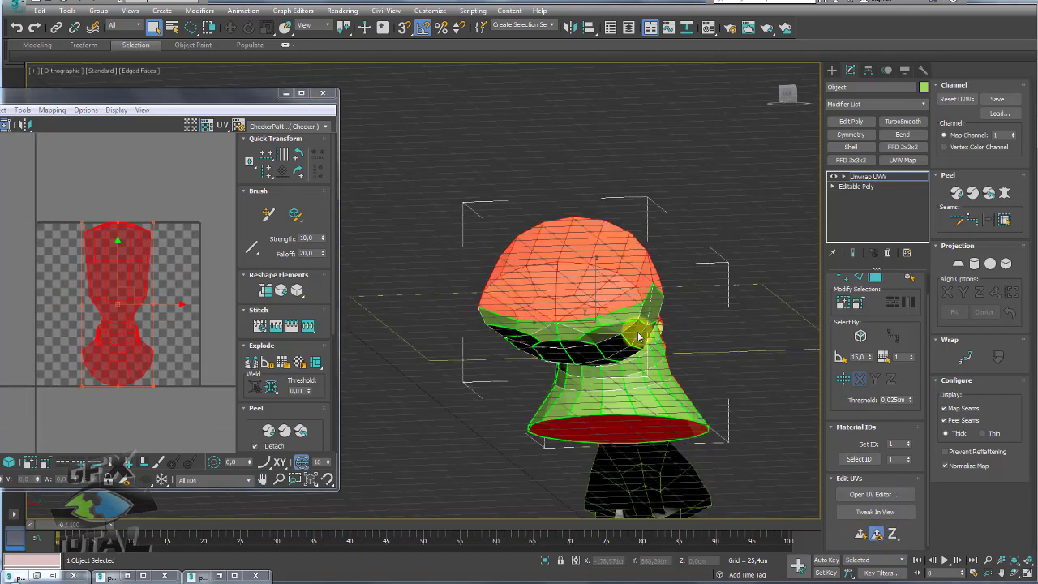
Step: Invert the face selection, planar-map the lower head and neck, and move that shell beside the first
key(ctrl+i)
click(862, 535)
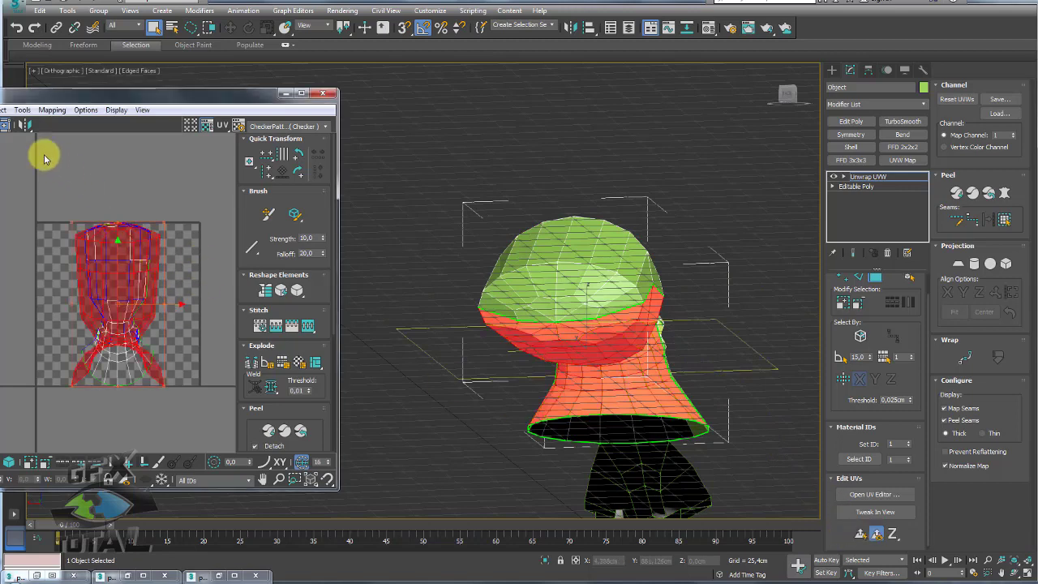
drag(79, 99, 210, 52)
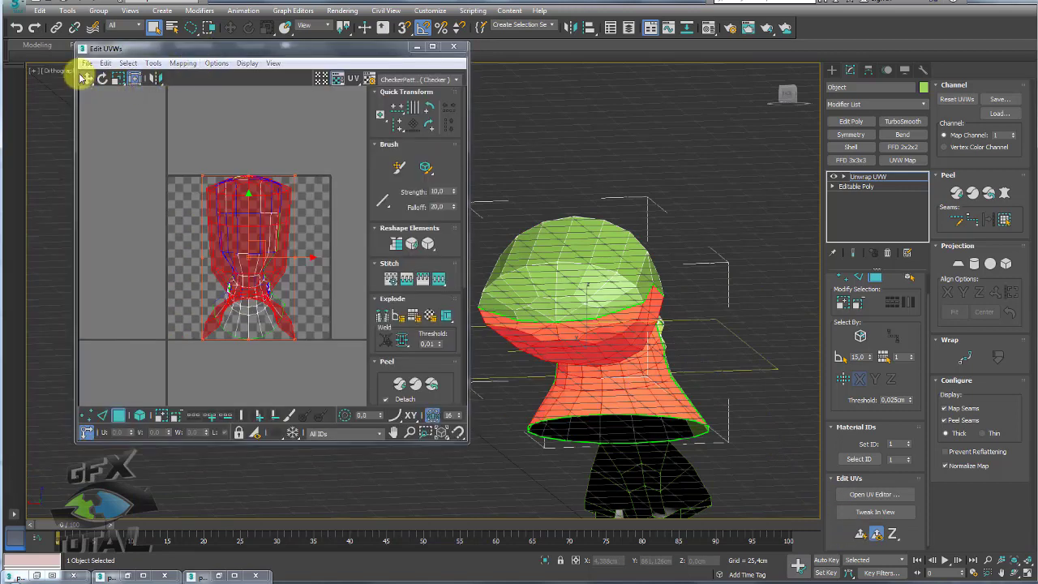
drag(205, 264, 293, 253)
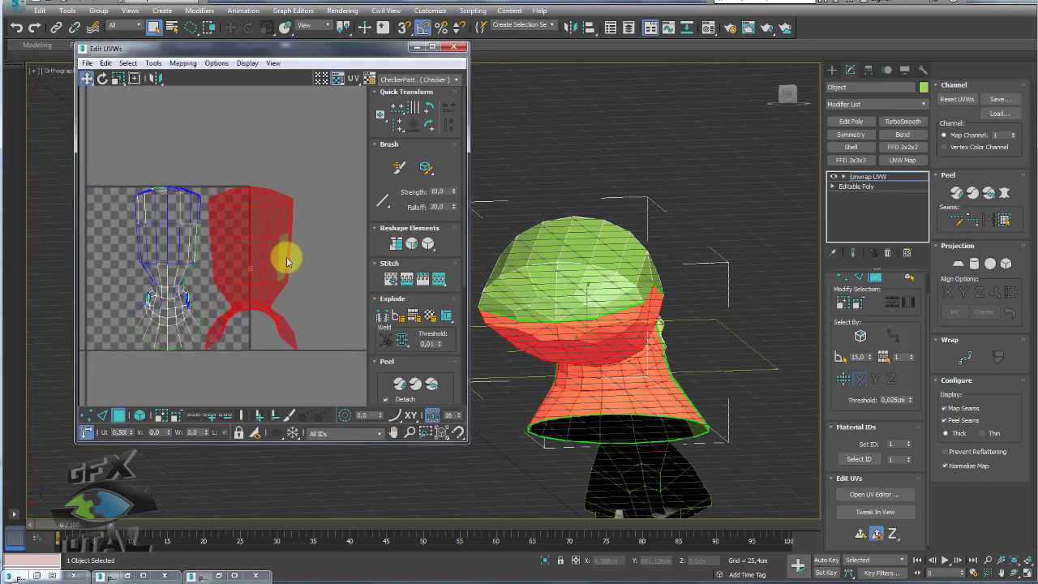
Step: Select both head UV shells as whole elements
click(166, 284)
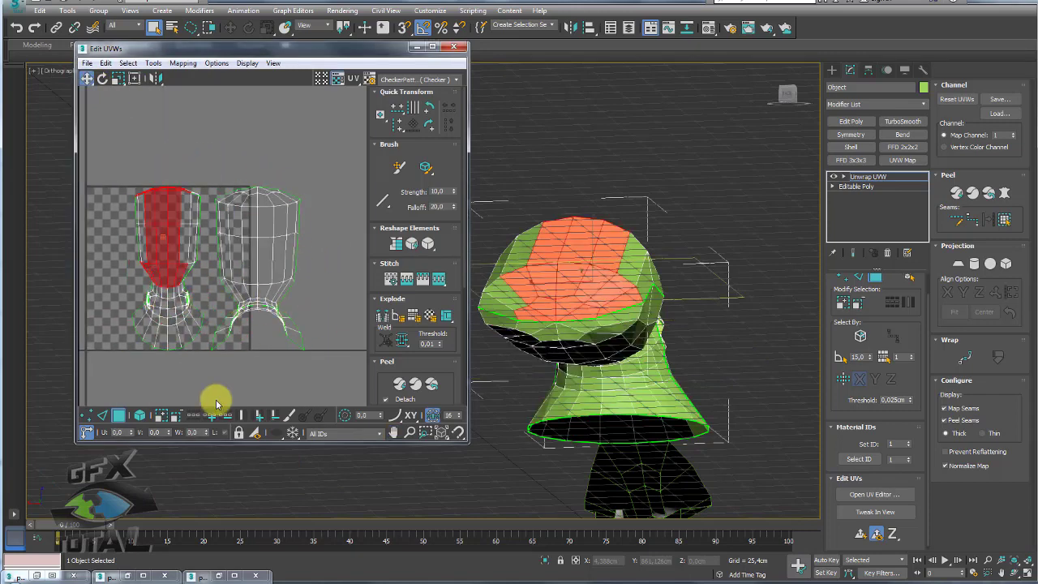
click(139, 415)
ctrl+click(190, 351)
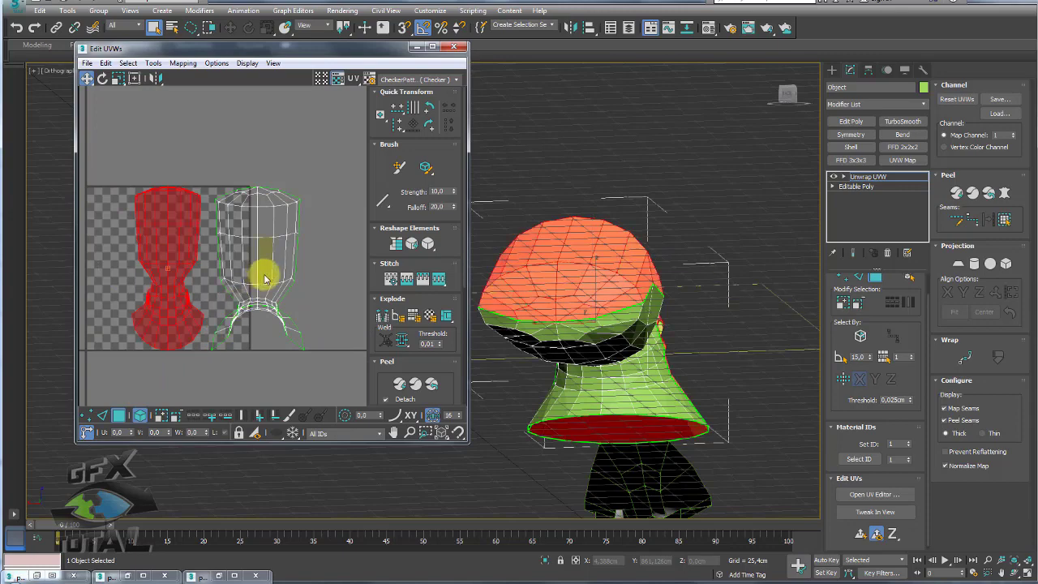
alt+middle_drag(661, 290, 565, 347)
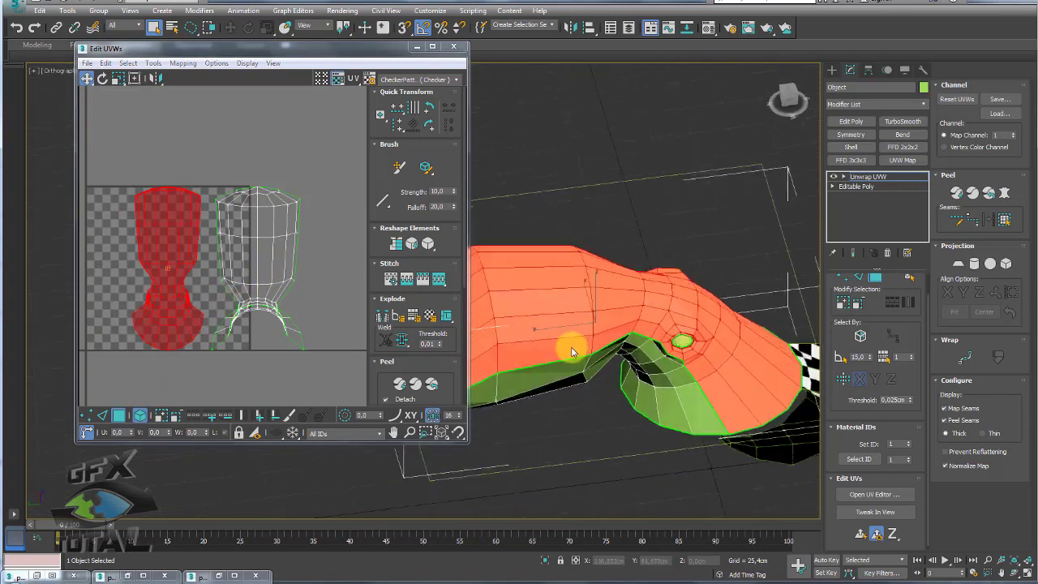
click(153, 63)
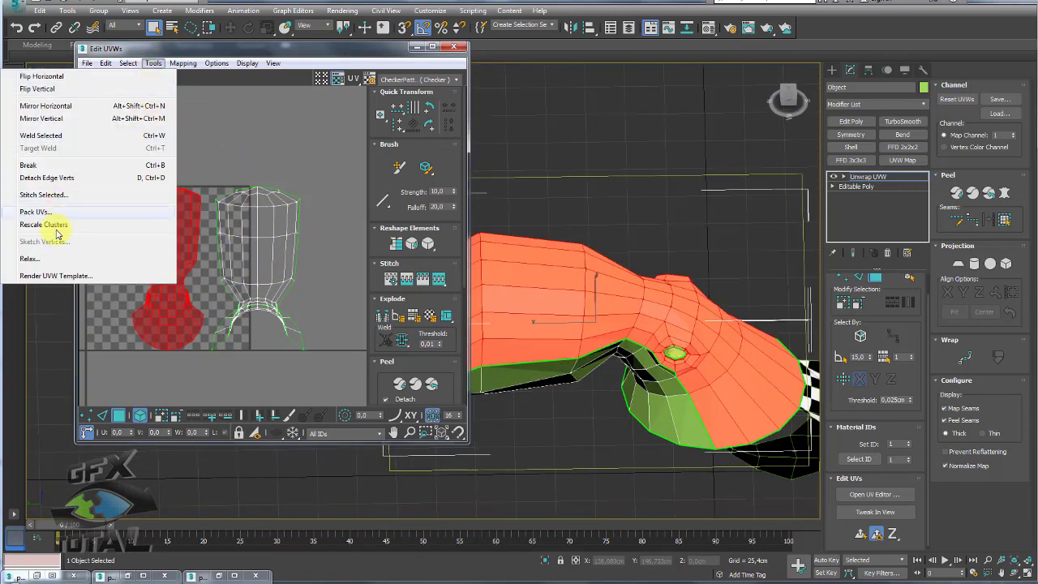
Step: Relax the selected head UV cluster until it spreads into a rounded shape, then close the Relax tool
click(29, 259)
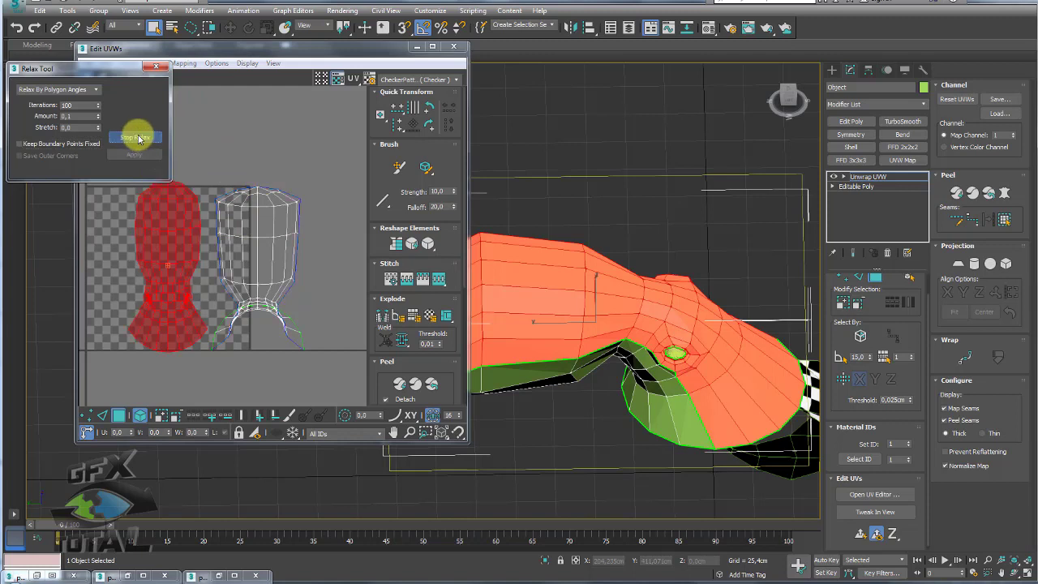
click(259, 222)
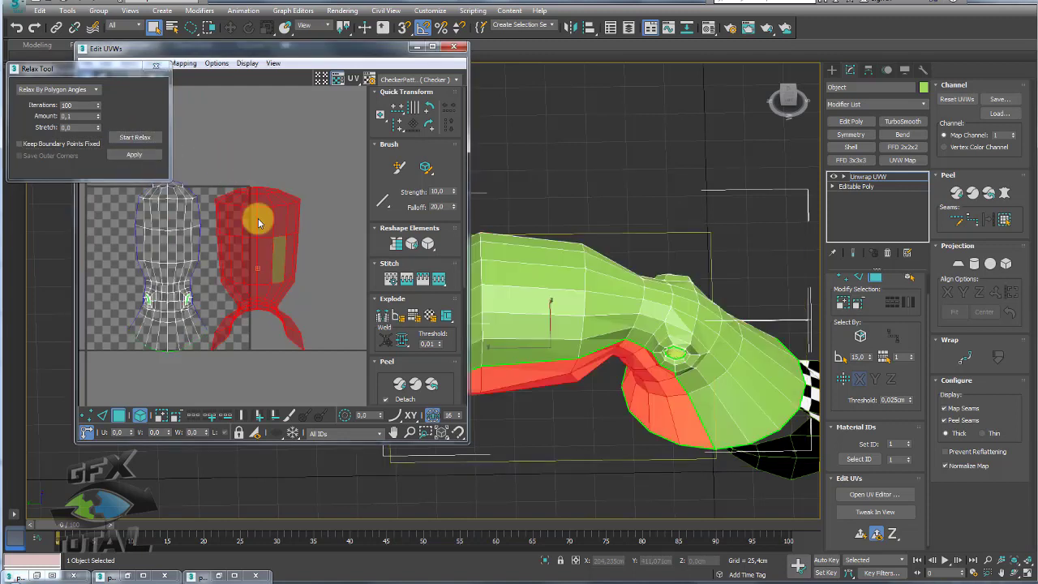
click(135, 137)
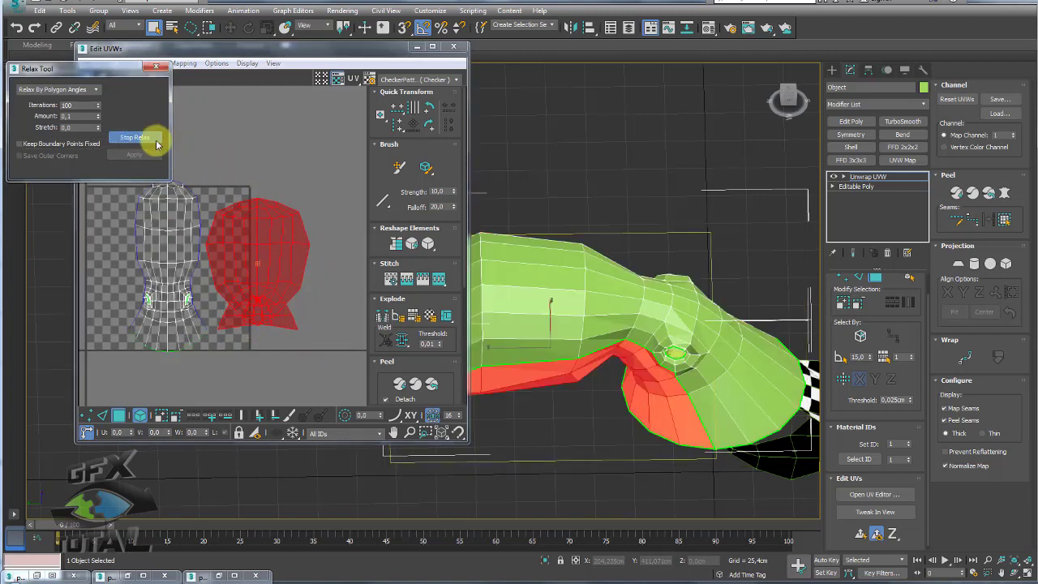
click(144, 138)
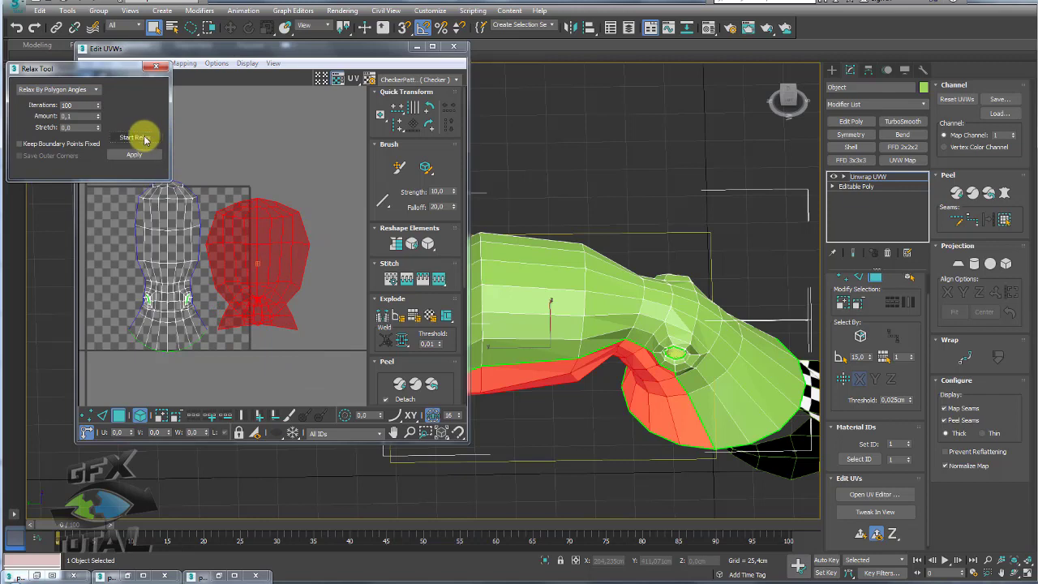
click(154, 71)
scroll(290, 308, up, 2)
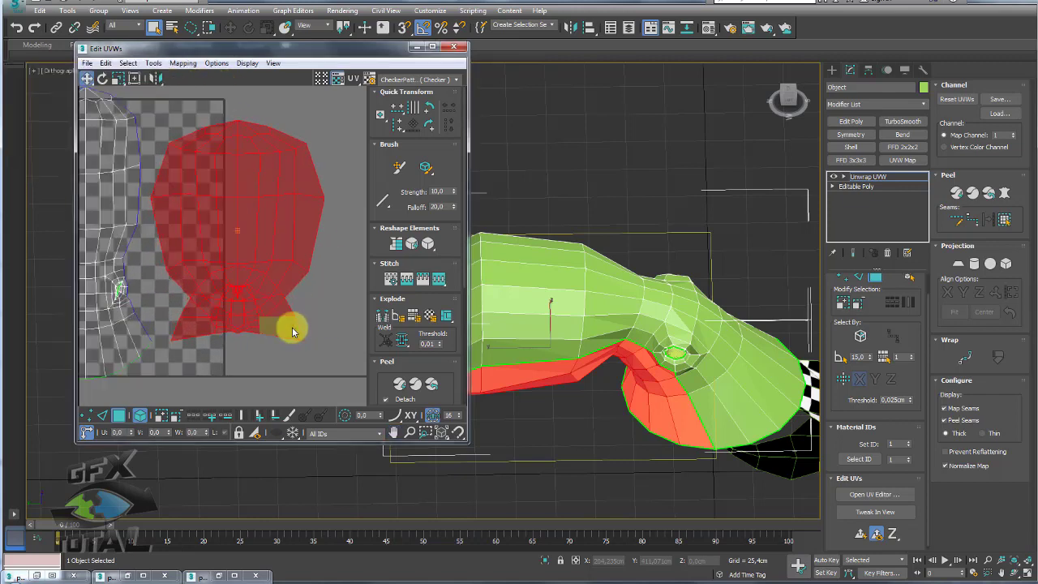
Step: Assign the checker material to the octopus and clear the UV face selection
click(709, 29)
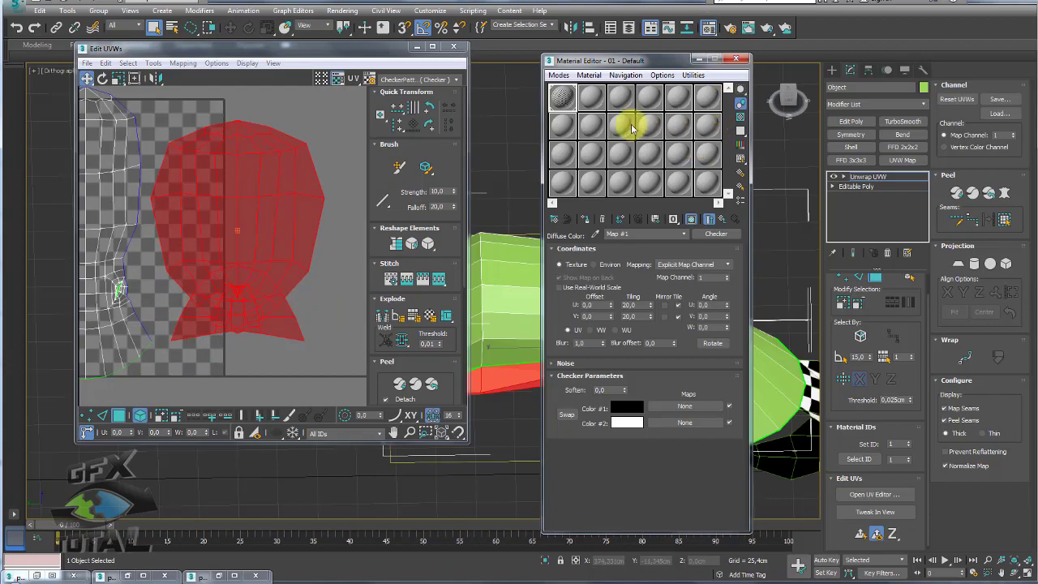
click(585, 221)
click(735, 59)
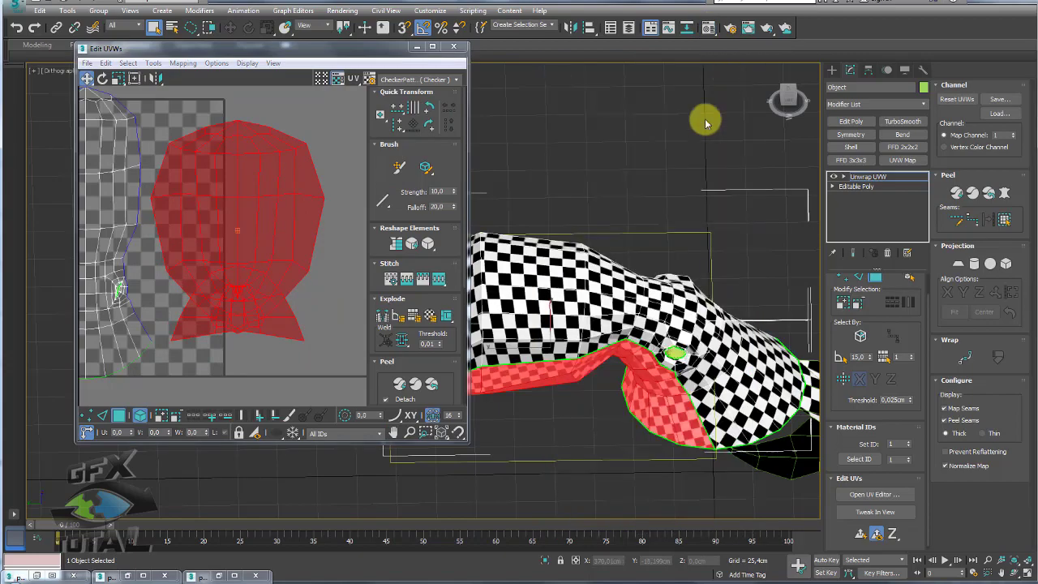
click(702, 117)
Step: Inspect the checkered model from several angles and select the underside section's UV island
mouse_move(606, 275)
alt+middle_down()
mouse_move(688, 273)
mouse_move(637, 340)
alt+middle_up()
scroll(629, 375, up, 3)
mouse_move(616, 392)
alt+middle_down()
mouse_move(626, 395)
mouse_move(597, 382)
alt+middle_up()
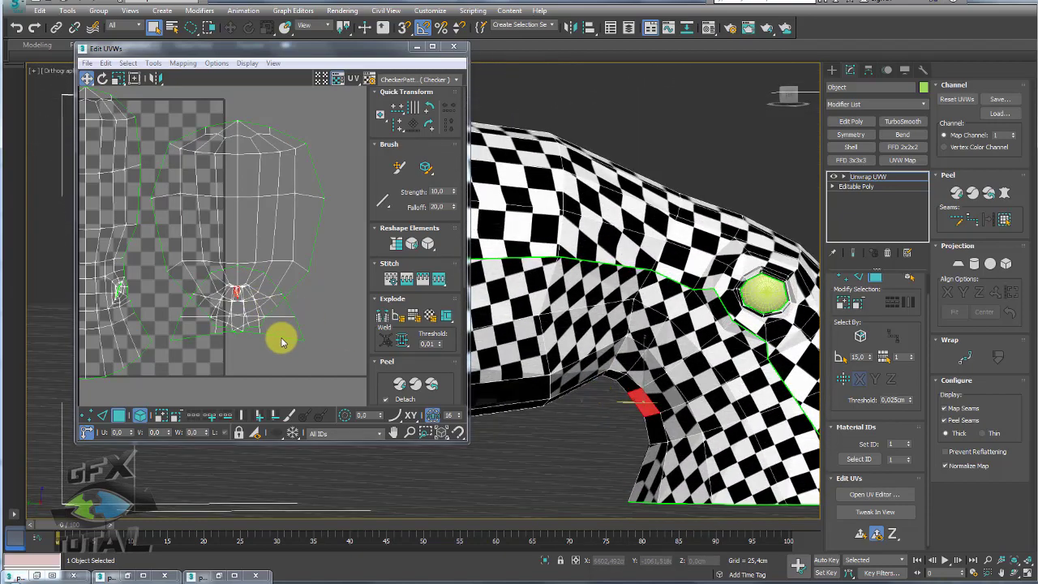
middle_drag(278, 338, 304, 271)
mouse_move(656, 378)
alt+middle_down()
mouse_move(630, 351)
mouse_move(606, 379)
alt+middle_up()
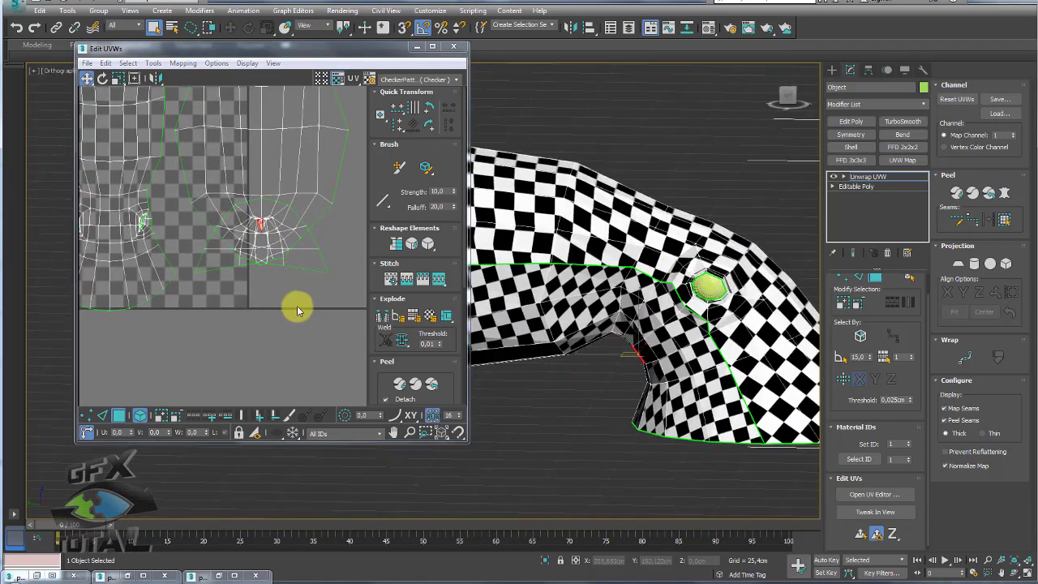
click(248, 281)
scroll(284, 300, down, 2)
middle_drag(317, 322, 250, 225)
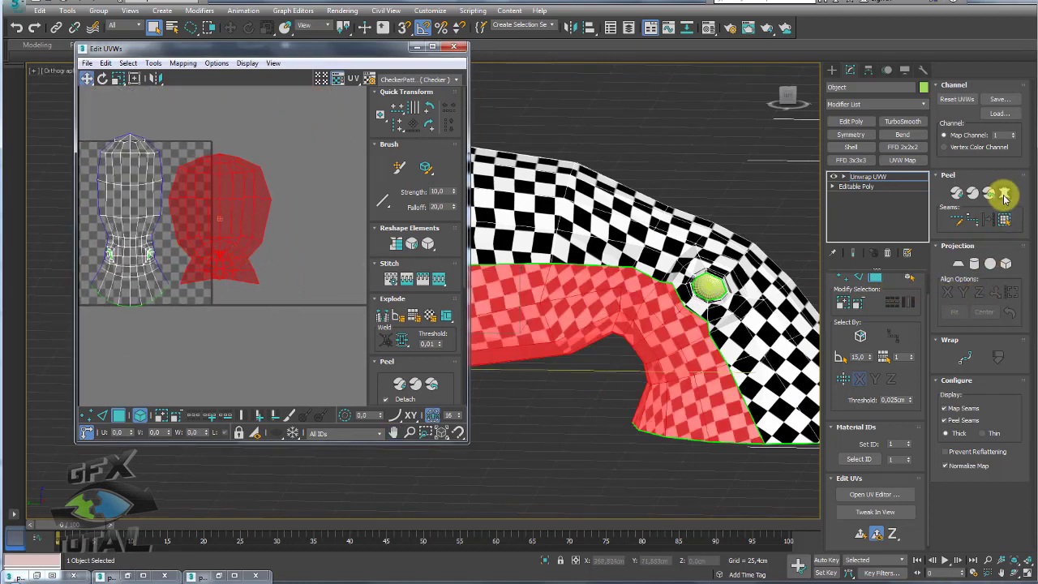
Step: Pelt-map the selected underside faces, relax them, commit the layout, and clear the selection
click(1004, 193)
click(525, 174)
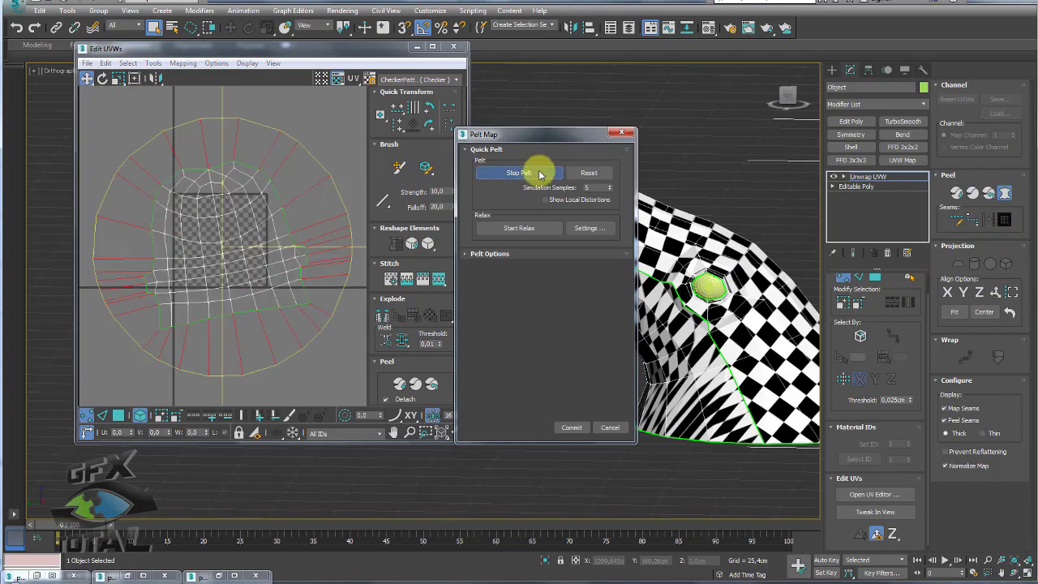
click(516, 225)
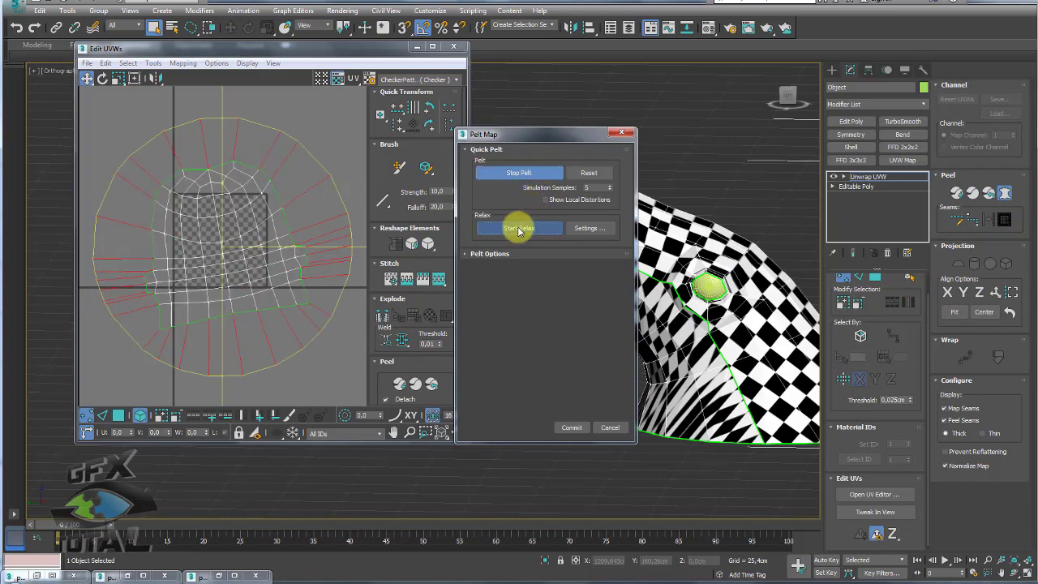
click(572, 428)
scroll(289, 303, down, 3)
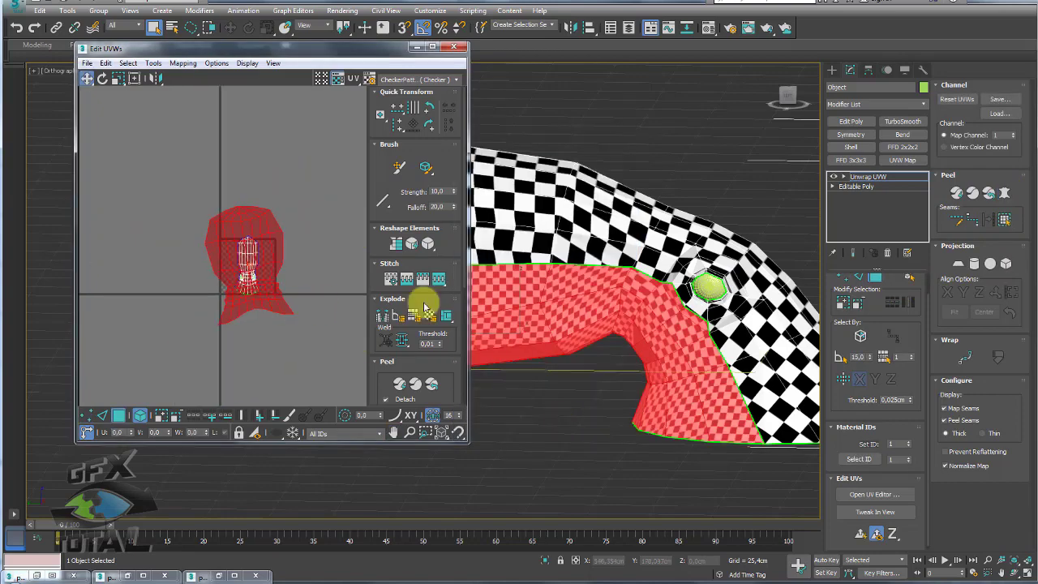
scroll(655, 328, up, 3)
scroll(655, 328, up, 3)
scroll(655, 328, up, 2)
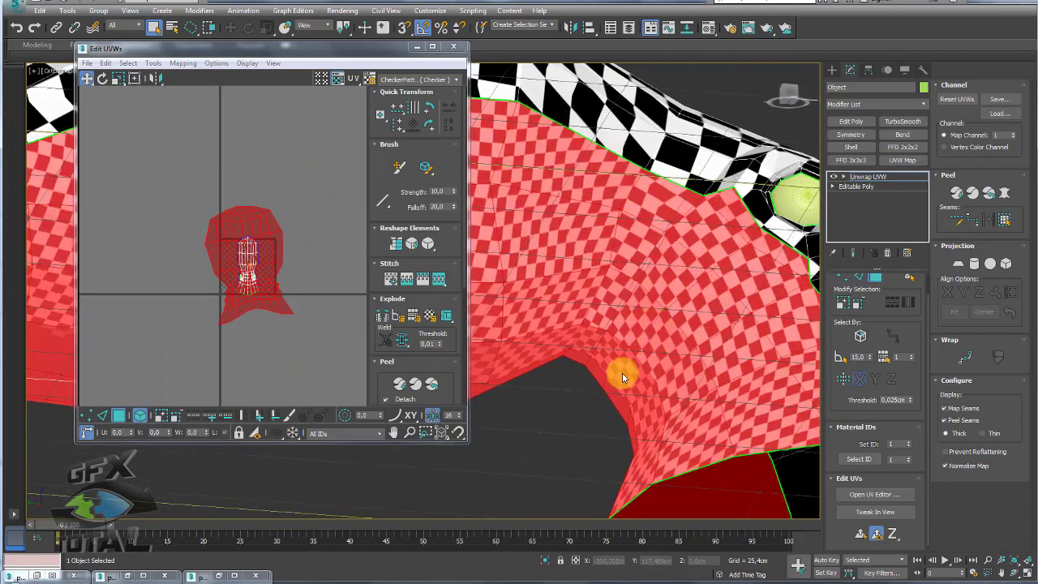
click(591, 407)
scroll(585, 403, down, 2)
scroll(585, 403, down, 2)
Step: Close the UV editor, inspect the checkered mesh, exit the Unwrap UVW face level, and switch to Photoshop
click(454, 47)
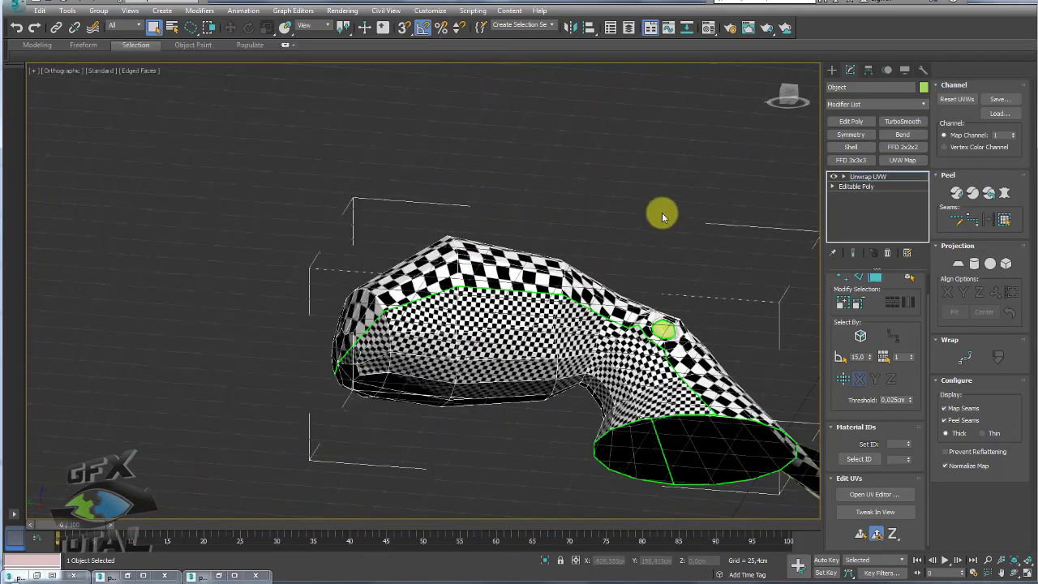
mouse_move(660, 216)
alt+middle_down()
mouse_move(491, 266)
mouse_move(572, 308)
mouse_move(505, 266)
mouse_move(690, 216)
alt+middle_up()
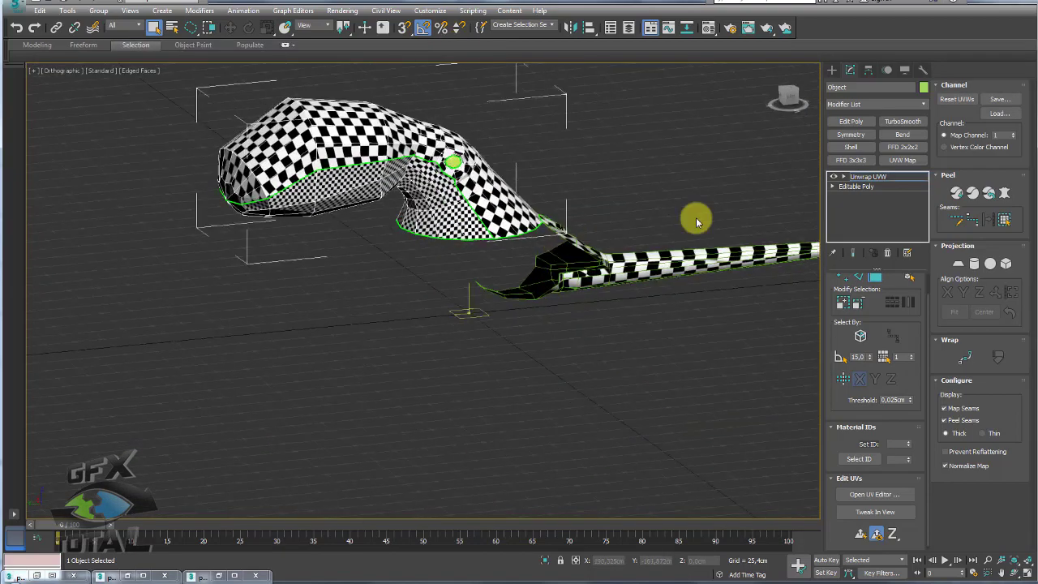
scroll(600, 199, up, 3)
mouse_move(607, 248)
alt+middle_down()
mouse_move(572, 264)
mouse_move(702, 259)
mouse_move(468, 303)
alt+middle_up()
click(861, 177)
scroll(468, 303, up, 2)
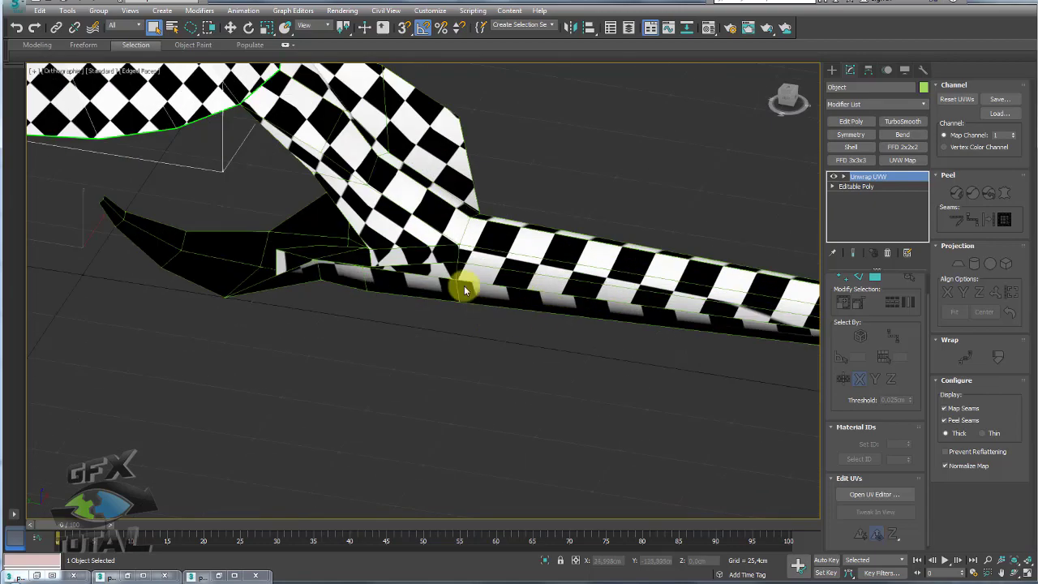
click(310, 578)
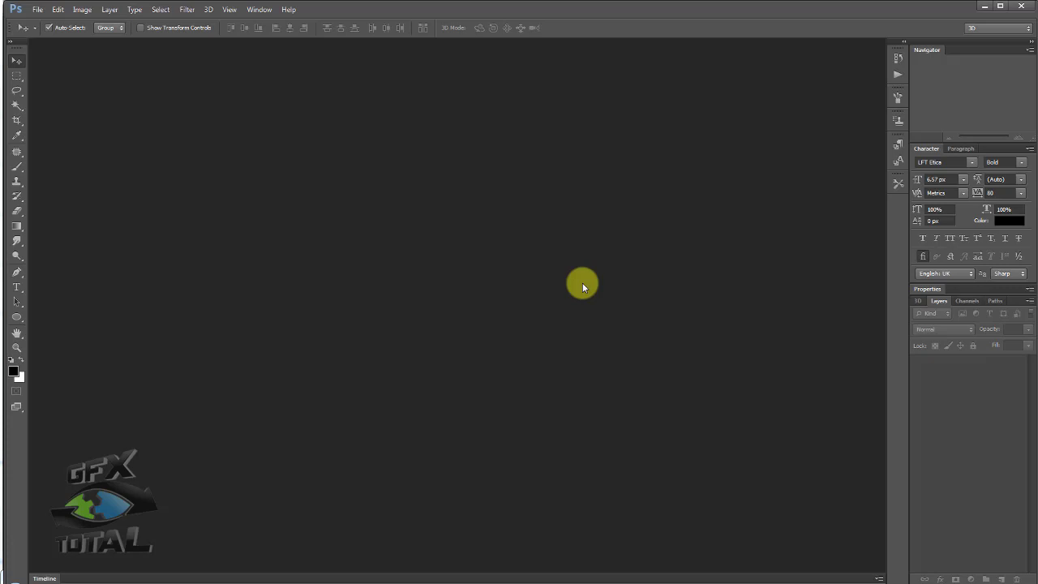
Step: Create a transparent 500 × 2480 px, 300 ppi document and fill its layer with black
key(ctrl+n)
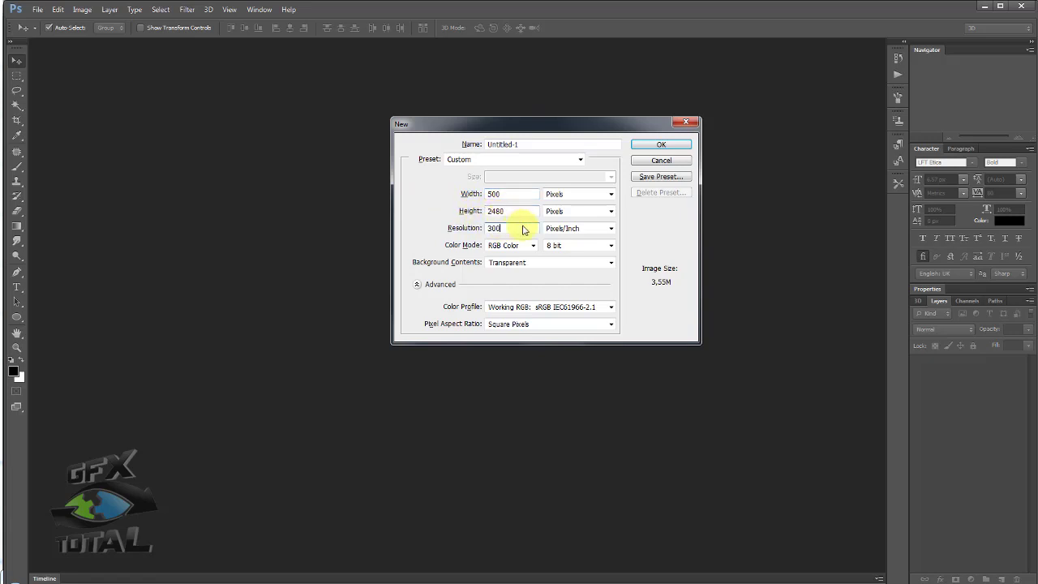
key(Return)
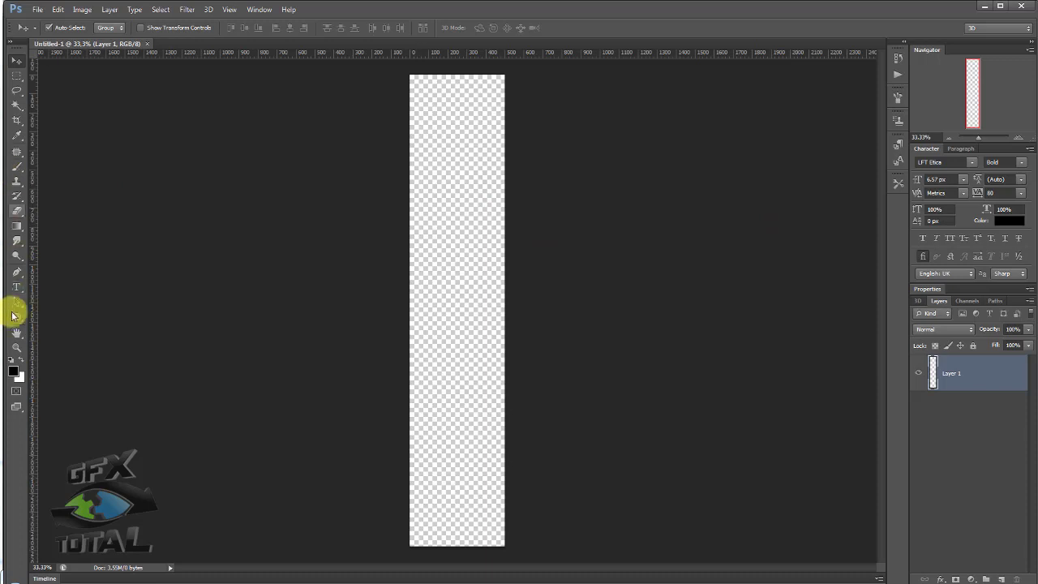
key(alt+BackSpace)
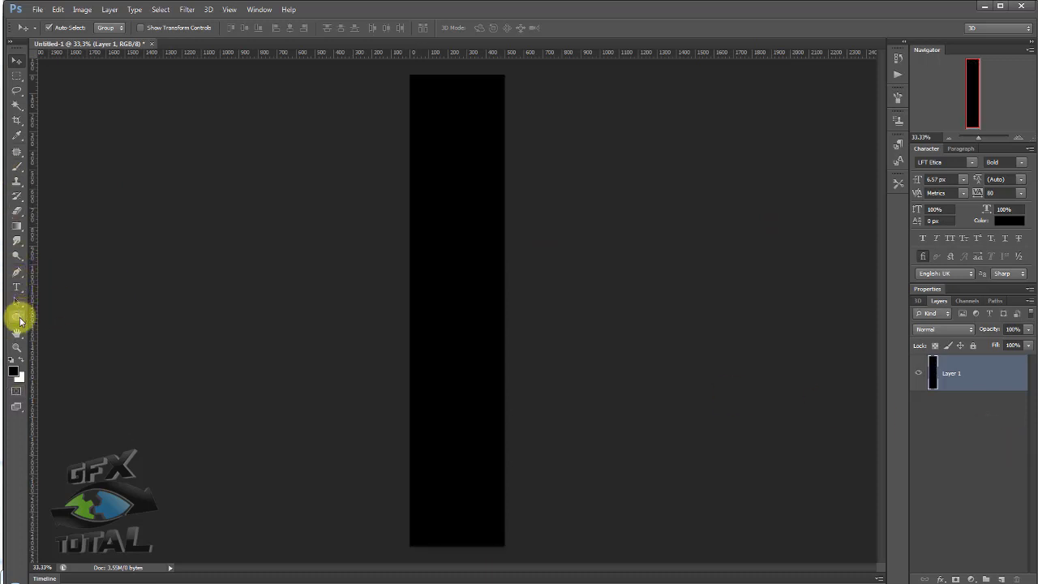
Step: Draw a 160 px ellipse circle, hide the black Layer 1, and shift the circle down-left
click(16, 317)
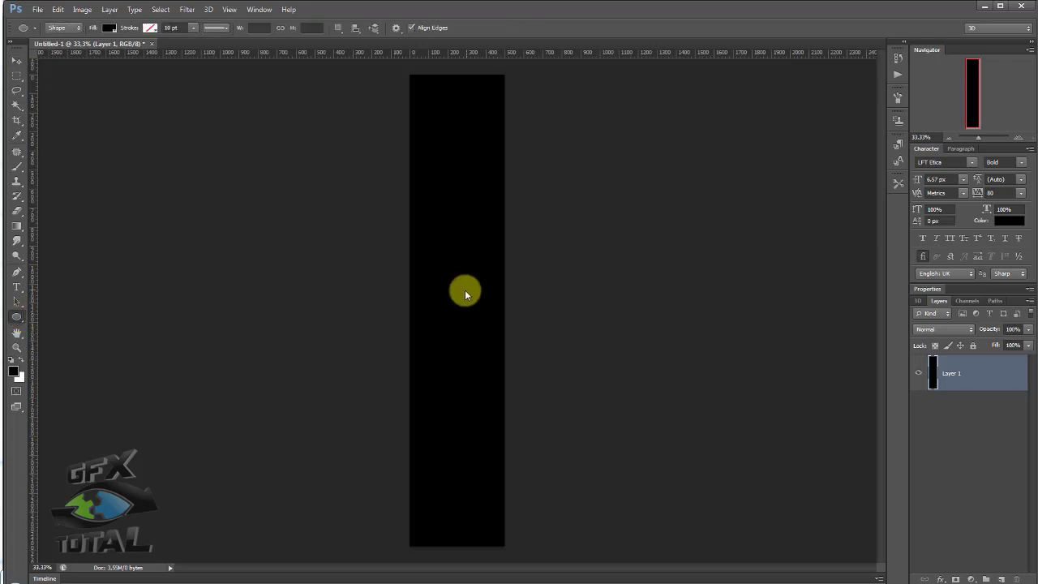
drag(475, 328, 482, 329)
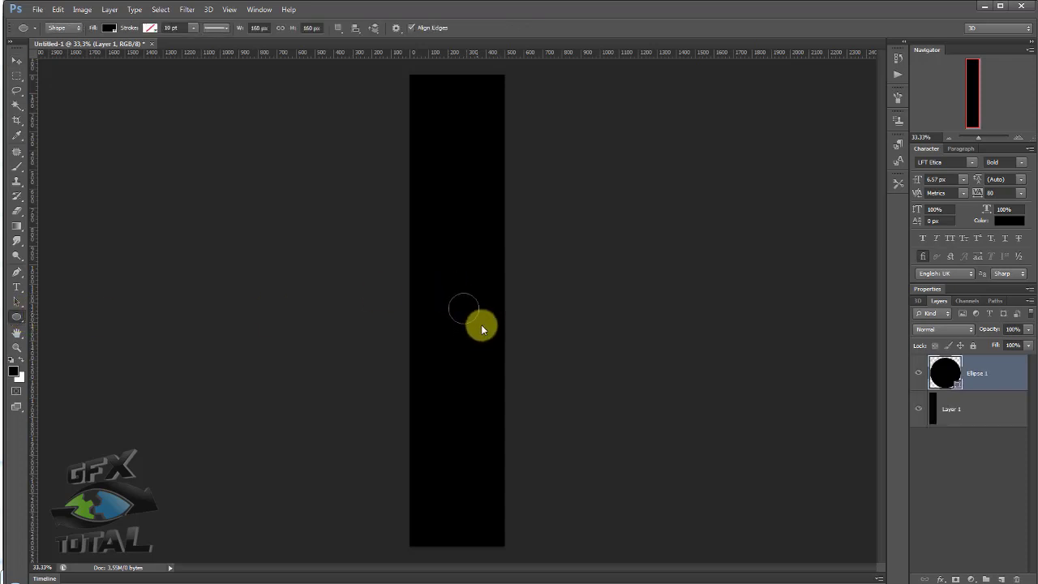
click(919, 411)
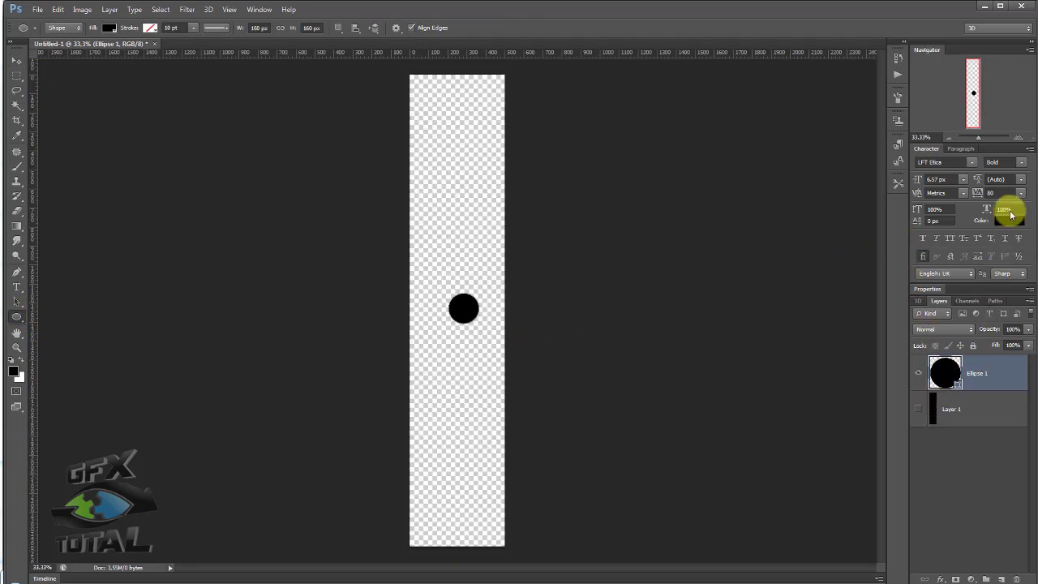
click(1018, 138)
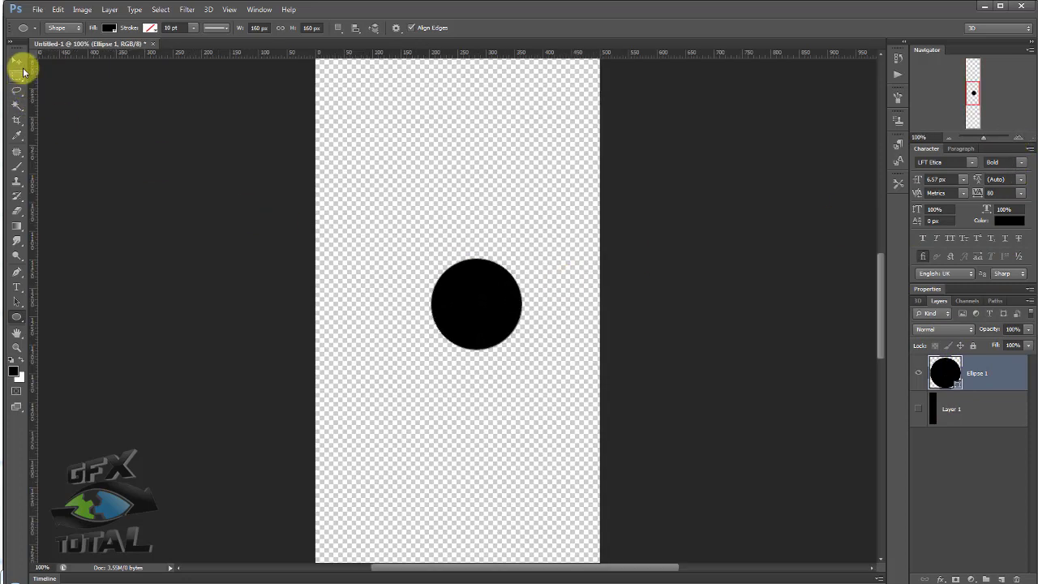
click(17, 61)
drag(505, 313, 472, 360)
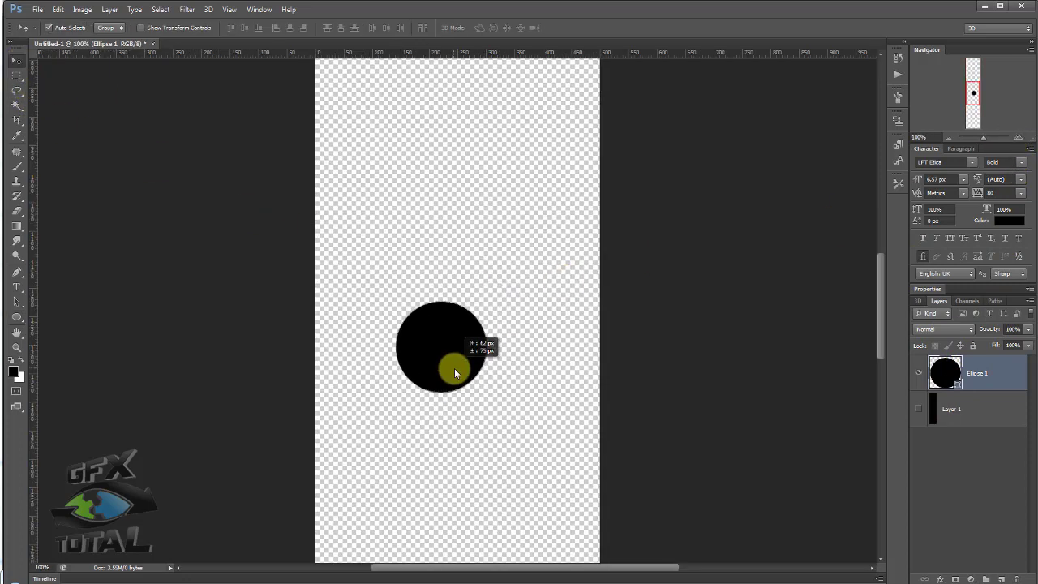
double_click(1010, 373)
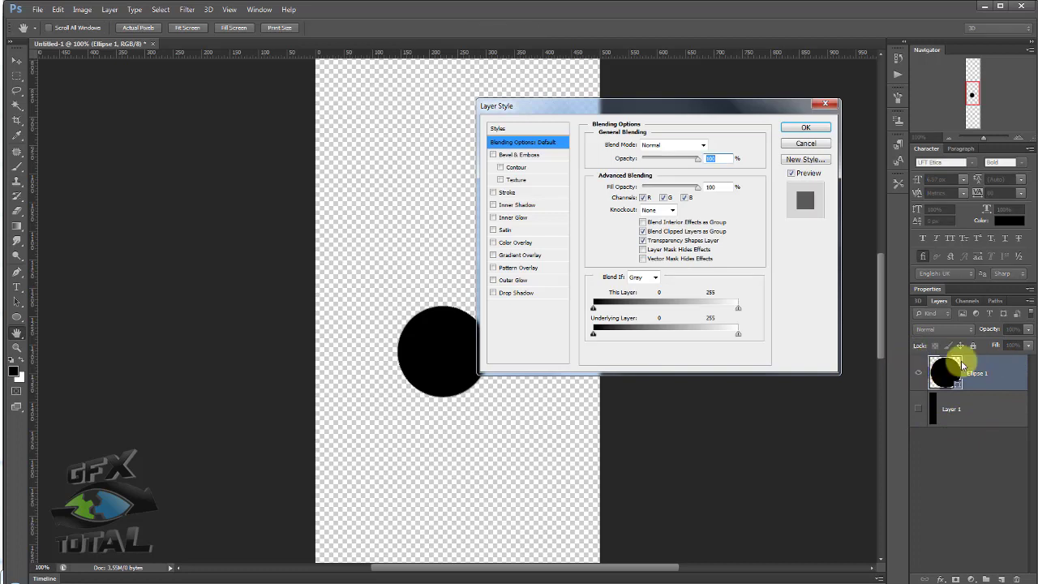
Step: Give the circle a 24 px outside gradient Stroke with Shape Burst style
click(500, 194)
drag(631, 150, 643, 152)
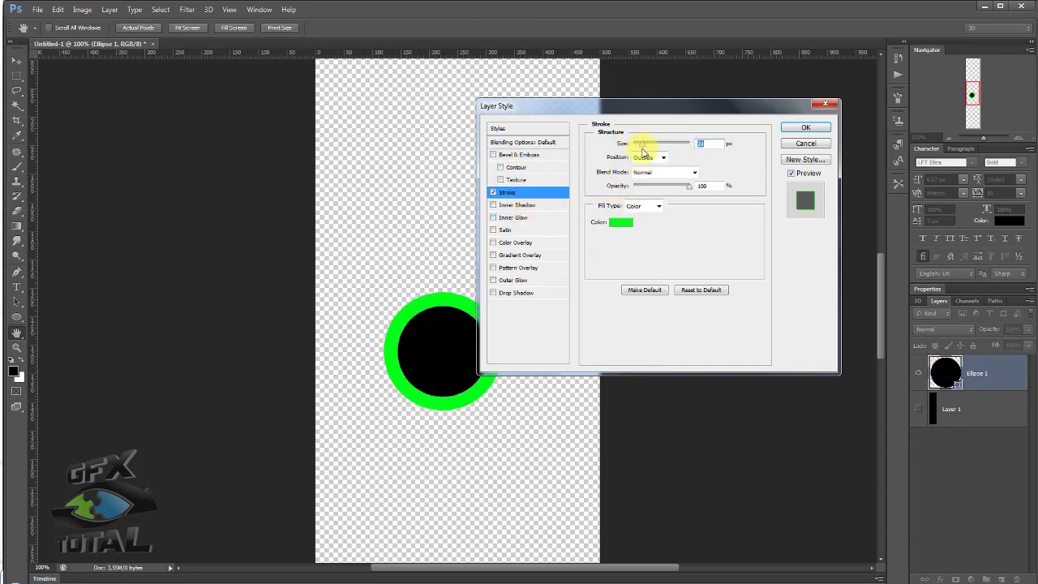
drag(637, 106, 720, 72)
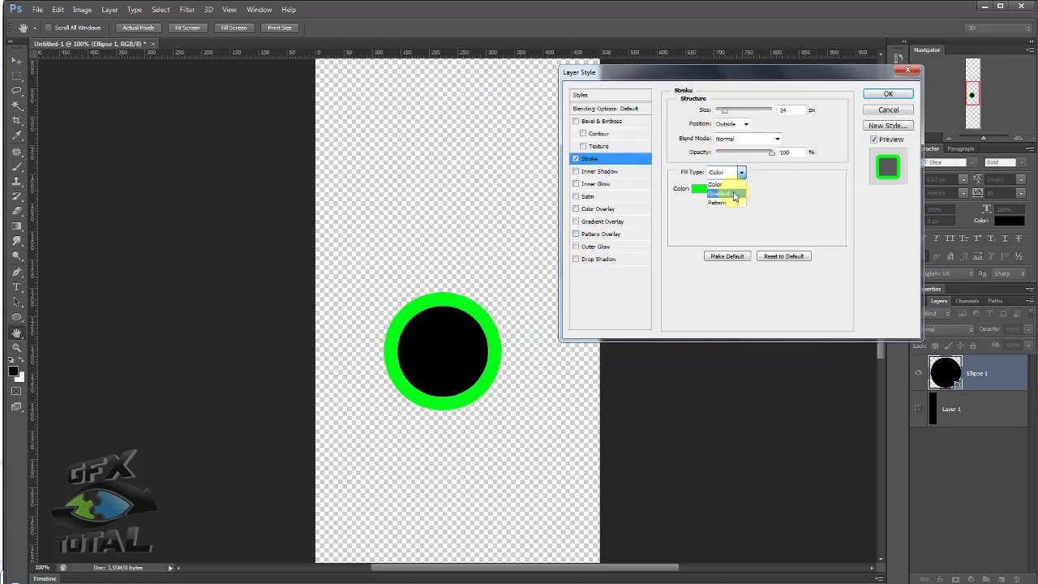
click(734, 194)
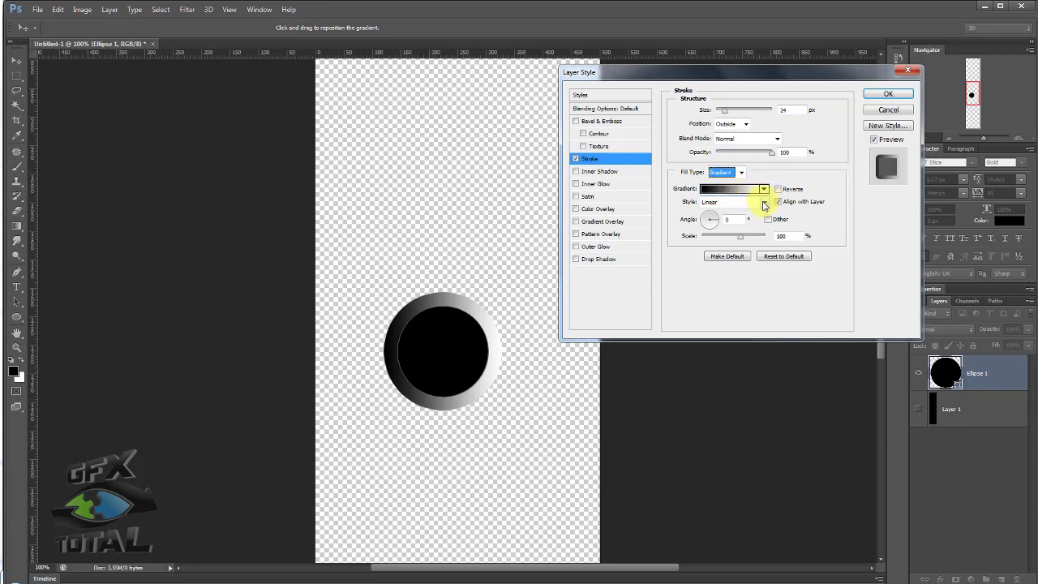
click(763, 203)
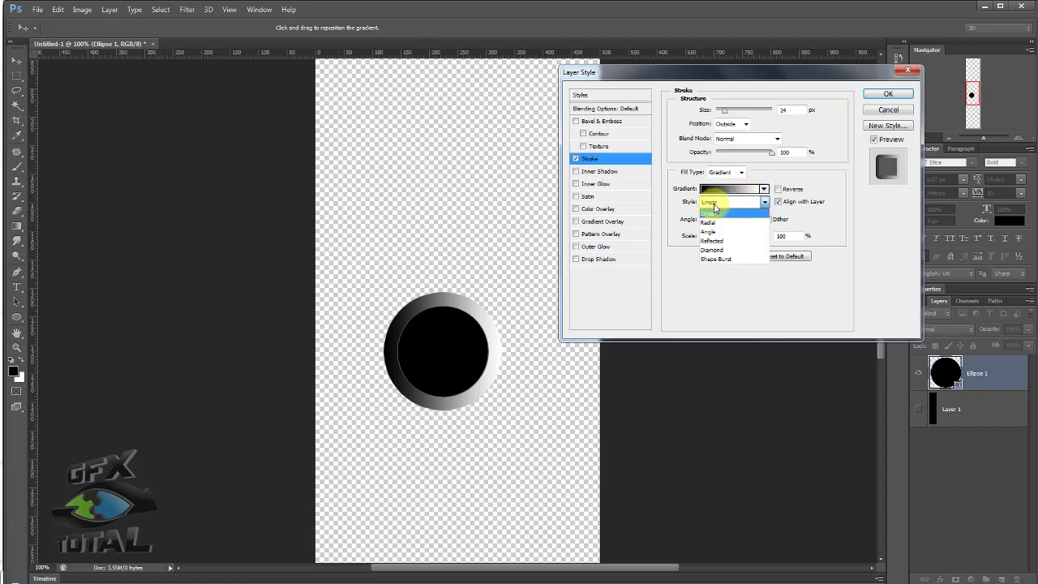
click(723, 258)
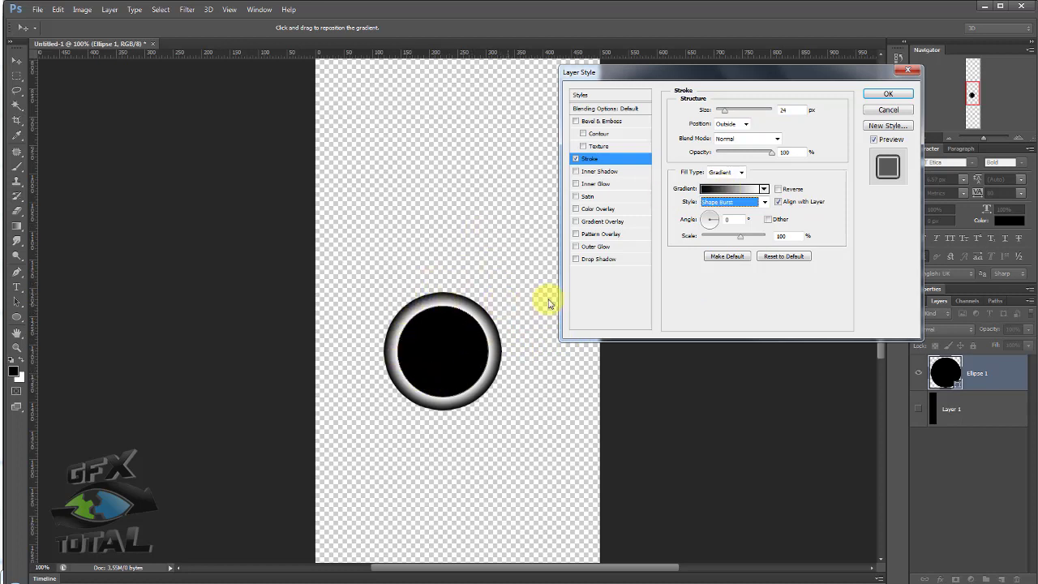
click(718, 192)
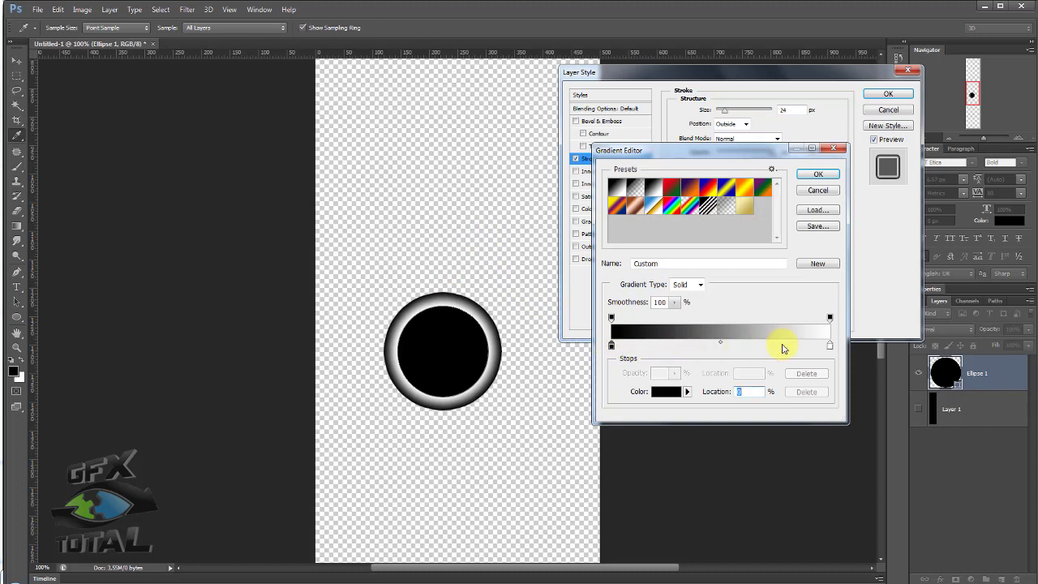
Step: Make both gradient end stops black and add a white stop in the middle
click(810, 347)
drag(830, 347, 753, 360)
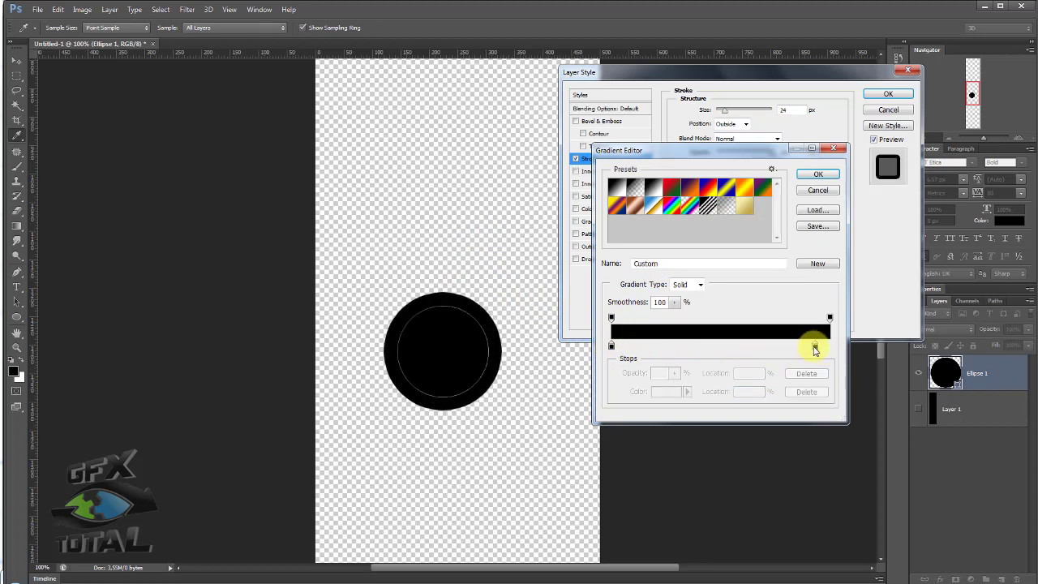
drag(815, 348, 838, 348)
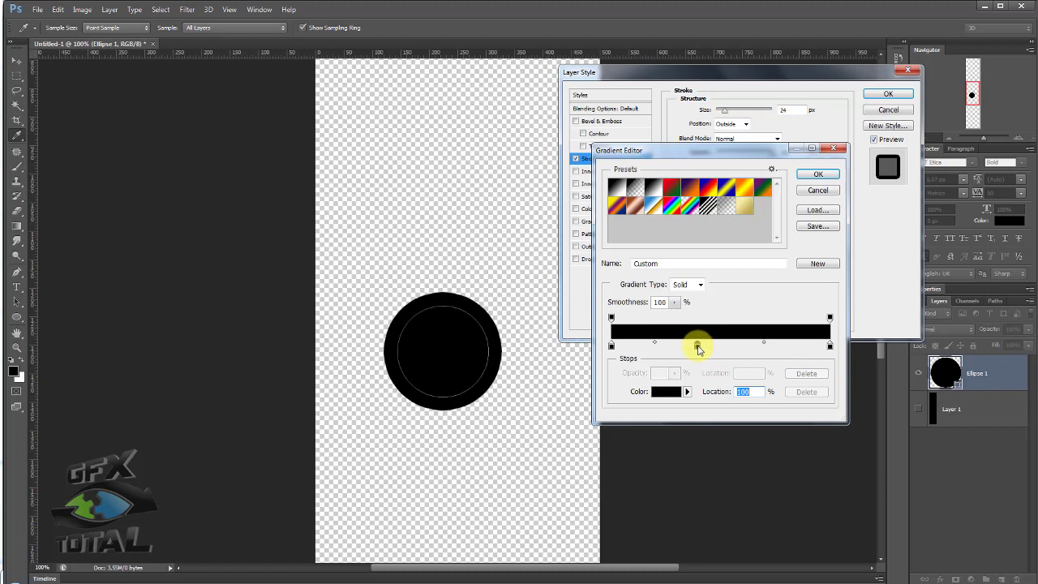
click(668, 391)
drag(634, 313, 759, 150)
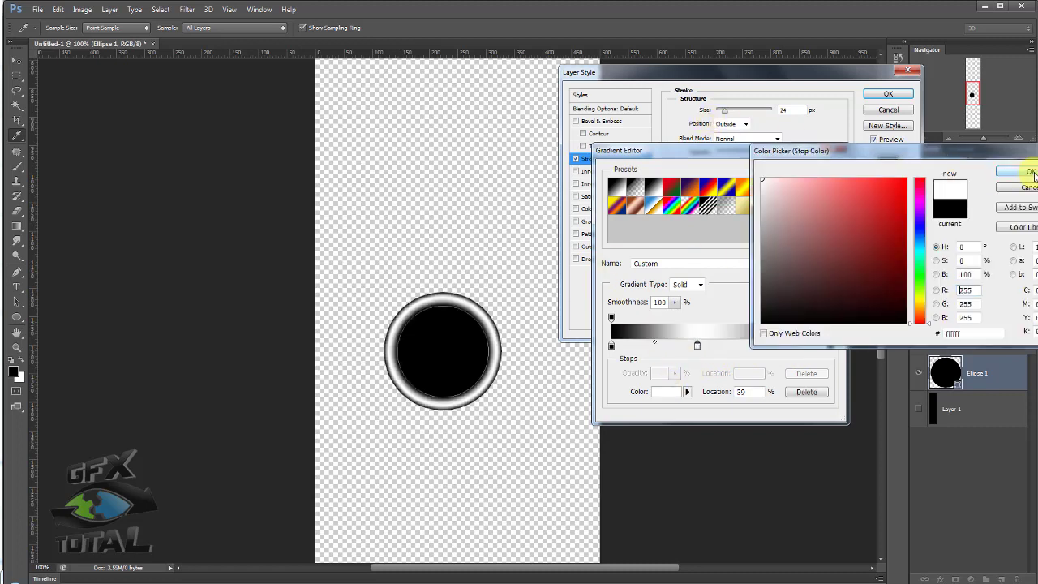
click(1012, 174)
Step: Add a second white stop to widen the band, soften its fade, and apply the stroke
alt+drag(700, 346, 733, 345)
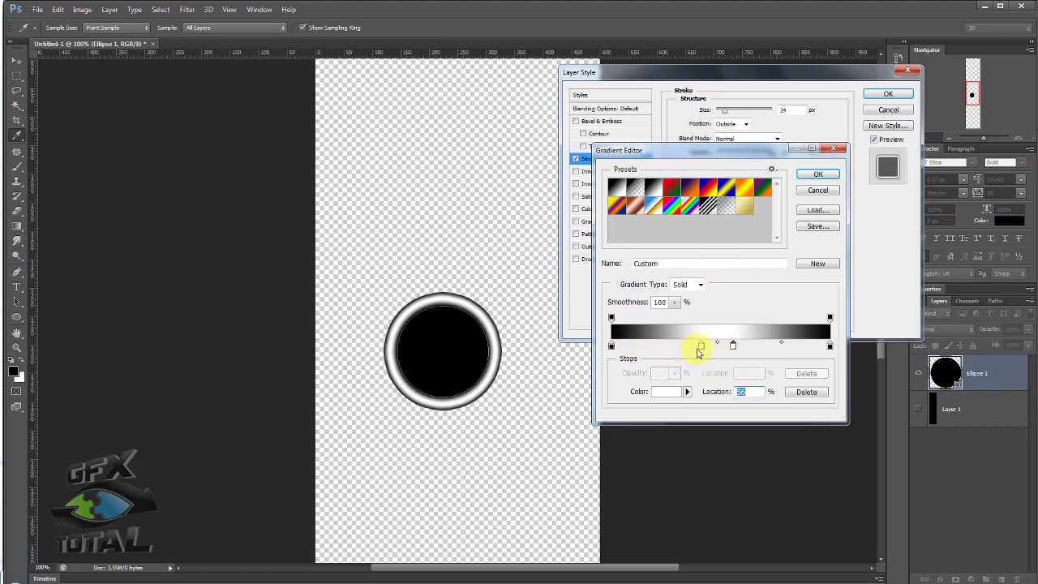
click(700, 347)
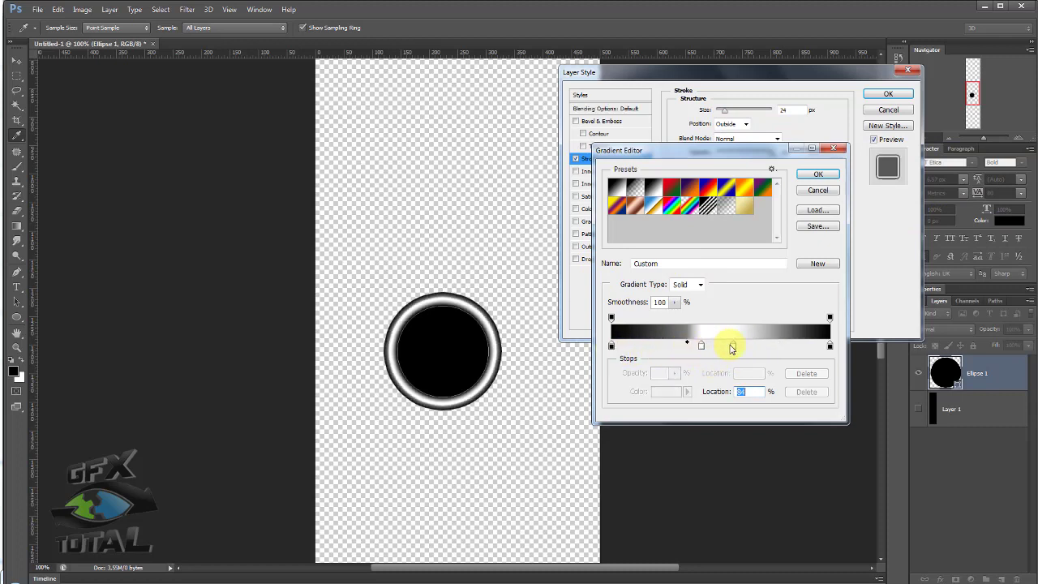
click(732, 346)
drag(781, 342, 757, 342)
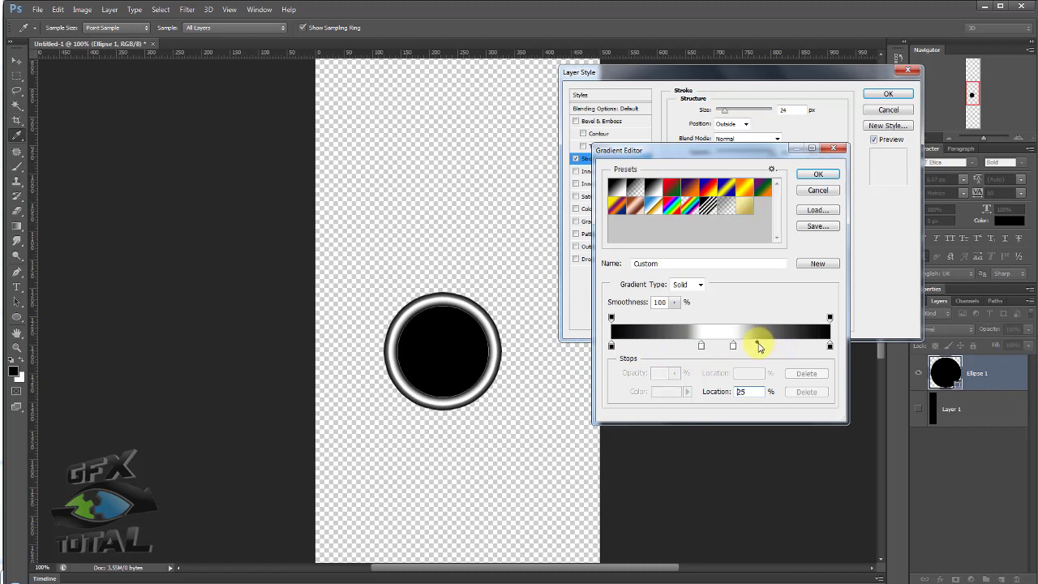
click(820, 174)
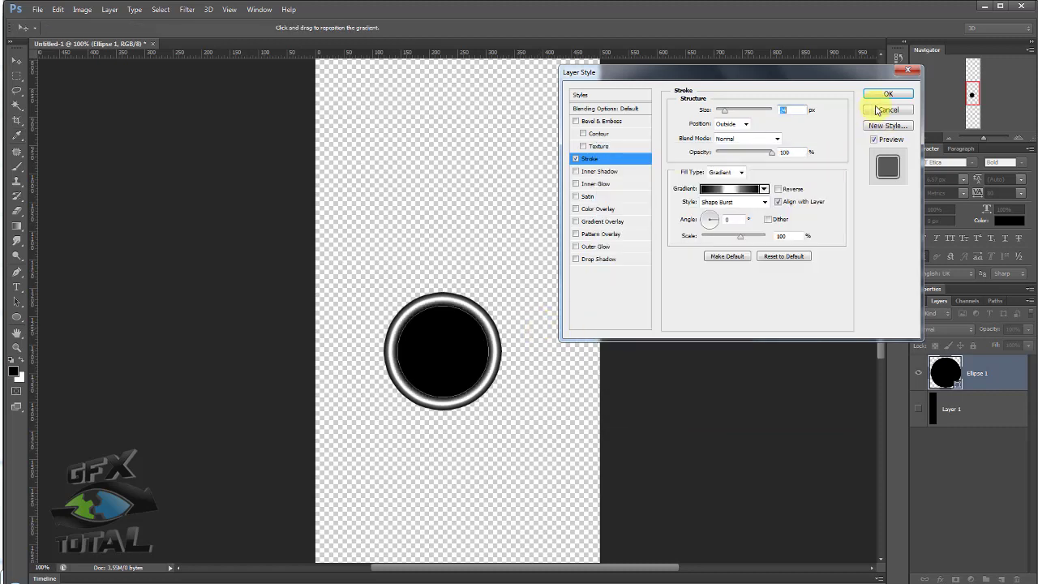
click(887, 95)
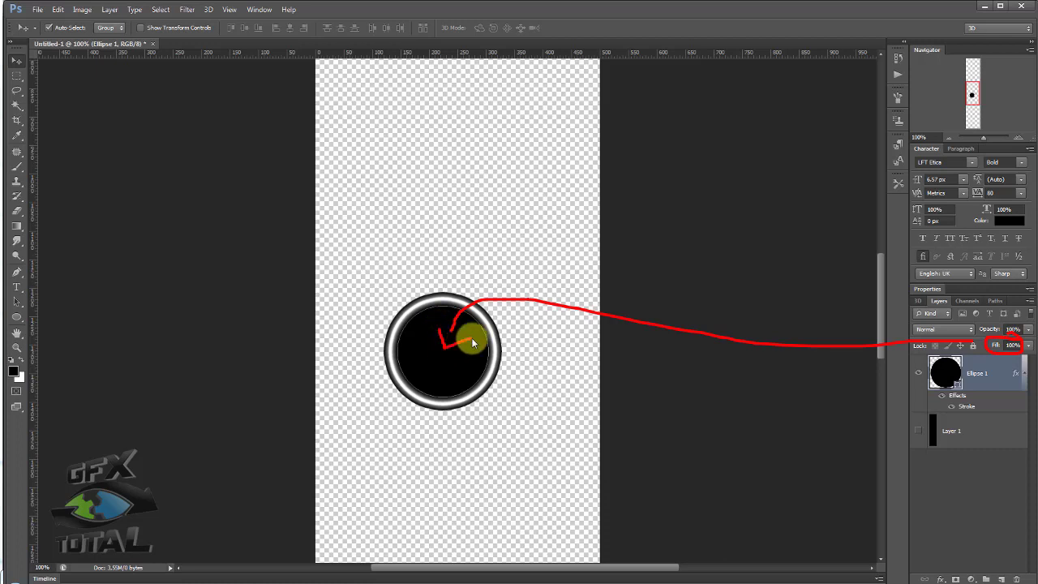
Step: Set the Ellipse 1 layer's Fill to 0%
click(1009, 345)
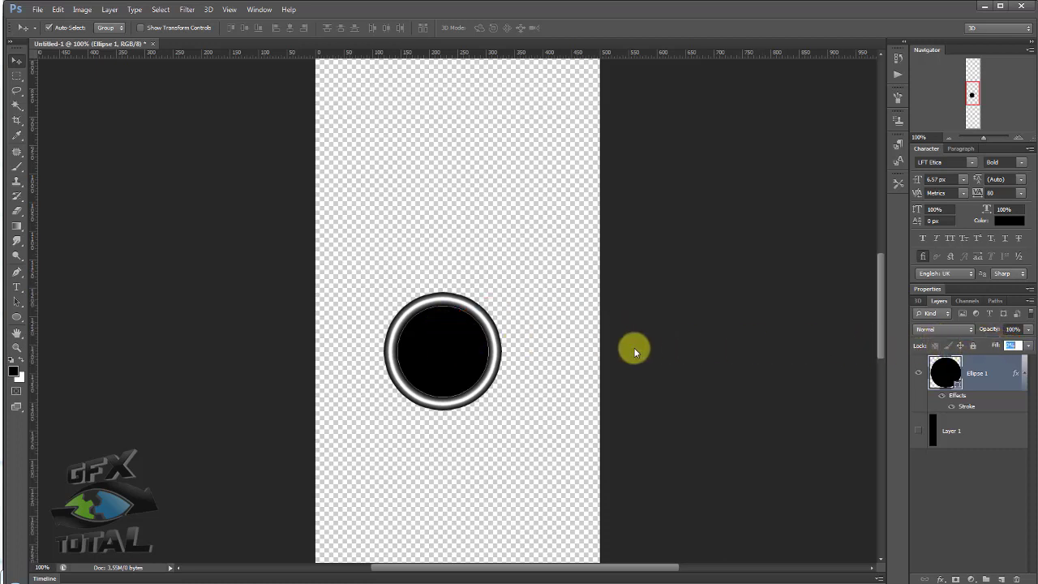
text(0)
key(Return)
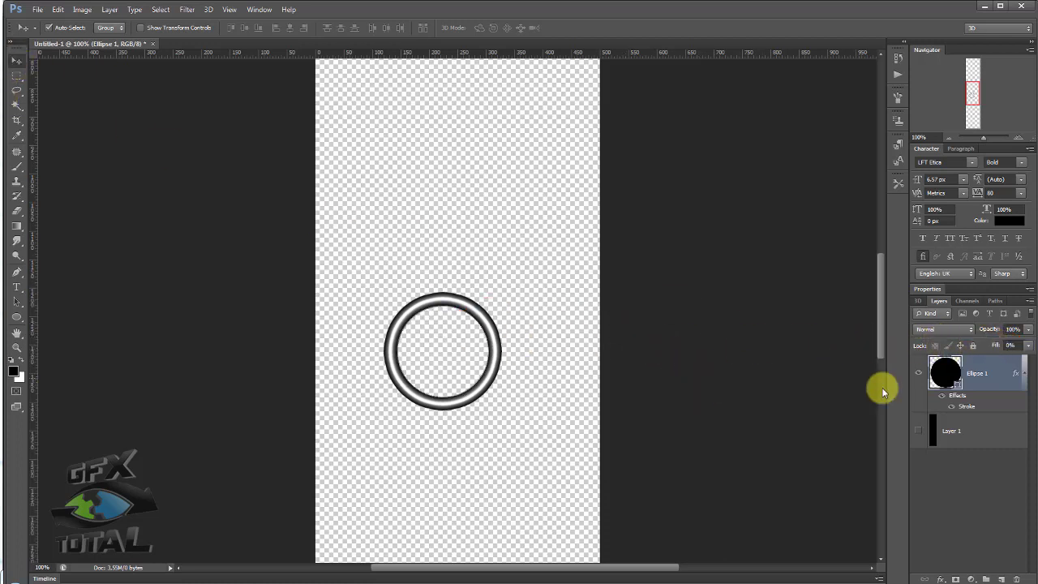
Step: Show the black Layer 1 strip again and enlarge the ring's Stroke size into a thick glowing ring
click(961, 429)
click(918, 430)
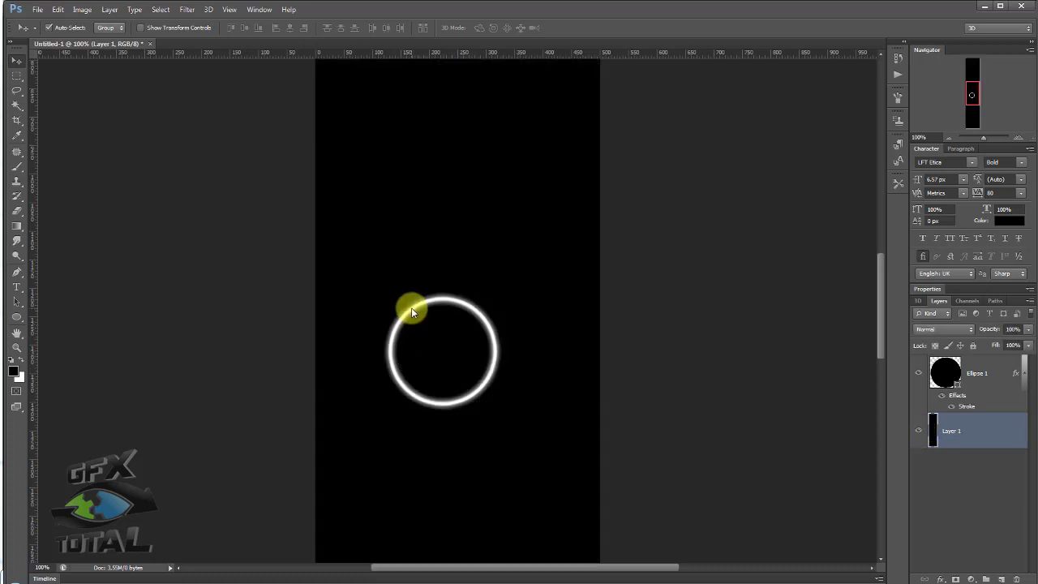
double_click(966, 406)
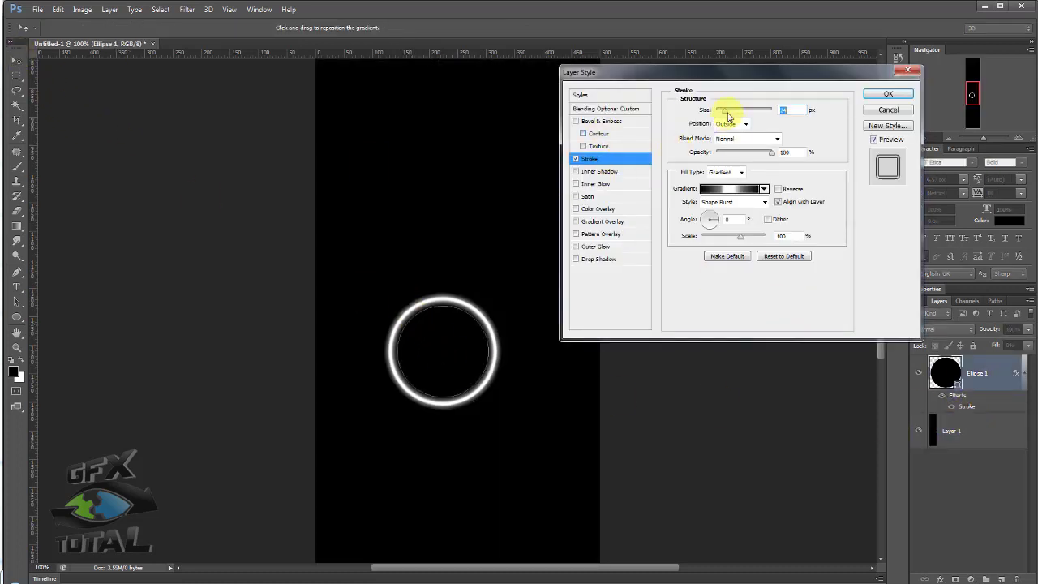
drag(727, 116, 735, 125)
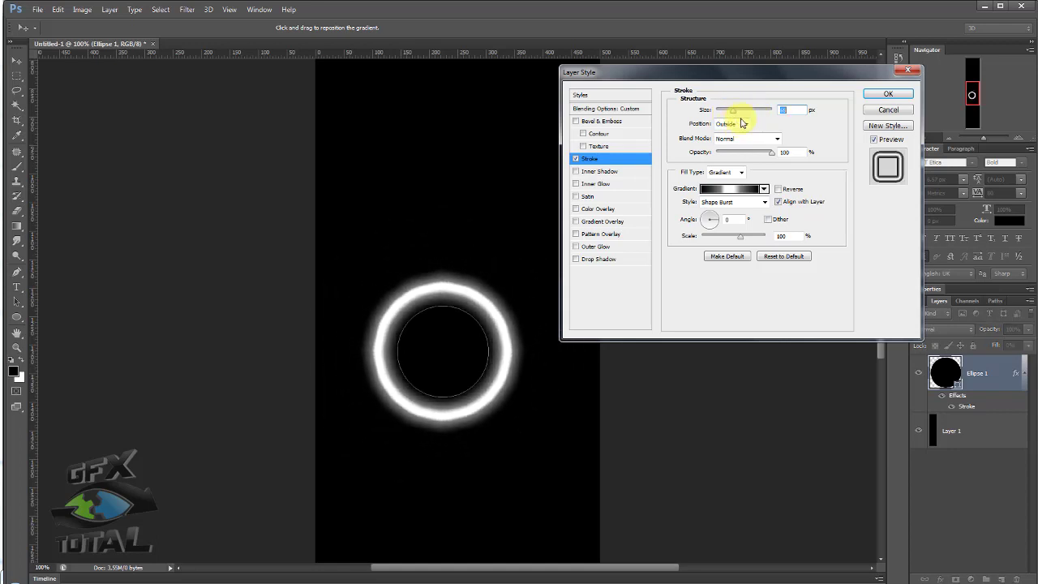
click(875, 98)
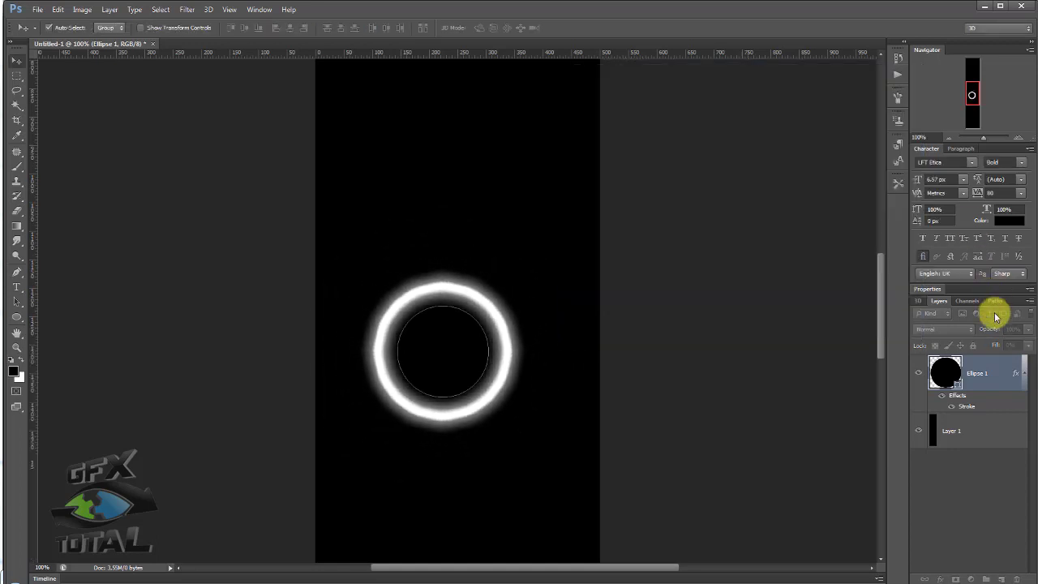
Step: Convert the Ellipse 1 ring layer to a smart object and move it near the strip's bottom
right_click(979, 376)
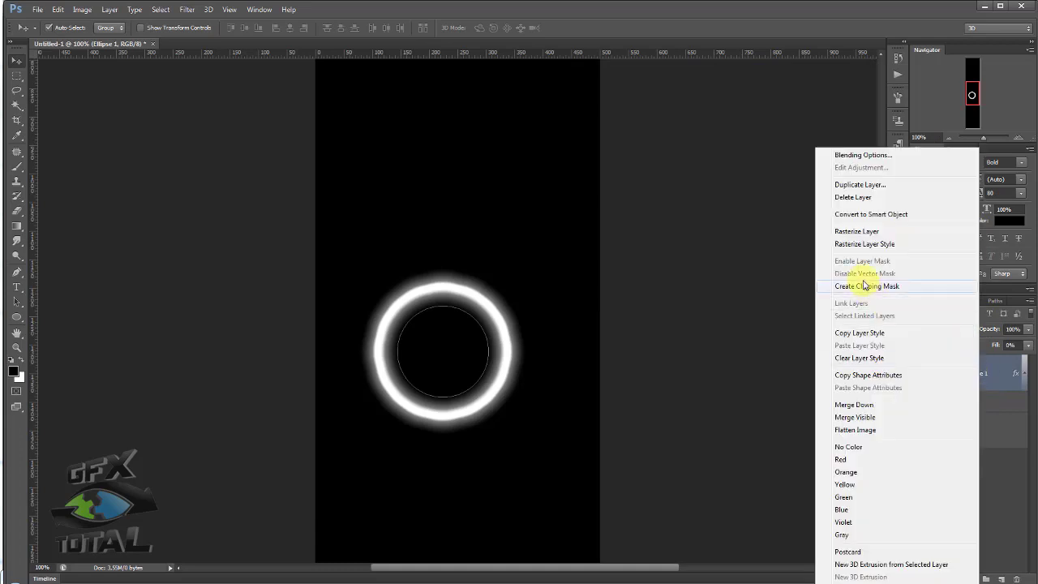
click(869, 214)
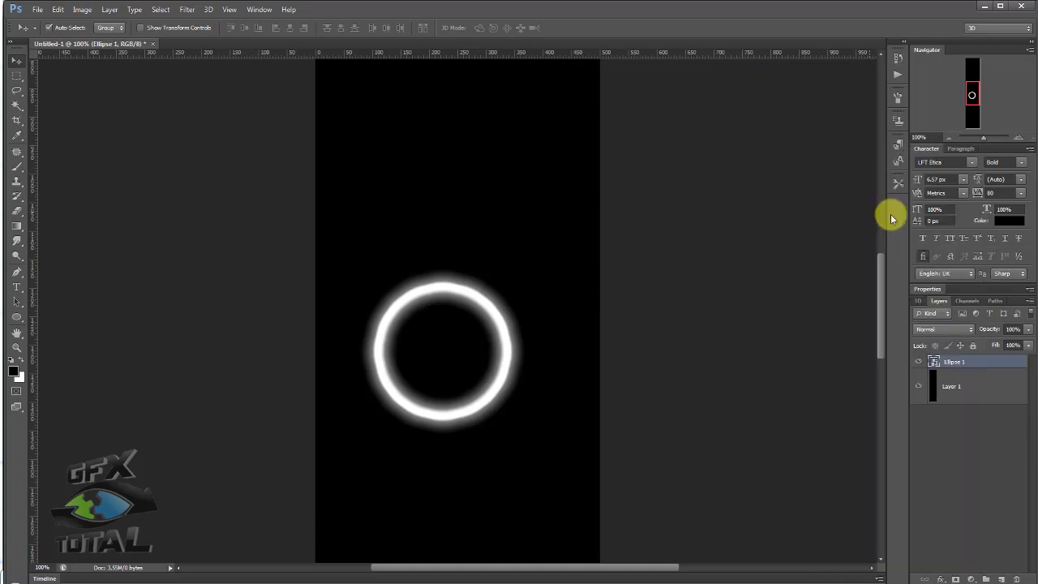
click(948, 140)
click(949, 140)
scroll(527, 320, down, 3)
scroll(486, 279, down, 3)
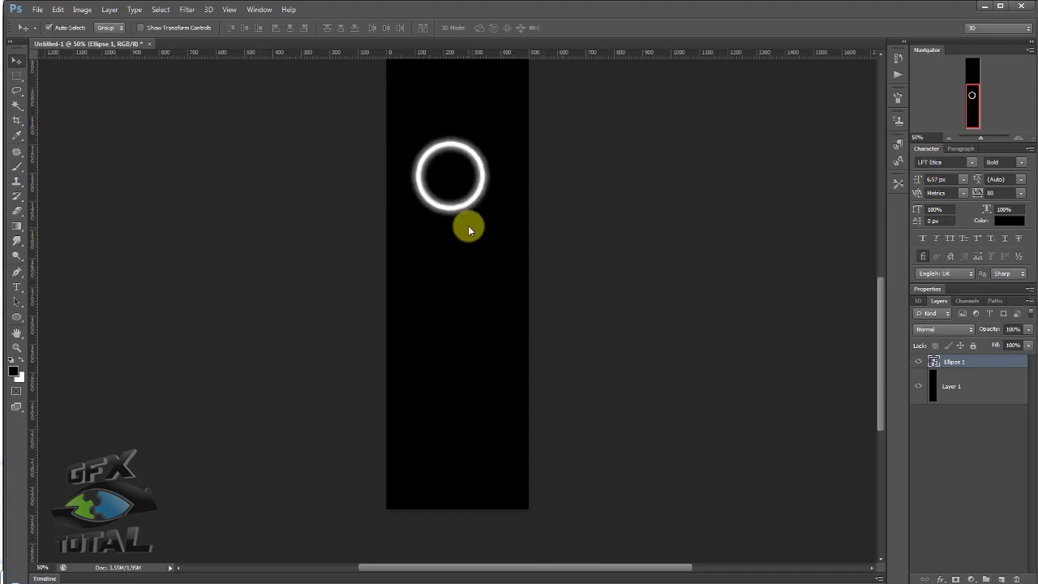
drag(468, 227, 467, 468)
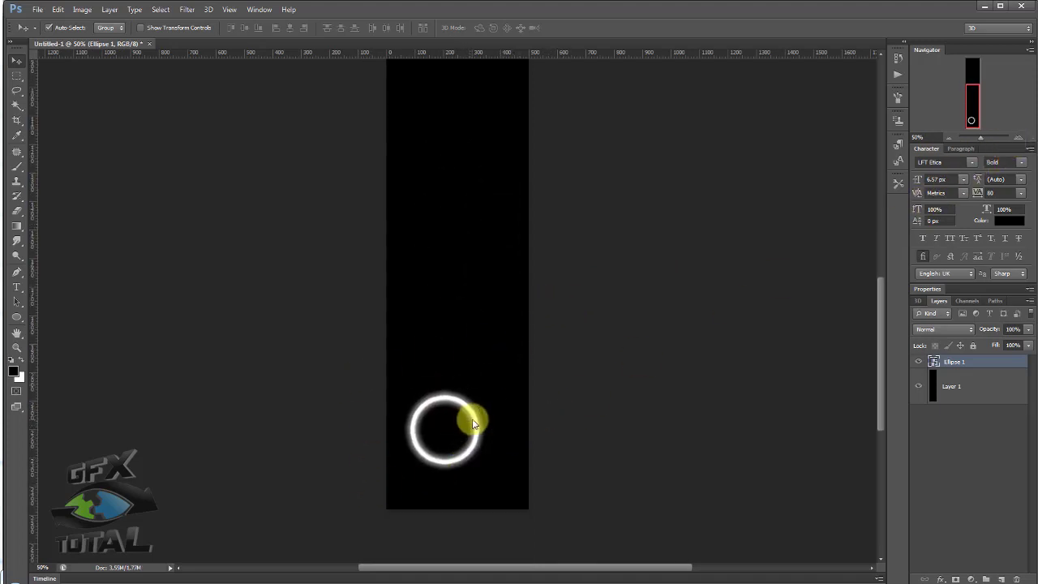
drag(473, 423, 467, 442)
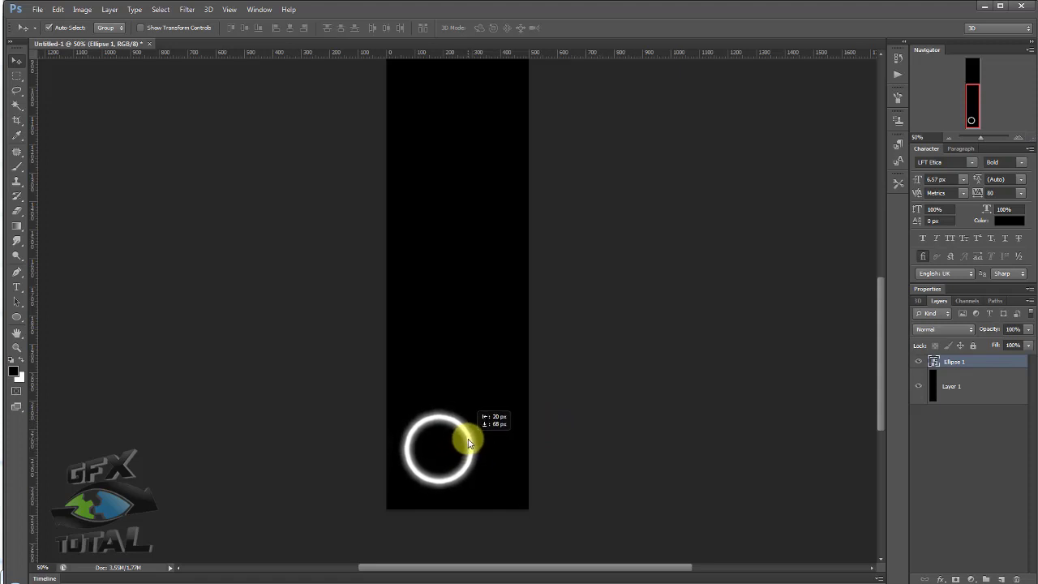
Step: Alt-drag copies of the ring up and to the right and left, resizing each with Ctrl+T
mouse_move(468, 441)
mouse_down()
mouse_move(520, 382)
mouse_move(512, 394)
mouse_up()
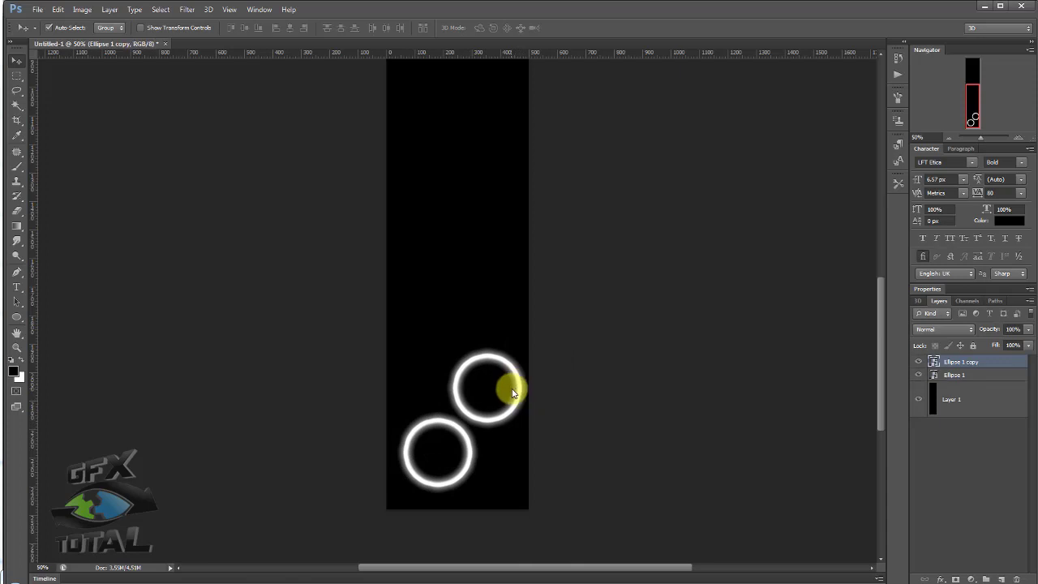
key(ctrl+t)
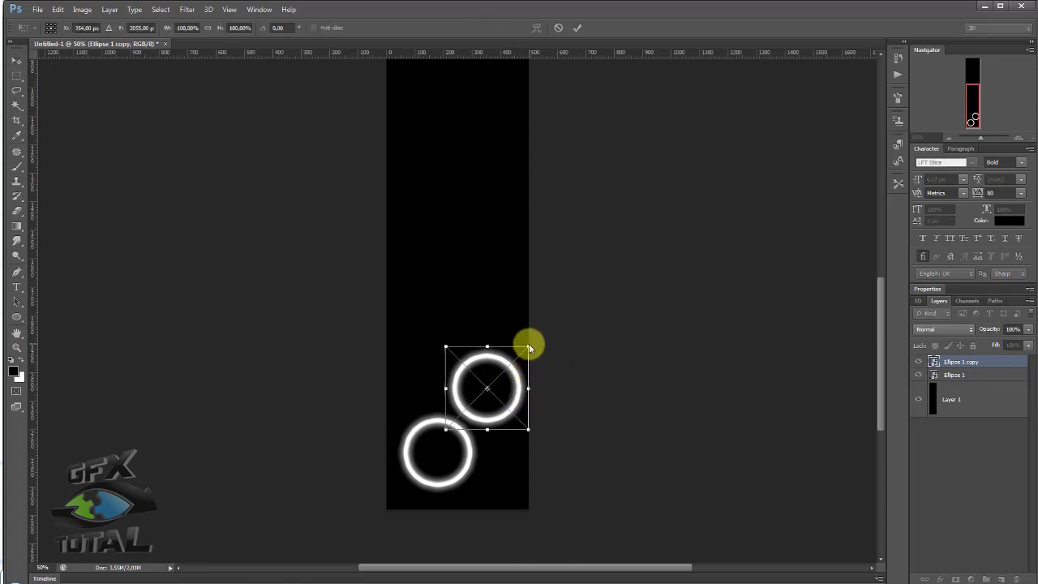
mouse_move(527, 347)
alt+shift+mouse_down()
mouse_move(516, 359)
mouse_move(516, 398)
mouse_move(529, 363)
alt+shift+mouse_up()
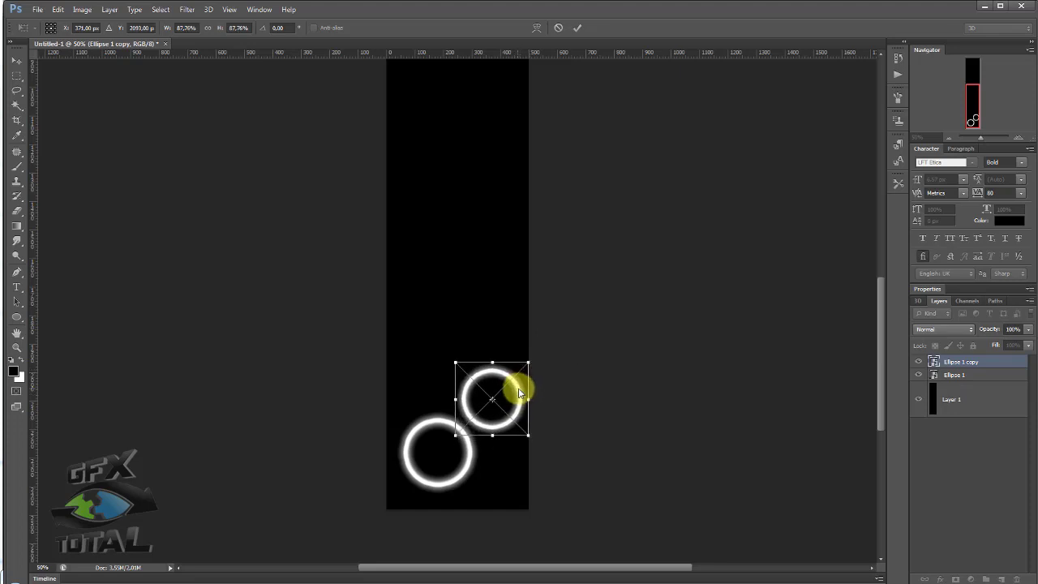
key(Return)
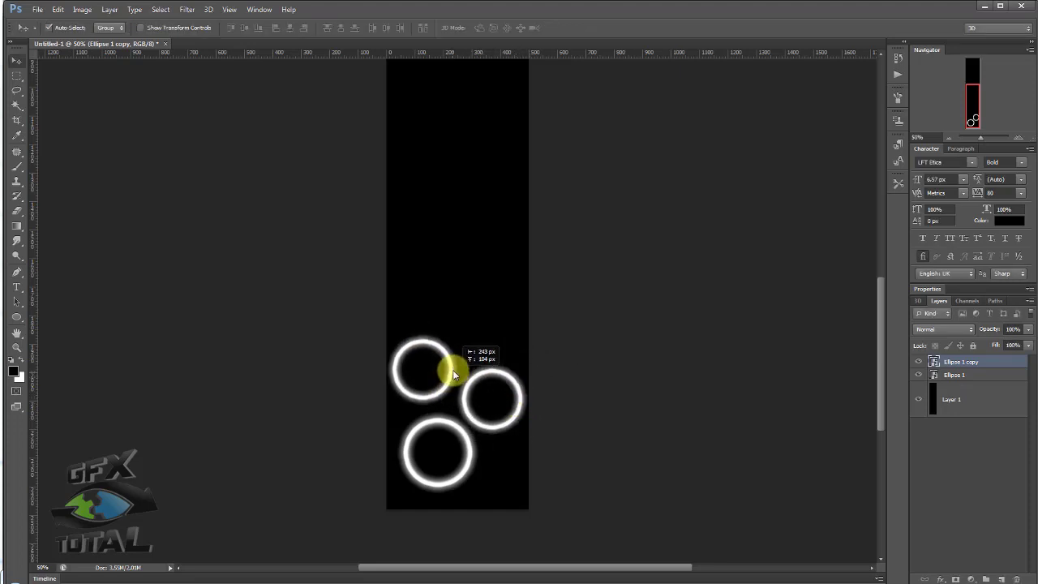
alt+drag(453, 379, 453, 378)
key(ctrl+t)
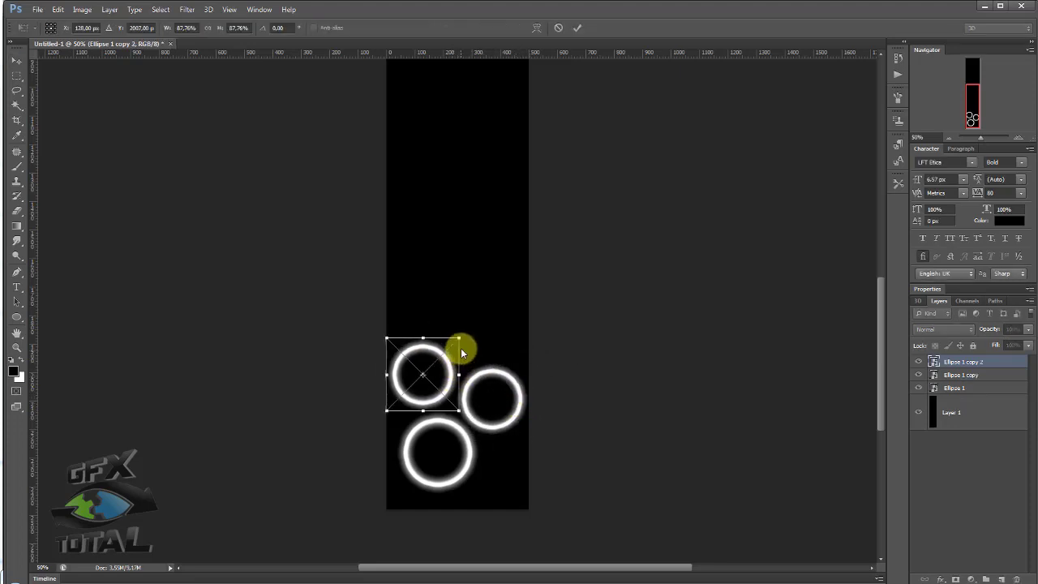
key(Return)
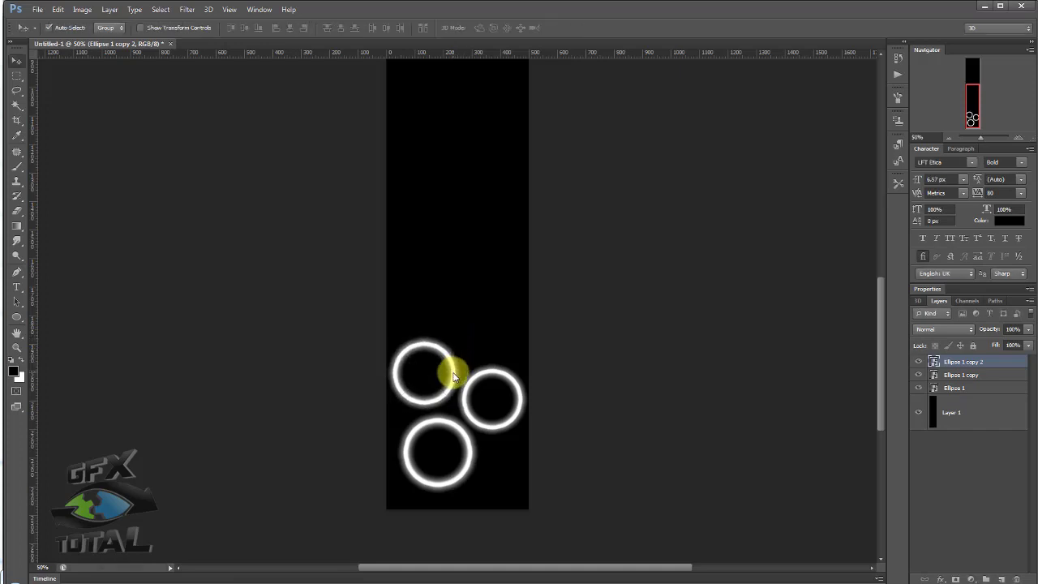
mouse_move(447, 381)
alt+mouse_down()
mouse_move(512, 336)
mouse_move(442, 303)
alt+mouse_up()
key(ctrl+t)
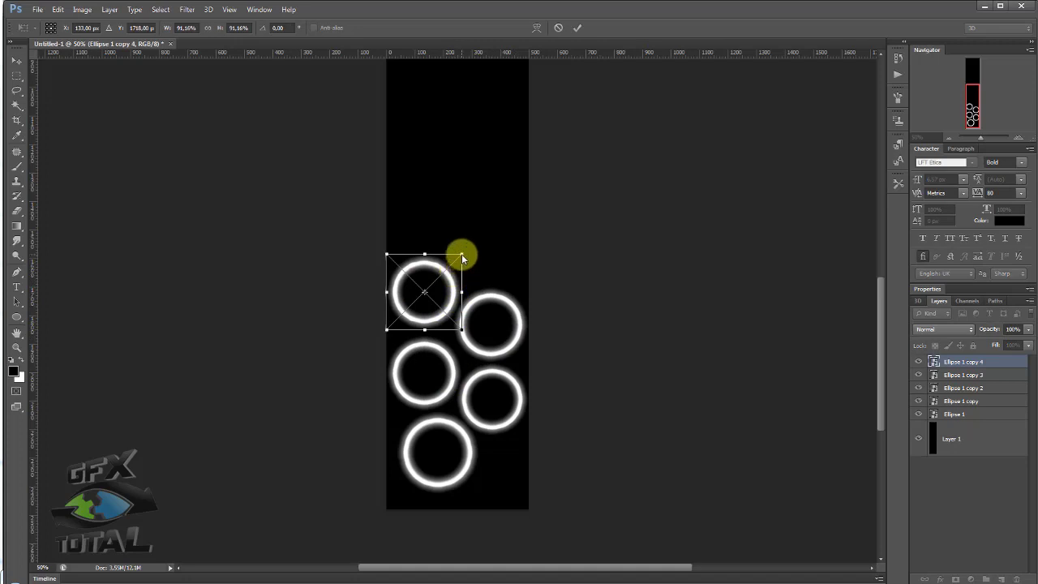
drag(463, 258, 438, 303)
key(Return)
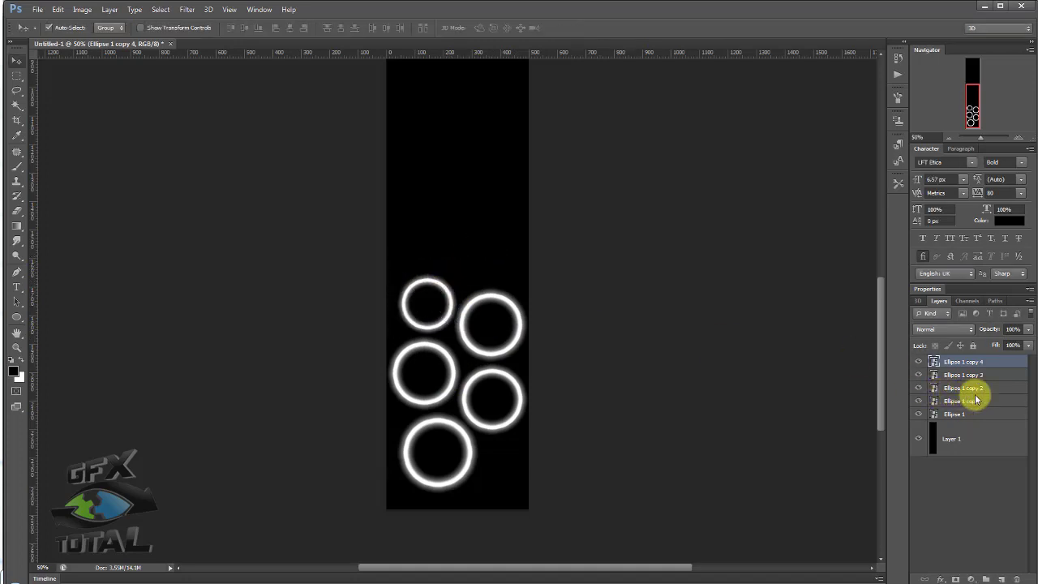
Step: Duplicate the ring cluster upward and add a smaller copied ring in the gap on the right
shift+click(963, 414)
alt+drag(505, 352, 501, 134)
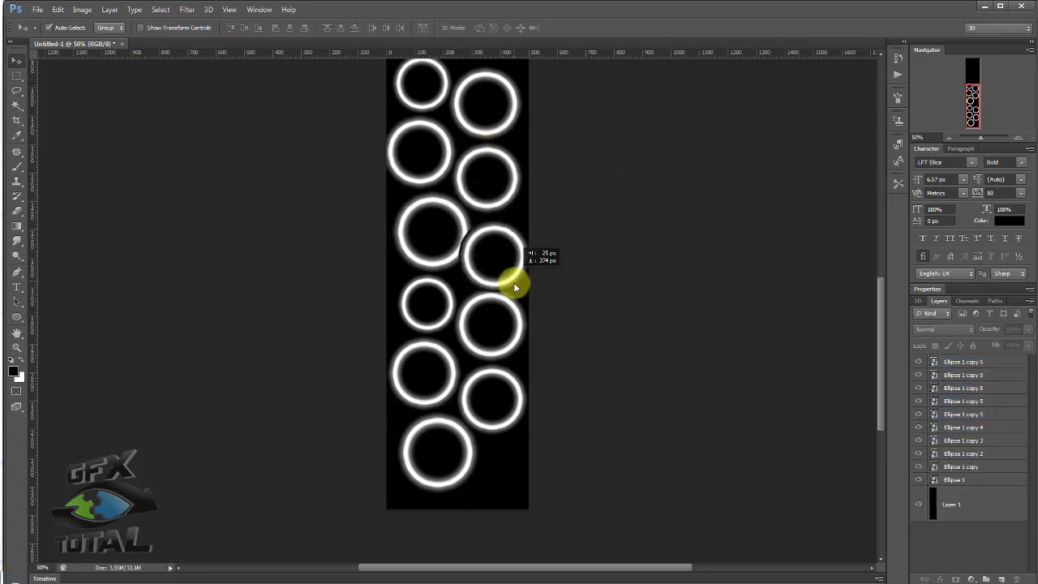
alt+drag(506, 201, 515, 275)
key(ctrl+t)
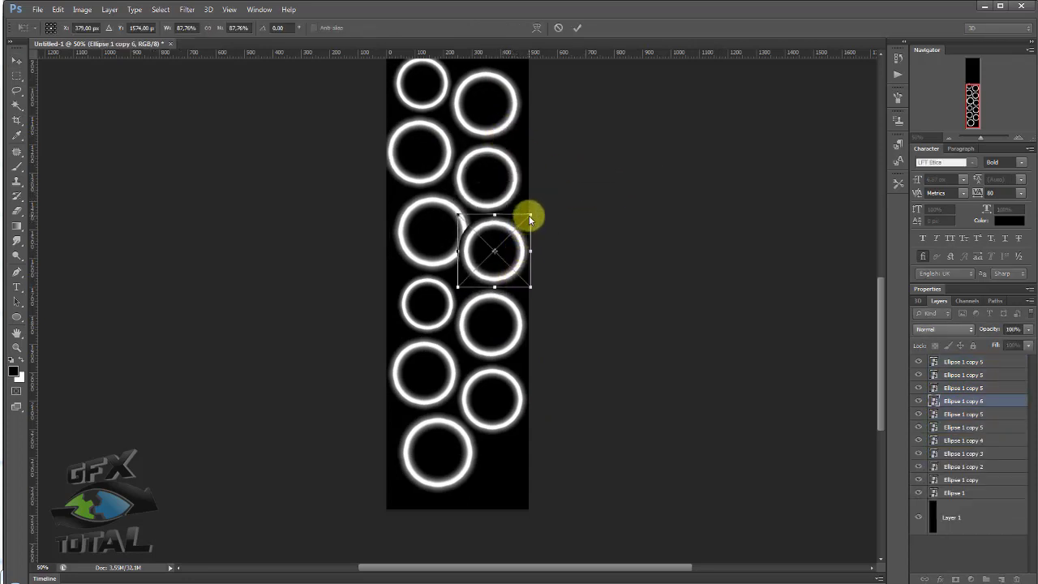
mouse_move(530, 218)
alt+shift+mouse_down()
mouse_move(519, 247)
mouse_move(526, 216)
mouse_move(515, 240)
mouse_move(517, 226)
alt+shift+mouse_up()
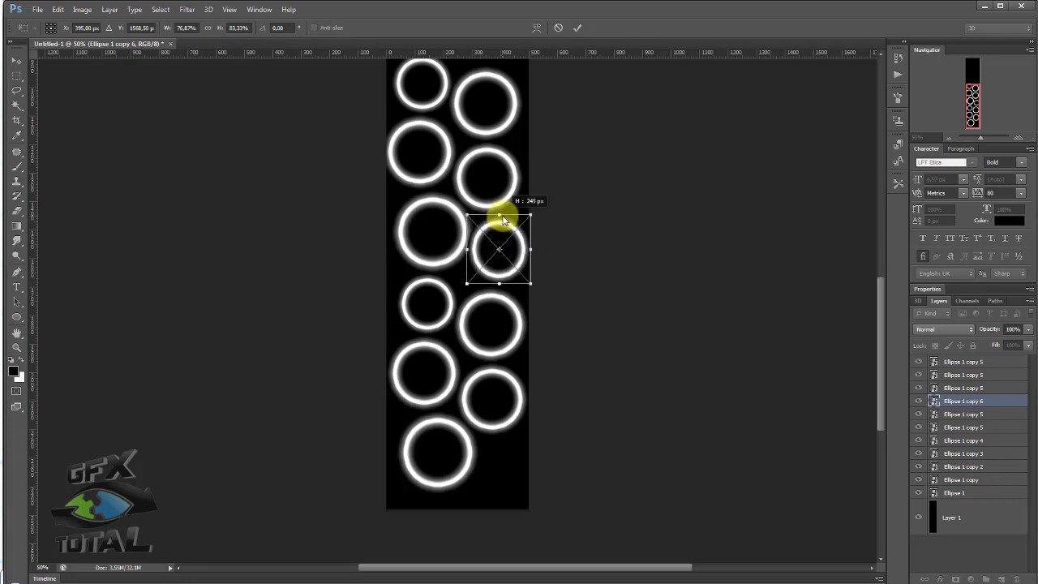
key(Return)
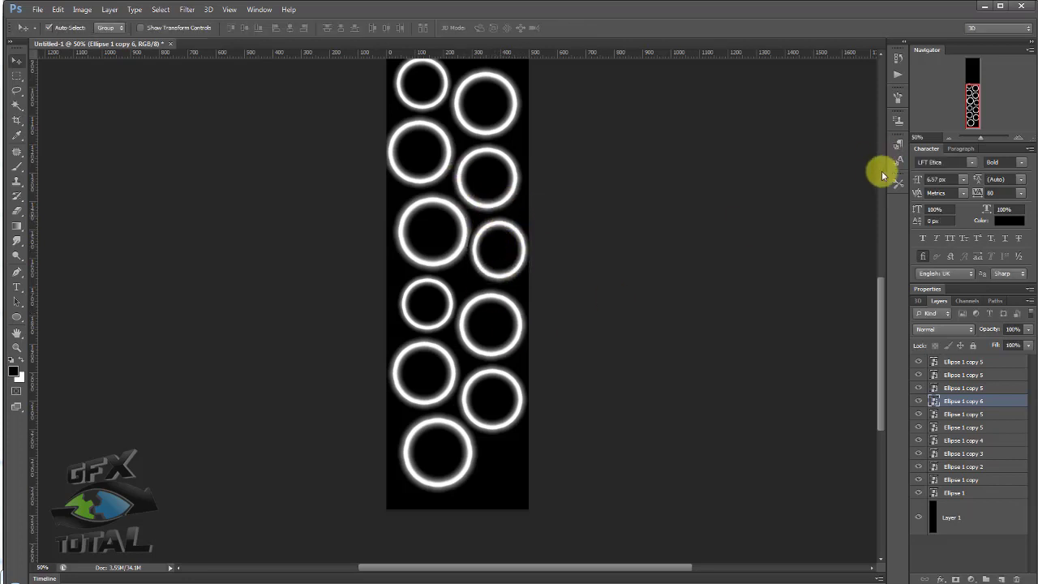
Step: Select all Ellipse layers and scale the whole ring group down toward the strip's bottom
click(948, 137)
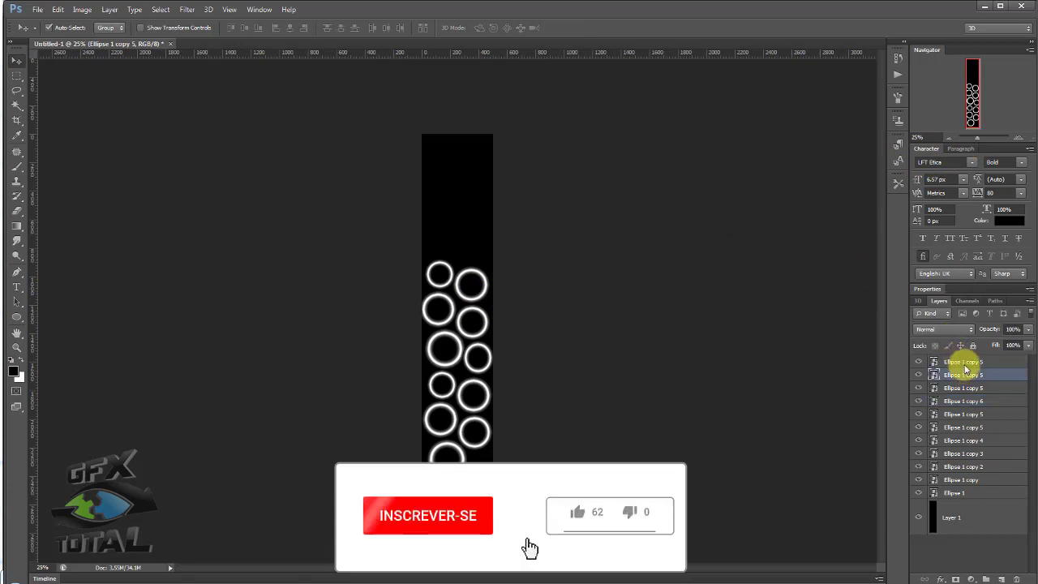
click(960, 361)
shift+click(955, 492)
key(ctrl+t)
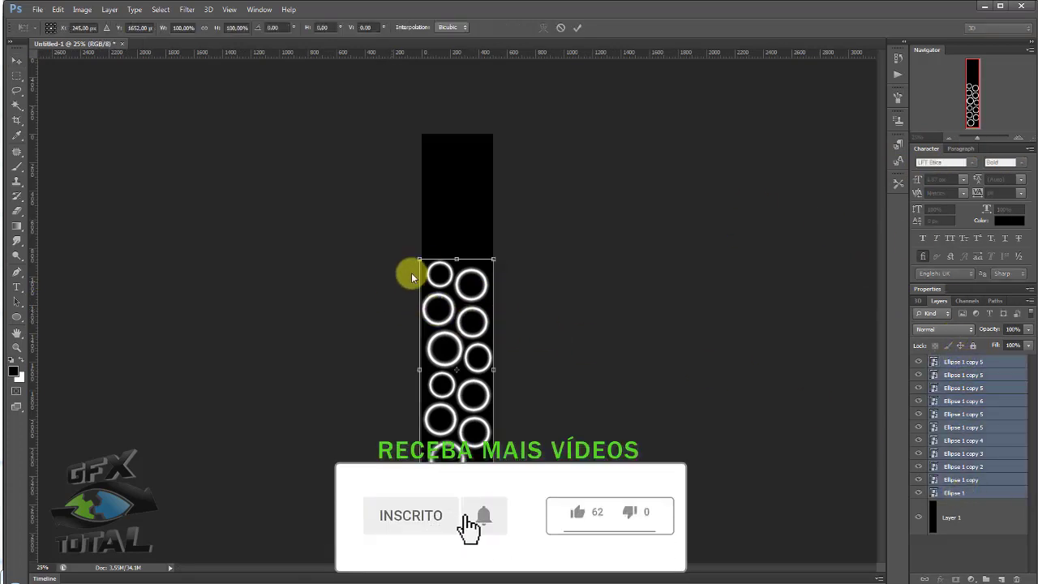
mouse_move(422, 261)
shift+mouse_down()
mouse_move(475, 378)
mouse_move(487, 359)
mouse_move(475, 376)
mouse_move(456, 370)
shift+mouse_up()
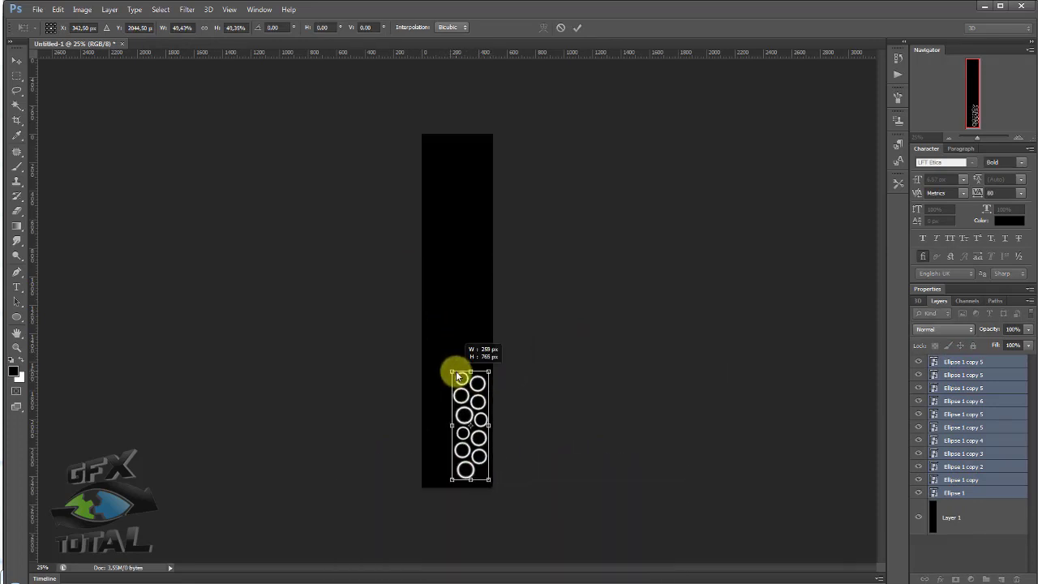
key(Return)
Step: Crop-extend the canvas outward on its left edge
click(15, 121)
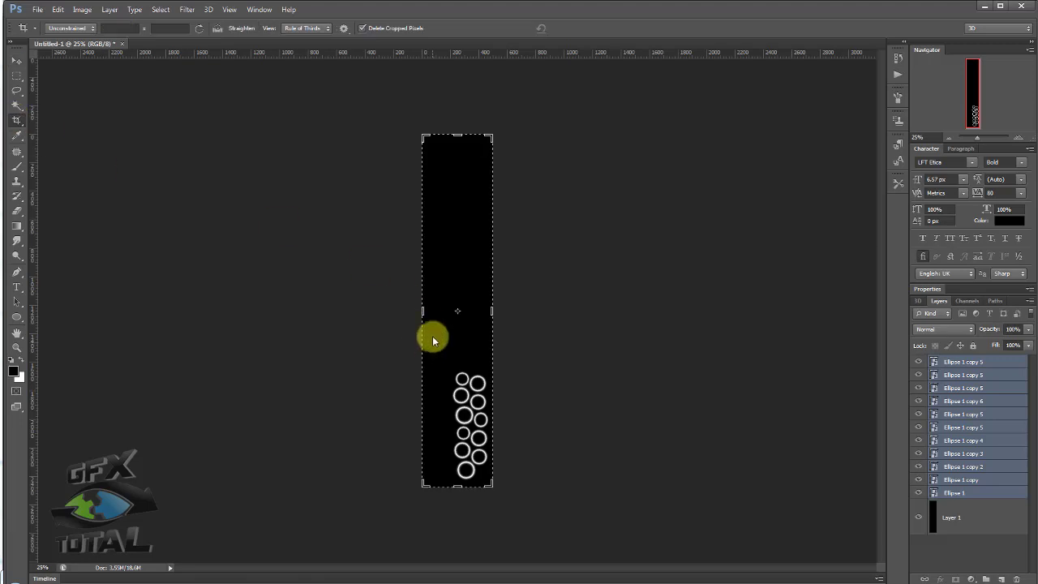
drag(422, 312, 410, 317)
key(Return)
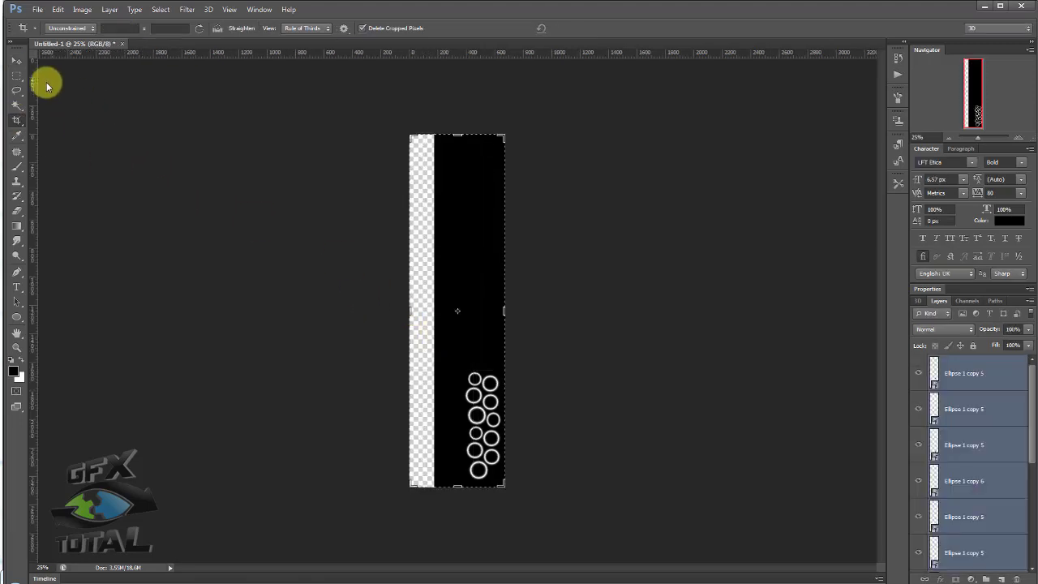
click(16, 61)
Step: Fill Layer 1 with black to cover the added area, then reselect all Ellipse layers
scroll(964, 535, down, 2)
scroll(964, 551, down, 1)
click(965, 554)
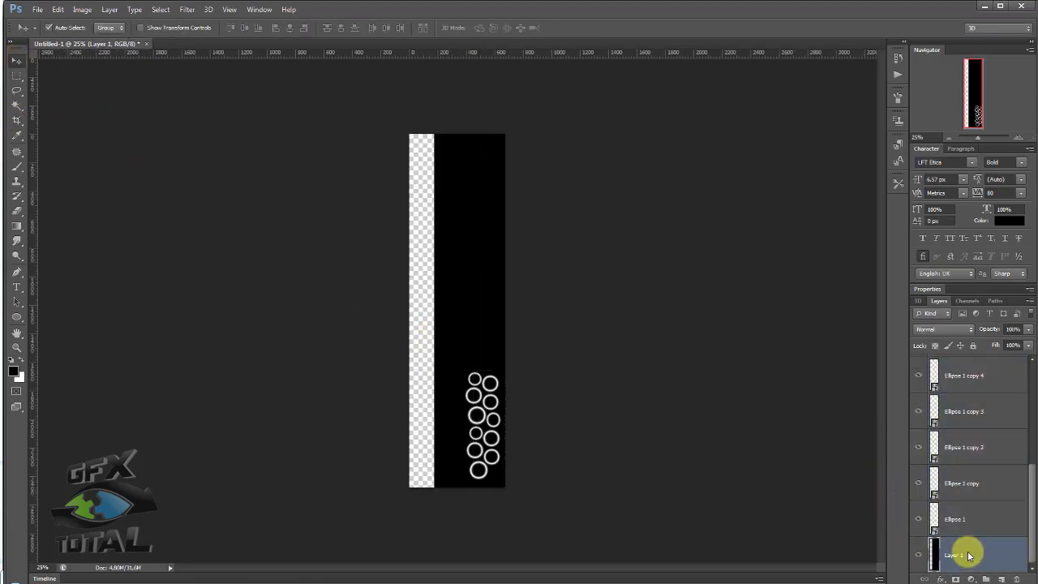
key(alt+BackSpace)
key(ctrl+BackSpace)
key(ctrl+z)
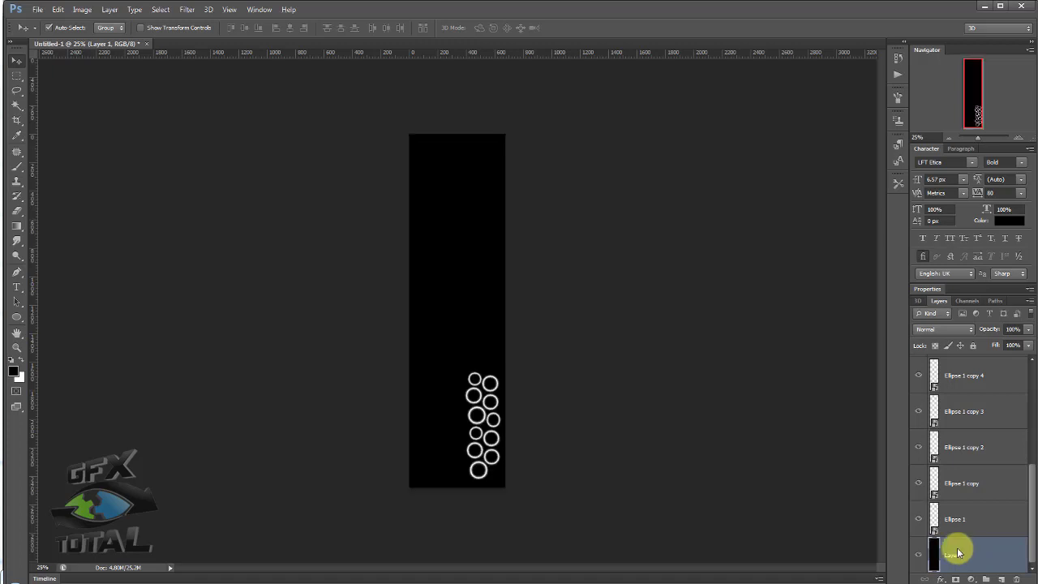
click(955, 519)
scroll(955, 494, up, 3)
shift+click(963, 374)
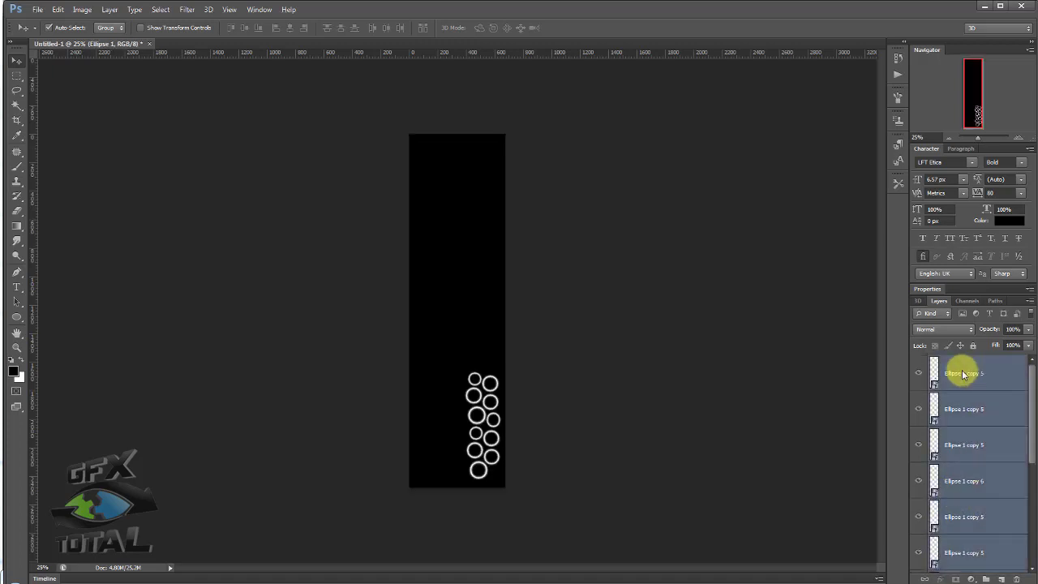
Step: Duplicate the selected ring group and move the copy up the strip
click(1018, 136)
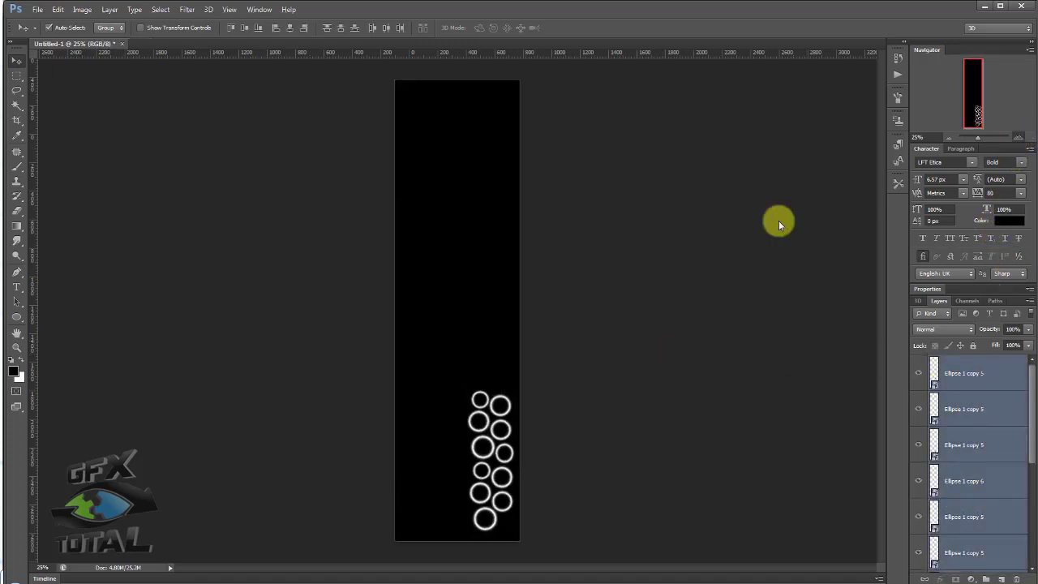
key(ctrl+plus)
alt+drag(509, 419, 511, 268)
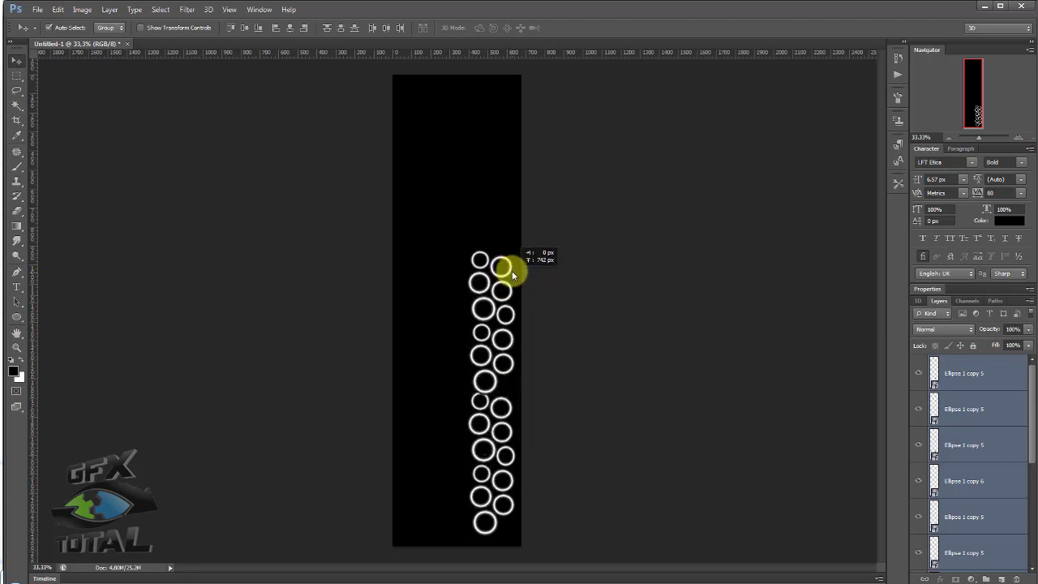
Step: Copy a single ring into the gap below, then position and enlarge it with Ctrl+T
click(533, 367)
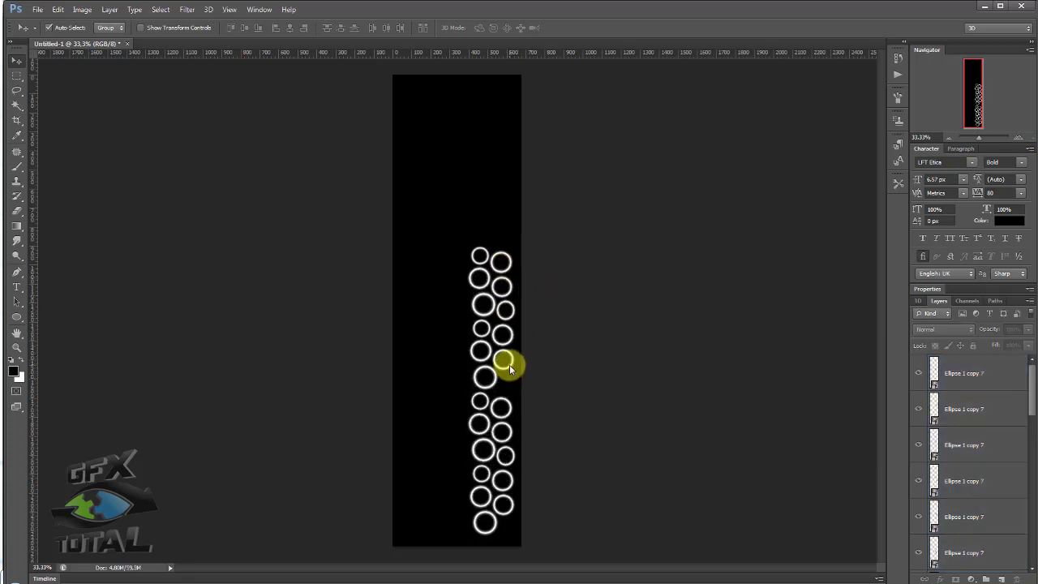
alt+drag(509, 366, 514, 391)
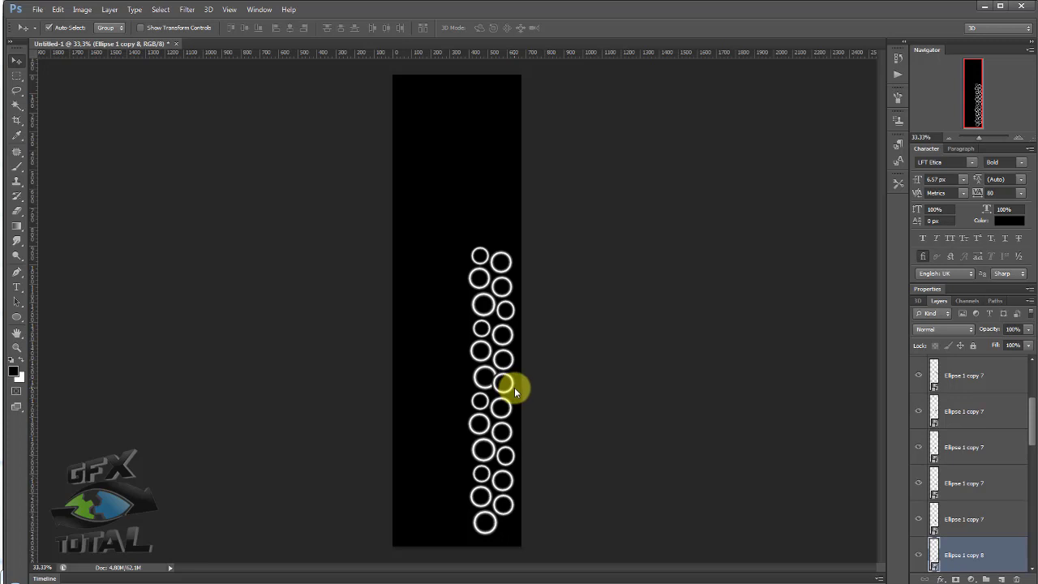
key(ctrl+t)
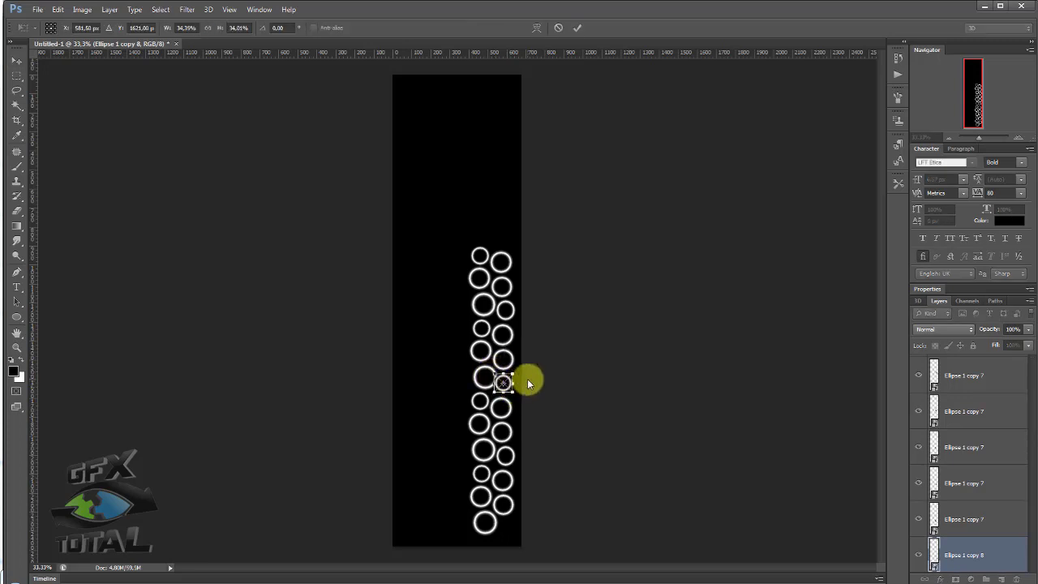
key(Return)
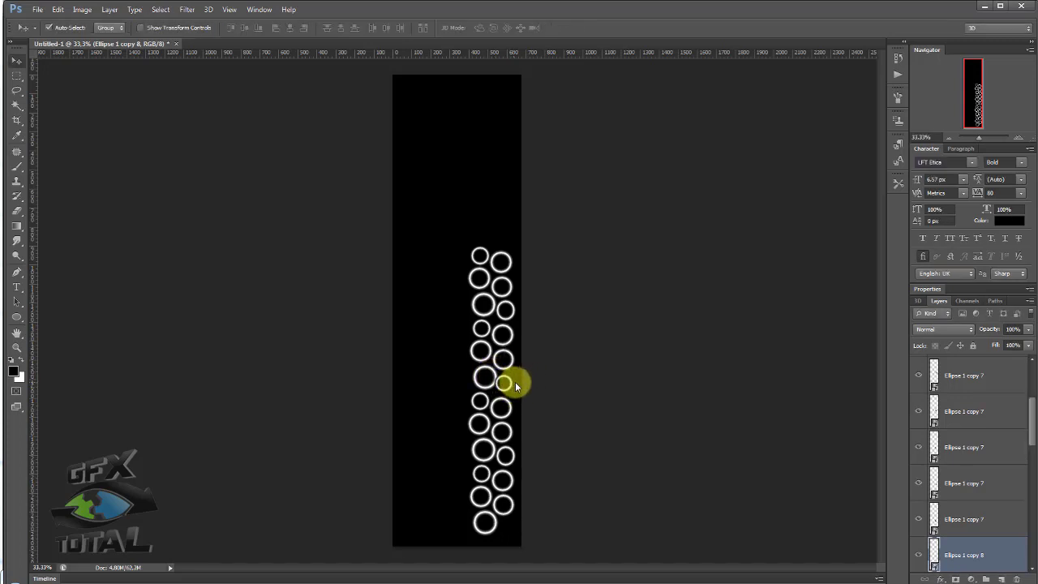
key(ctrl+t)
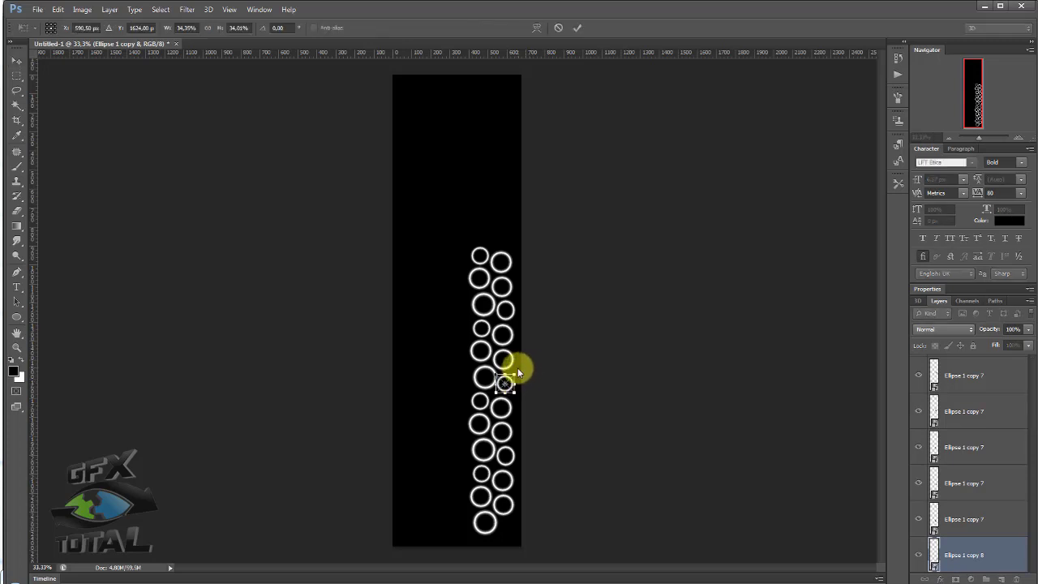
key(Return)
click(1019, 138)
alt+scroll(498, 248, up, 3)
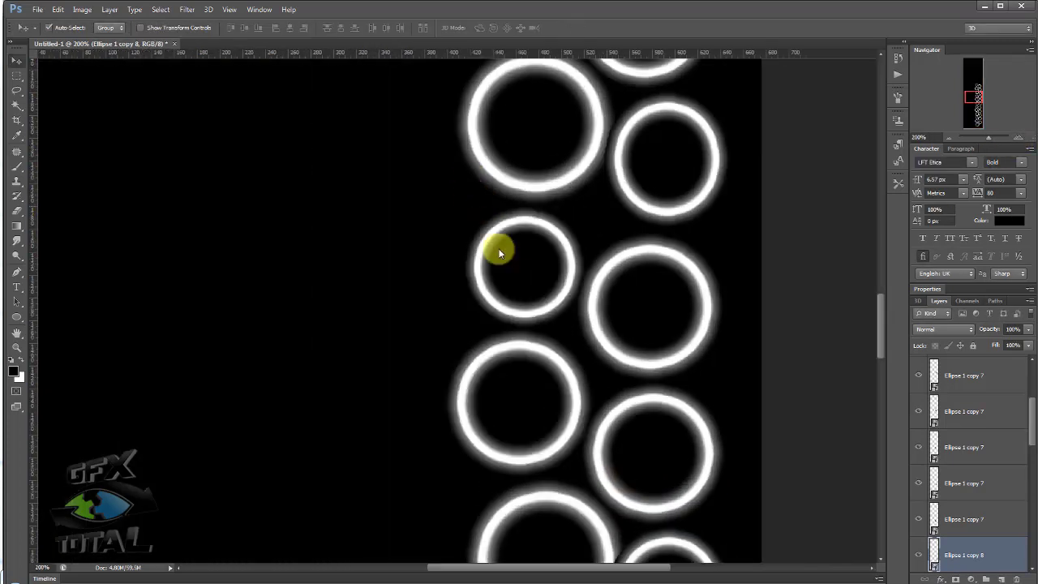
alt+scroll(490, 194, up, 2)
drag(505, 320, 514, 320)
key(ctrl+t)
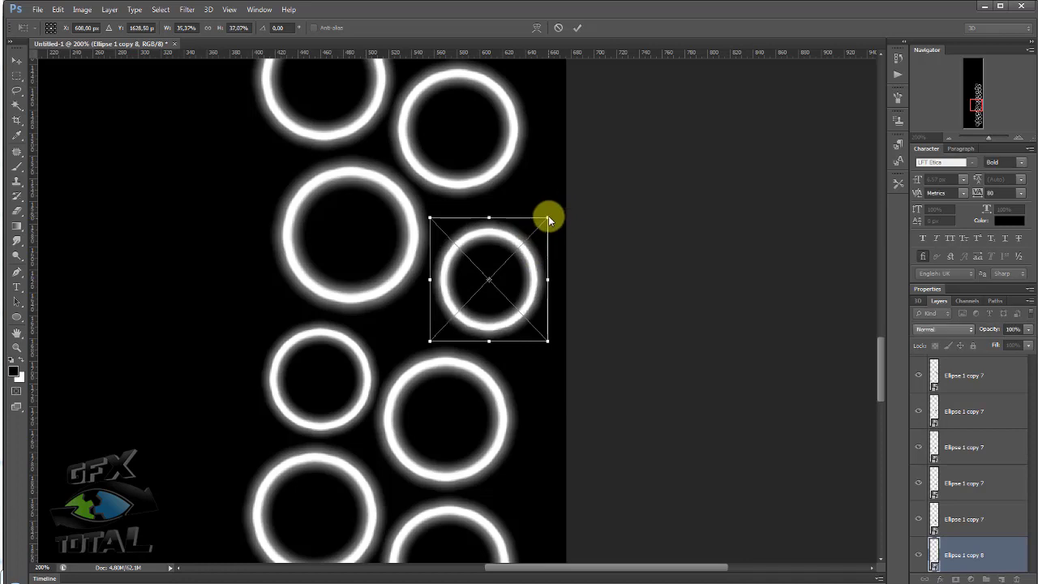
alt+shift+drag(551, 218, 558, 207)
key(Return)
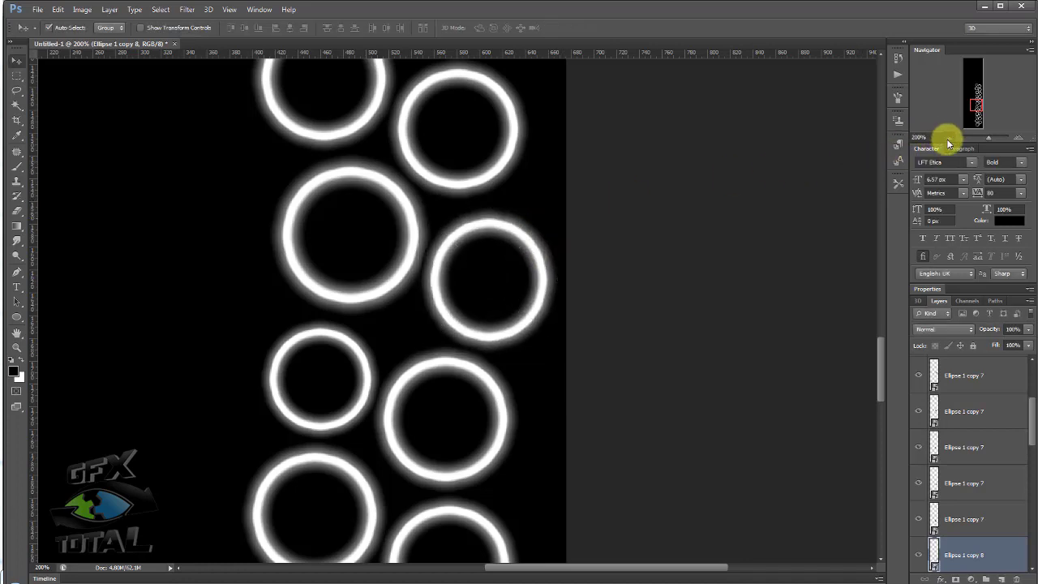
Step: Select the lower ring layers, Alt-drag them up to the strip's top, and nudge into place
click(948, 138)
click(947, 139)
click(947, 139)
click(948, 139)
click(948, 139)
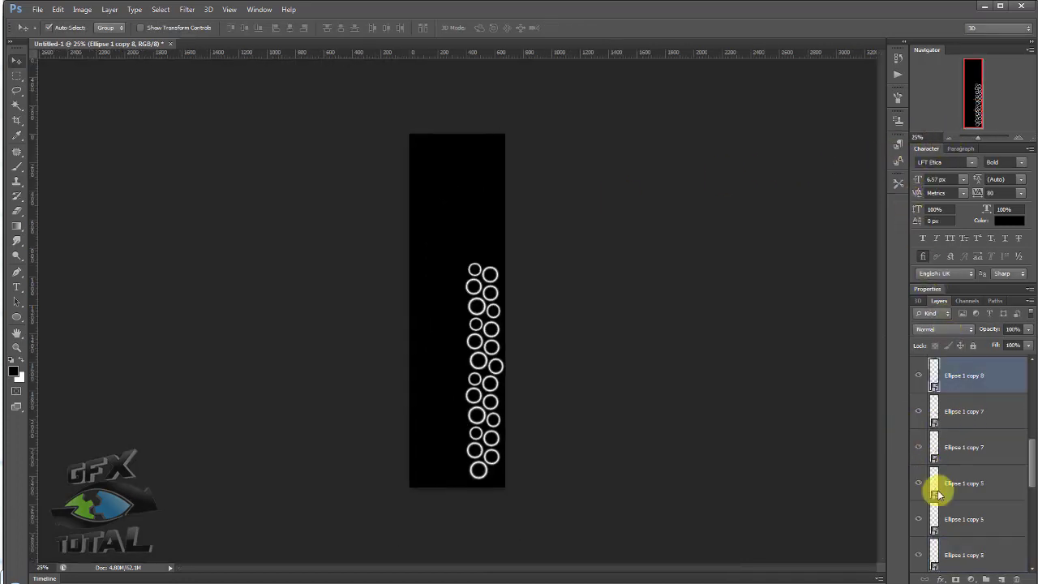
scroll(933, 486, down, 3)
scroll(964, 519, down, 5)
click(966, 519)
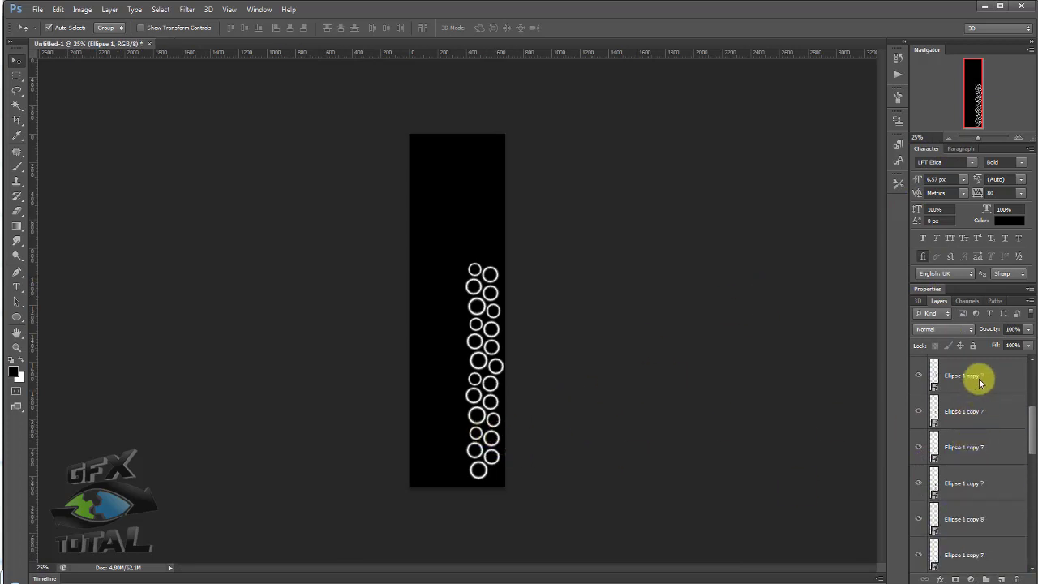
click(483, 277)
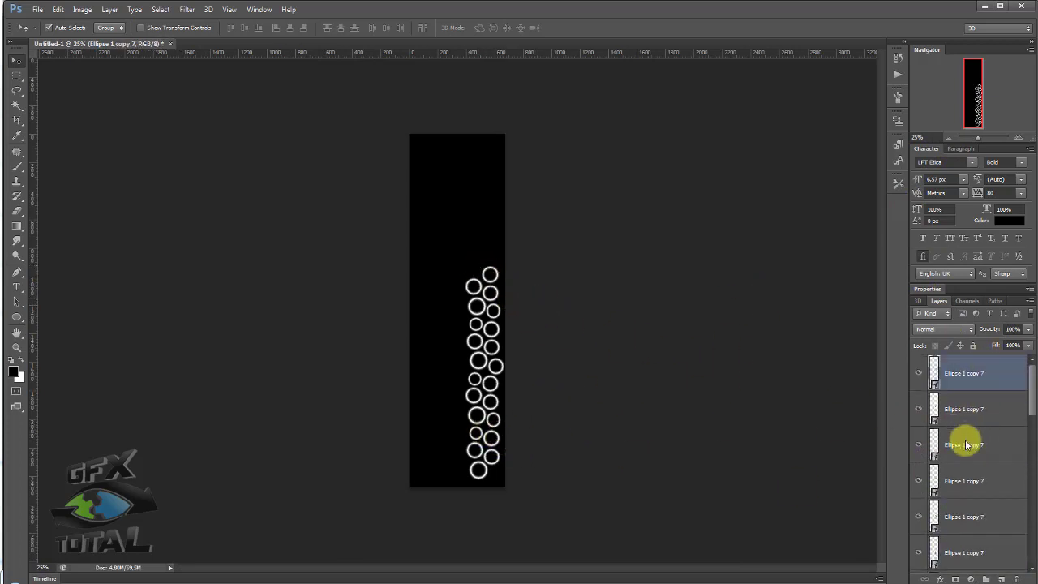
scroll(964, 437, down, 3)
scroll(957, 495, down, 3)
shift+click(969, 519)
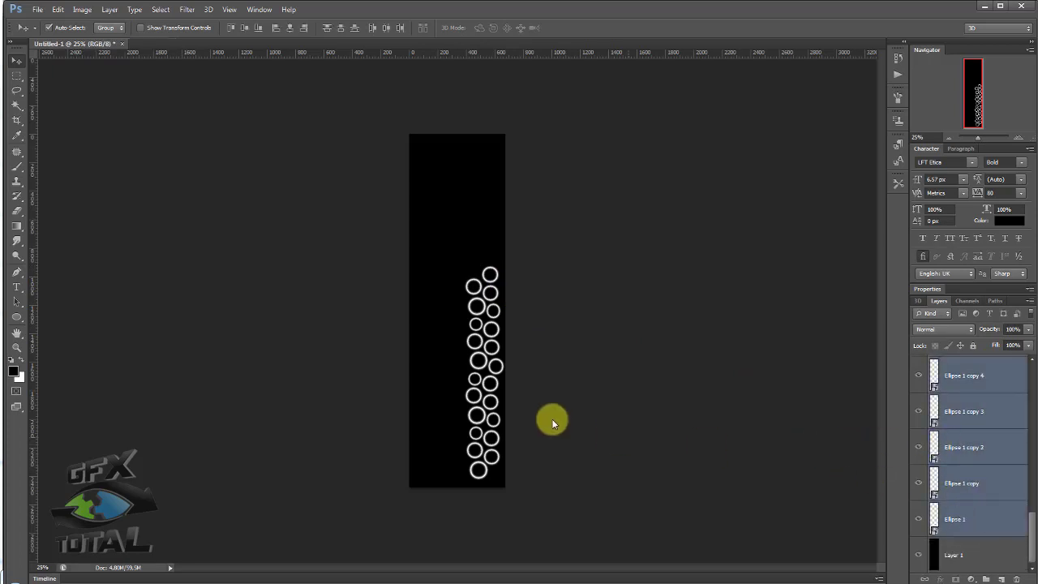
alt+shift+drag(498, 393, 493, 192)
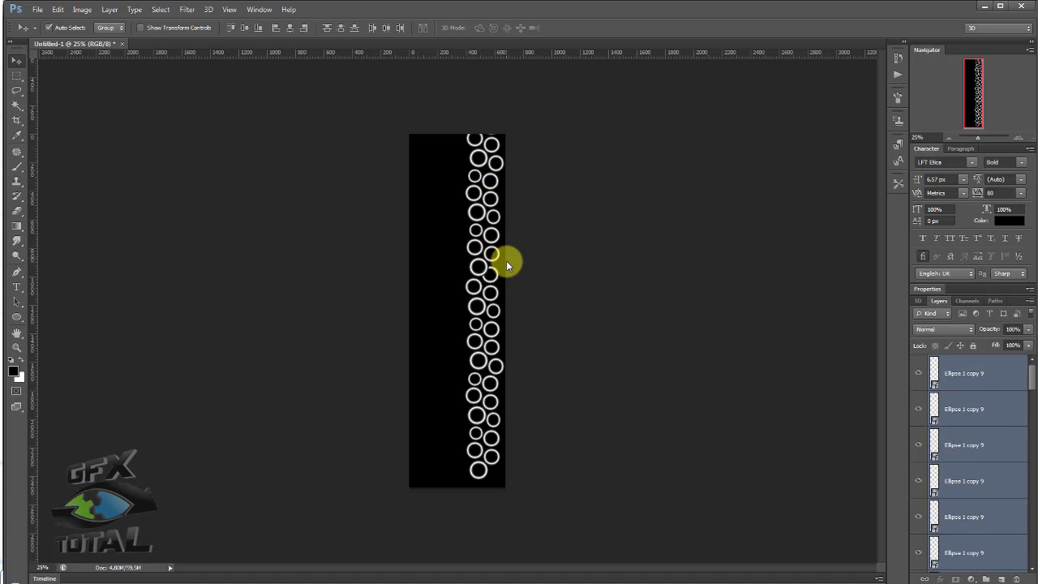
key(Up)
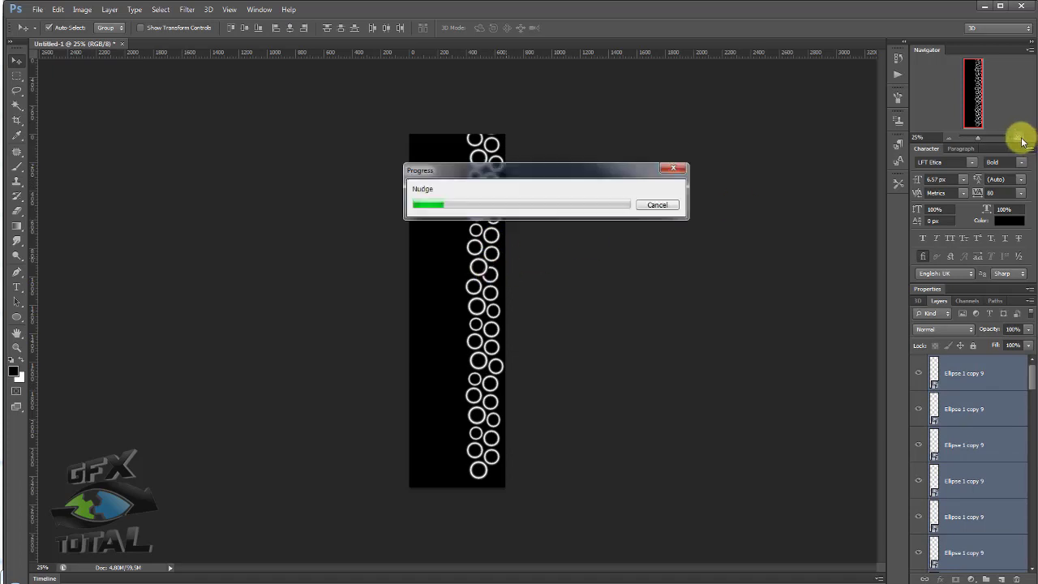
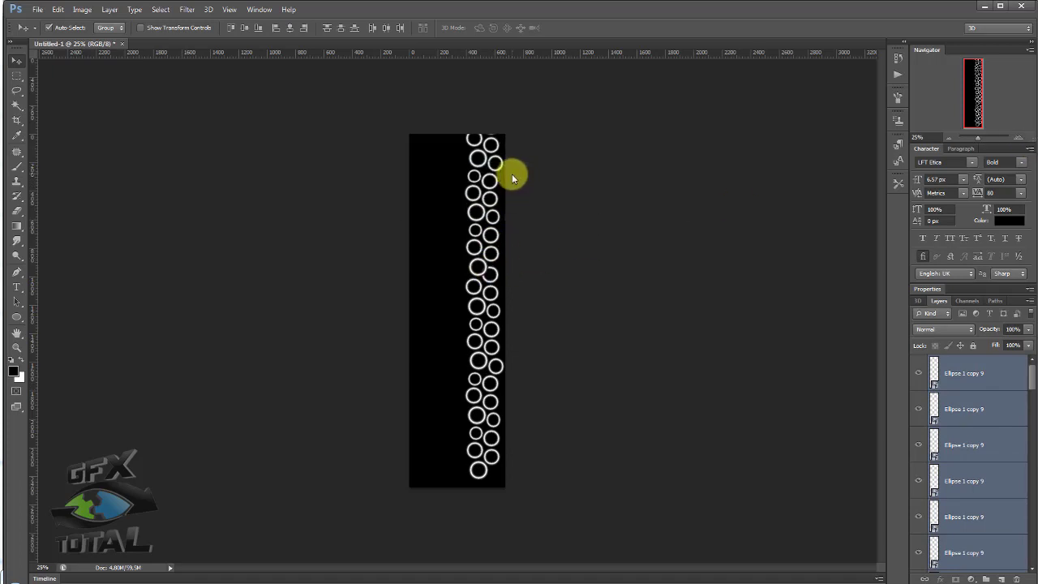
Step: Nudge the selected ring circles down and free-transform a single circle on the strip
click(1018, 138)
click(1018, 138)
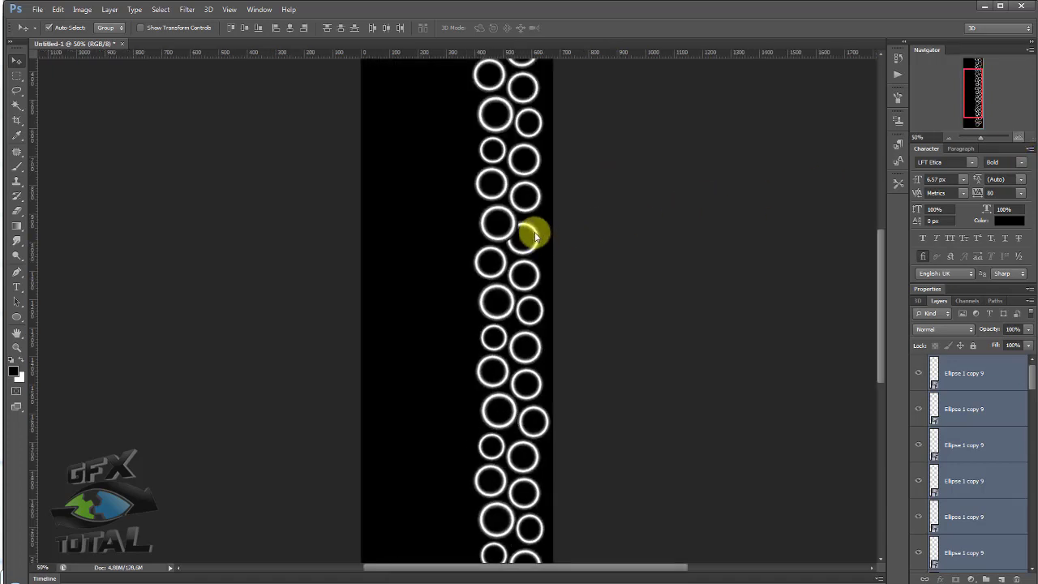
key(Down)
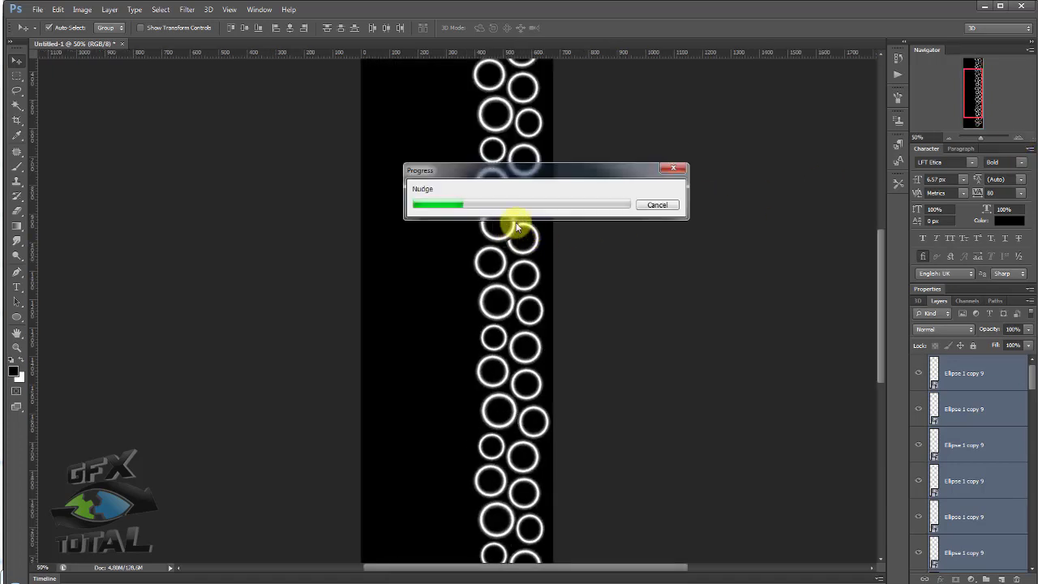
click(515, 221)
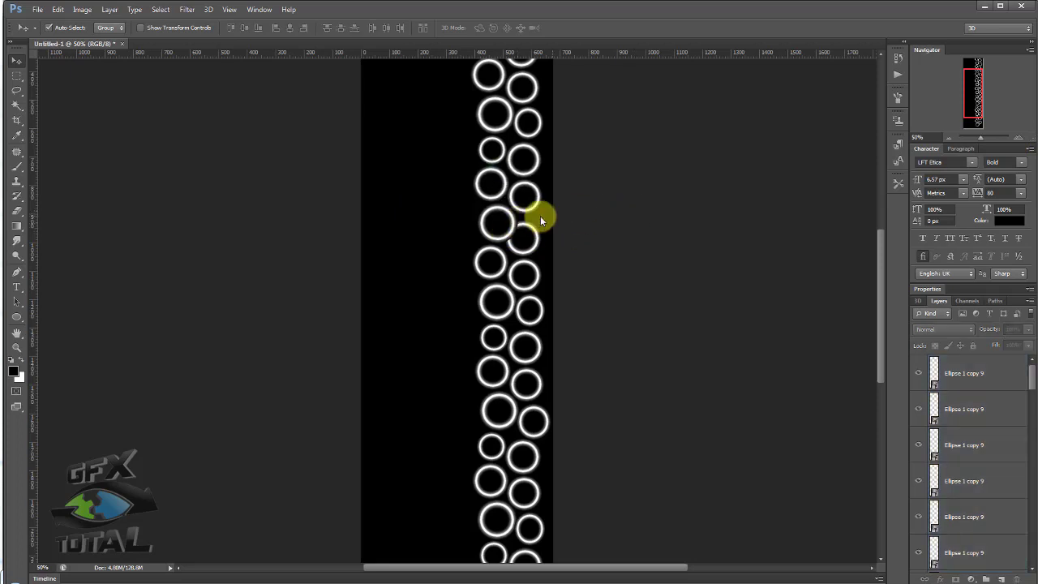
click(516, 225)
key(ctrl+t)
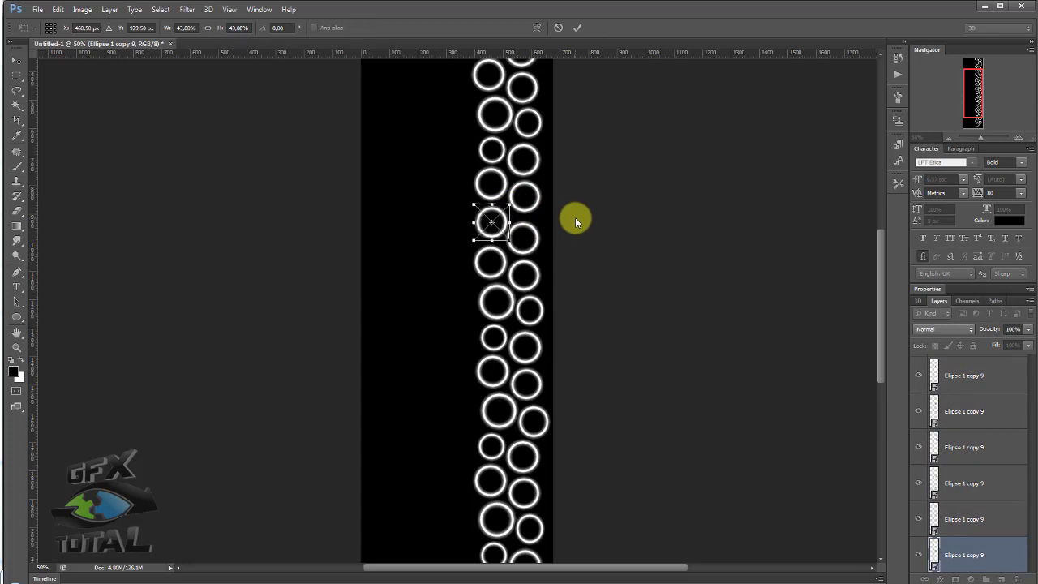
key(Return)
click(949, 137)
click(950, 138)
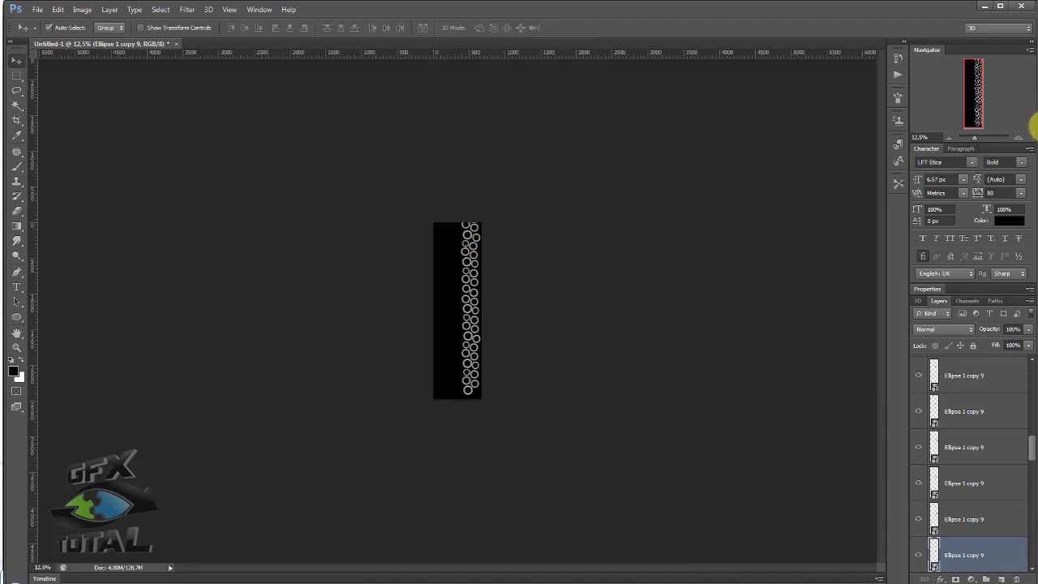
click(1018, 138)
click(1018, 138)
click(1018, 138)
scroll(970, 412, up, 5)
scroll(967, 389, up, 3)
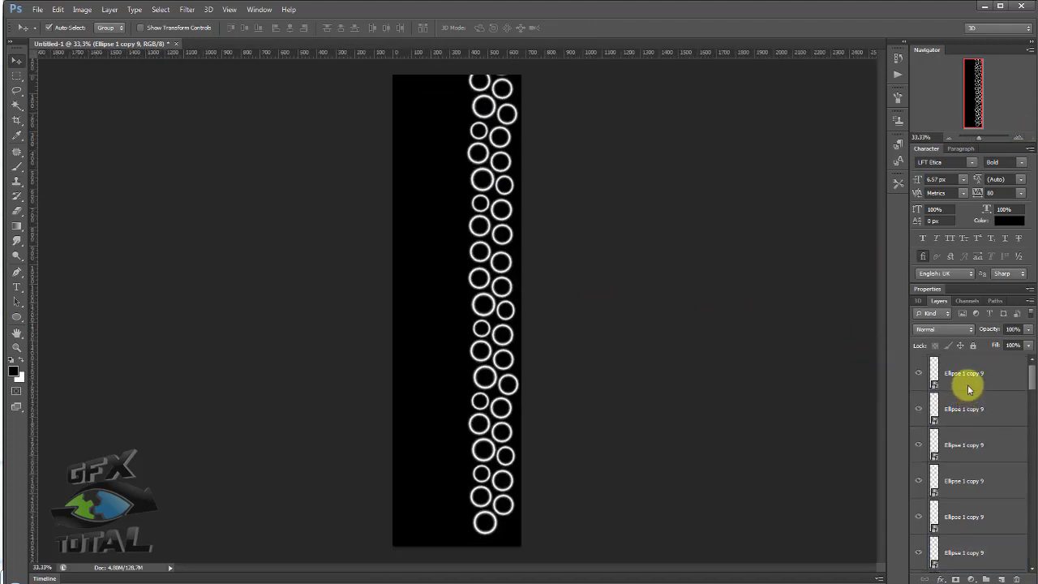
Step: Move and resize circles near the top to fill the gap at the top of the black strip
click(967, 365)
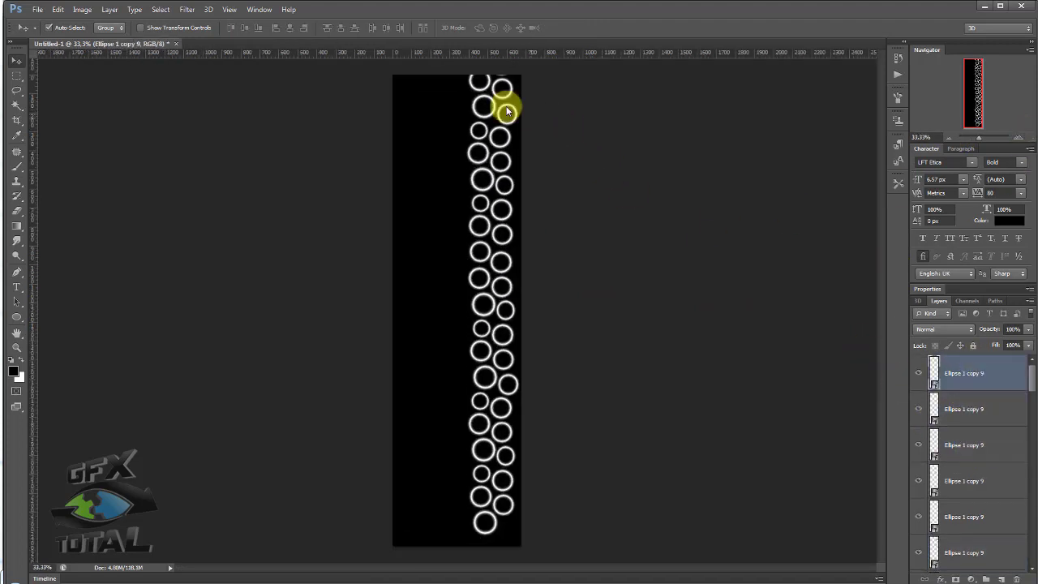
click(501, 80)
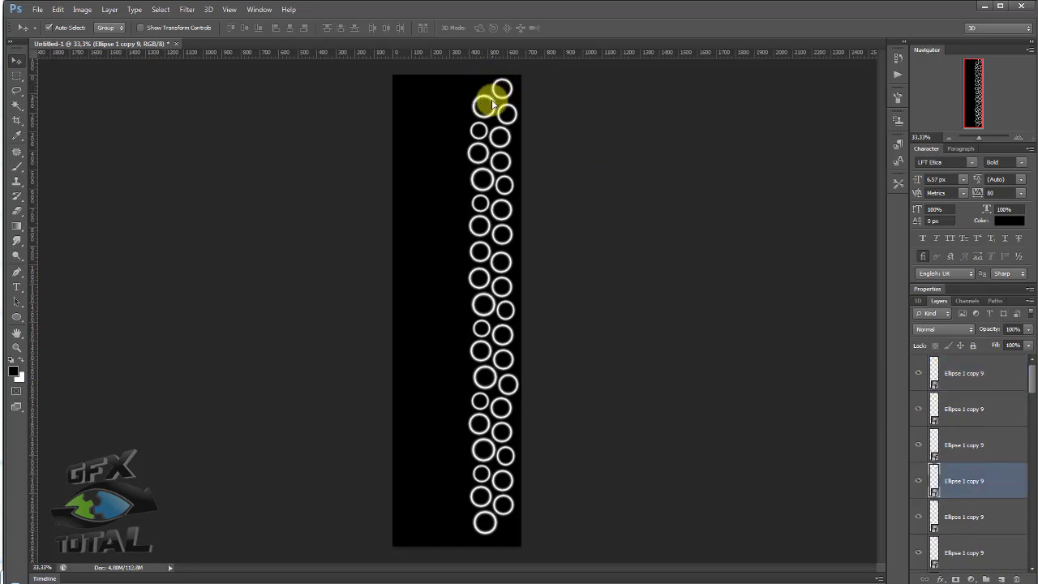
click(493, 104)
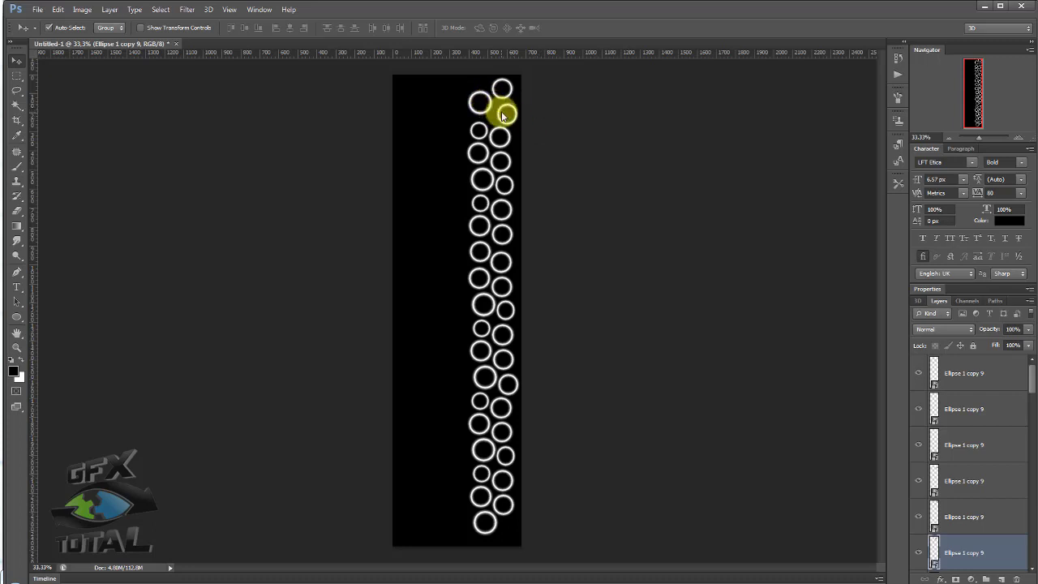
drag(502, 116, 498, 114)
click(497, 101)
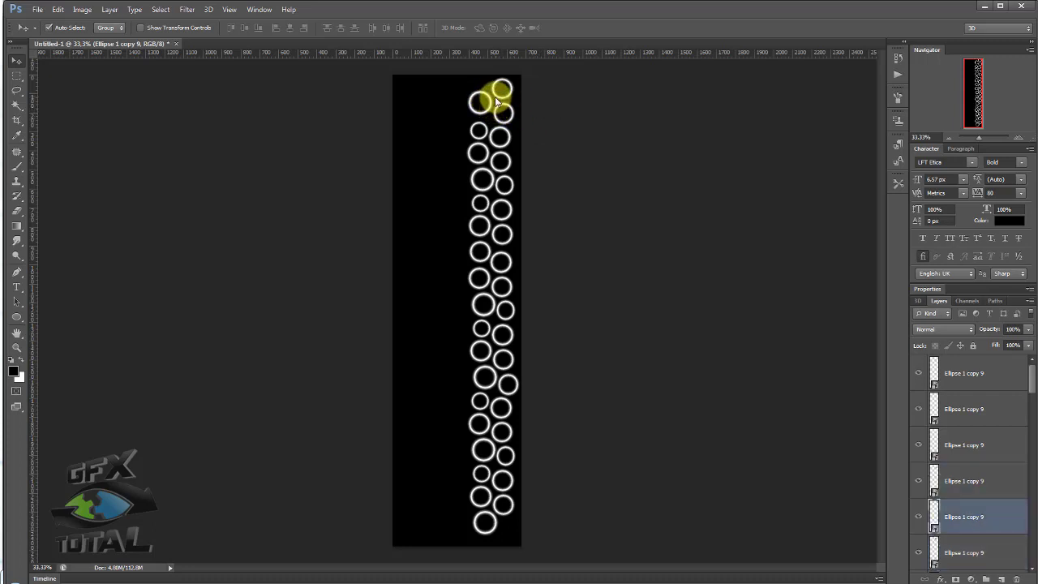
drag(487, 132, 495, 120)
key(ctrl+t)
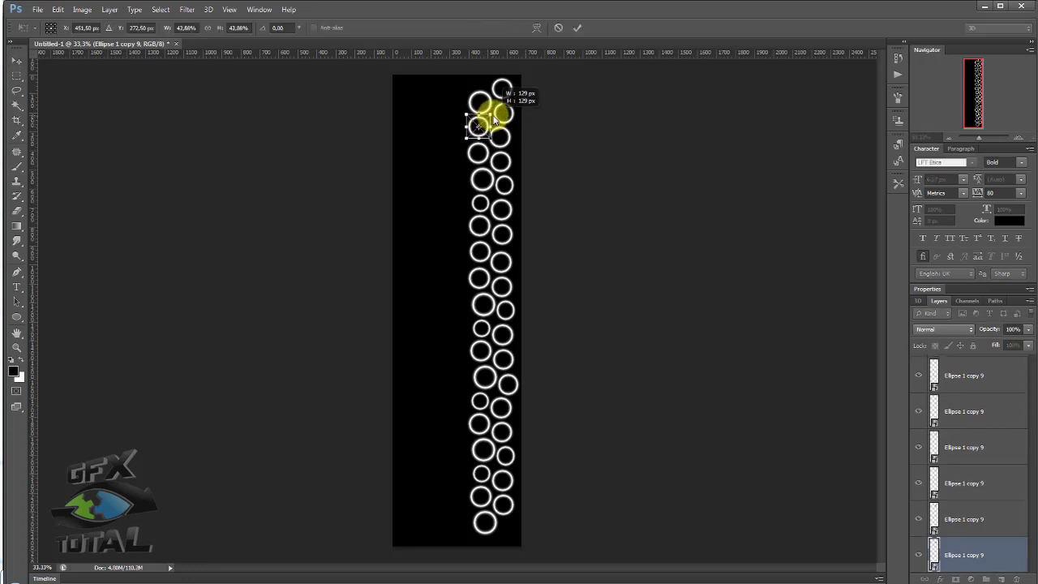
key(Return)
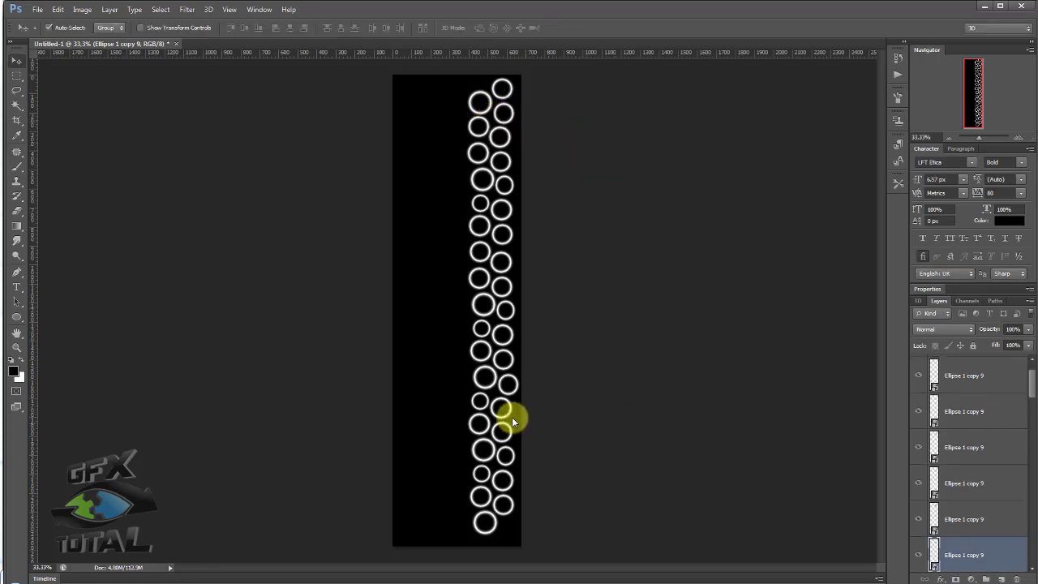
key(ctrl+s)
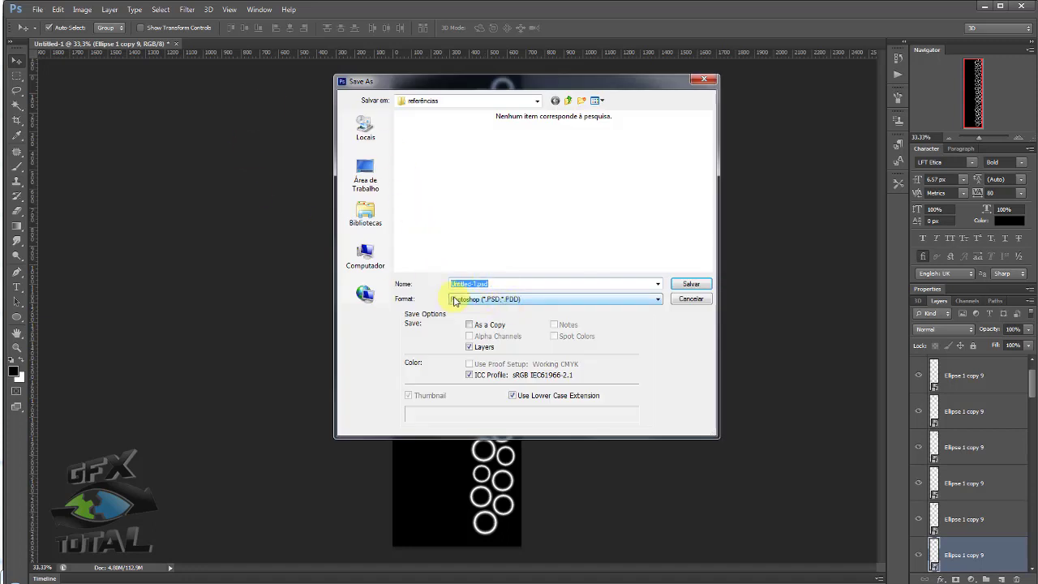
Step: Save the pattern as vetosas.psd in a new folder named textura
click(569, 102)
click(582, 100)
text(textura)
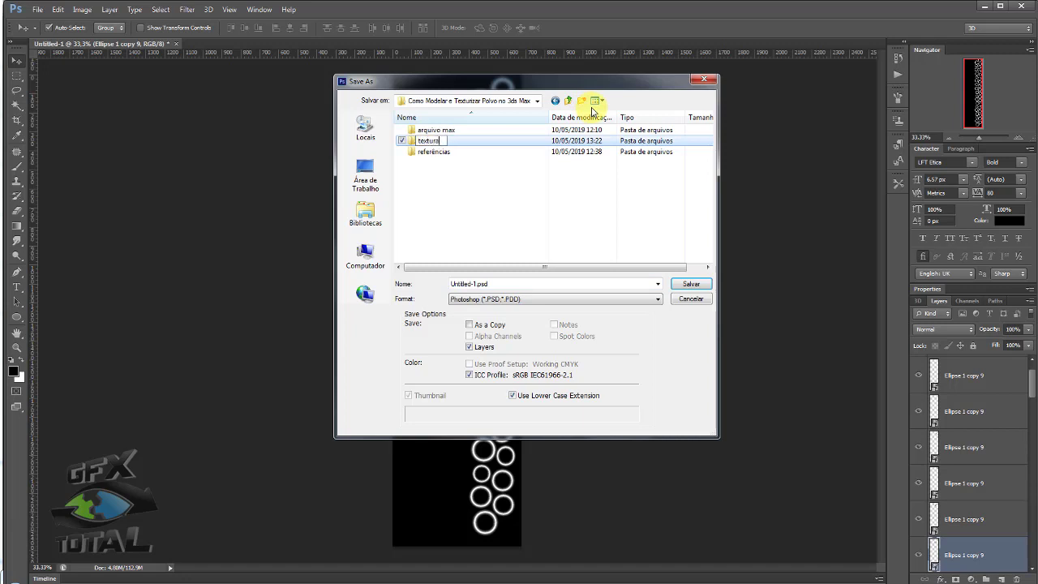
key(Return)
key(Return)
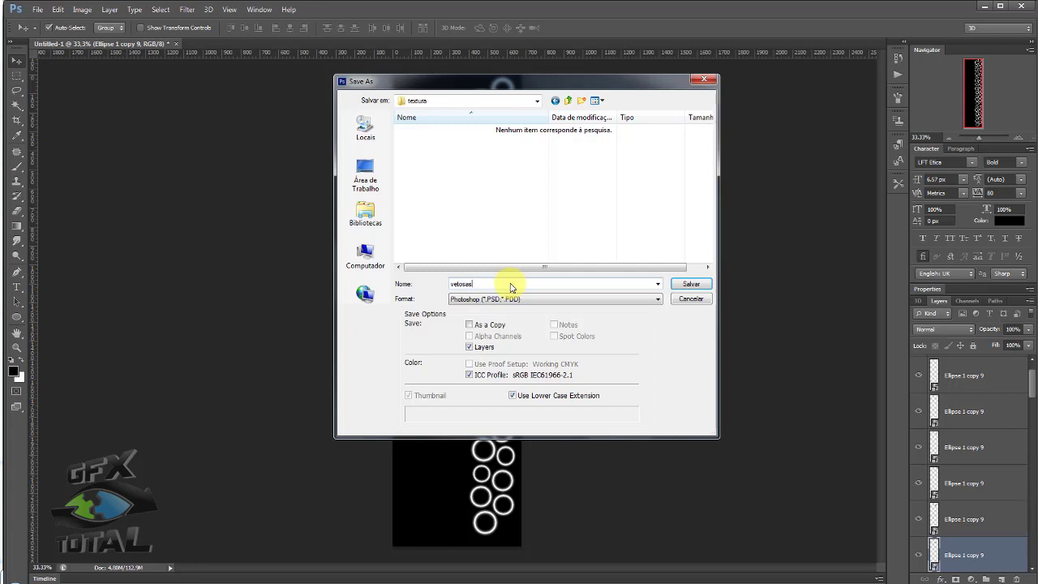
key(Return)
Step: Save a JPEG copy of the pattern, accepting the default JPEG options
key(ctrl+shift+s)
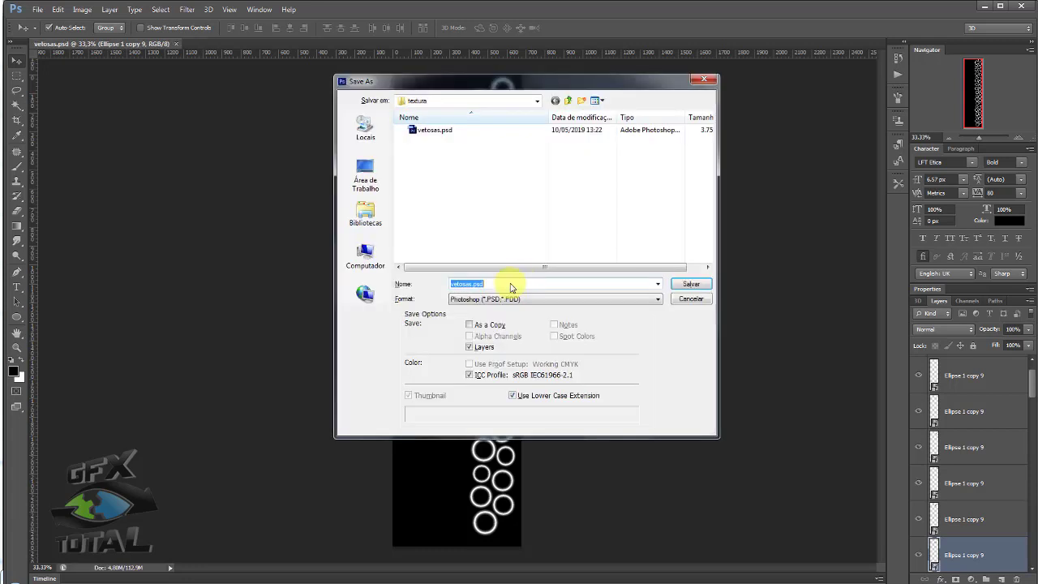
click(496, 299)
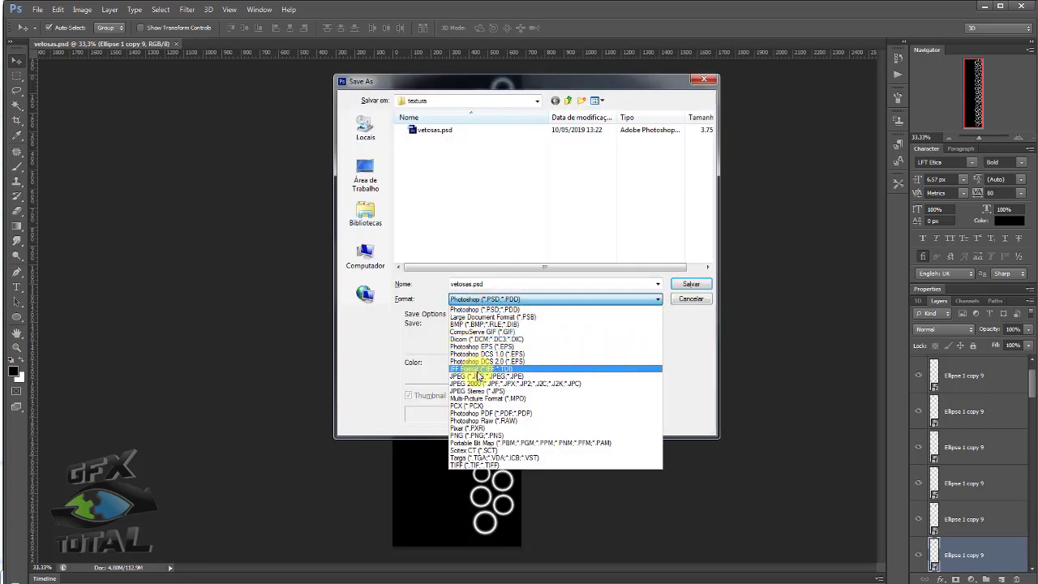
click(477, 375)
click(689, 284)
key(Return)
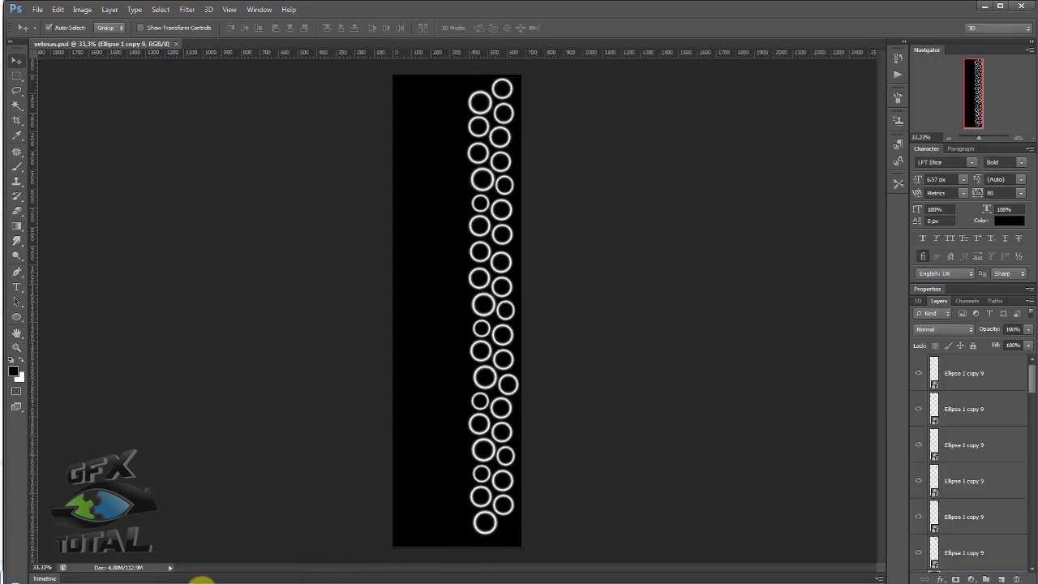
Step: Create Material #25 from vetosas.jpg in the textura folder and apply it to the tentacle
click(203, 581)
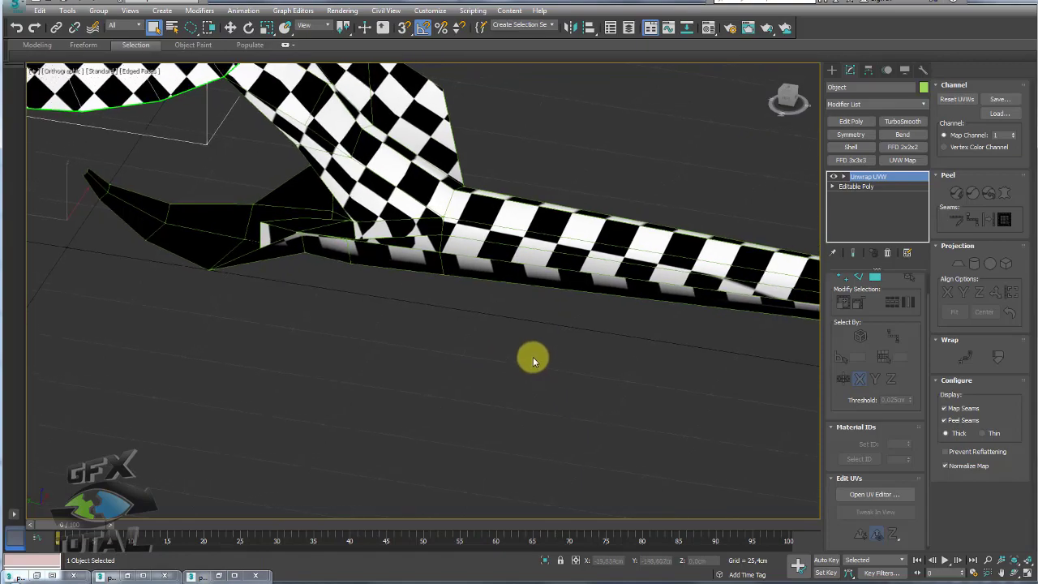
alt+middle_drag(530, 357, 524, 303)
scroll(586, 350, up, 3)
alt+middle_drag(585, 350, 578, 279)
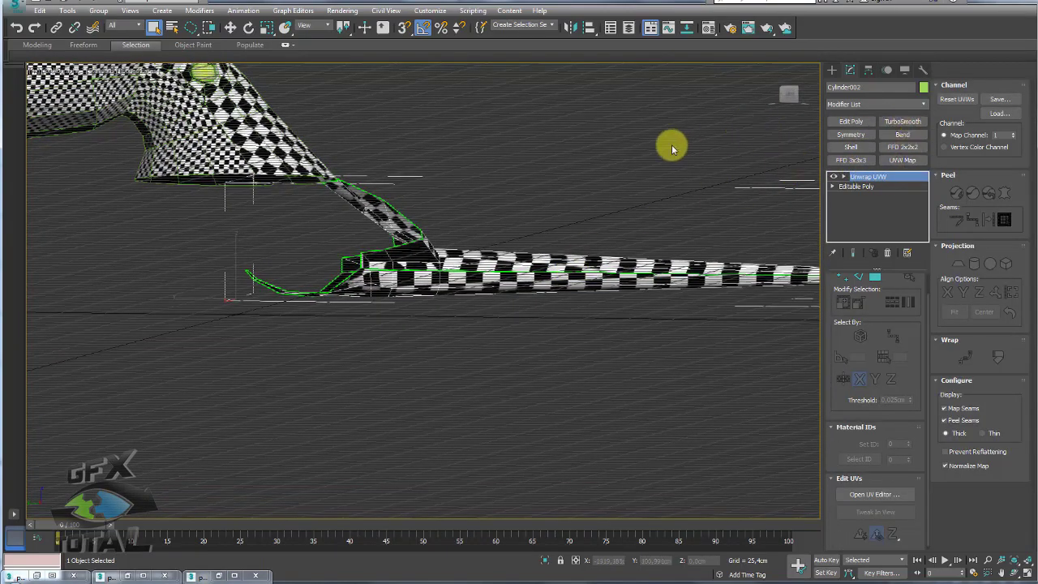
middle_drag(671, 148, 634, 116)
click(708, 28)
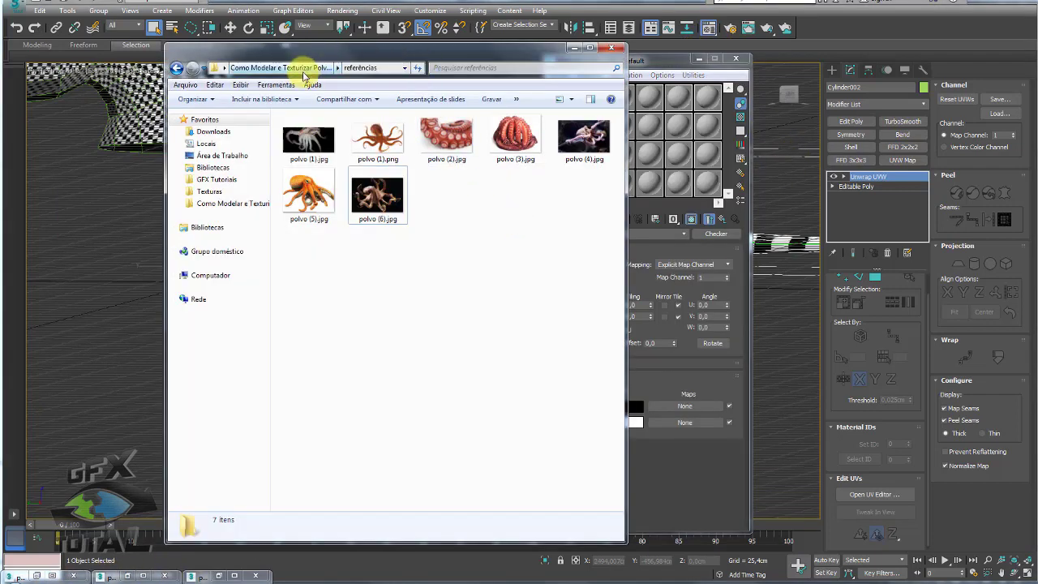
click(301, 67)
drag(377, 57, 231, 83)
double_click(175, 182)
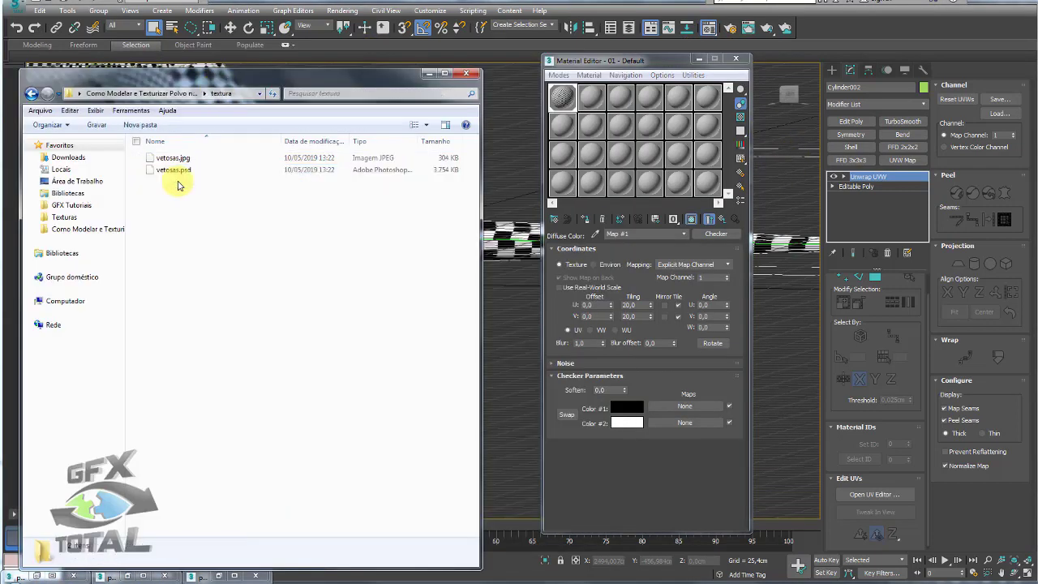
drag(173, 158, 591, 97)
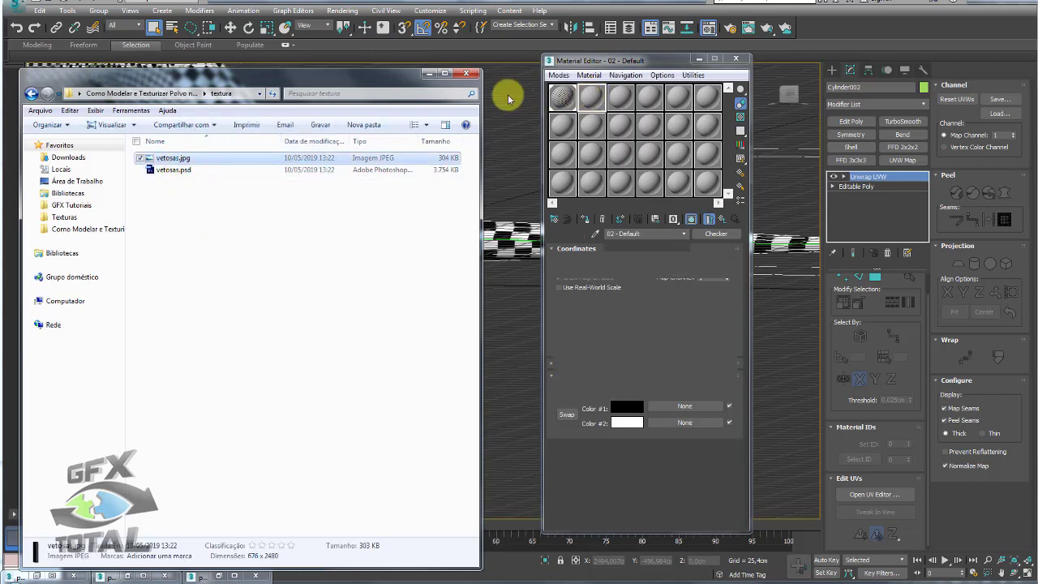
click(464, 75)
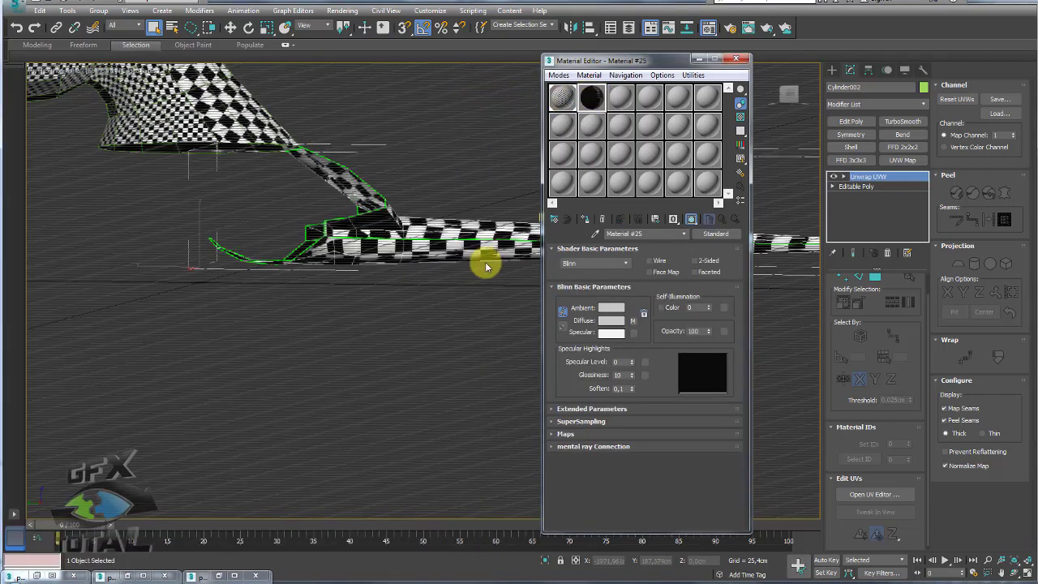
drag(475, 253, 475, 253)
Step: Add a second Unwrap UVW modifier to the textured tentacle
alt+middle_drag(507, 266, 359, 240)
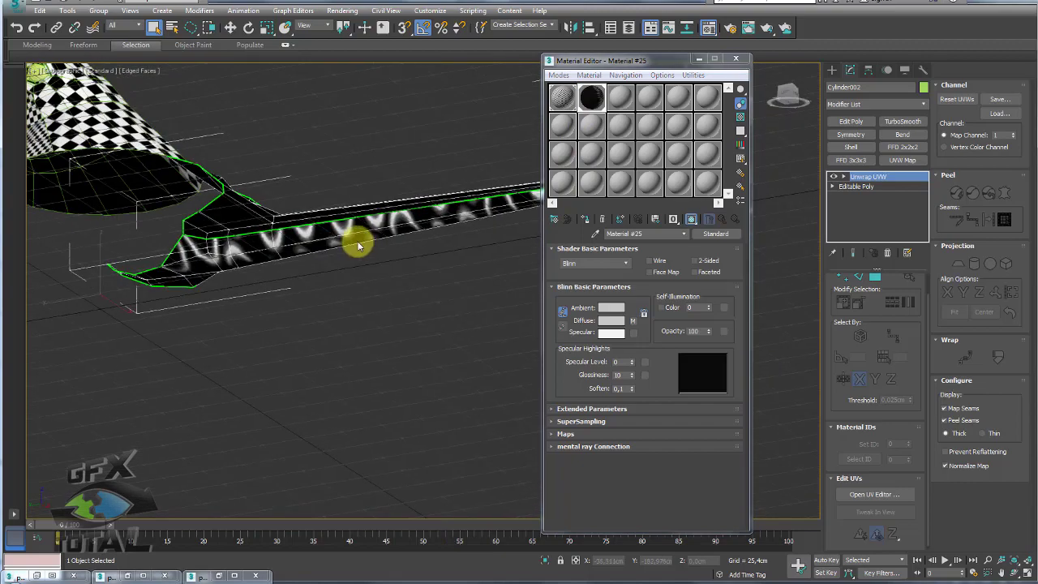
click(701, 58)
mouse_move(600, 168)
alt+middle_down()
mouse_move(556, 235)
mouse_move(621, 204)
mouse_move(730, 190)
alt+middle_up()
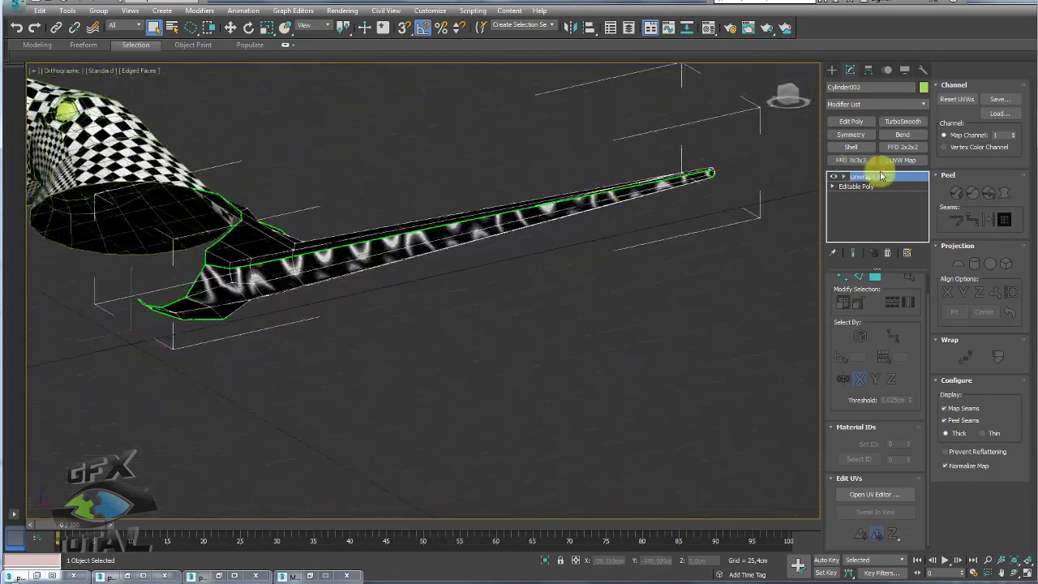
click(922, 104)
drag(927, 226, 927, 486)
click(856, 451)
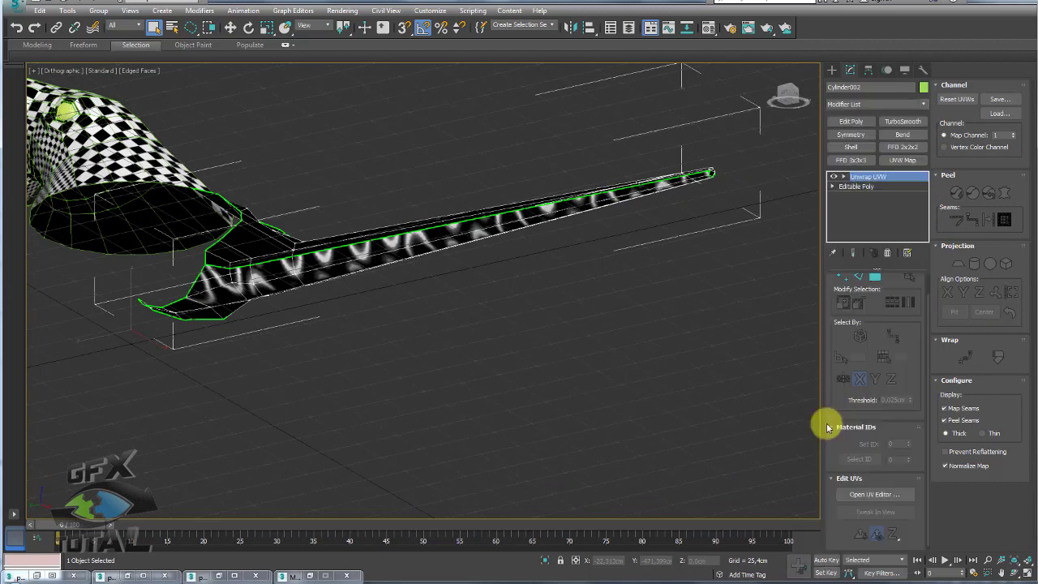
Step: In Edit UVWs, show Map #2 (vetosas.jpg) as background and select the tentacle's UV faces
click(874, 494)
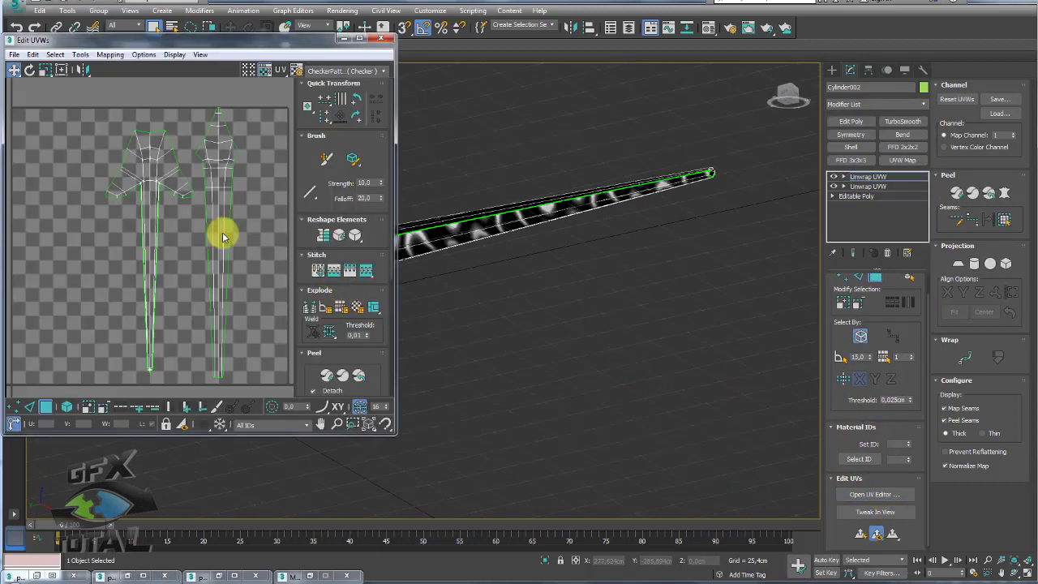
click(343, 70)
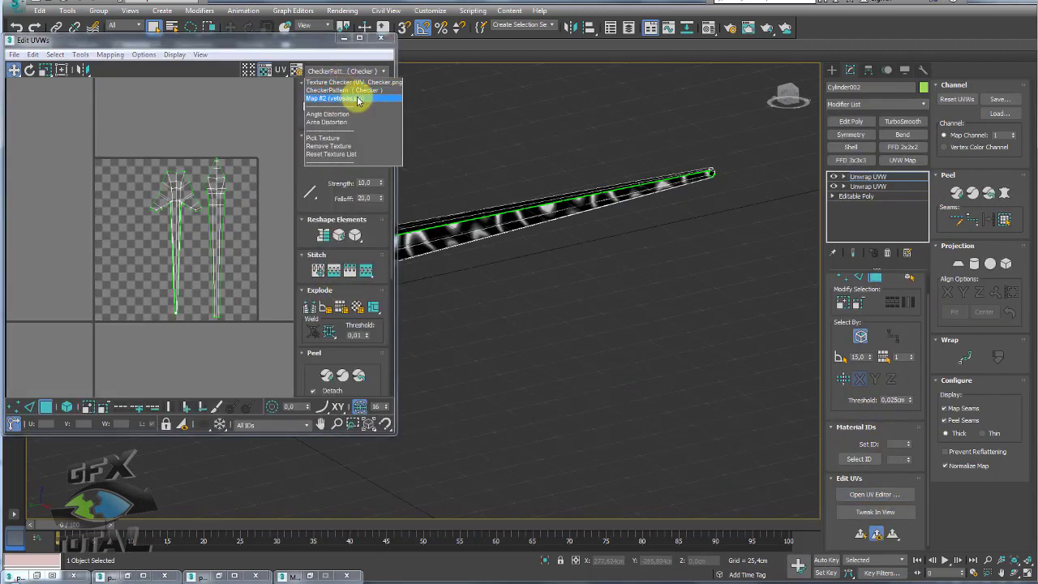
click(342, 99)
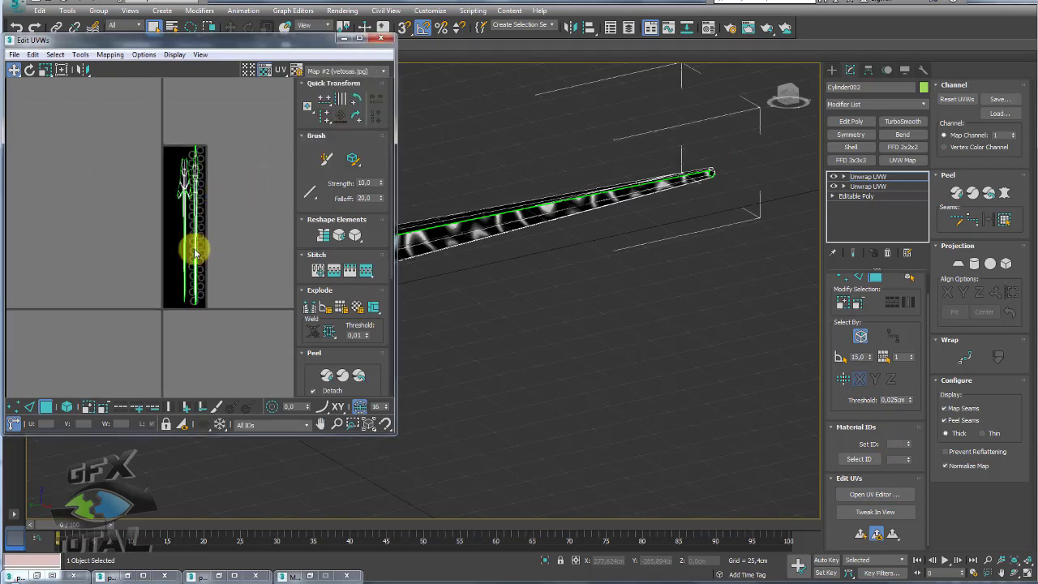
click(65, 407)
drag(128, 127, 245, 326)
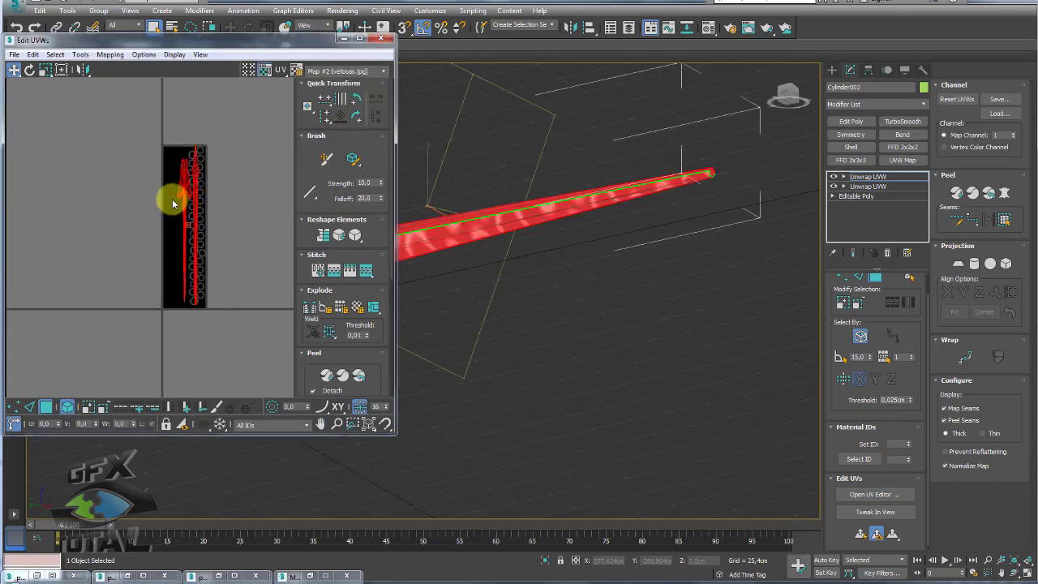
scroll(168, 170, up, 1)
Step: Freeform-reshape the UV shell over the sucker strip, undoing one unwanted stretch
click(62, 70)
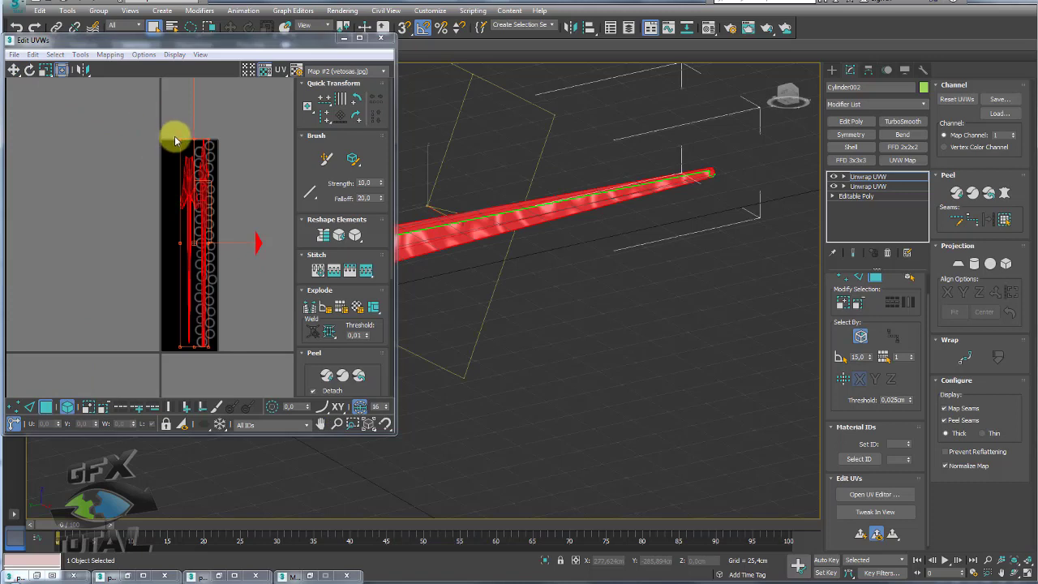
drag(178, 143, 100, 132)
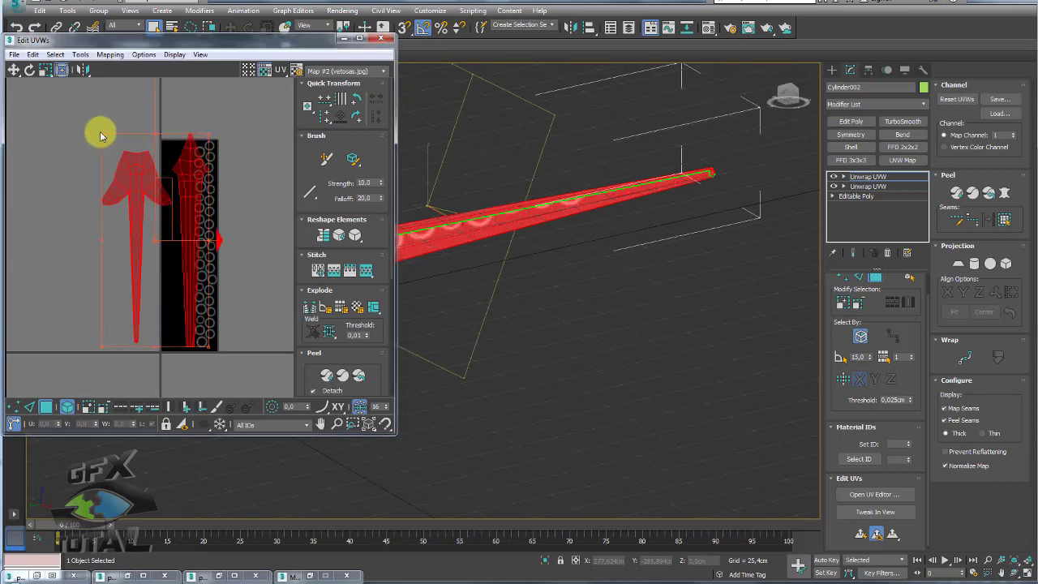
key(ctrl+z)
click(181, 267)
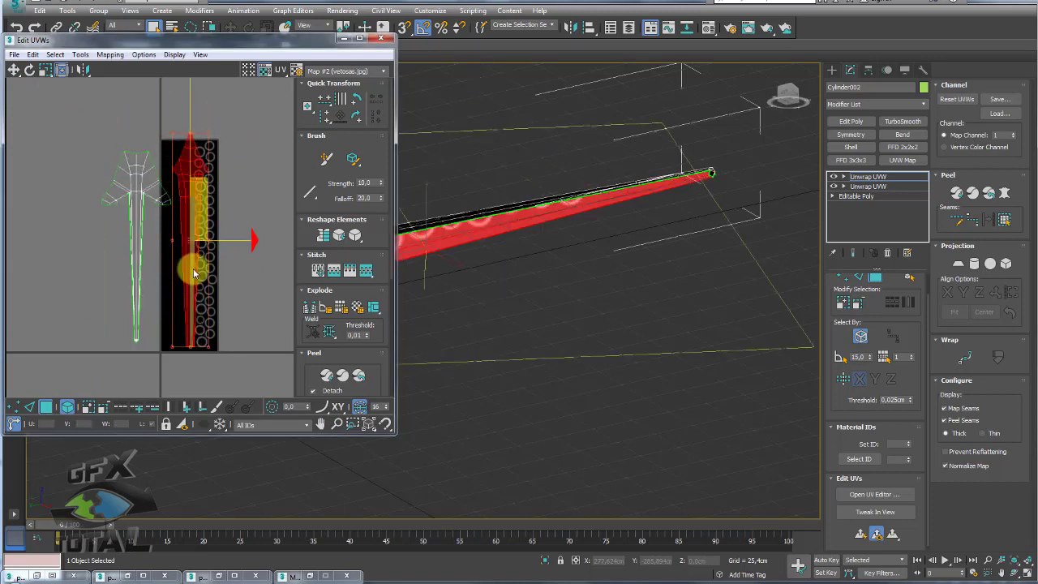
drag(226, 247, 239, 234)
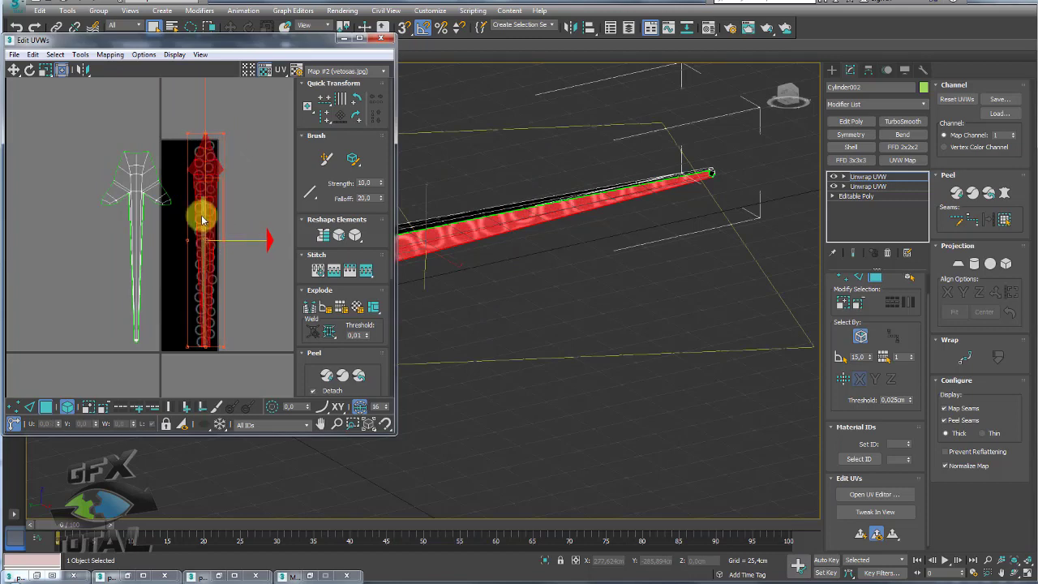
scroll(202, 223, up, 3)
scroll(223, 278, up, 2)
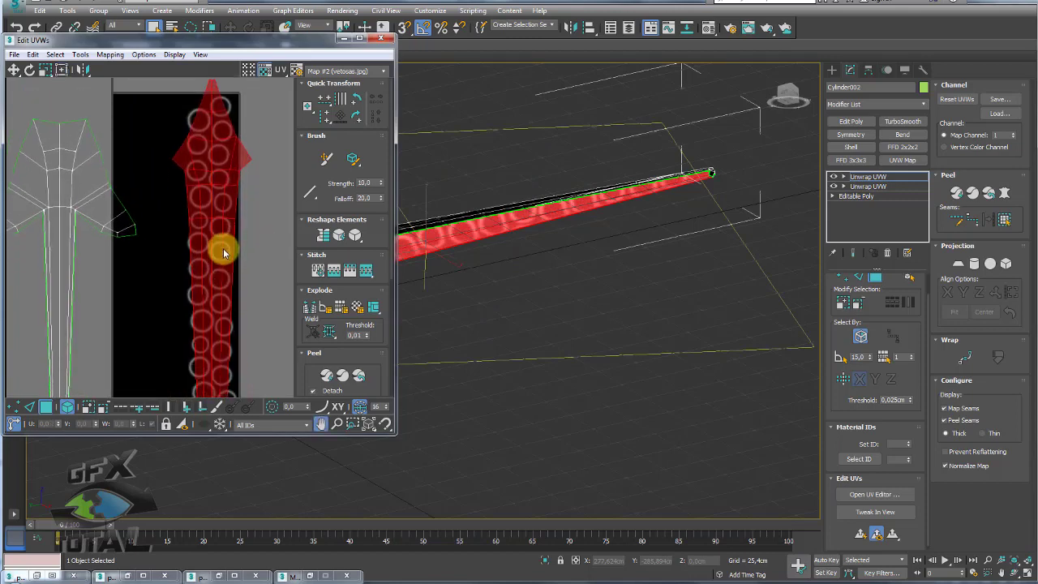
alt+middle_drag(588, 246, 568, 241)
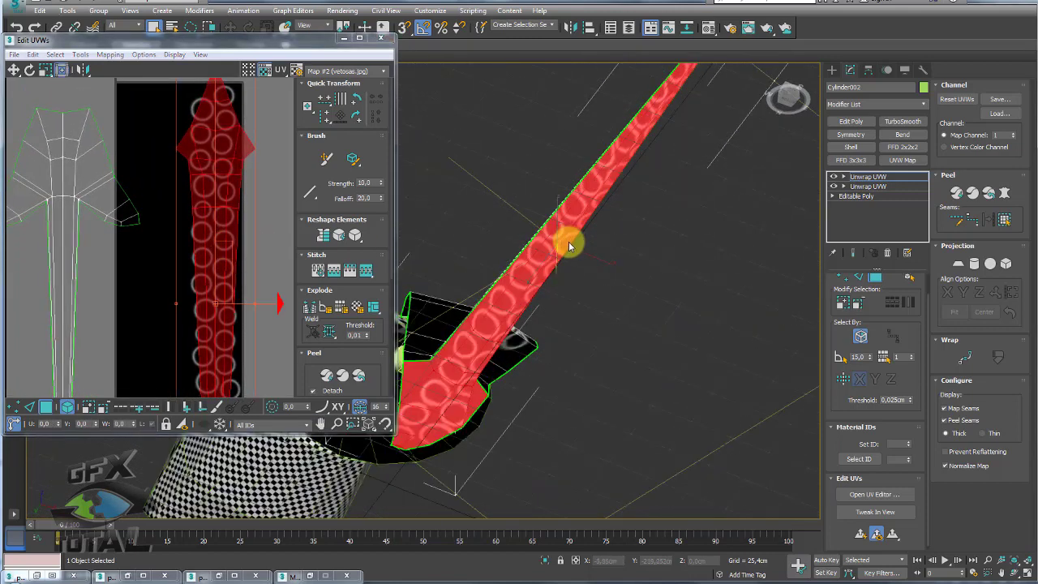
scroll(592, 247, up, 3)
scroll(609, 253, down, 3)
alt+middle_drag(655, 268, 616, 268)
Step: Scale the UV shell to match the sucker strip's width
click(45, 69)
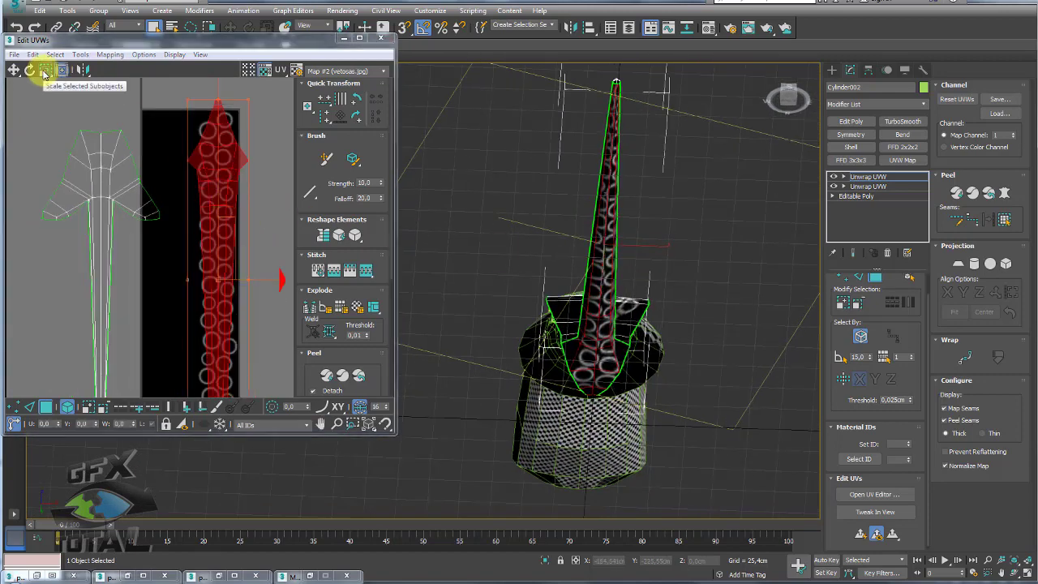
drag(216, 252, 224, 252)
drag(230, 251, 225, 252)
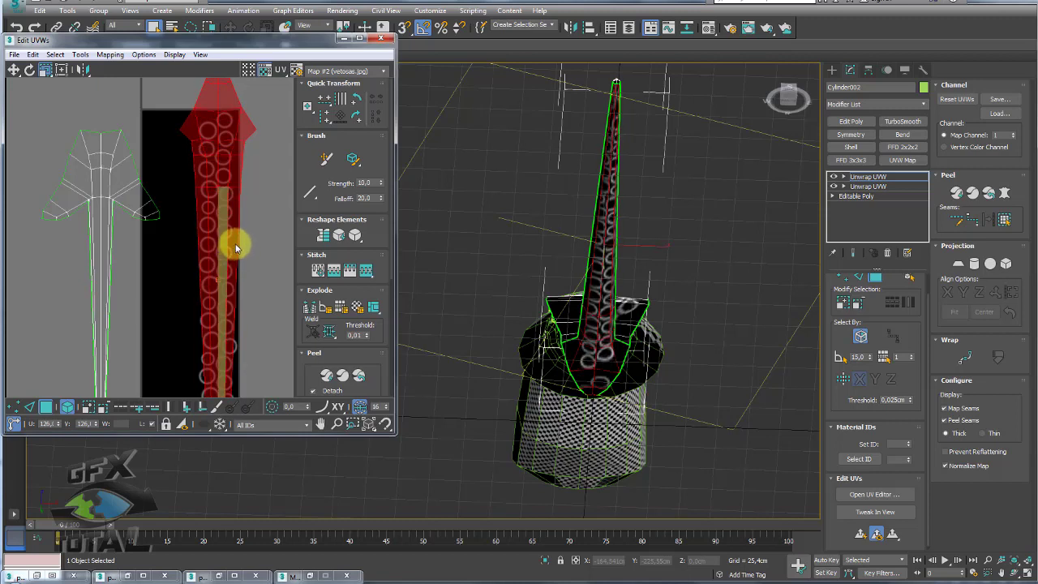
scroll(225, 252, down, 3)
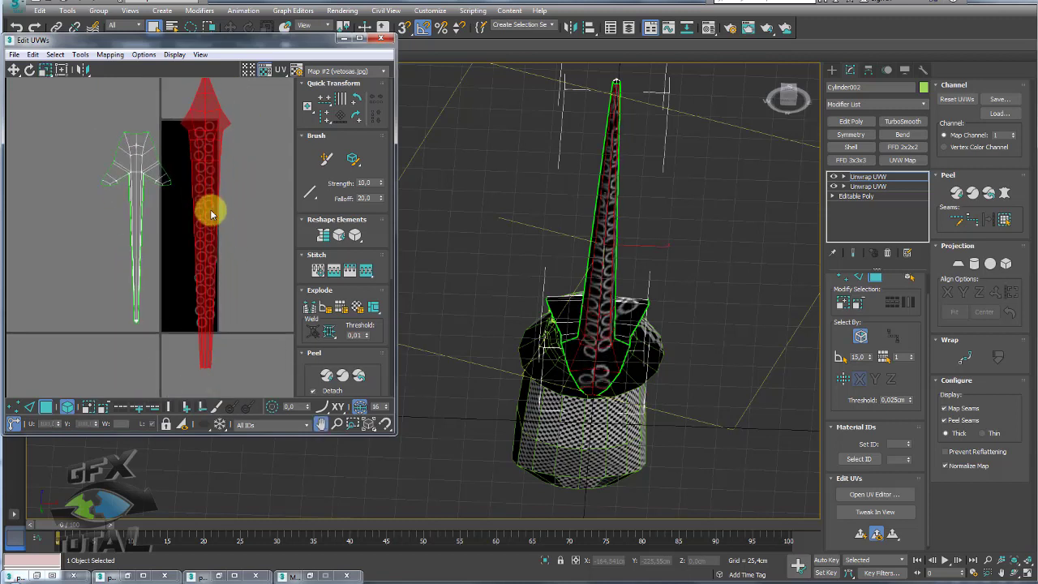
drag(210, 210, 217, 206)
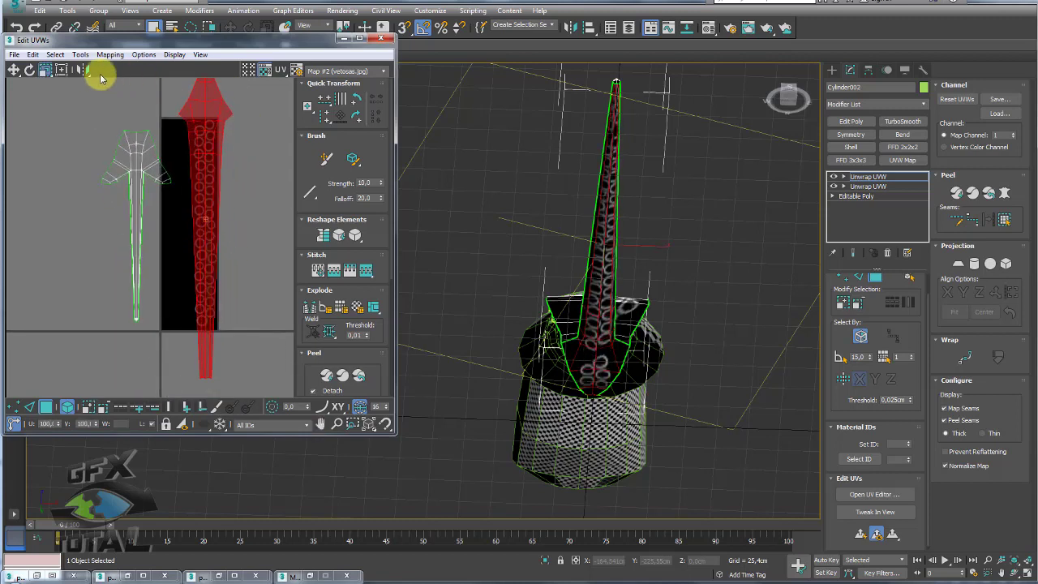
Step: Move the UV shell up over the suckers and widen its right side slightly
click(14, 71)
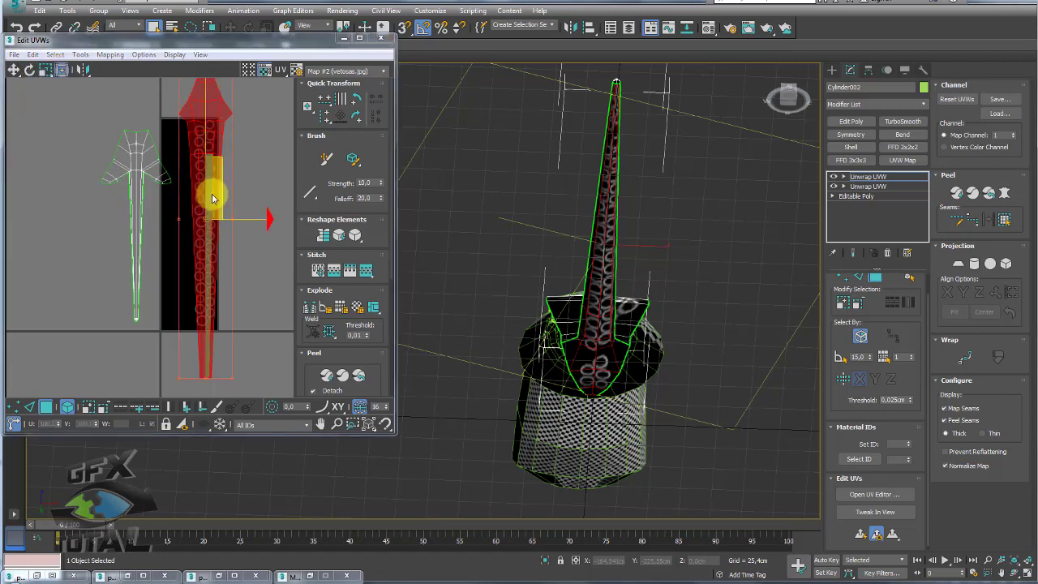
drag(180, 381, 169, 375)
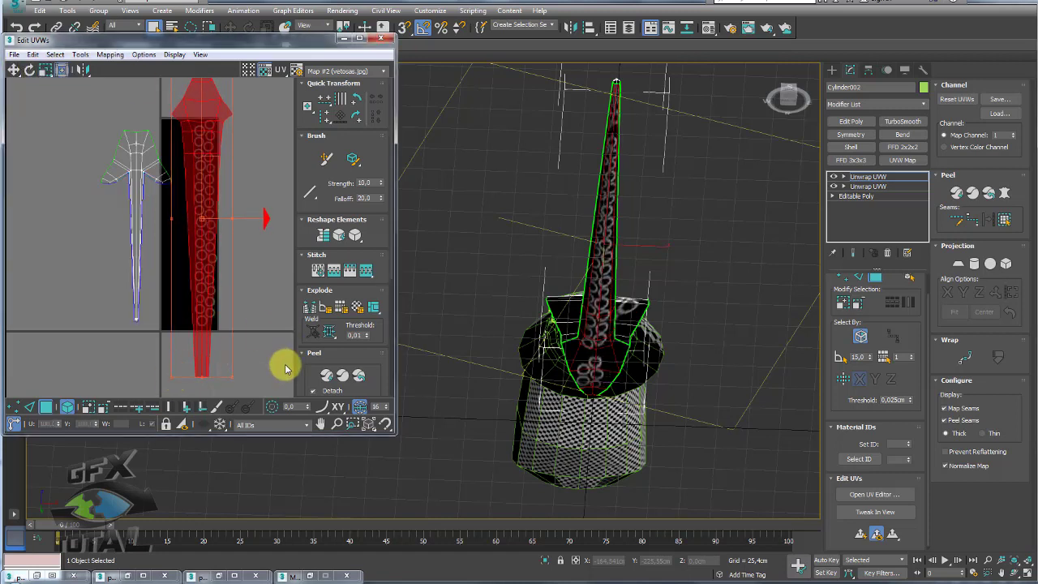
drag(231, 381, 239, 336)
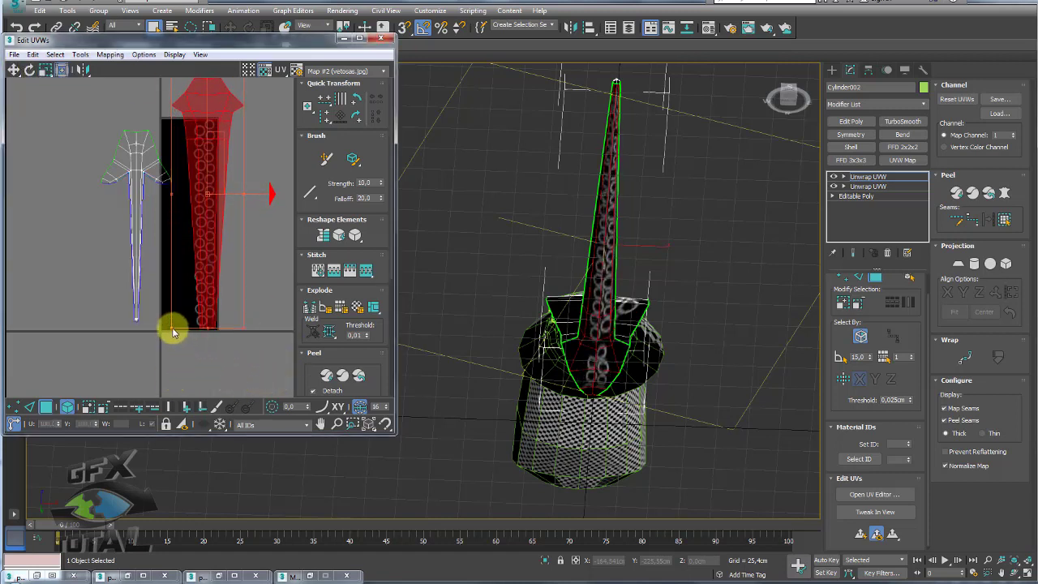
drag(169, 327, 163, 327)
drag(245, 332, 249, 333)
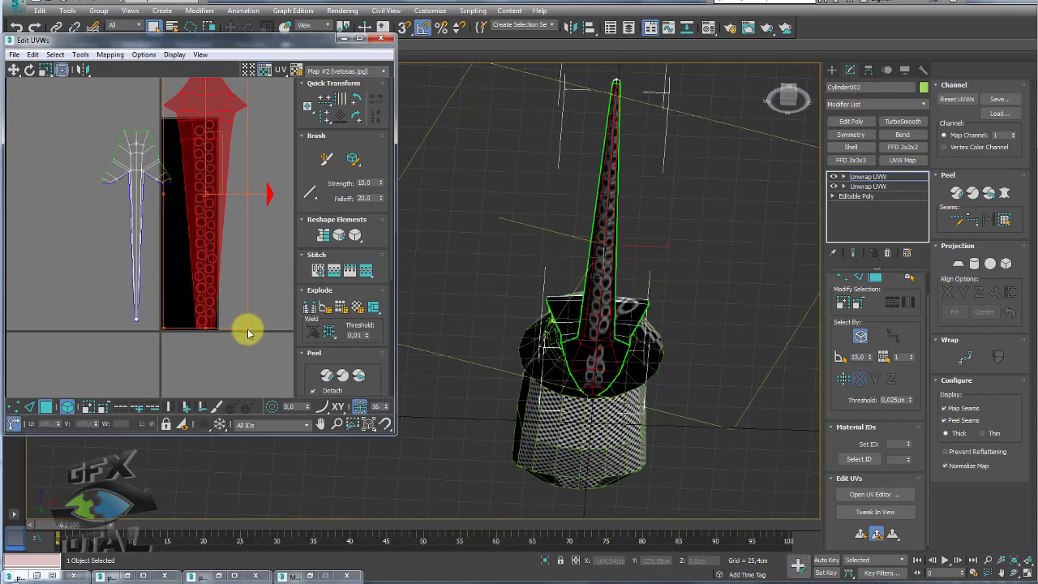
mouse_move(632, 261)
alt+middle_down()
mouse_move(667, 278)
mouse_move(605, 287)
alt+middle_up()
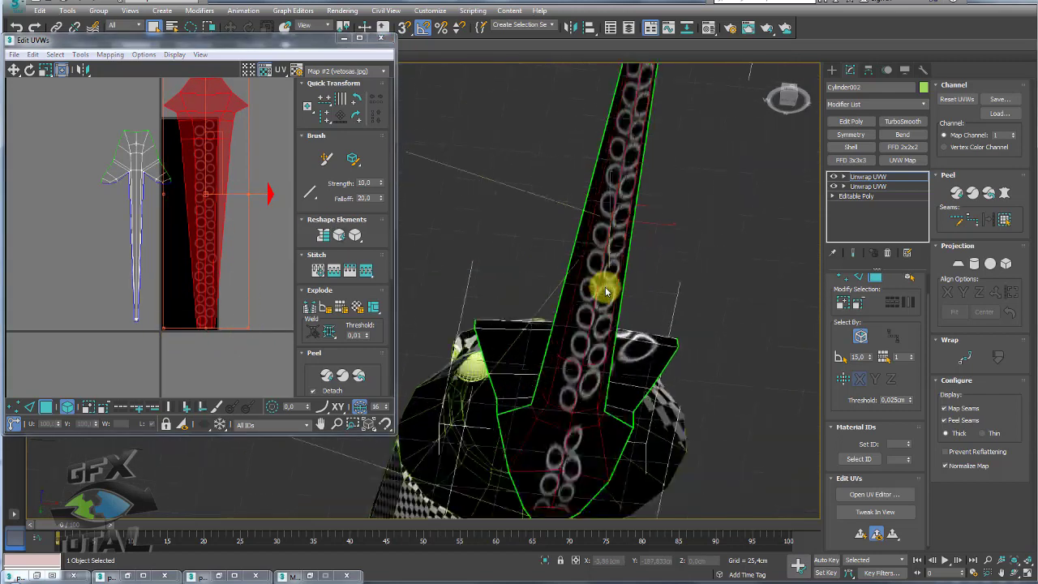
scroll(597, 342, up, 3)
scroll(228, 196, up, 2)
scroll(229, 196, up, 1)
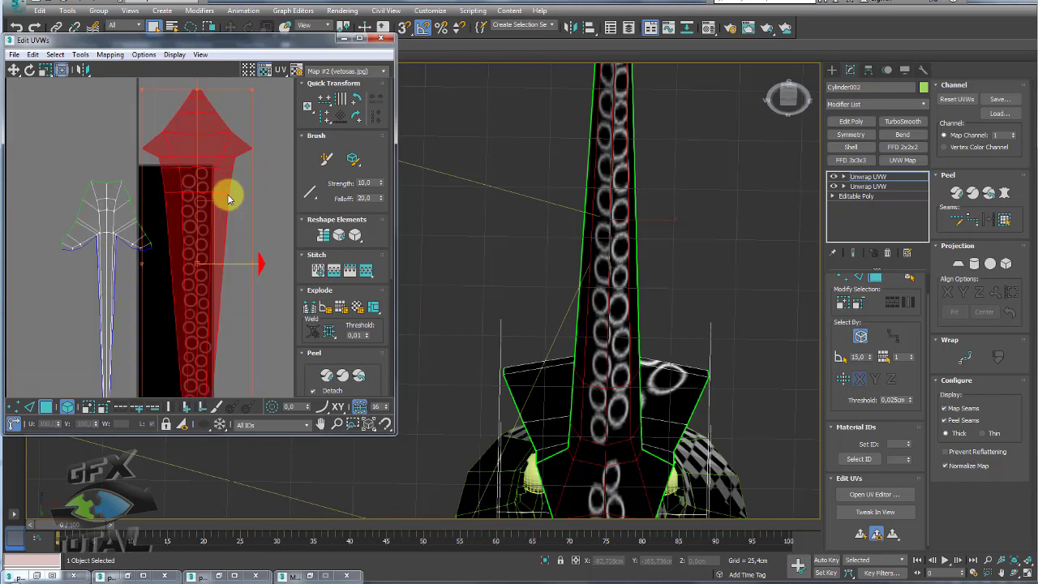
scroll(229, 202, up, 1)
scroll(219, 259, down, 2)
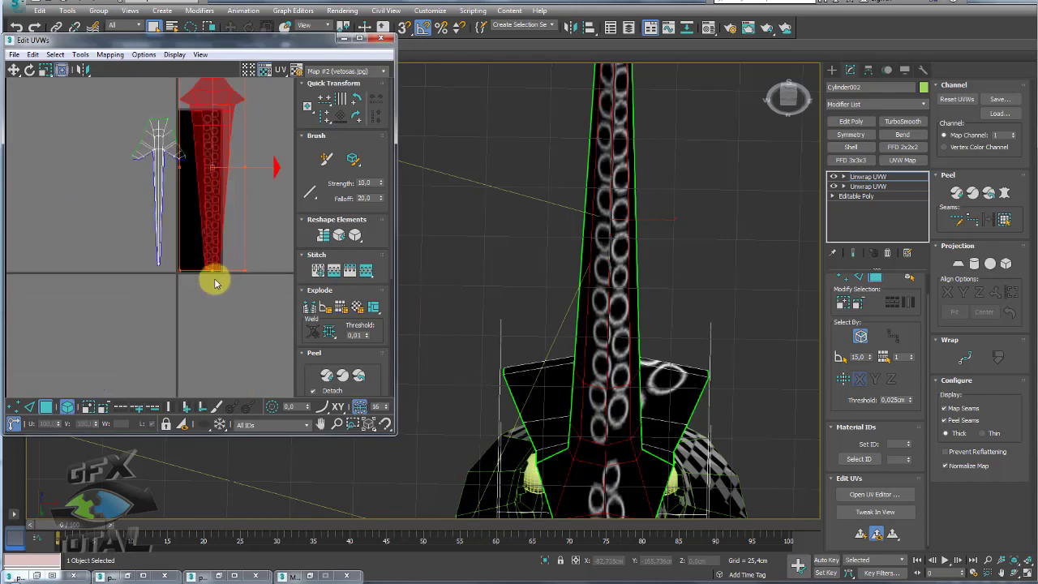
Step: Select the shell's left edge loop and align it vertically, then align the right shell
click(27, 407)
middle_drag(212, 290, 213, 313)
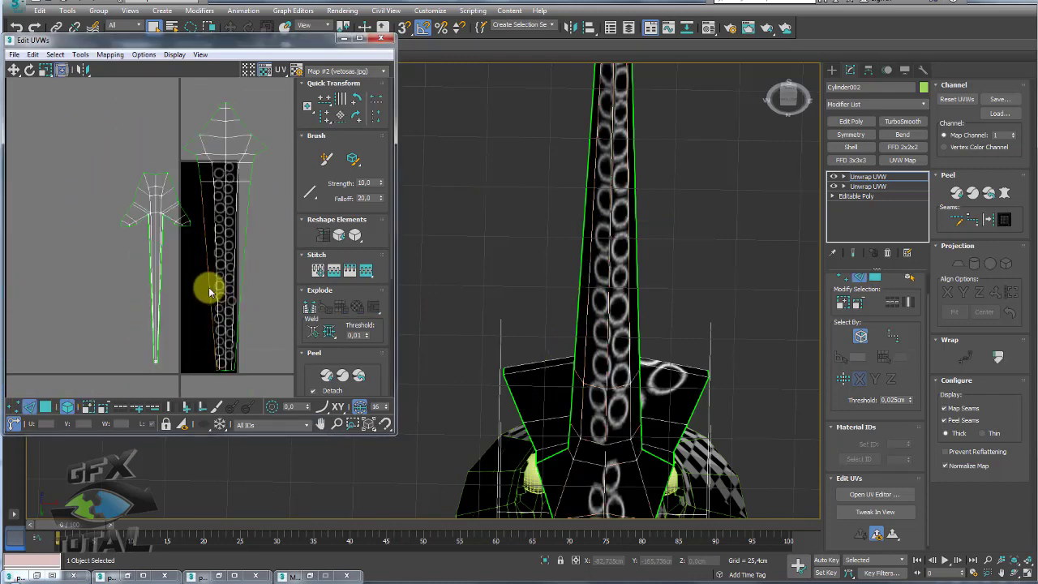
double_click(209, 303)
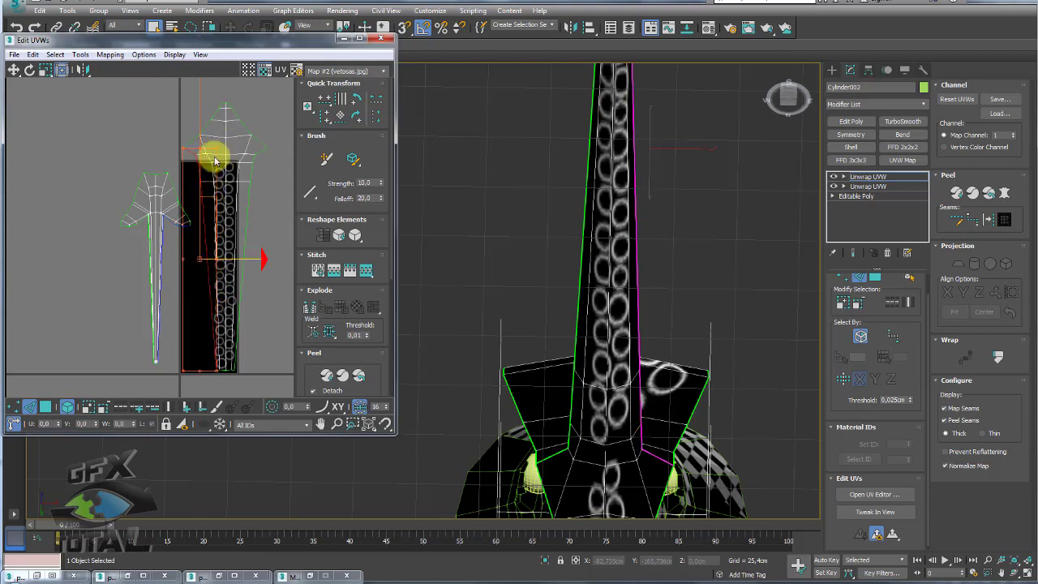
click(325, 119)
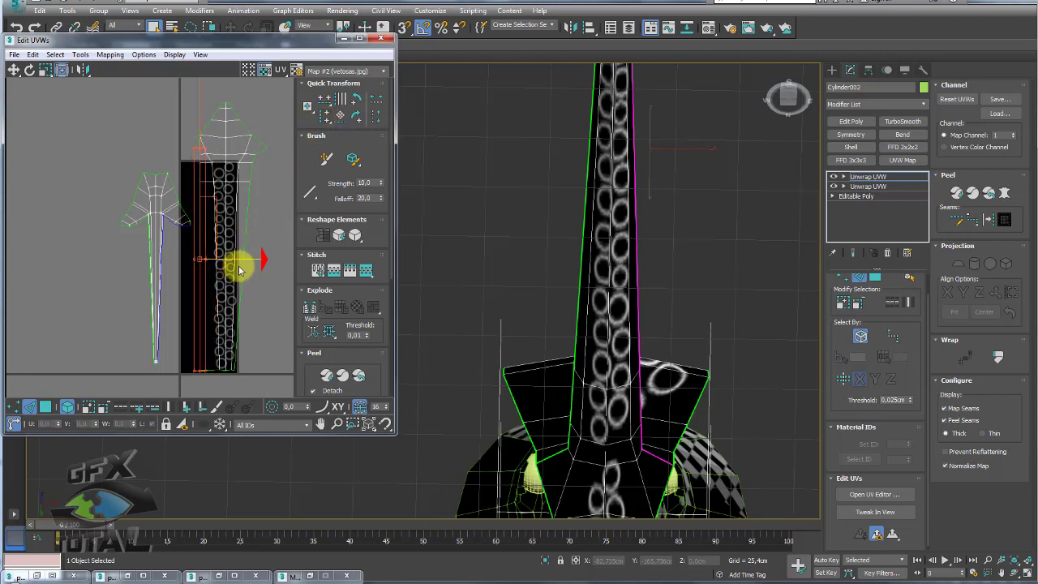
drag(243, 264, 214, 253)
click(254, 347)
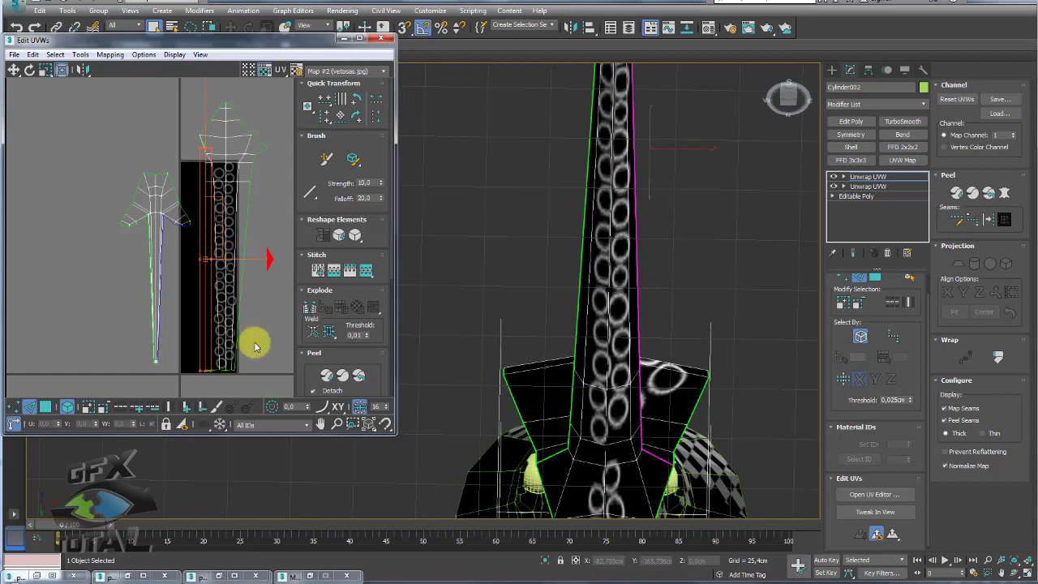
click(178, 334)
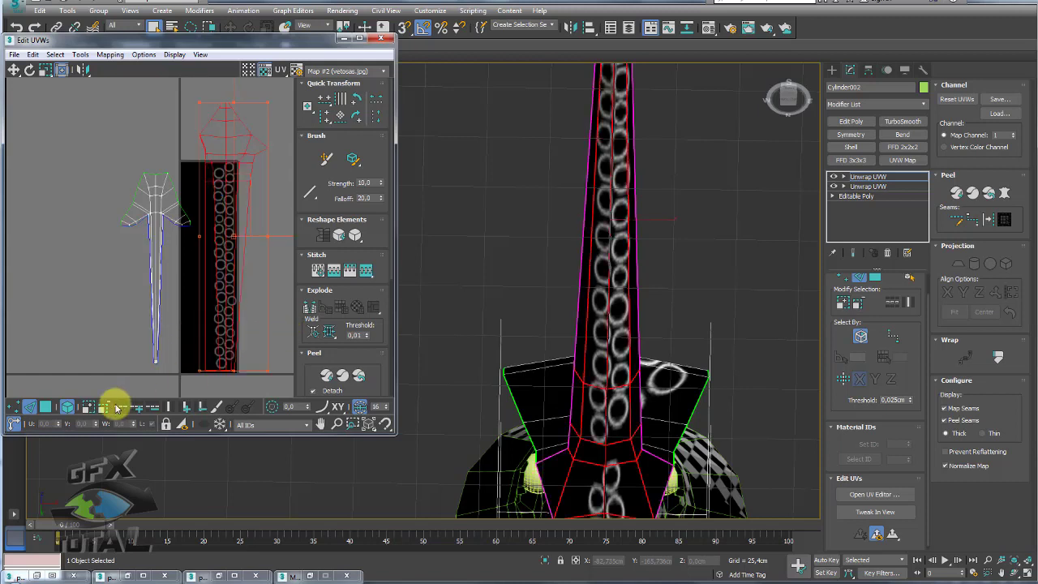
click(326, 122)
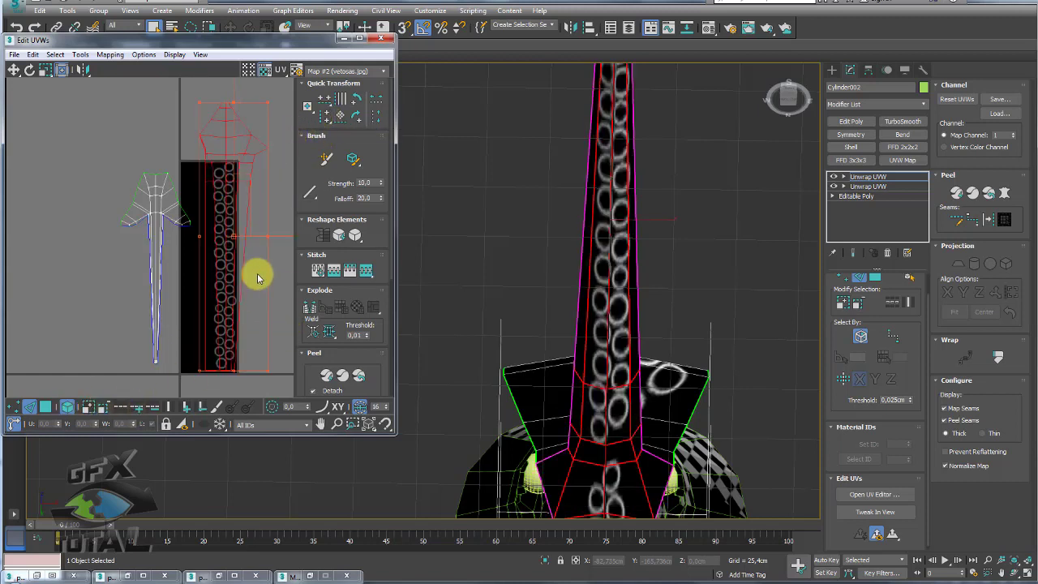
click(146, 388)
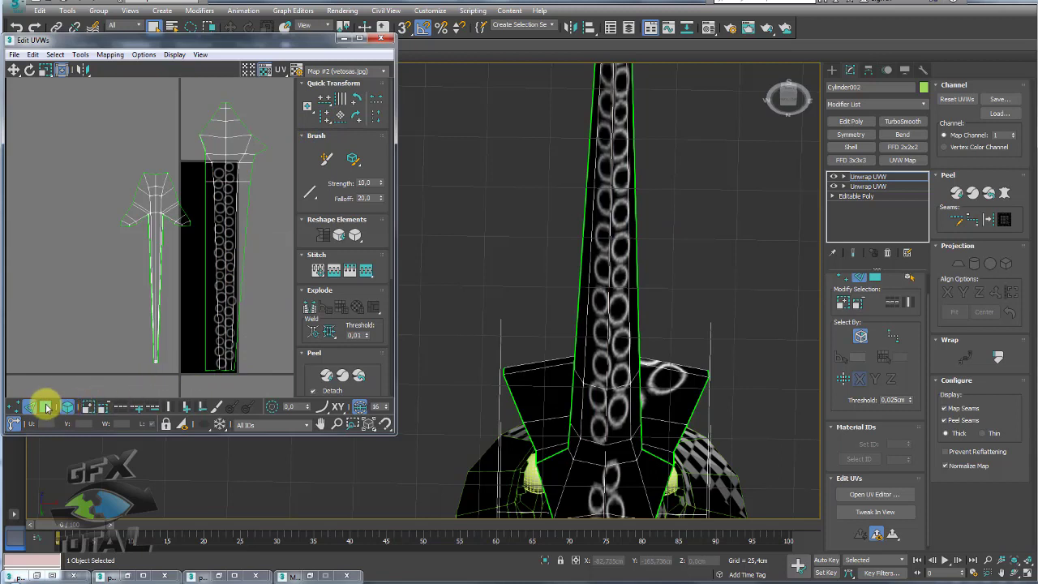
Step: Straighten the right UV shell with Quick Transform alignment and slide it over the suckers
scroll(240, 231, up, 2)
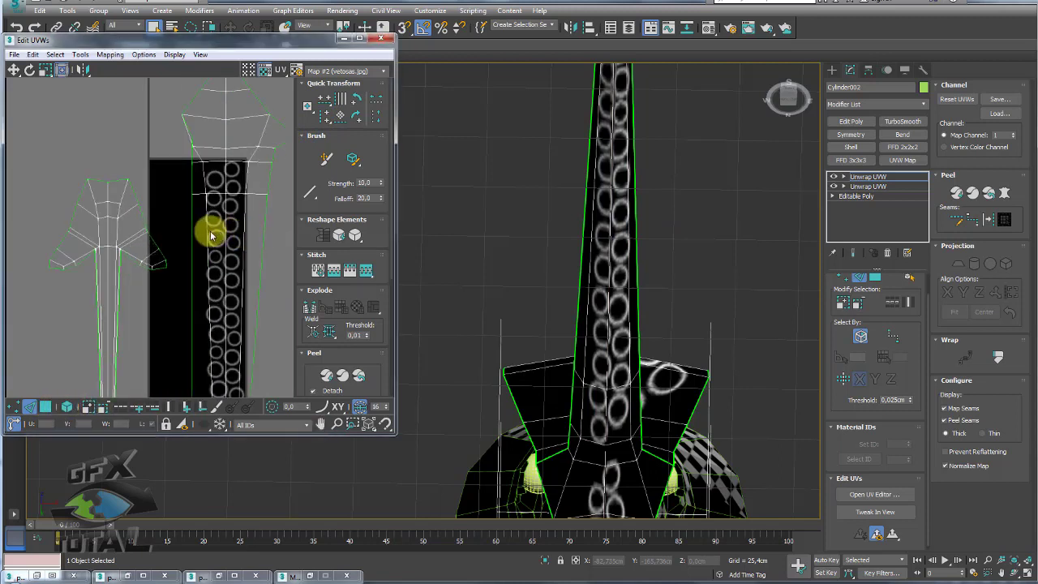
click(208, 236)
click(328, 120)
click(225, 217)
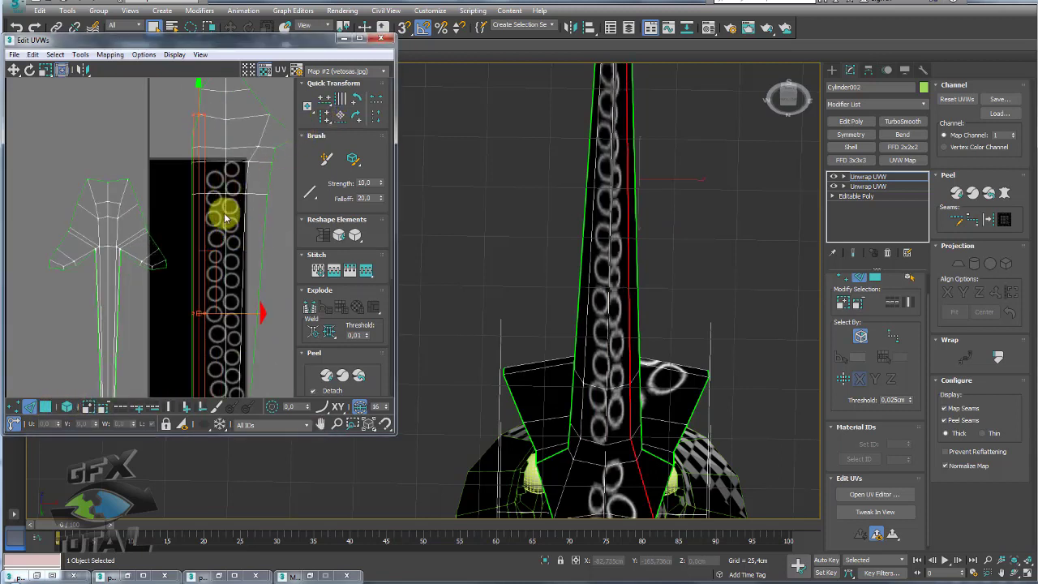
mouse_move(247, 319)
mouse_down()
mouse_move(229, 302)
mouse_move(248, 301)
mouse_up()
click(343, 98)
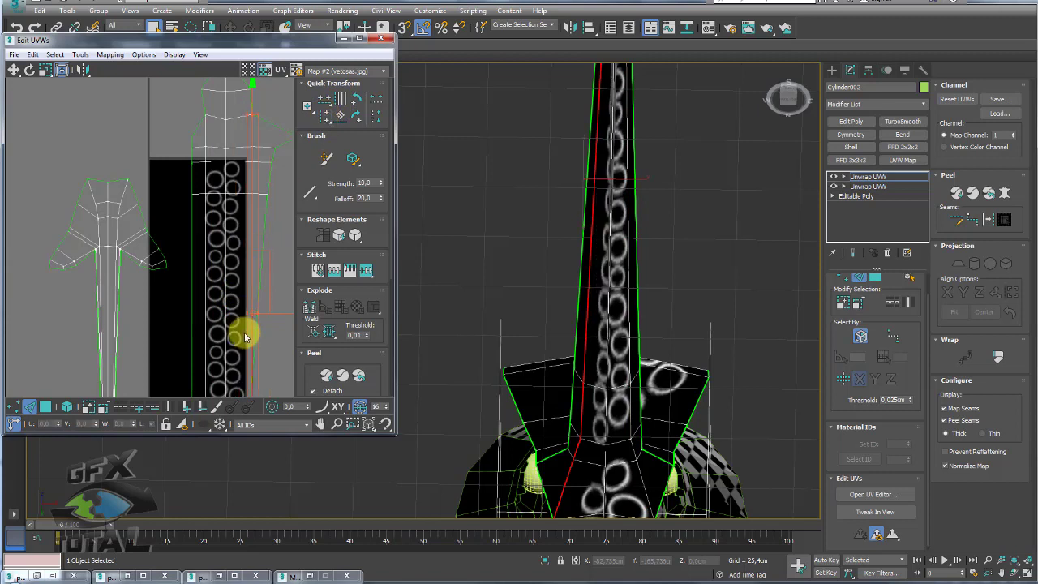
Step: Straighten the right-hand strip into a vertical column and move it left onto the sucker column
middle_drag(243, 332, 254, 280)
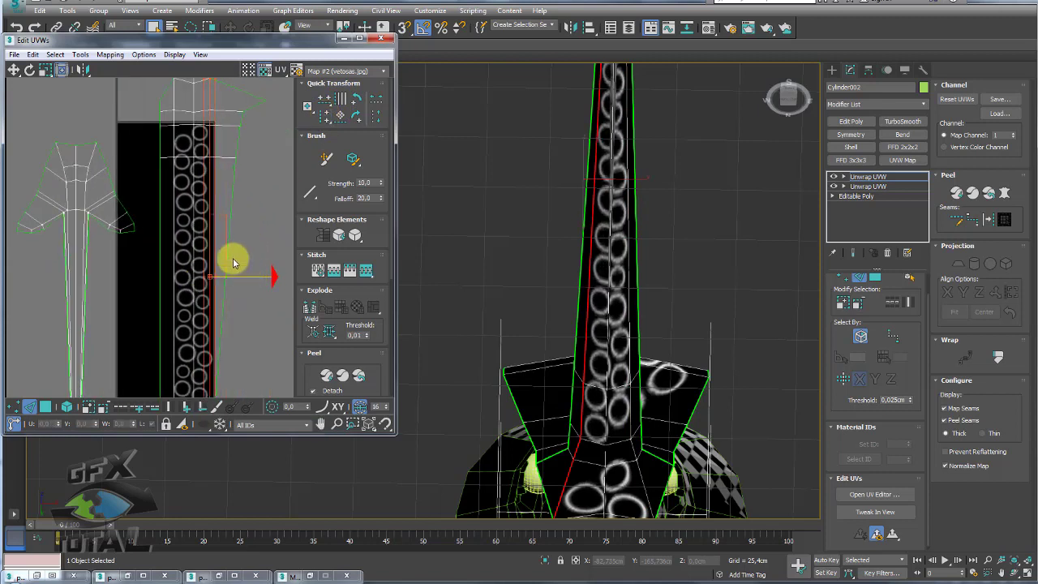
click(231, 260)
click(324, 118)
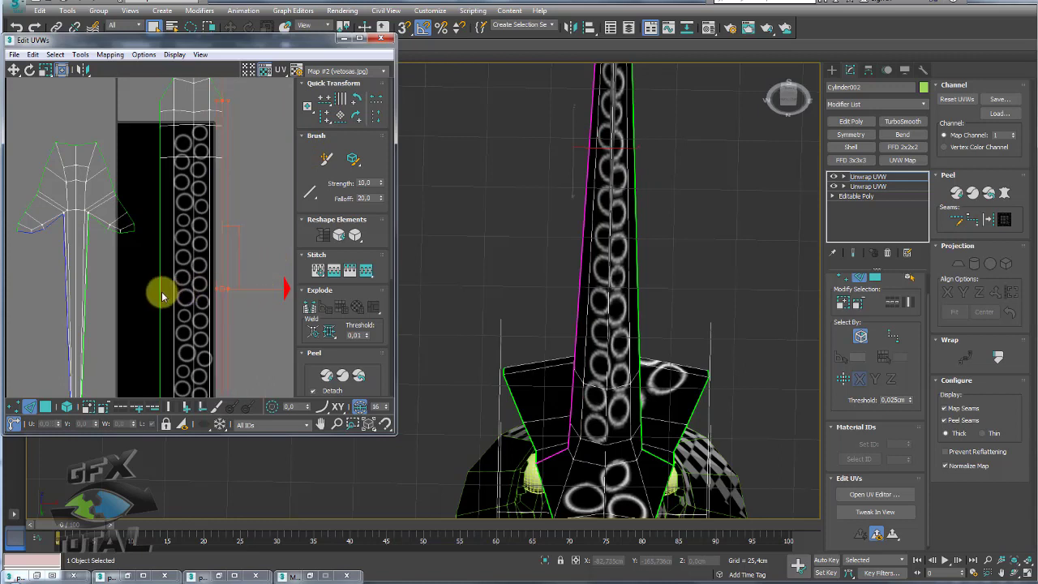
drag(227, 289, 166, 289)
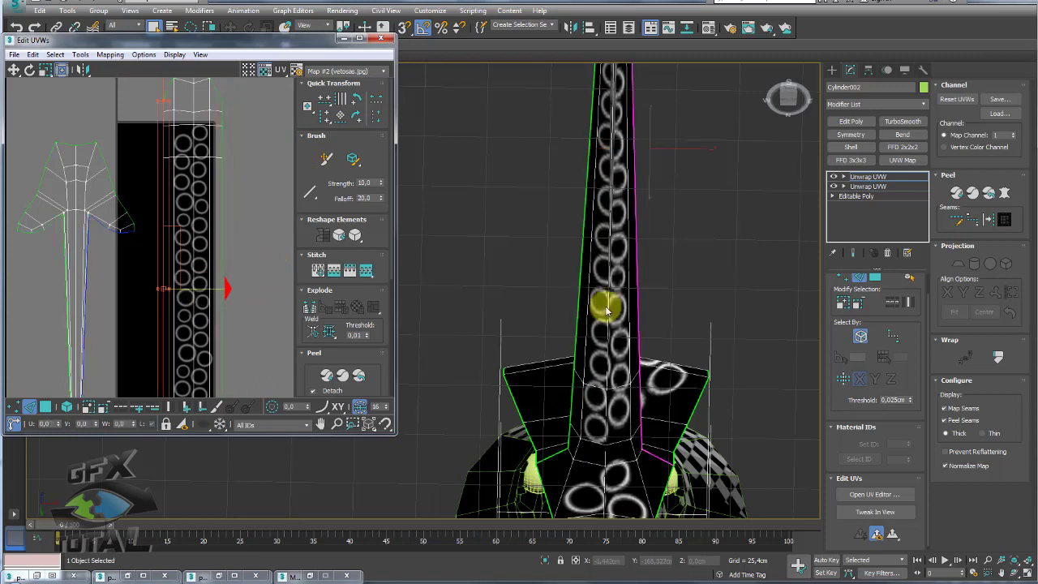
mouse_move(609, 301)
alt+middle_down()
mouse_move(632, 301)
mouse_move(603, 291)
mouse_move(634, 317)
alt+middle_up()
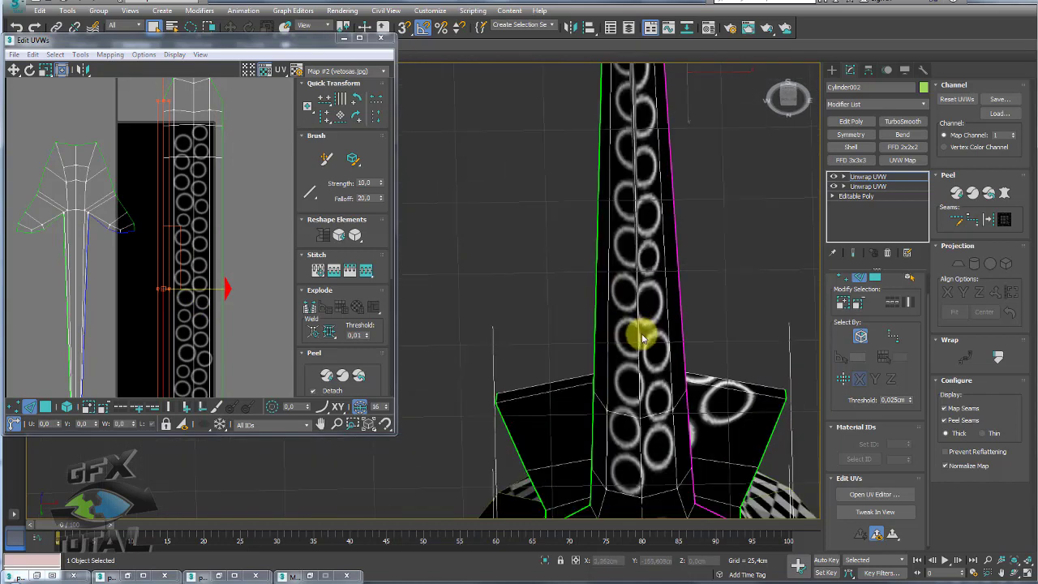
scroll(639, 332, up, 2)
scroll(641, 335, down, 2)
scroll(236, 264, down, 2)
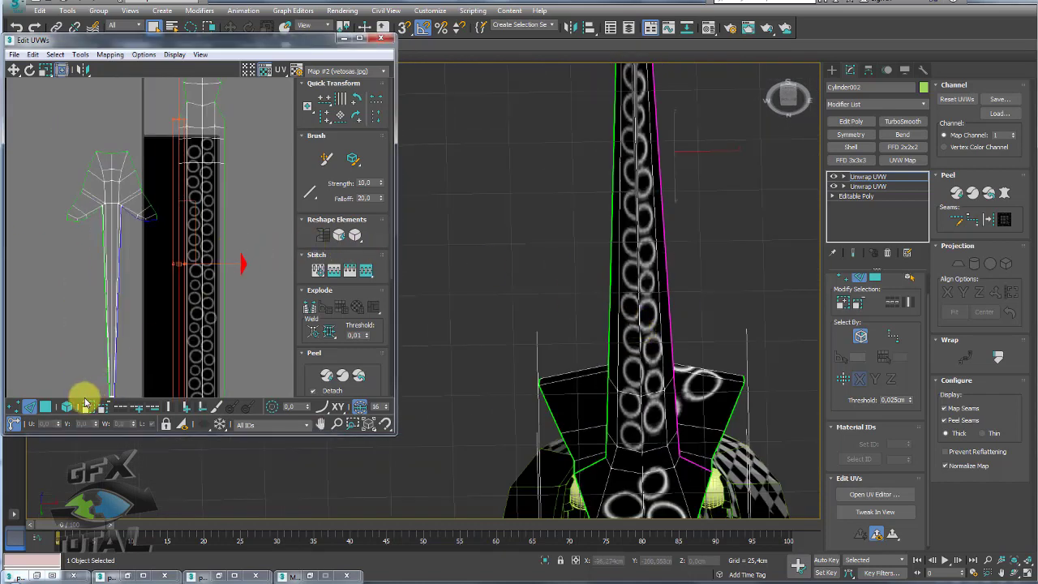
drag(168, 362, 180, 167)
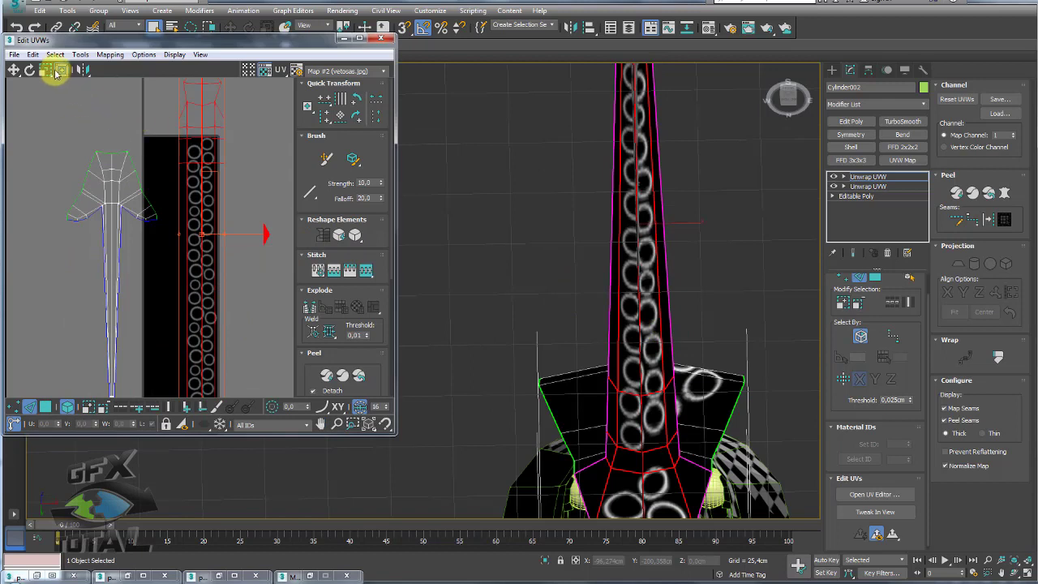
Step: With Freeform, pull the strip's left and right edges inward to the sucker column, then drag its top edge down
middle_drag(236, 234, 216, 300)
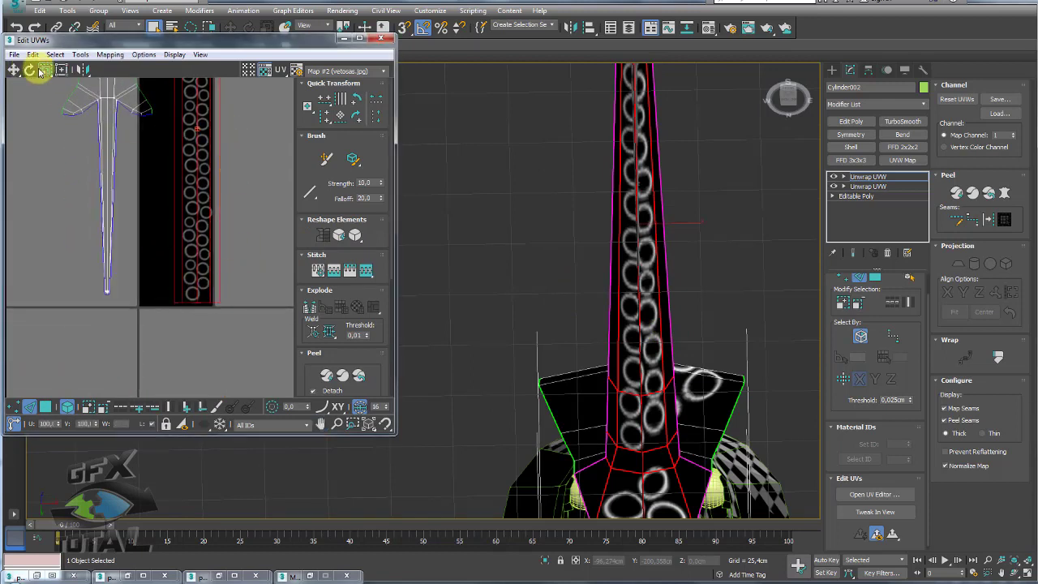
click(62, 70)
scroll(215, 301, up, 3)
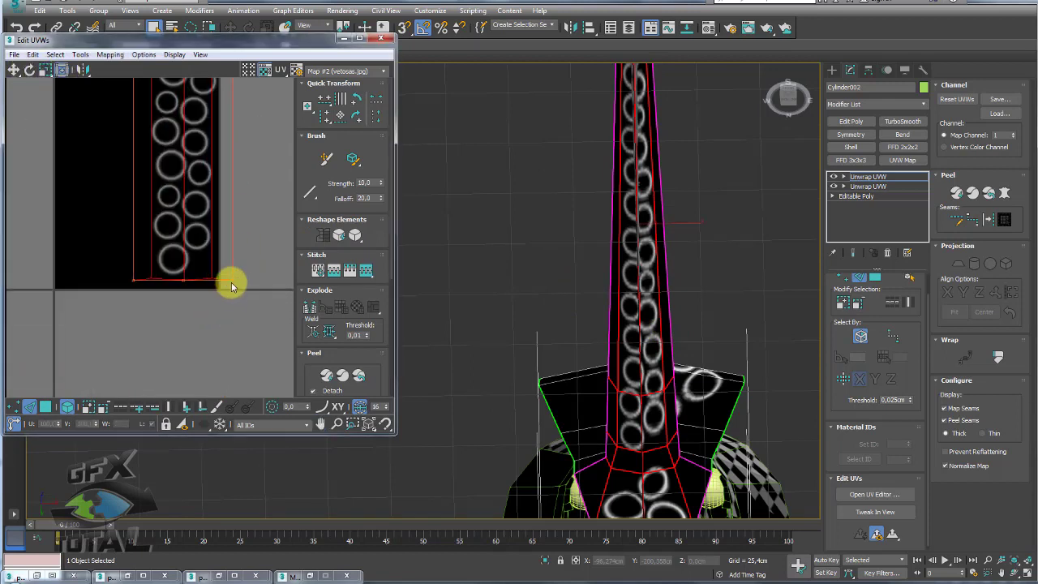
drag(231, 285, 217, 279)
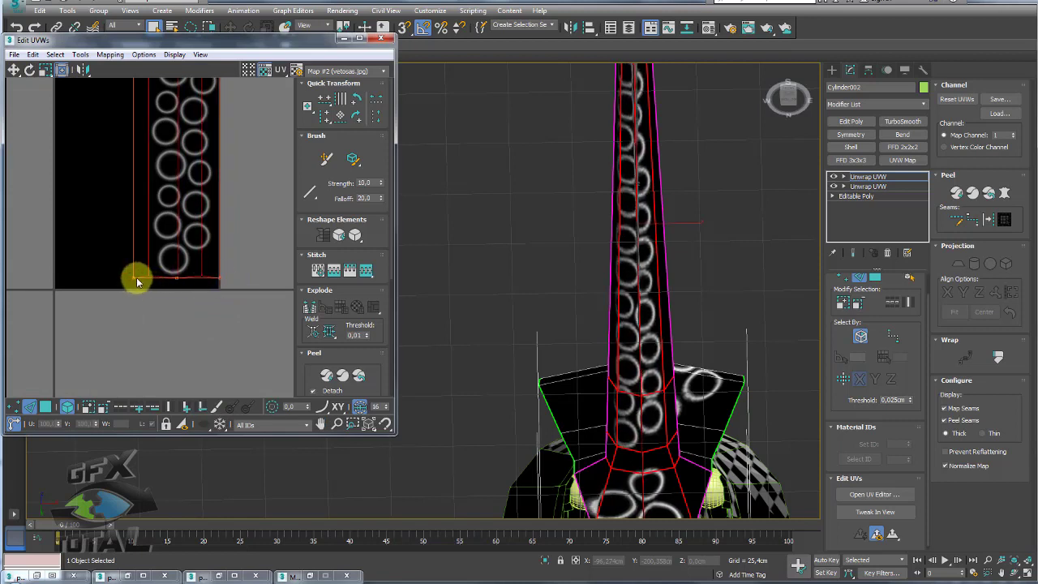
drag(137, 277, 148, 277)
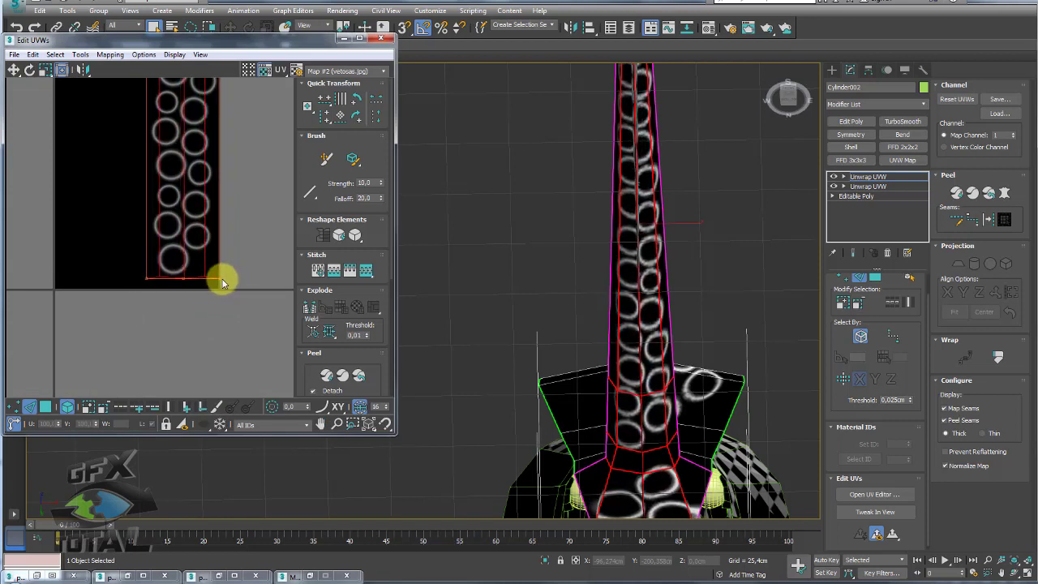
scroll(231, 162, down, 3)
middle_drag(232, 162, 238, 251)
scroll(217, 236, up, 2)
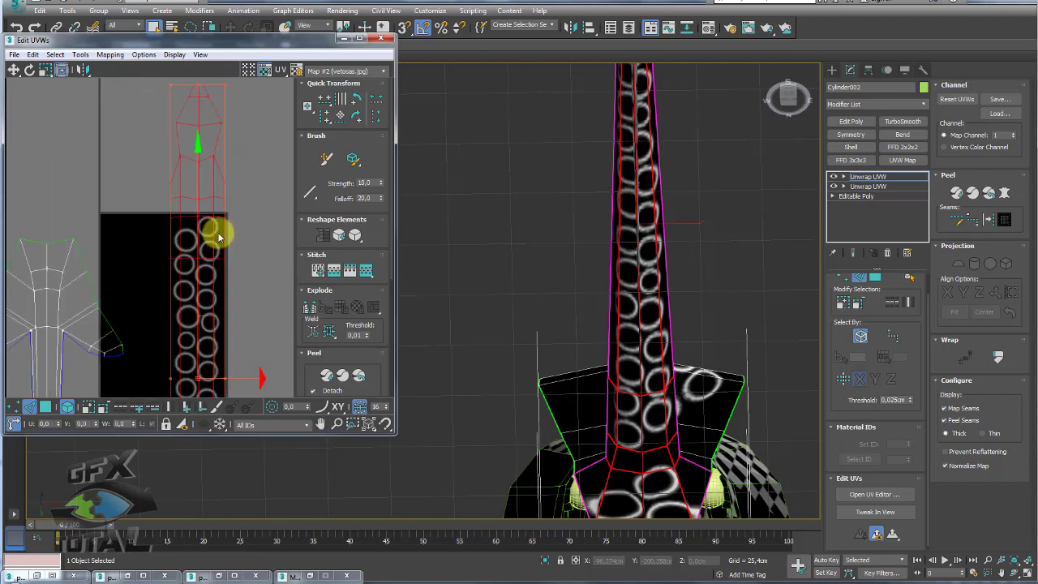
mouse_move(630, 267)
alt+middle_down()
mouse_move(658, 297)
mouse_move(644, 367)
alt+middle_up()
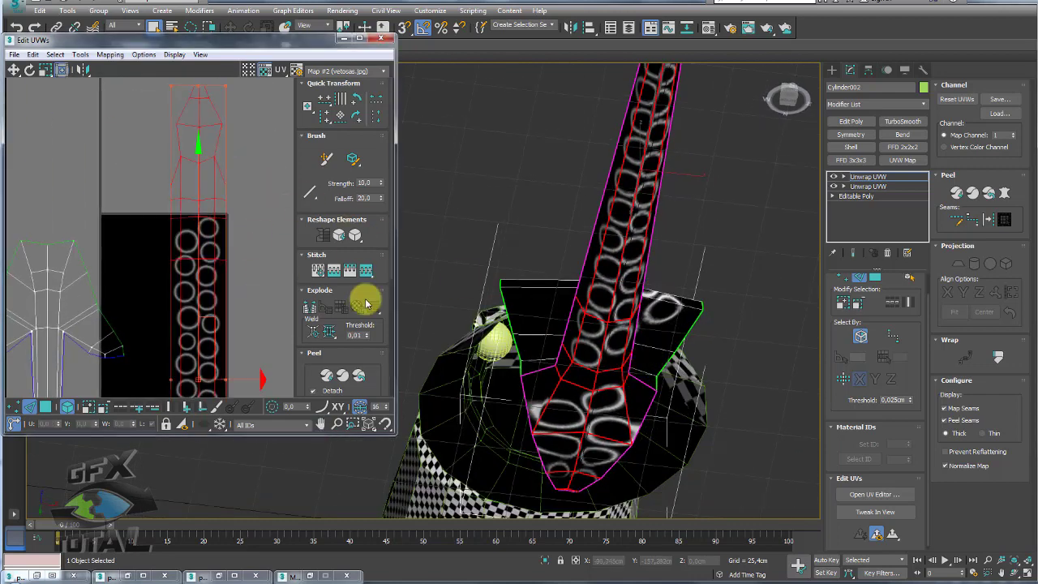
mouse_move(570, 398)
alt+middle_down()
mouse_move(558, 375)
mouse_move(586, 405)
mouse_move(576, 349)
alt+middle_up()
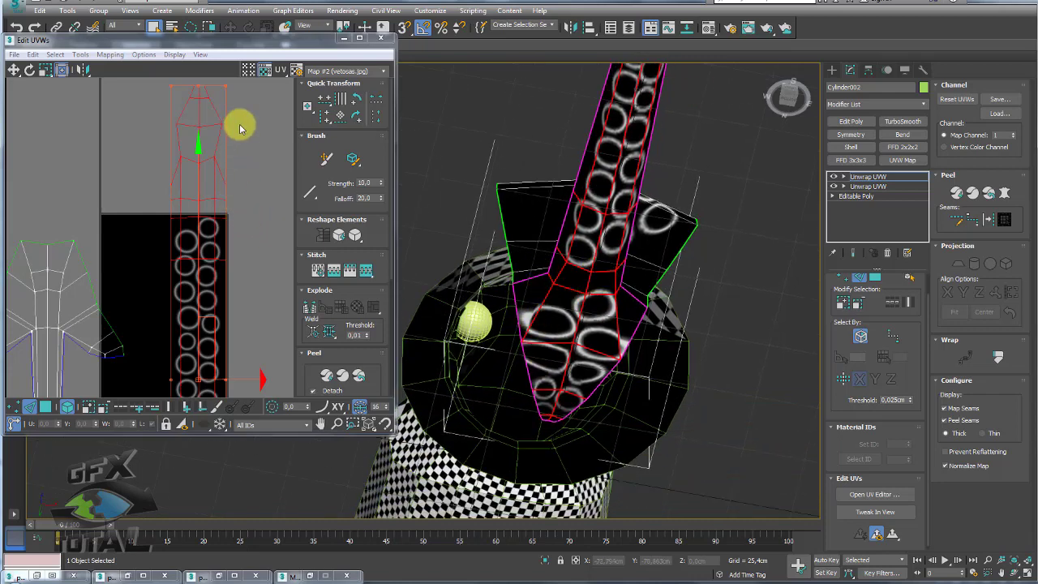
mouse_move(230, 92)
mouse_down()
mouse_move(226, 202)
mouse_move(215, 202)
mouse_move(231, 193)
mouse_move(227, 141)
mouse_move(167, 139)
mouse_move(231, 146)
mouse_up()
Step: Crop-extend the velosas.psd canvas upward and fill Layer 1's new top area with black
scroll(227, 225, down, 3)
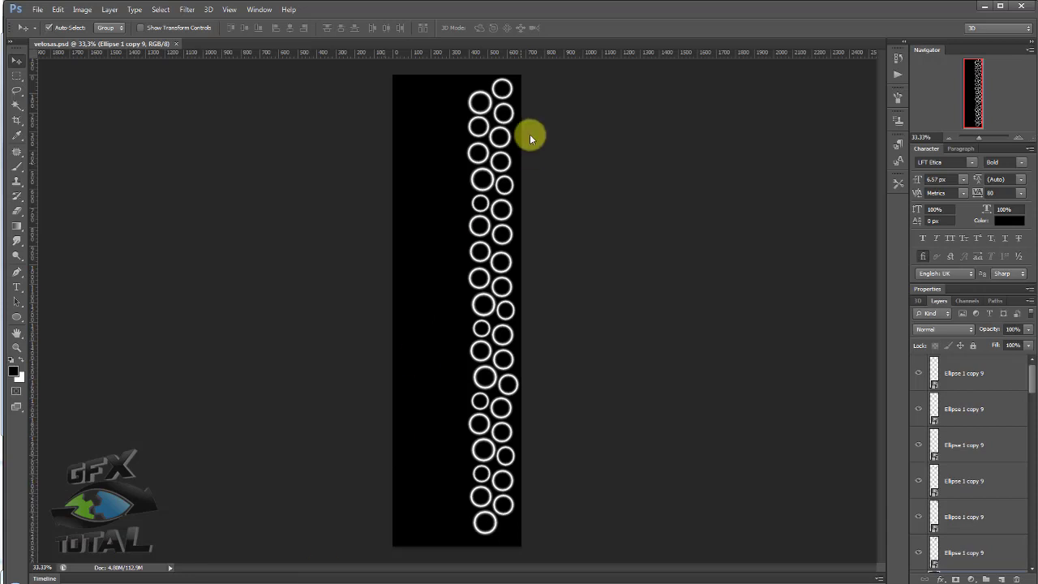
click(13, 124)
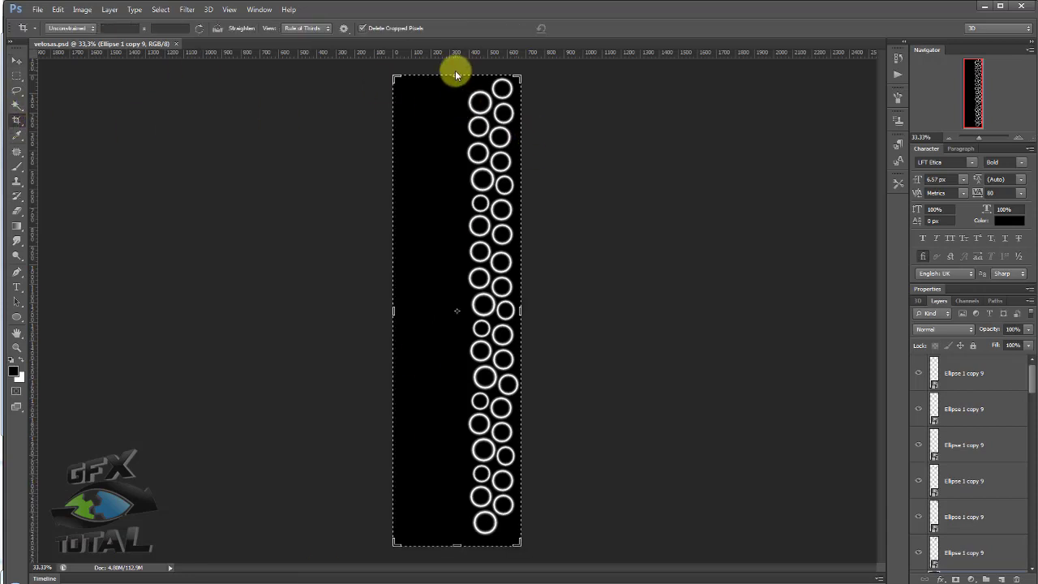
drag(454, 75, 471, 87)
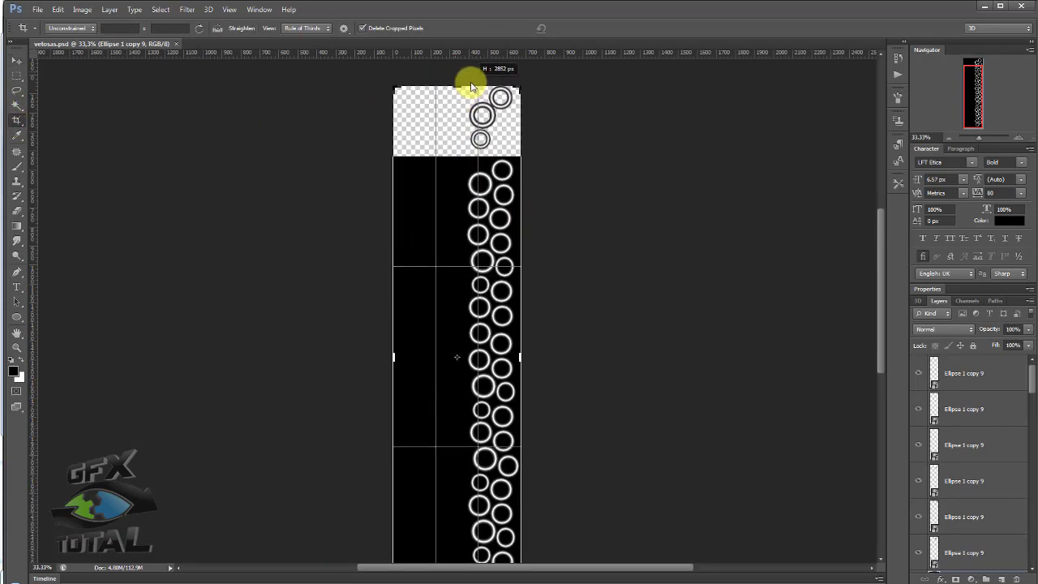
key(Return)
click(17, 61)
click(516, 230)
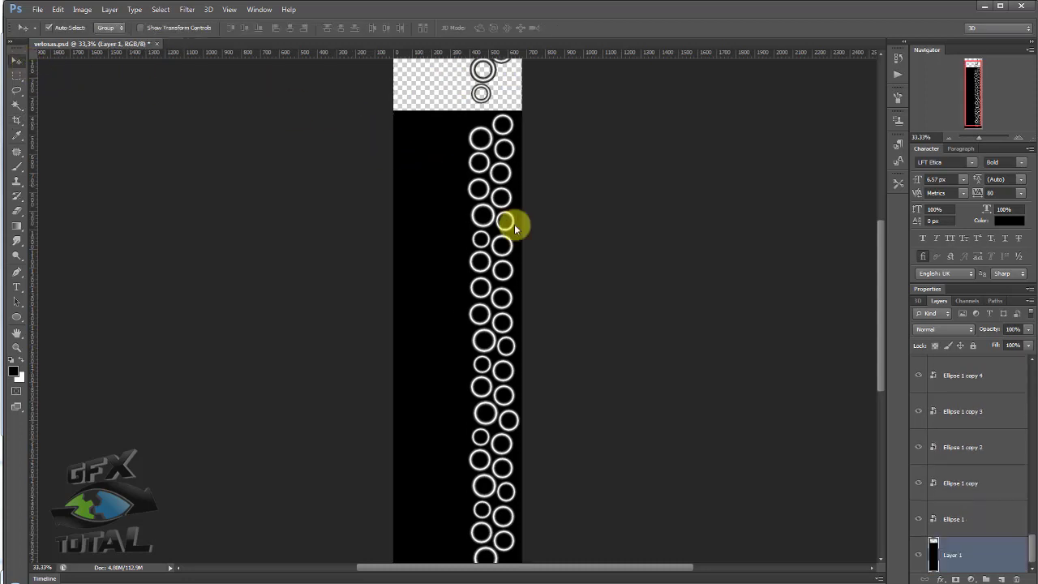
scroll(515, 229, up, 2)
key(alt+BackSpace)
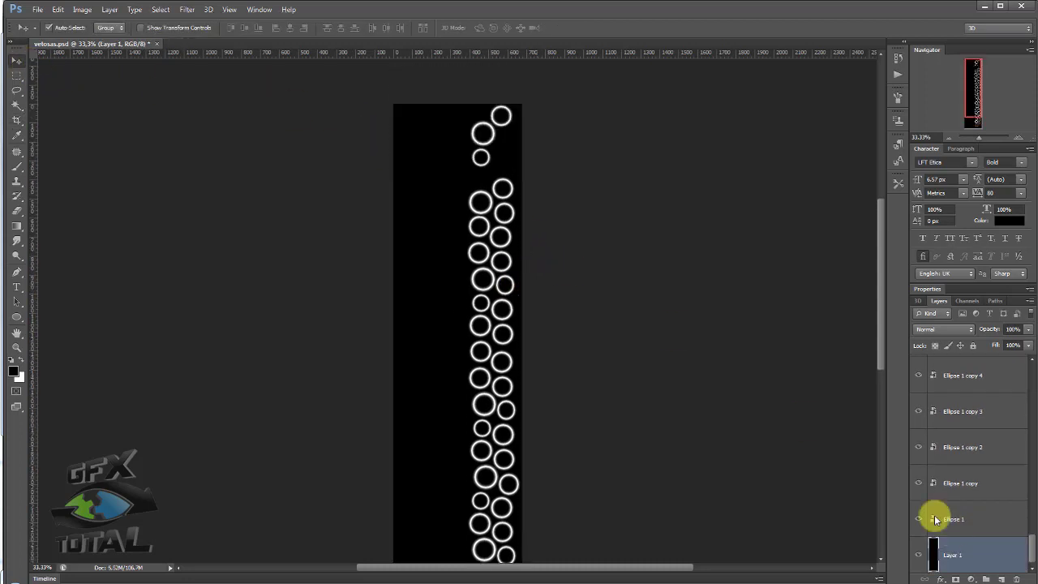
Step: Move, enlarge and copy ring circles into the empty top area of the texture
click(1018, 137)
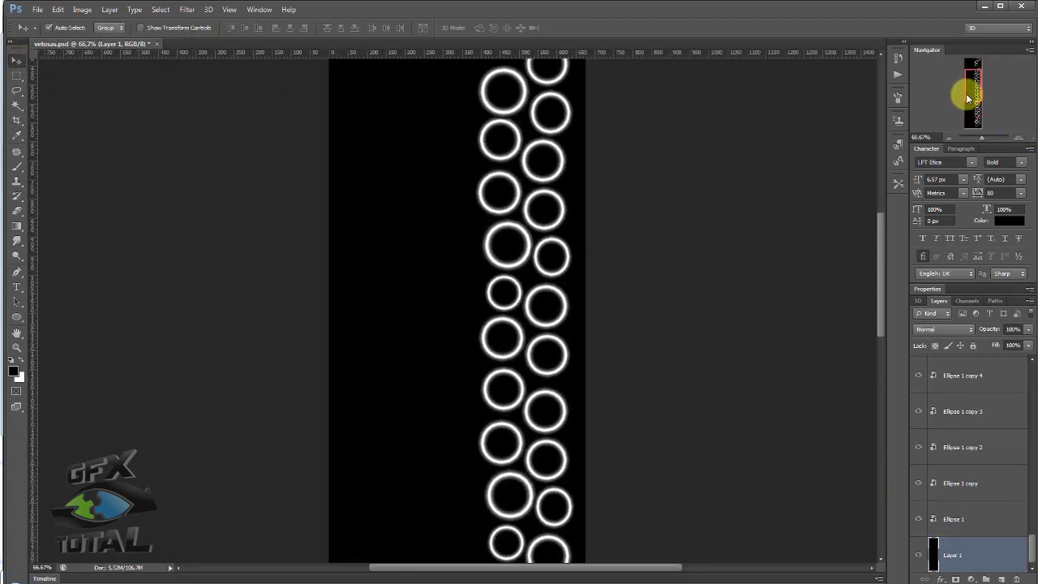
drag(957, 92, 876, 158)
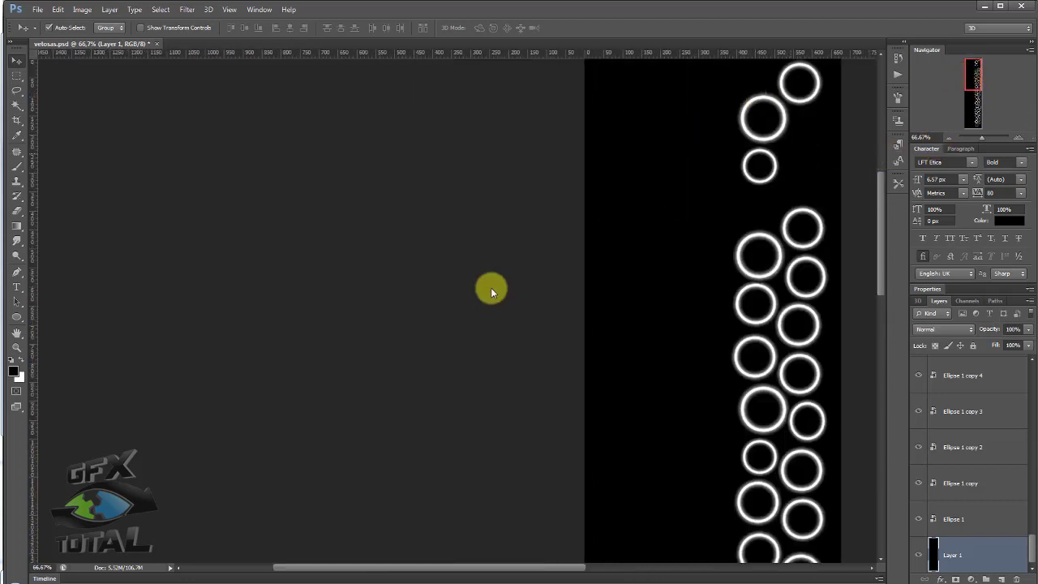
mouse_move(490, 291)
mouse_down()
mouse_move(514, 293)
mouse_move(545, 249)
mouse_move(532, 254)
mouse_move(519, 300)
mouse_move(552, 242)
mouse_up()
key(ctrl+t)
key(Return)
key(ctrl+t)
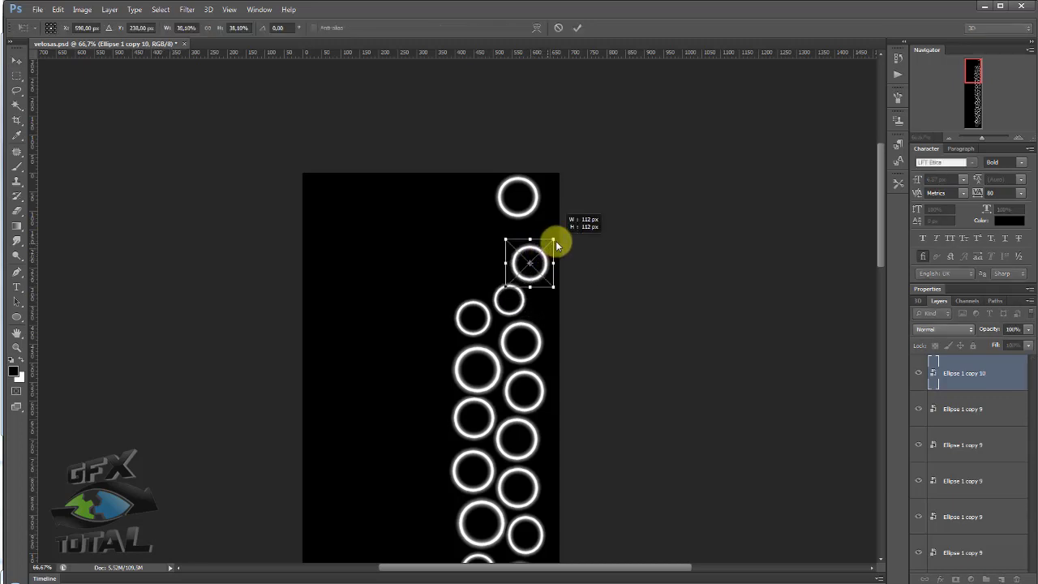
key(Return)
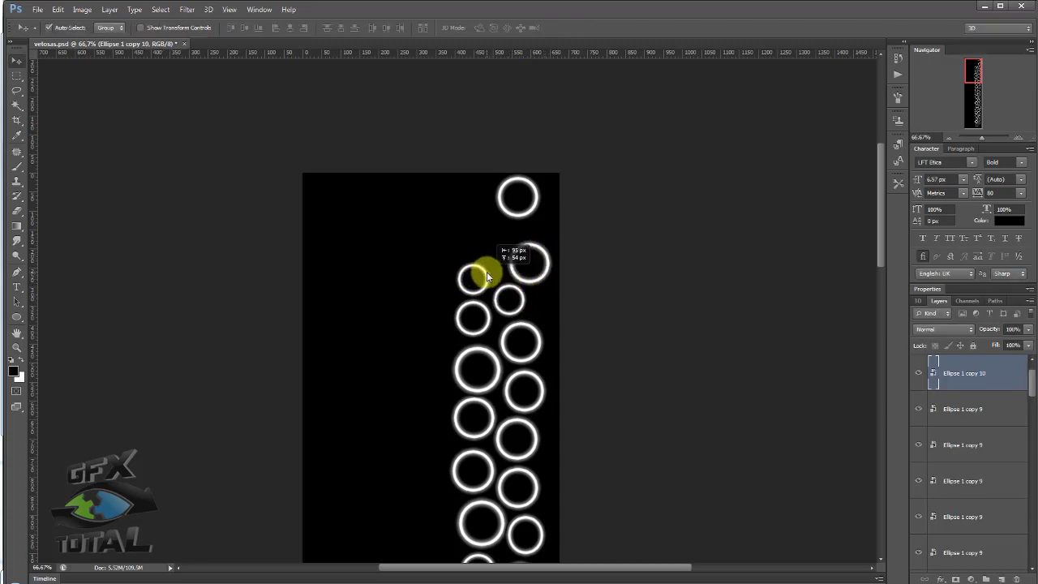
mouse_move(491, 281)
mouse_down()
mouse_move(493, 235)
mouse_move(522, 230)
mouse_up()
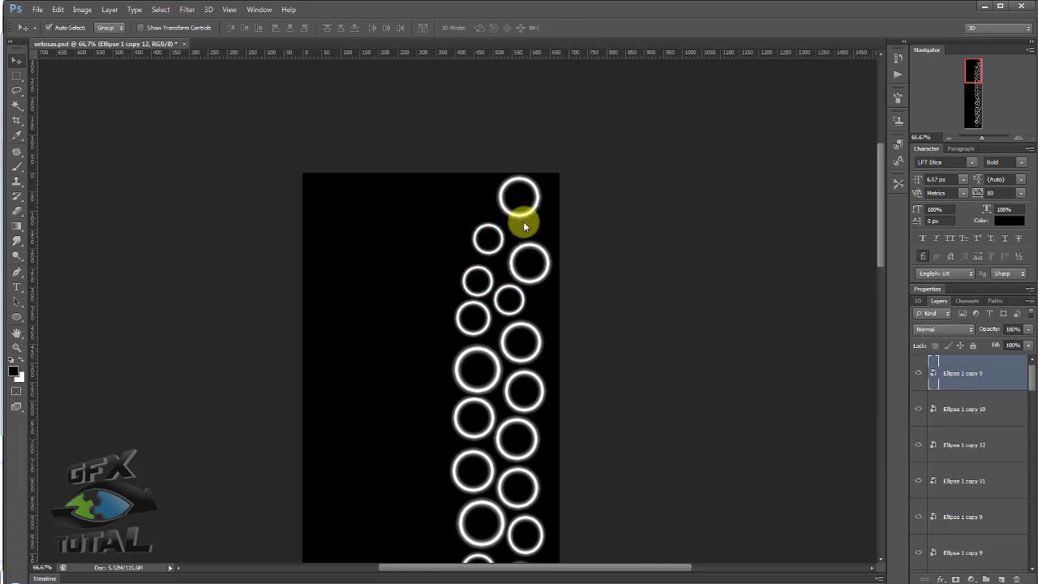
drag(534, 291, 559, 297)
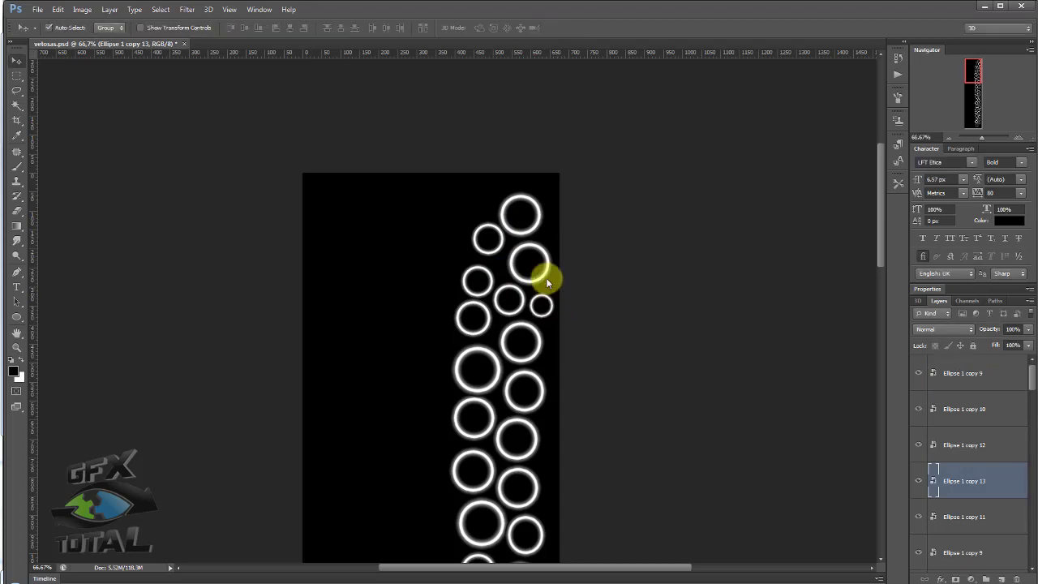
Step: Save the reworked texture as the JPEG vetosas.jpg
key(ctrl+shift+s)
click(478, 299)
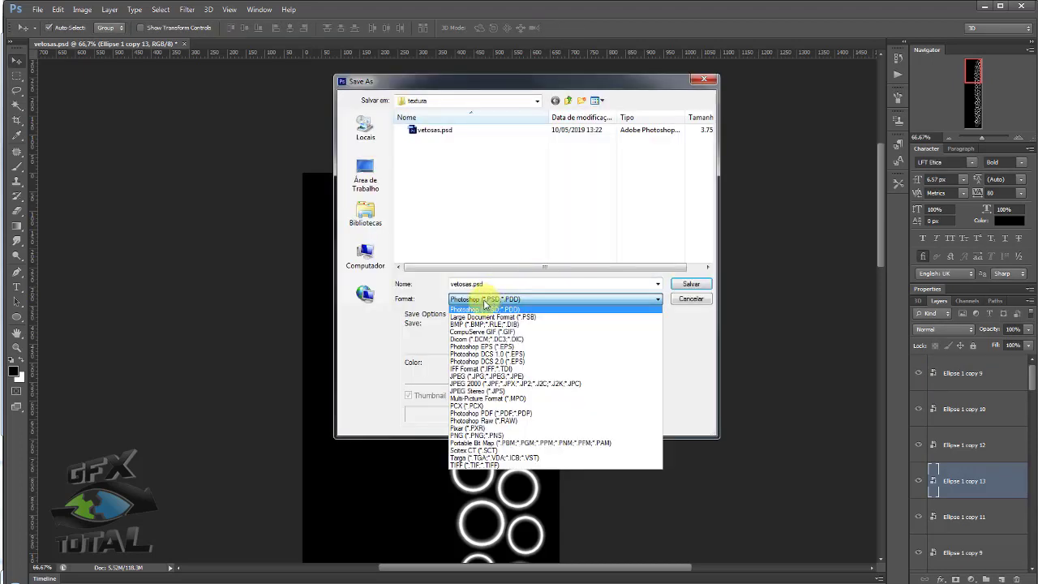
click(479, 376)
key(Return)
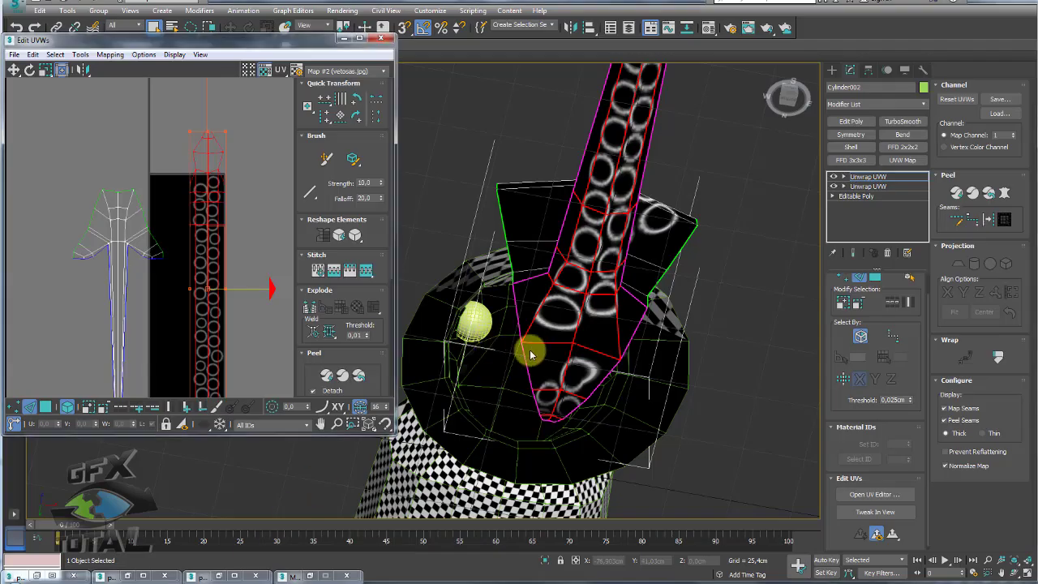
Step: Show the sucker texture behind the UVs, close the UV editor, and open Cylinder002's Modifier List
alt+middle_drag(554, 353, 597, 354)
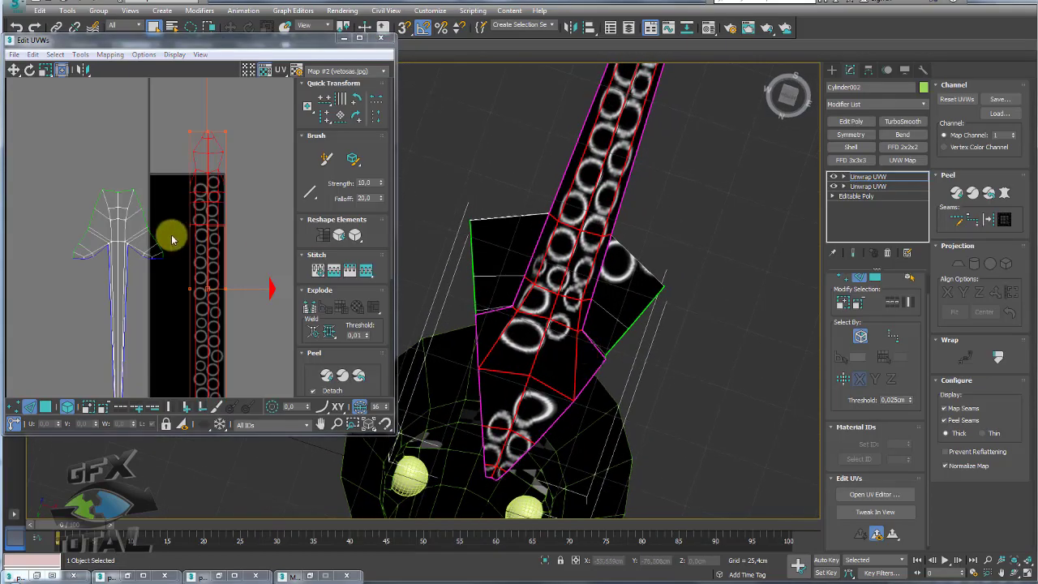
scroll(223, 161, up, 3)
click(337, 73)
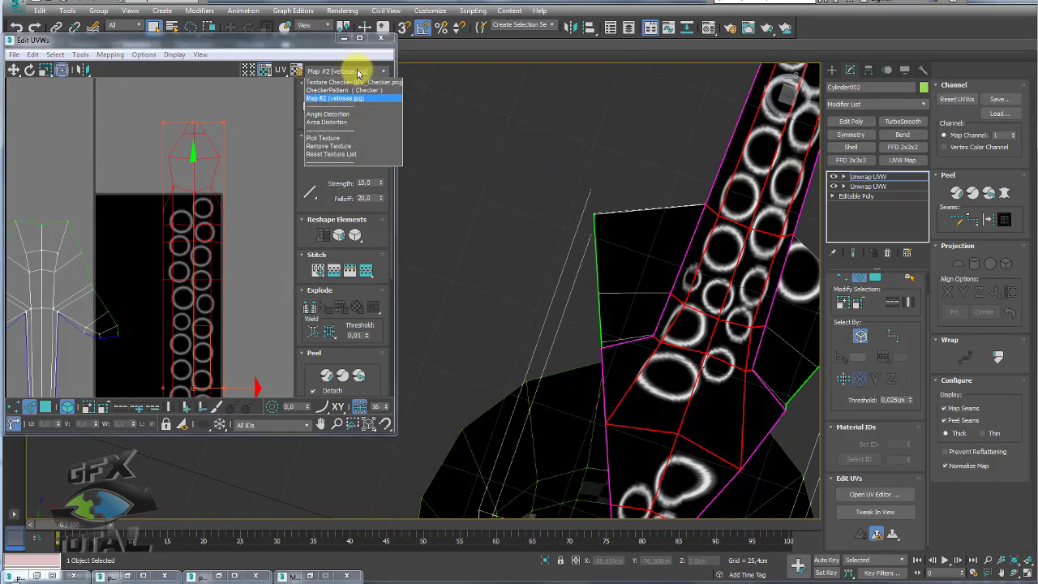
click(359, 85)
click(380, 38)
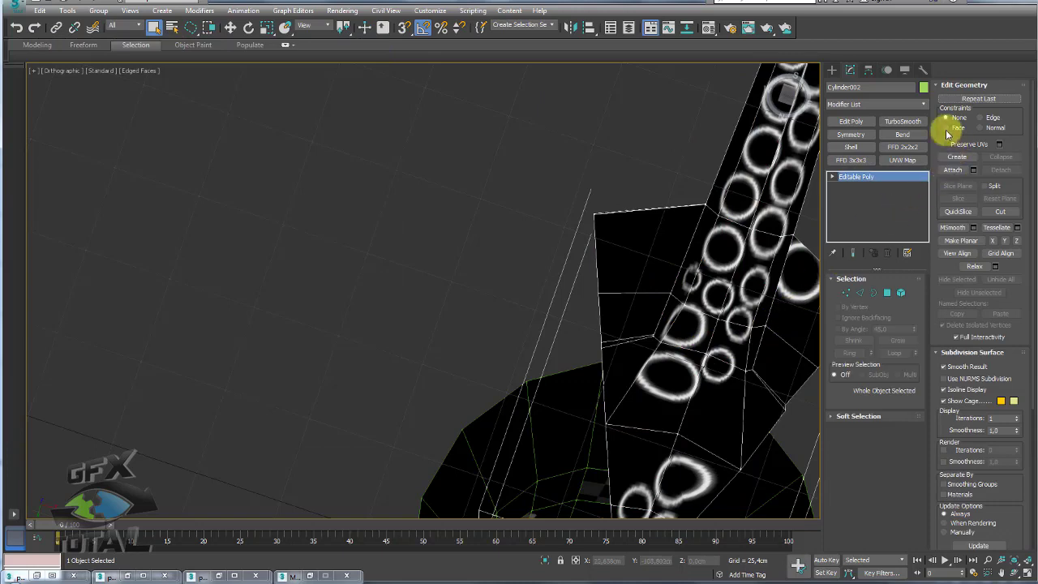
click(923, 104)
drag(926, 162, 927, 451)
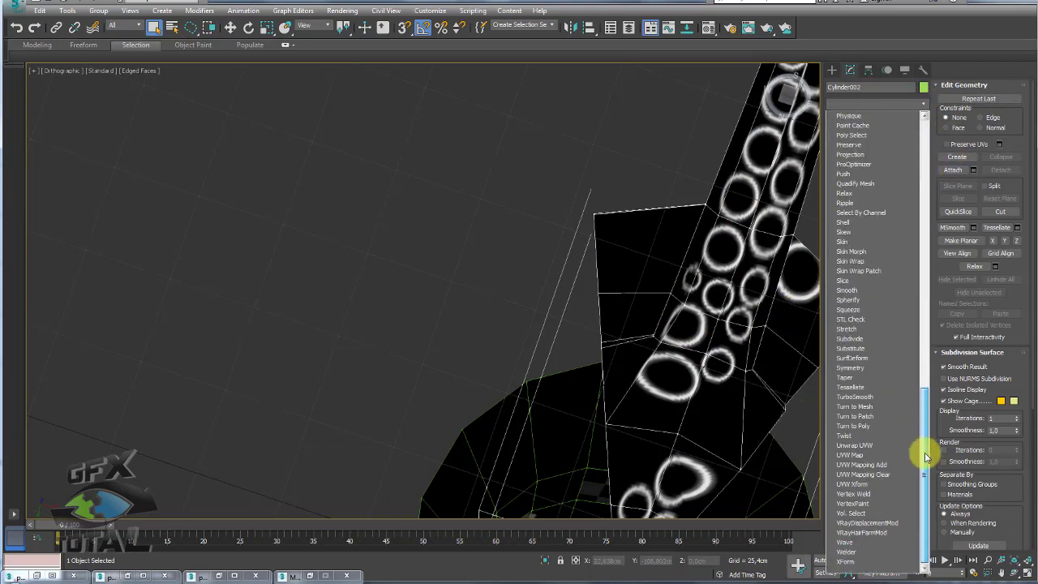
Step: Add Unwrap UVW to the tentacle and set the UV editor background to Map #2 (vetosas.jpg)
click(862, 440)
click(874, 515)
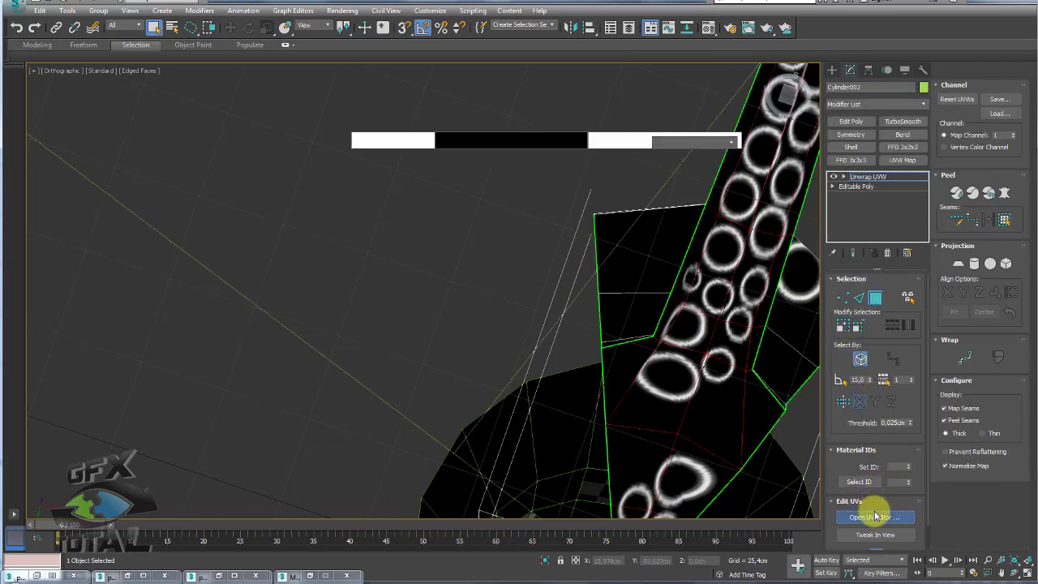
click(342, 72)
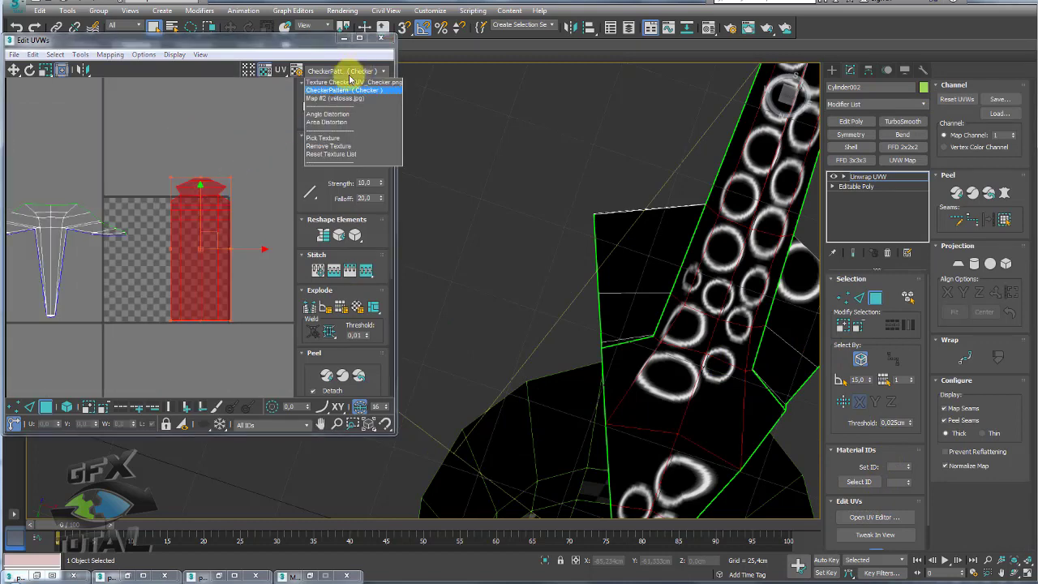
click(347, 97)
Step: Move the top UVs down along the sucker texture and switch to Vertex mode
scroll(182, 198, up, 2)
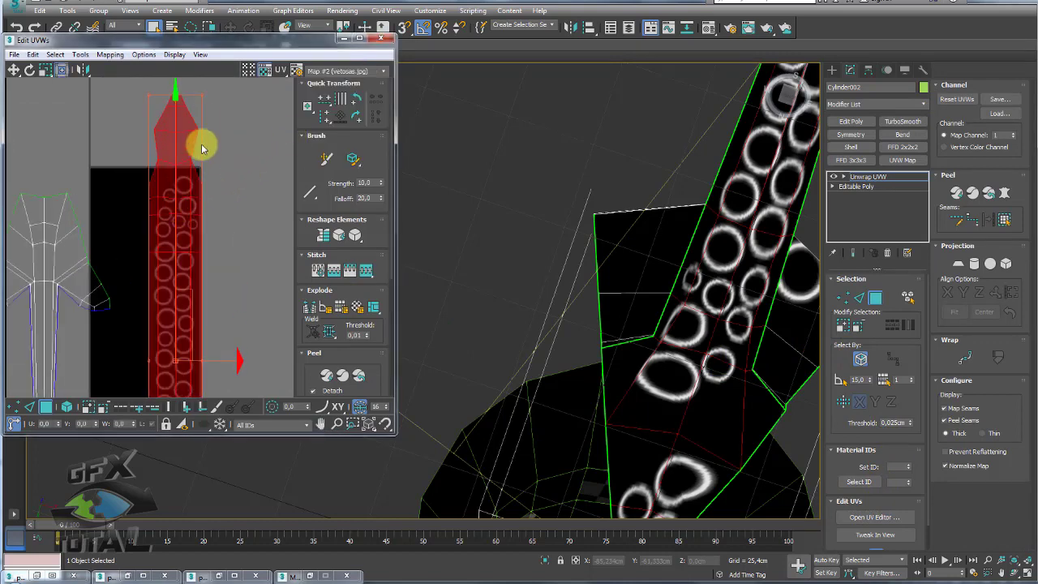
scroll(227, 145, up, 2)
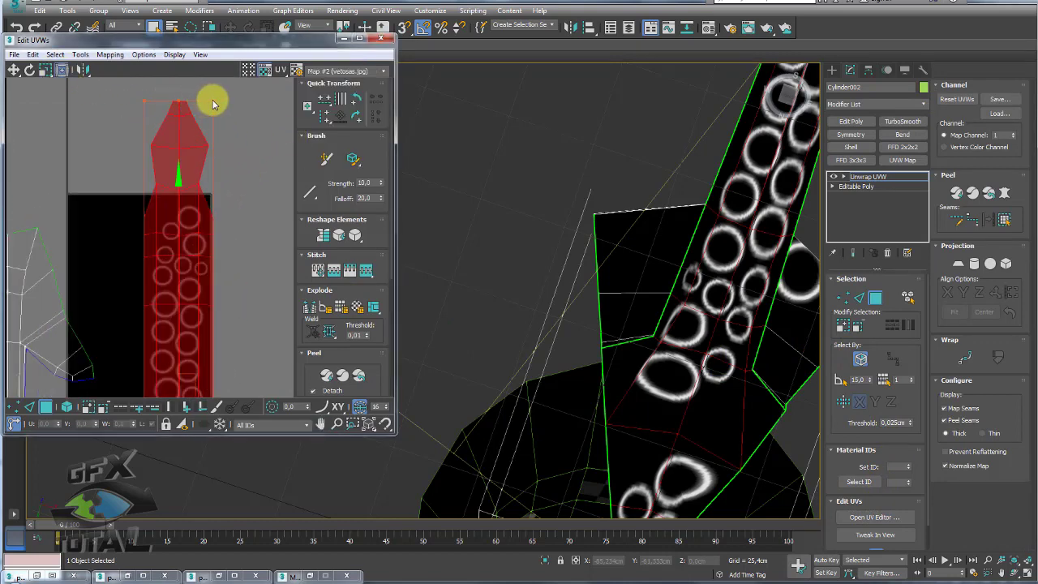
drag(213, 104, 211, 164)
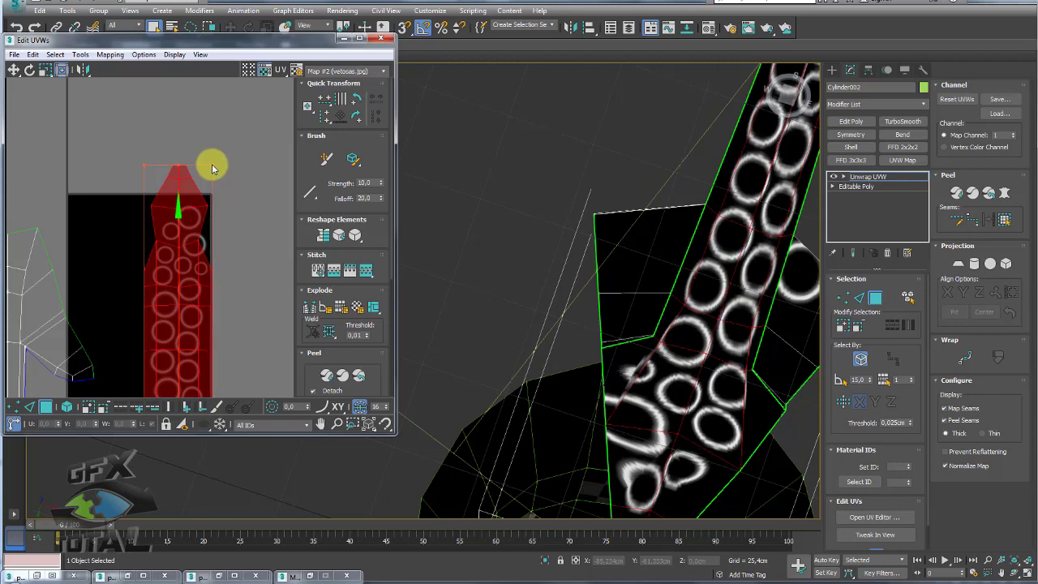
click(14, 406)
scroll(210, 235, up, 3)
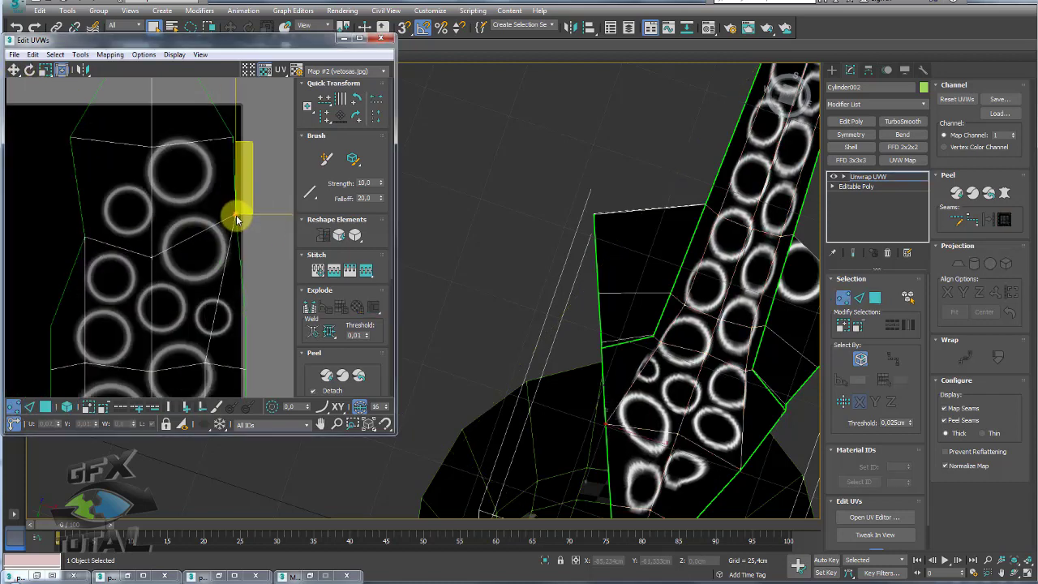
Step: Pick the left-edge, top-right and top-centre UV vertices, then view the model from above
click(82, 238)
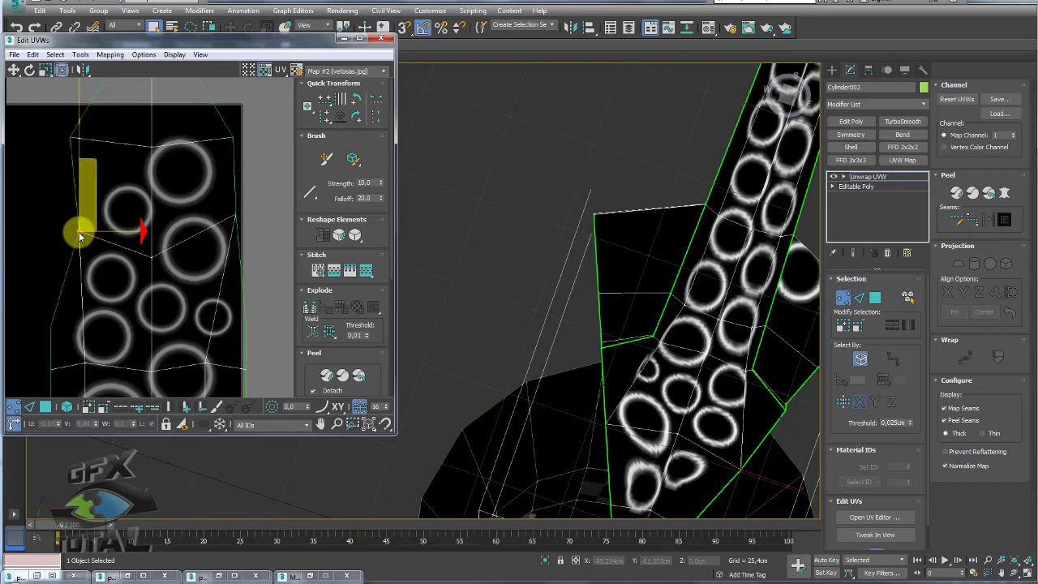
click(240, 157)
click(159, 159)
scroll(685, 287, down, 3)
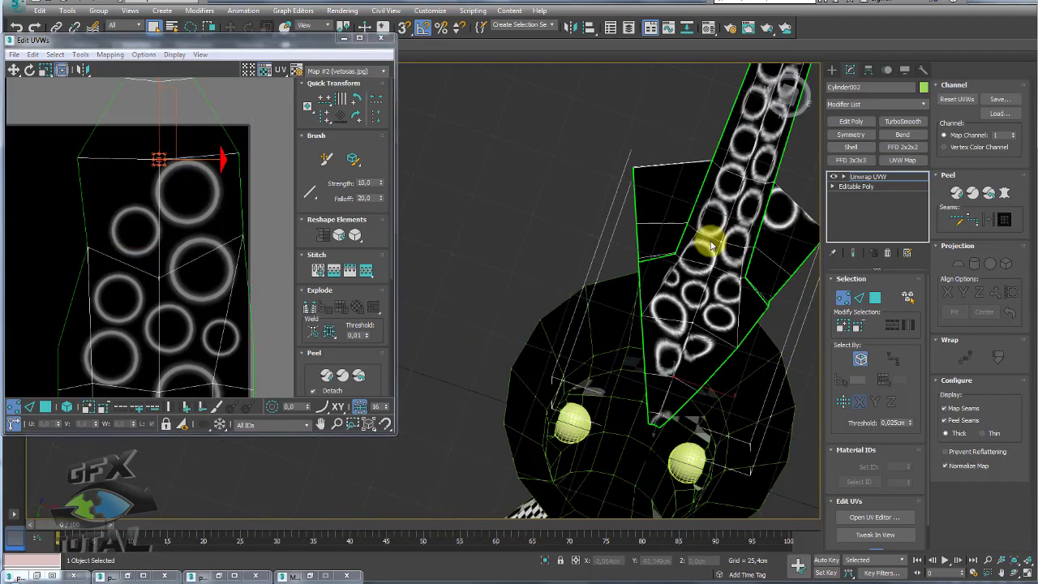
scroll(695, 282, down, 3)
mouse_move(711, 301)
alt+middle_down()
mouse_move(721, 348)
mouse_move(621, 317)
alt+middle_up()
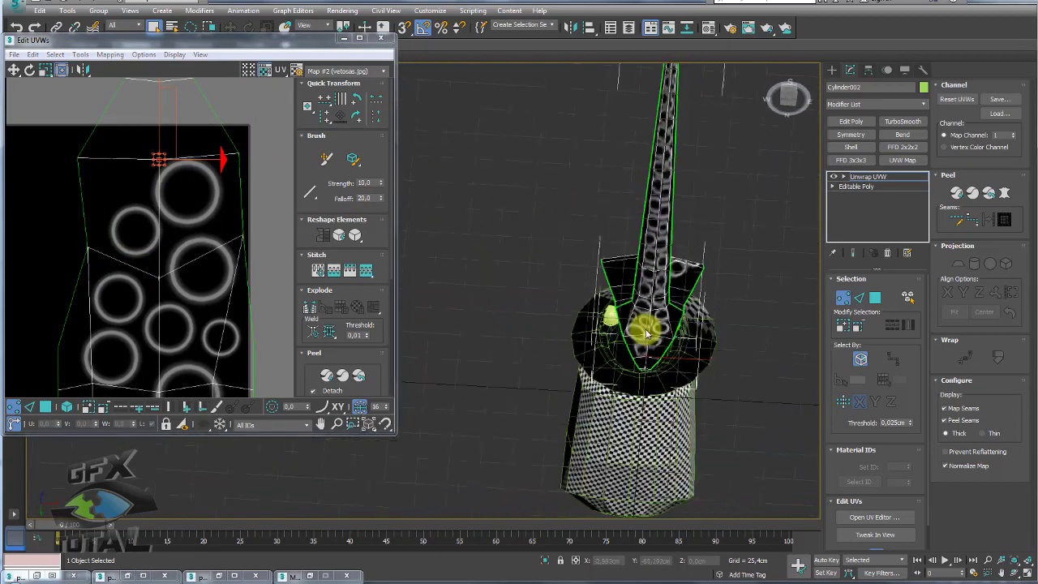
scroll(239, 259, down, 3)
scroll(202, 262, down, 3)
scroll(134, 296, down, 3)
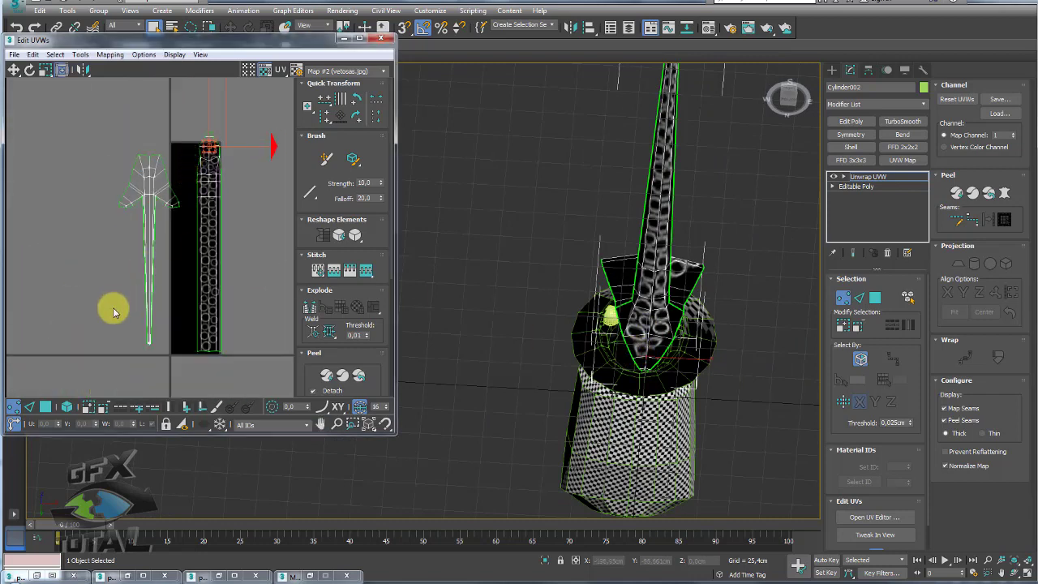
Step: In Element mode, select the left UV shell, narrow it and shift it right onto the sucker strip
click(67, 407)
click(149, 296)
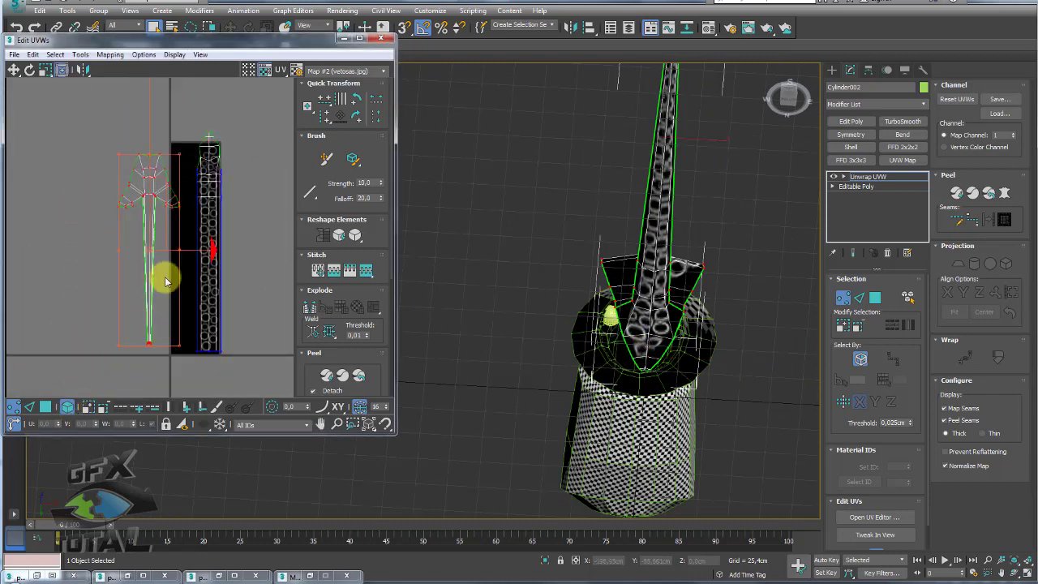
mouse_move(199, 258)
mouse_down()
mouse_move(216, 251)
mouse_move(203, 338)
mouse_move(181, 349)
mouse_move(185, 282)
mouse_move(216, 250)
mouse_move(194, 348)
mouse_move(215, 294)
mouse_up()
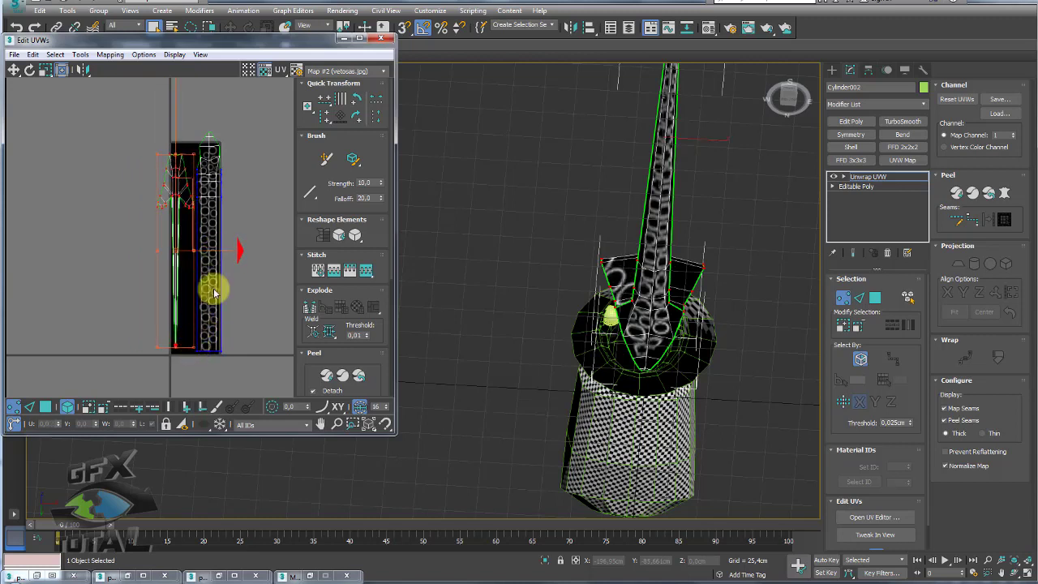
drag(221, 258, 227, 259)
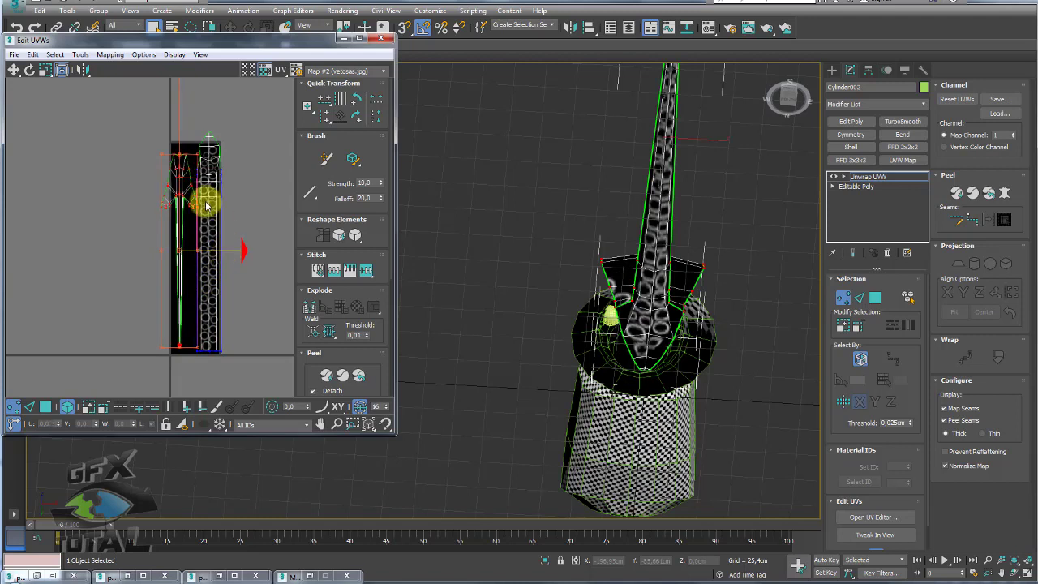
scroll(207, 205, up, 3)
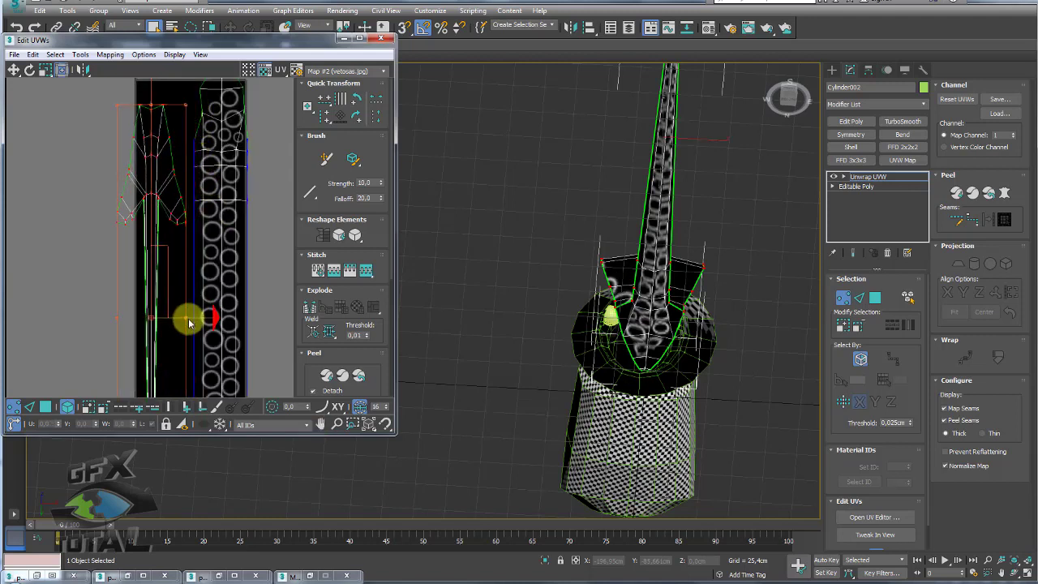
drag(203, 322, 211, 321)
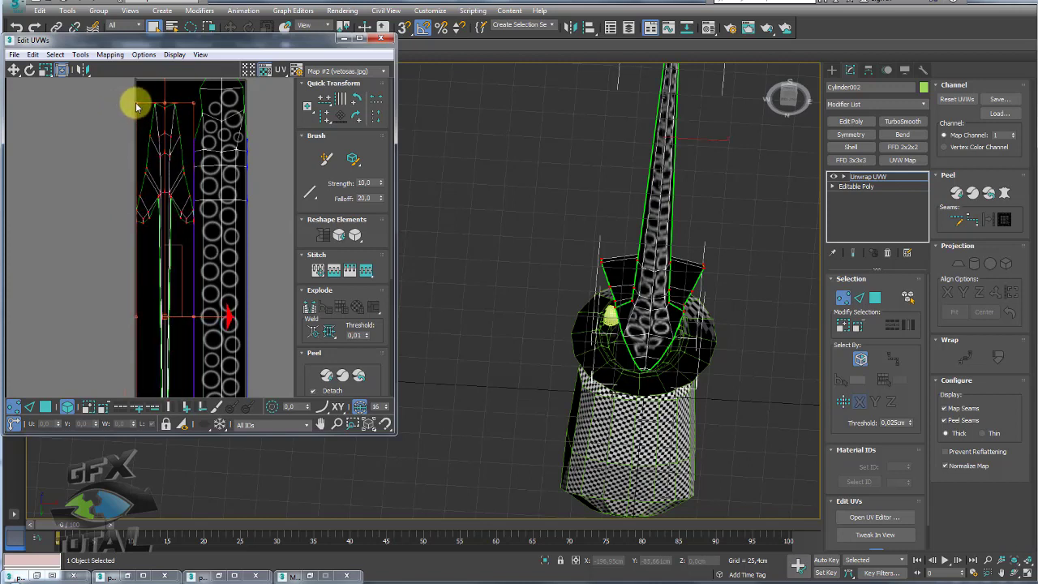
Step: Bring the full UV layout into view, select the whole shell, and tilt the viewport
scroll(175, 204, down, 4)
middle_drag(175, 204, 177, 170)
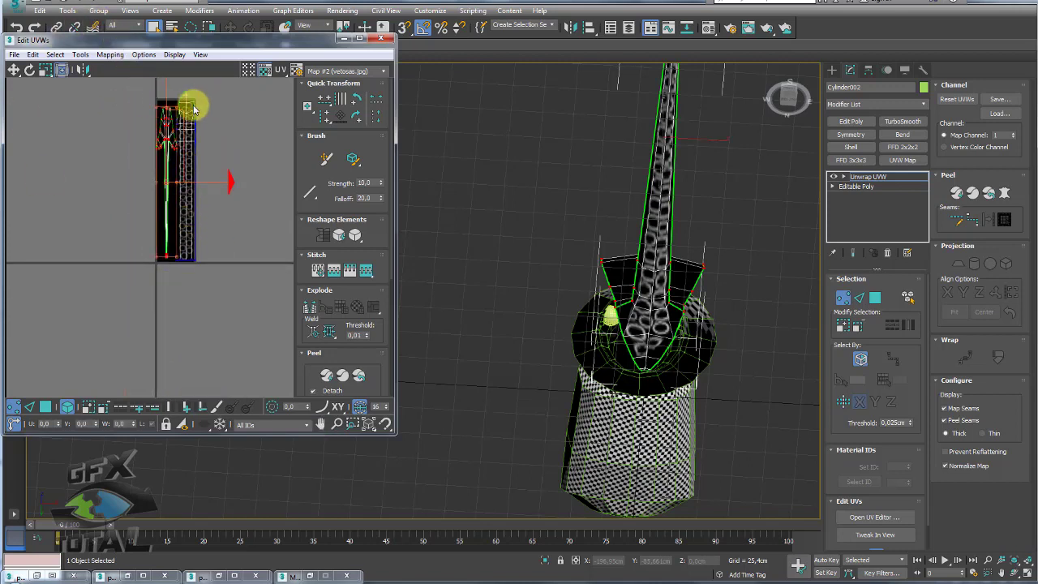
drag(154, 103, 151, 260)
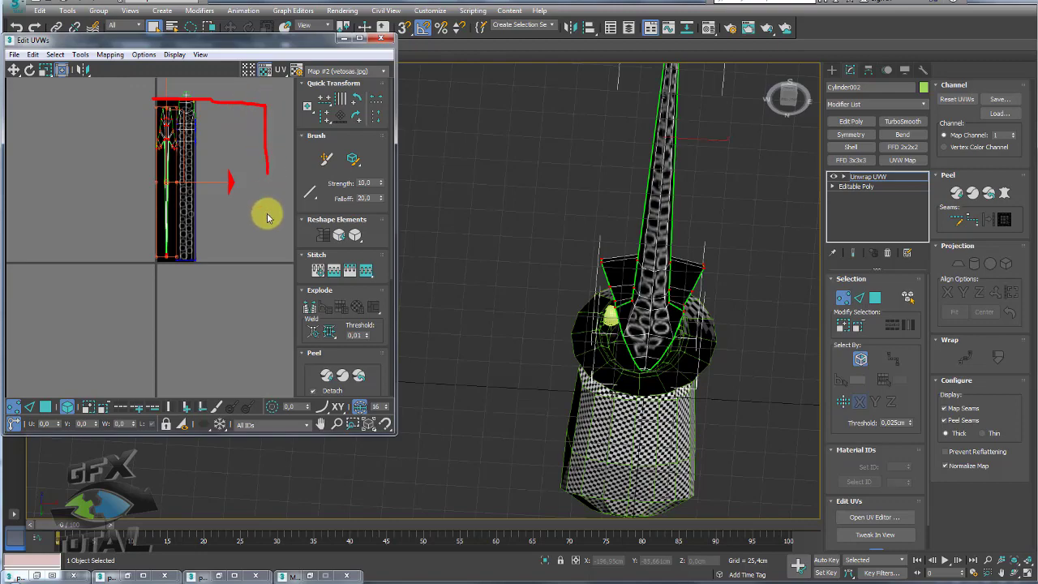
mouse_move(612, 296)
alt+middle_down()
mouse_move(653, 296)
mouse_move(621, 318)
mouse_move(607, 351)
alt+middle_up()
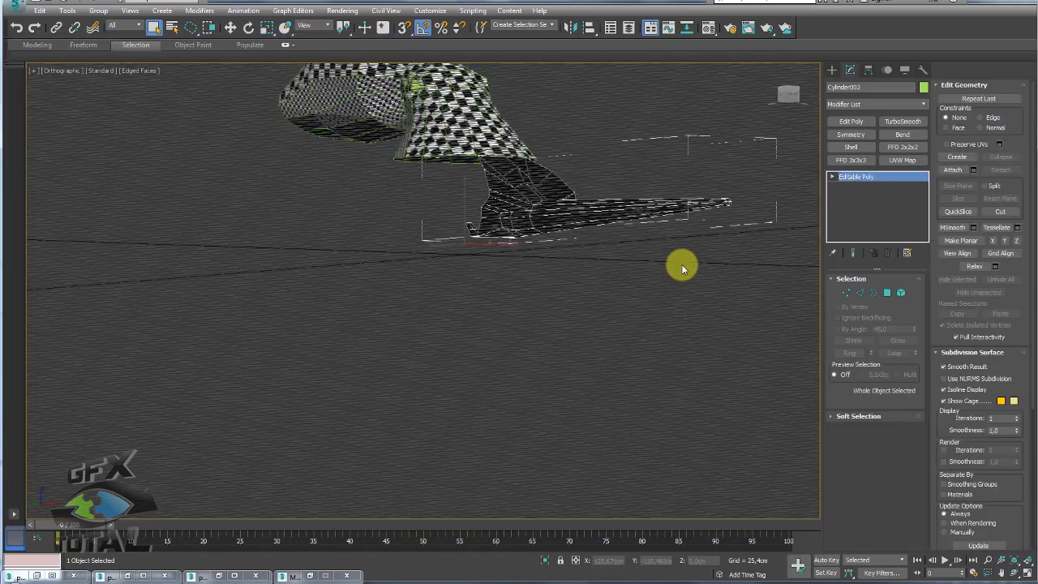
Step: Orbit and pan the viewport so the tentacle stands upright with its tip centred
mouse_move(681, 269)
alt+middle_down()
mouse_move(672, 376)
mouse_move(674, 340)
alt+middle_up()
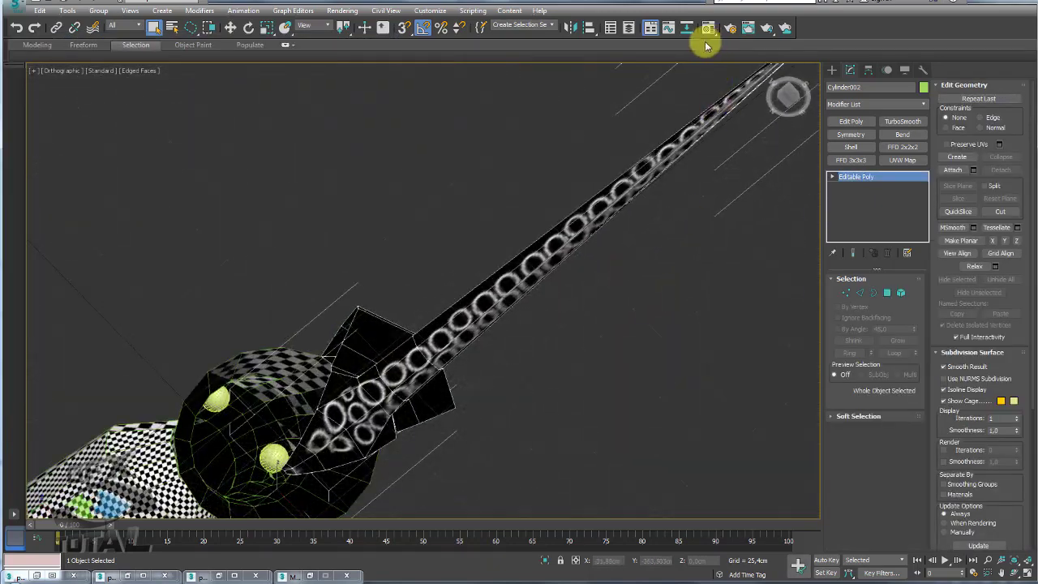
mouse_move(681, 89)
alt+middle_down()
mouse_move(570, 209)
mouse_move(549, 213)
mouse_move(530, 283)
alt+middle_up()
scroll(596, 233, down, 2)
middle_drag(597, 235, 544, 181)
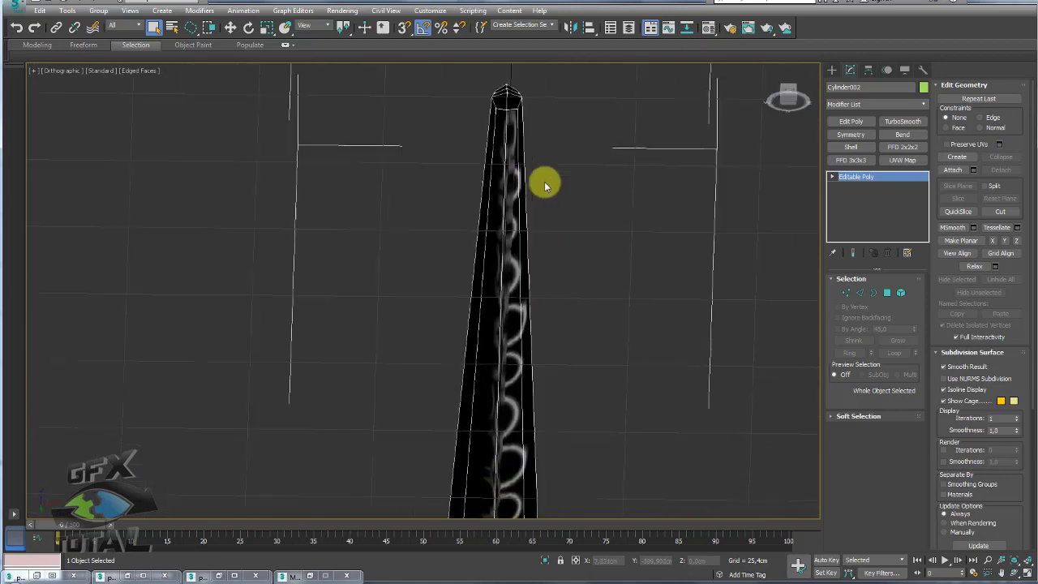
Step: Load the tentacle's Material #25 into the third Material Editor slot with the eyedropper
click(707, 30)
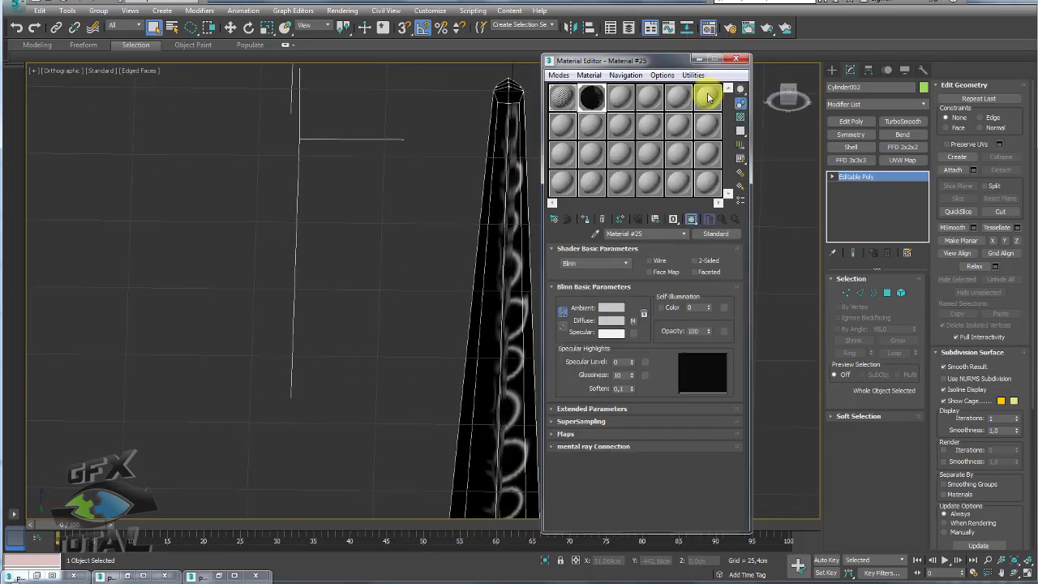
click(619, 99)
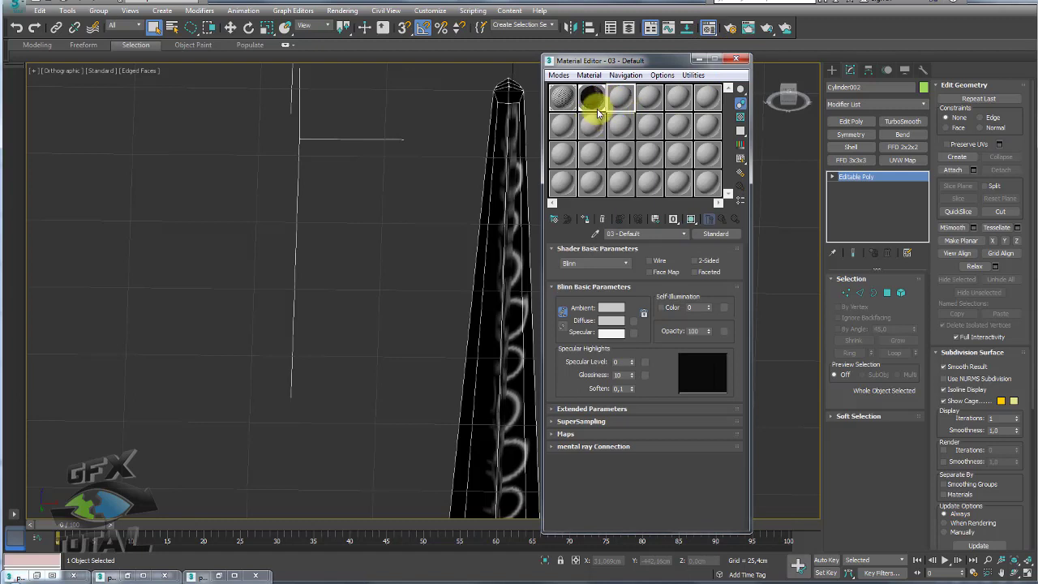
click(590, 237)
click(528, 167)
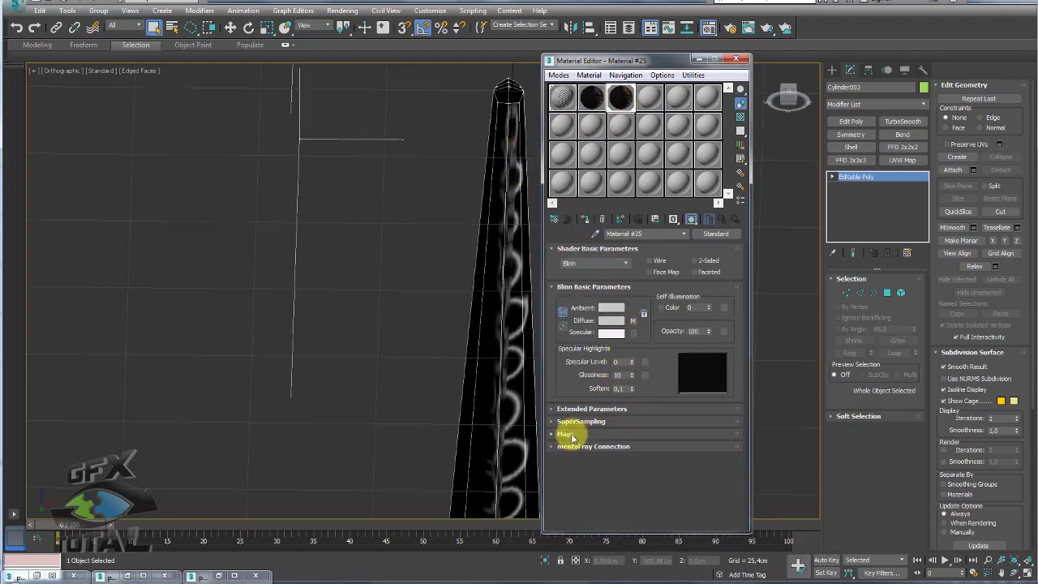
Step: Copy the vetosas.jpg diffuse map to Displacement at amount 10 and switch off Diffuse
click(565, 434)
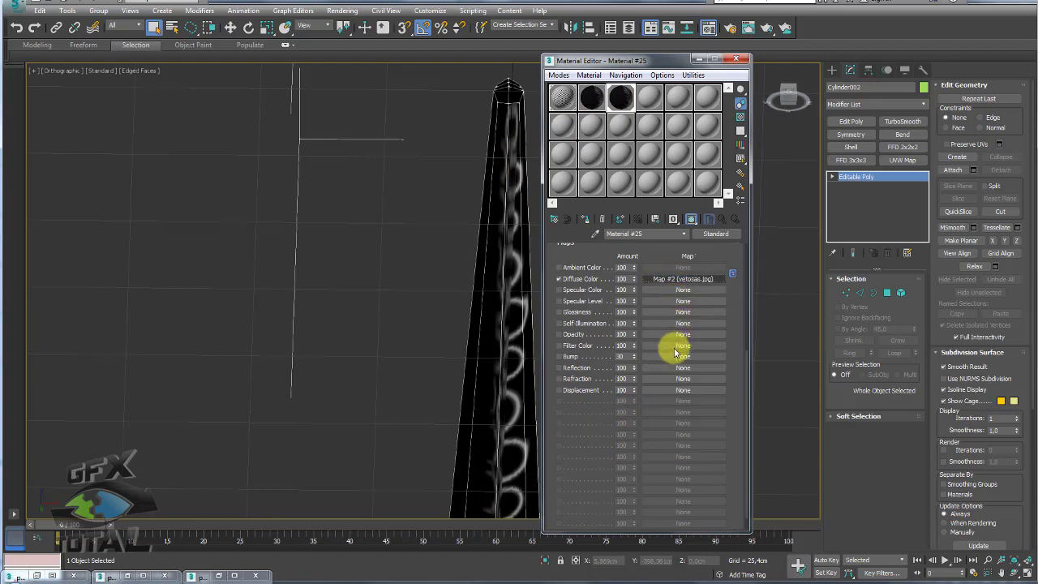
drag(591, 362, 655, 389)
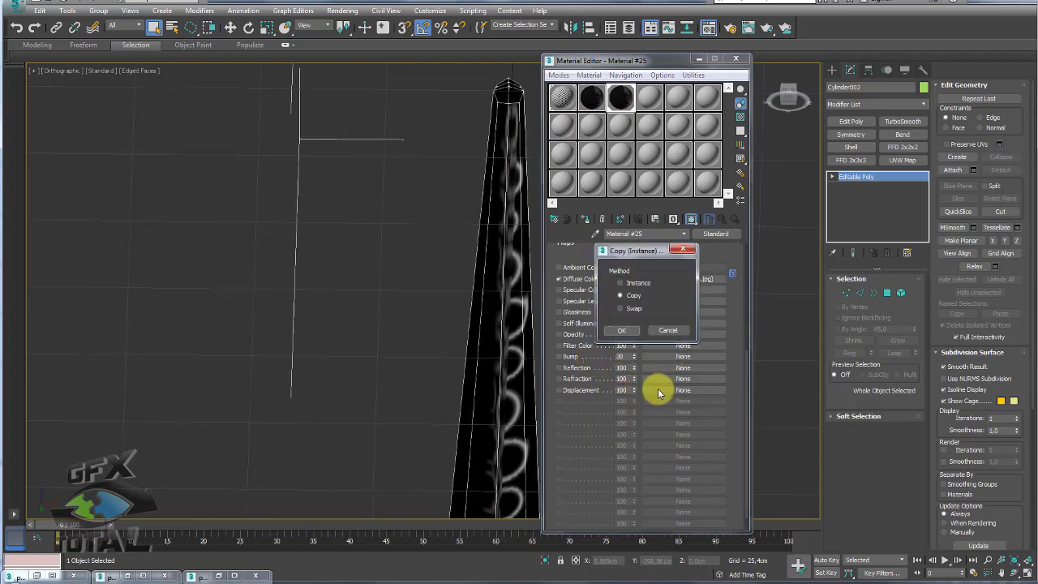
click(621, 325)
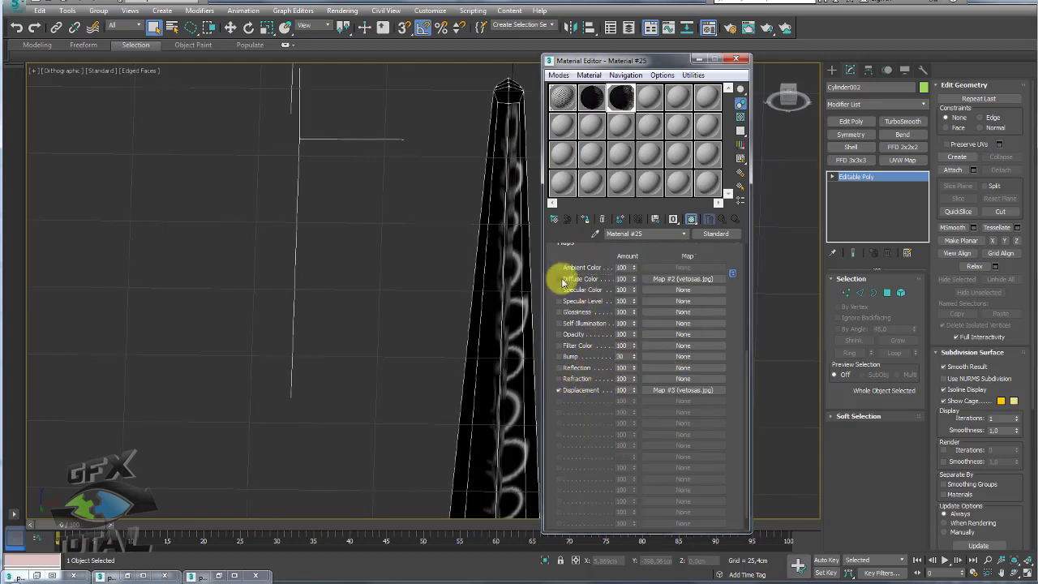
click(559, 280)
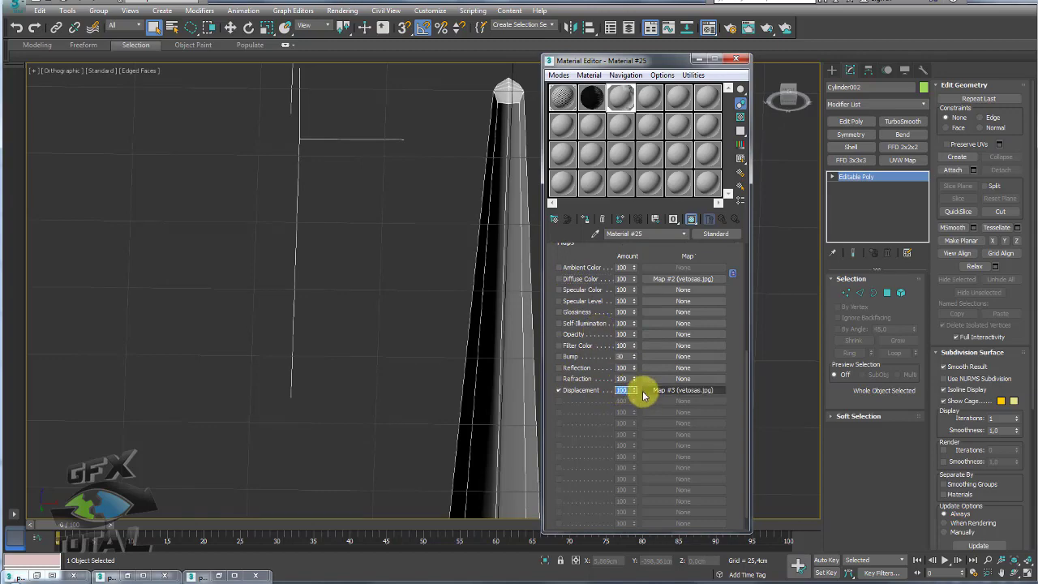
text(10)
mouse_move(440, 289)
middle_down()
mouse_move(328, 236)
mouse_move(360, 238)
mouse_move(405, 195)
mouse_move(355, 211)
mouse_move(390, 197)
mouse_move(190, 187)
middle_up()
Step: Render the tentacle, then zoom the Perspective view in and re-render a close-up
key(z)
click(765, 26)
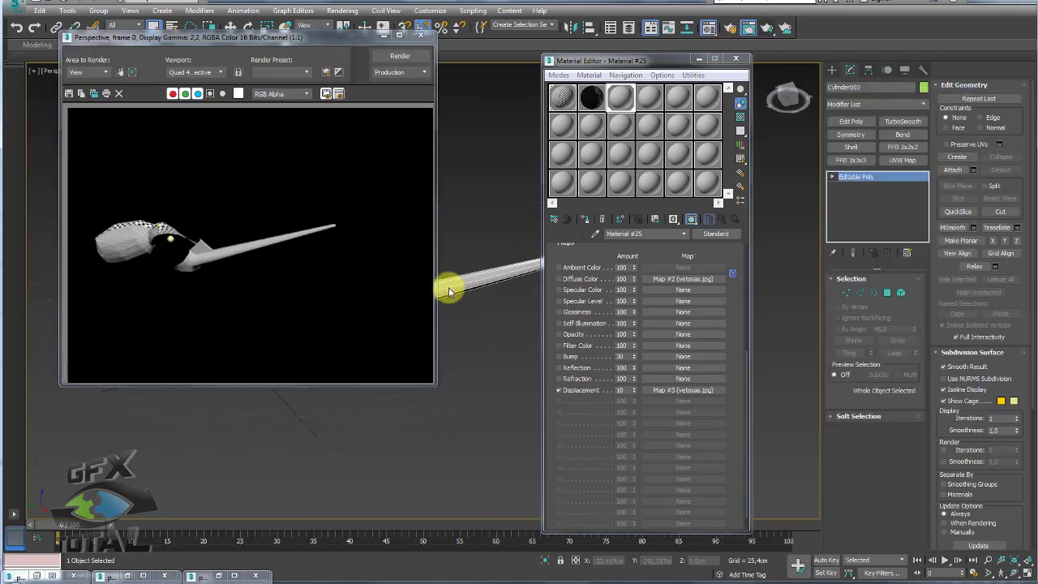
scroll(450, 273, up, 2)
scroll(449, 267, up, 2)
scroll(452, 255, up, 1)
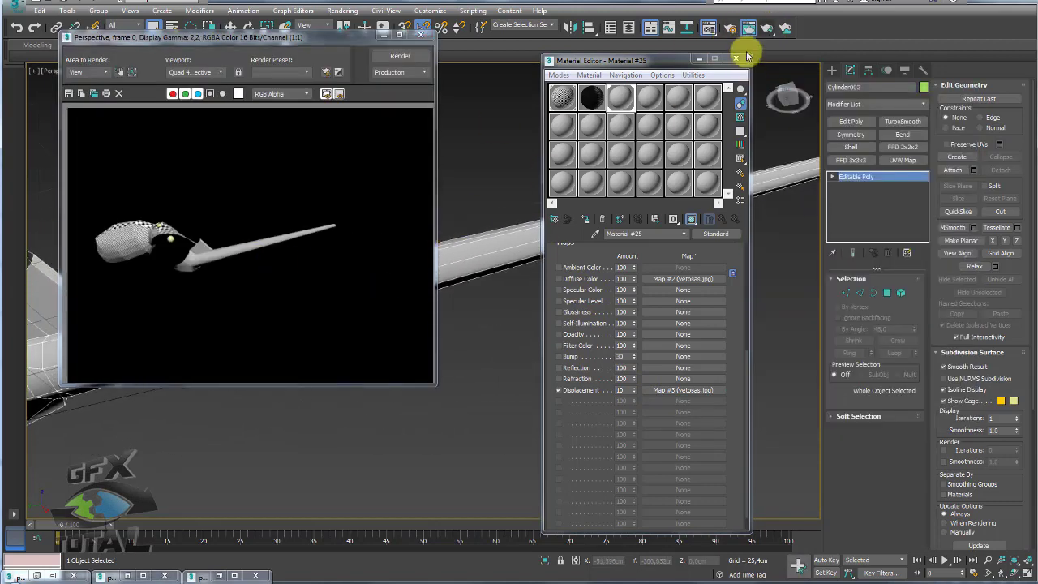
click(770, 27)
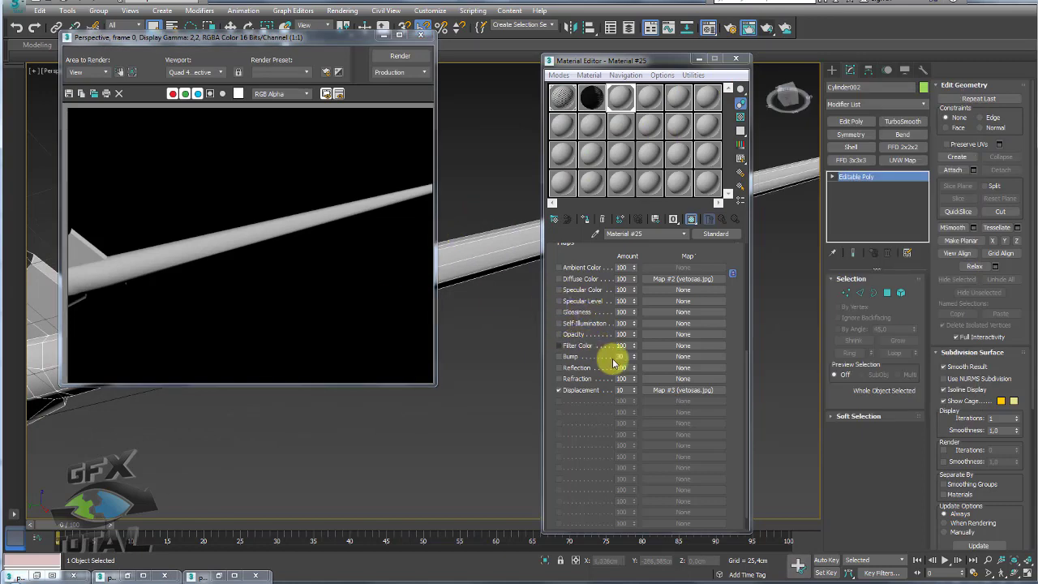
click(628, 391)
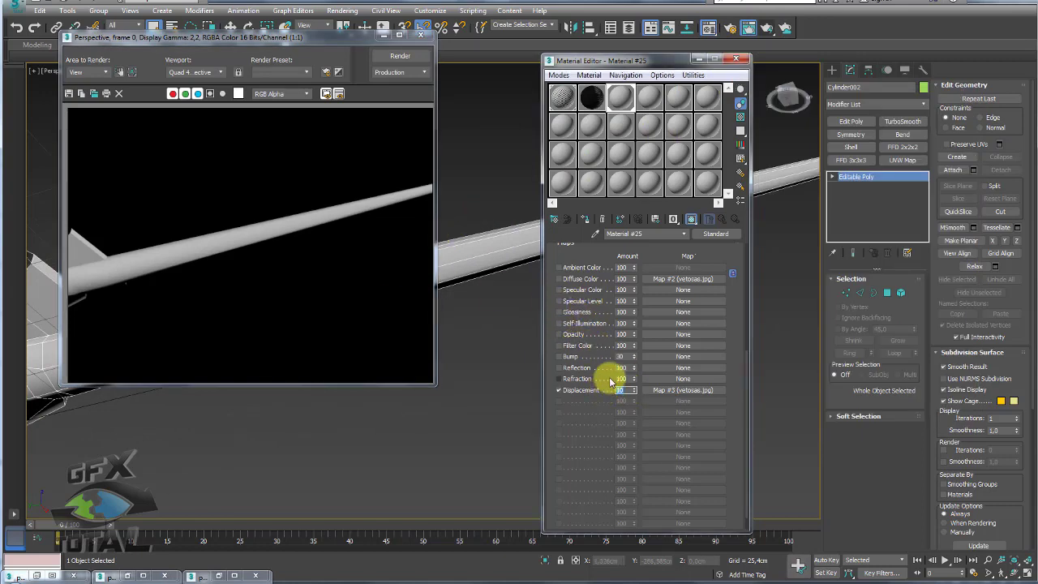
click(766, 28)
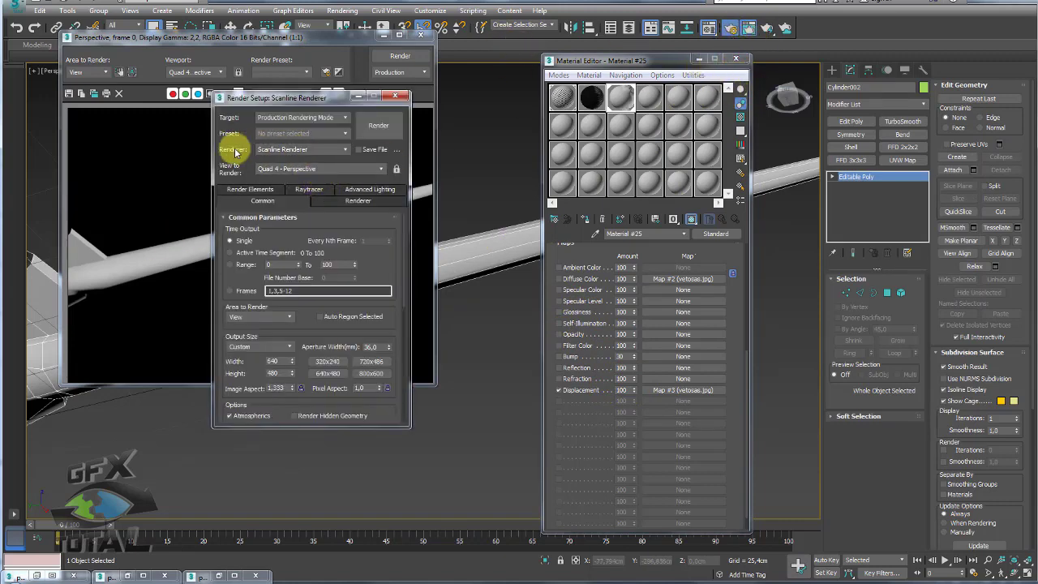
Step: Switch the renderer to NVIDIA mental ray and render the tentacle
click(299, 150)
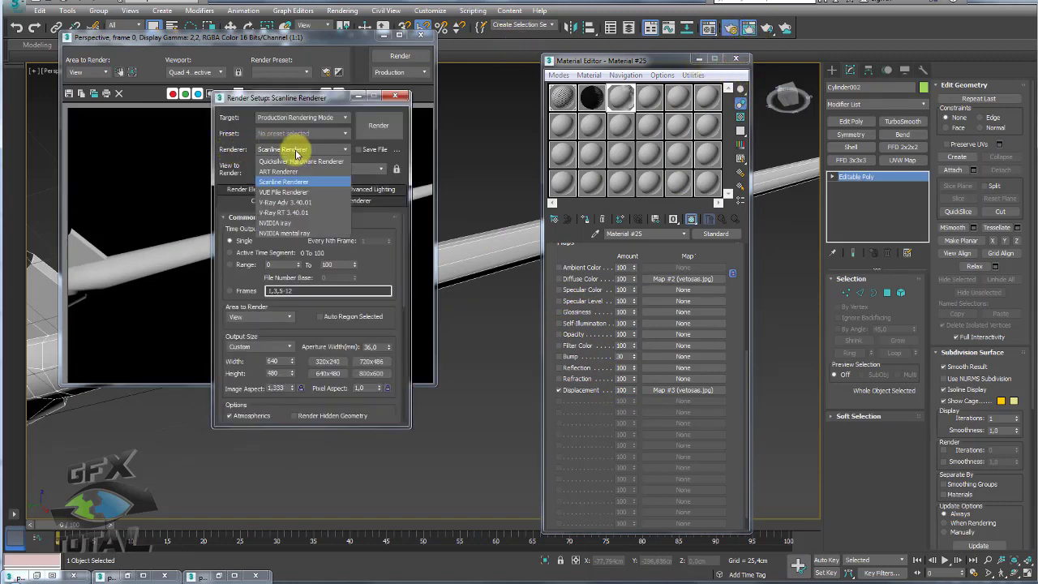
click(292, 235)
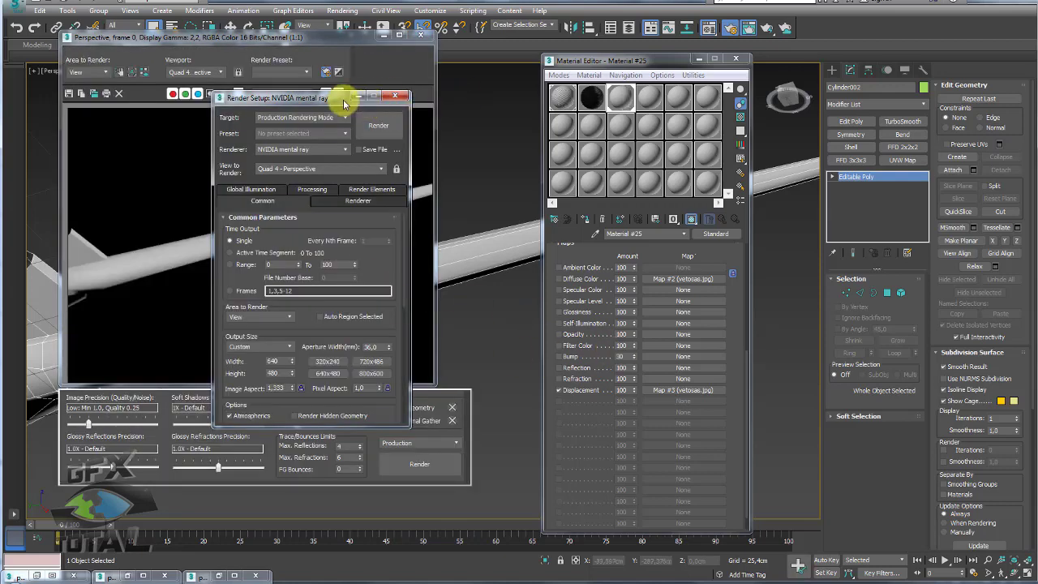
drag(343, 97, 559, 70)
click(625, 86)
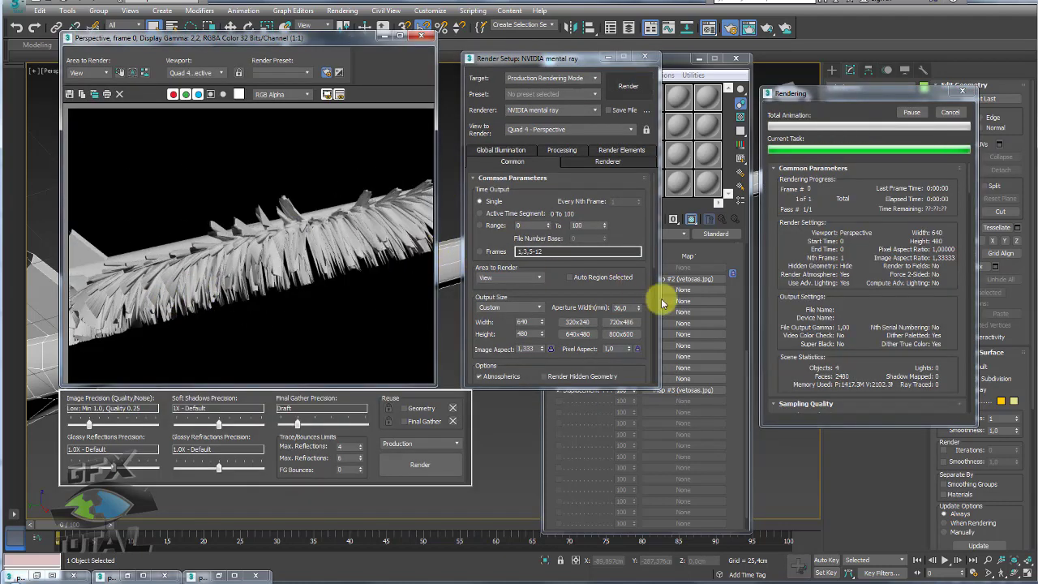
Step: Re-render with displacement amount 5 and zoom the frame buffer onto the bumpy tentacle edge
click(739, 332)
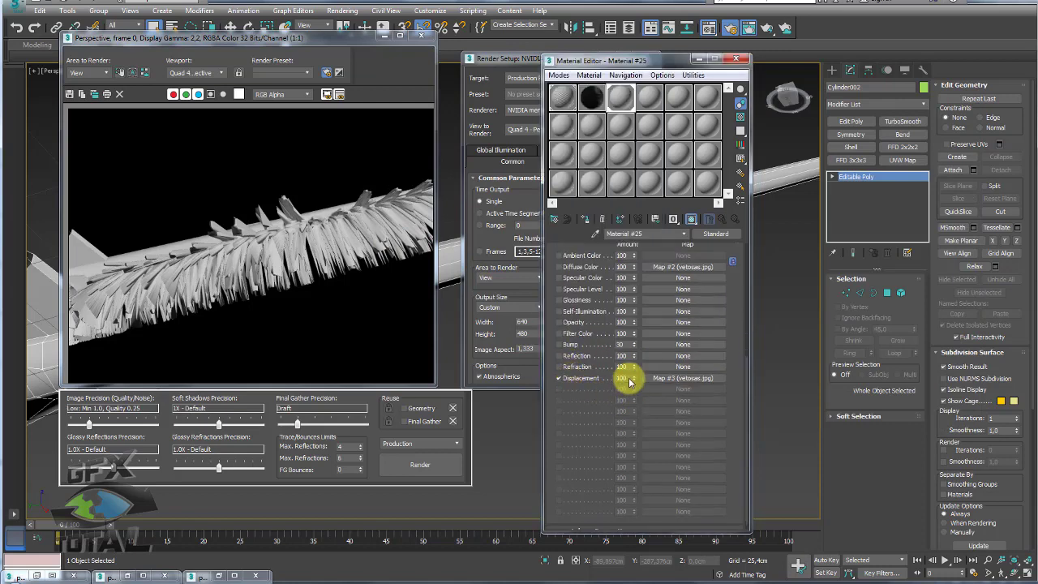
click(765, 27)
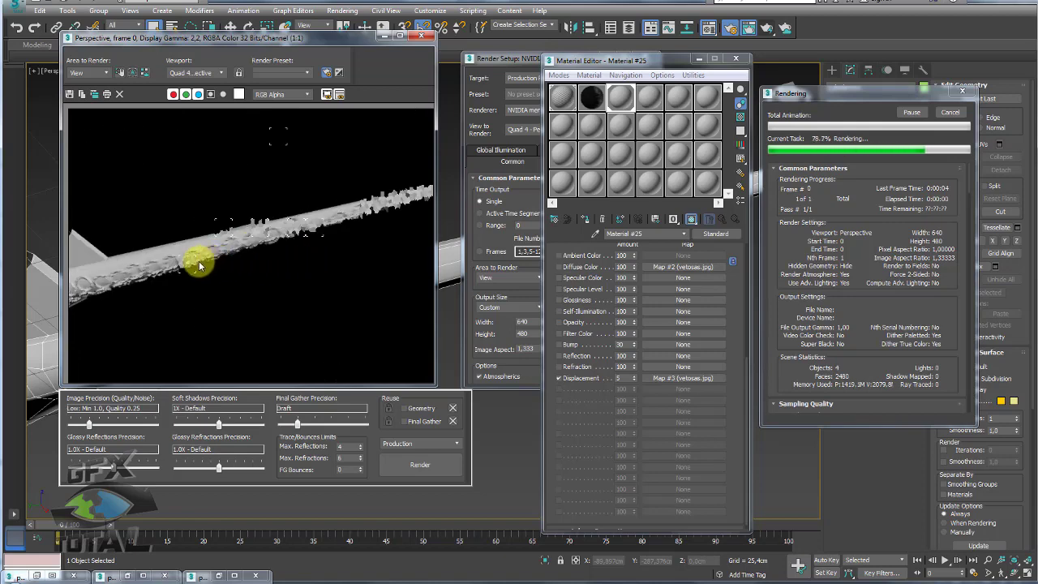
scroll(192, 262, up, 1)
middle_drag(288, 287, 227, 214)
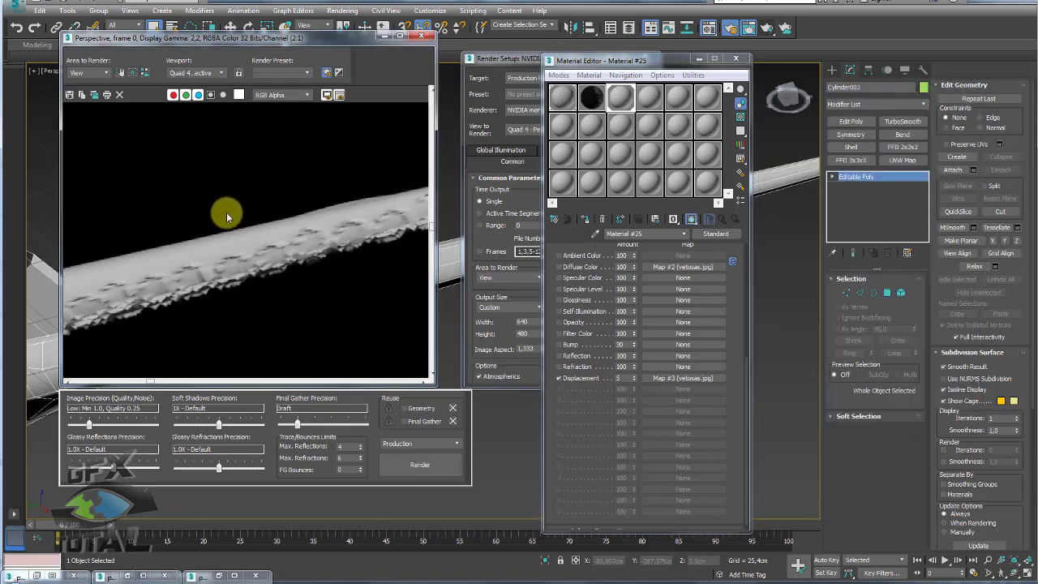
scroll(255, 271, up, 1)
middle_drag(254, 271, 223, 214)
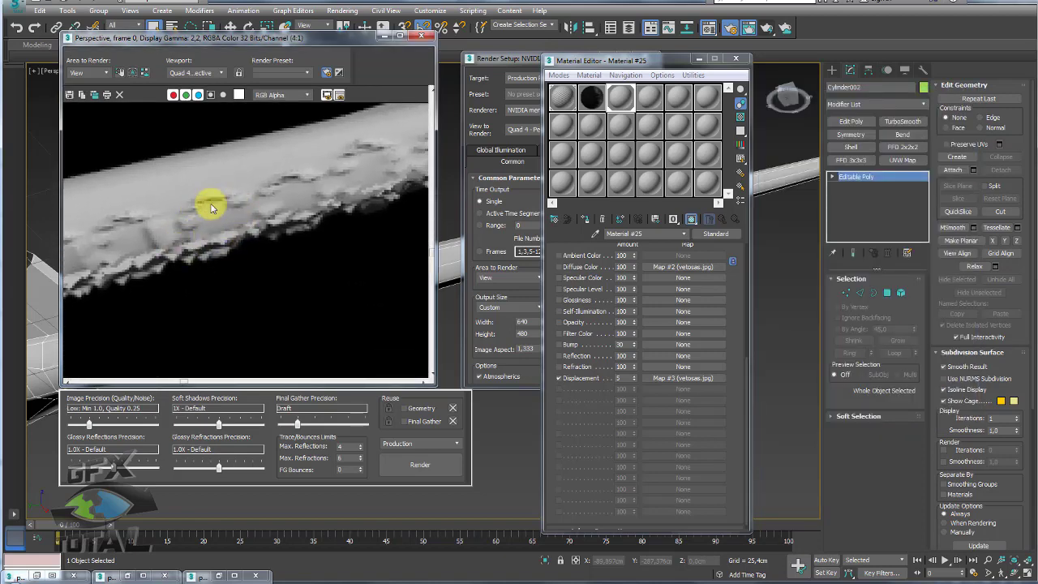
Step: Open mental ray's Renderer settings and scroll down to the Shadows & Displacement rollout
drag(651, 67, 597, 120)
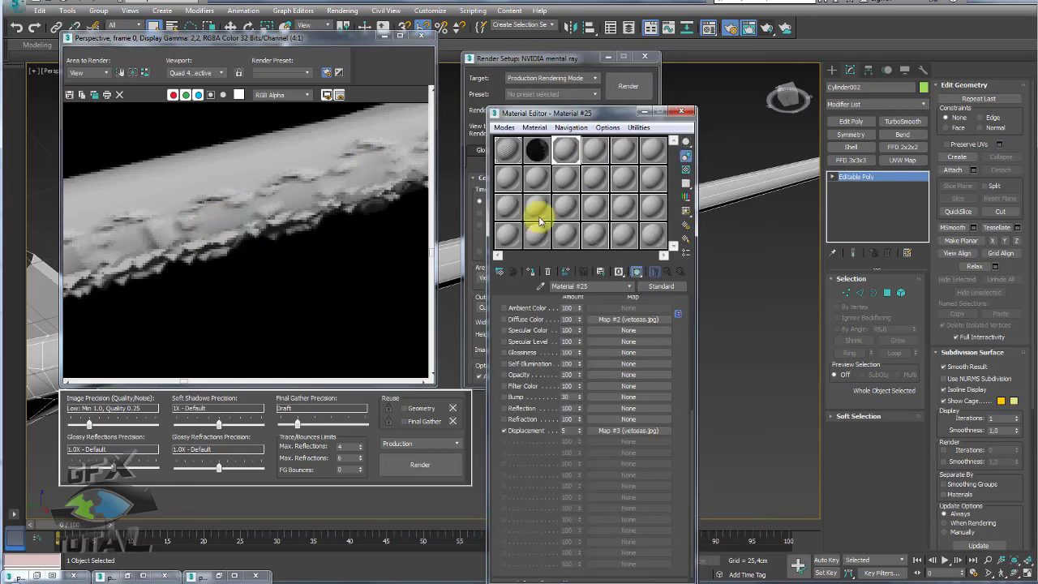
drag(575, 62, 636, 48)
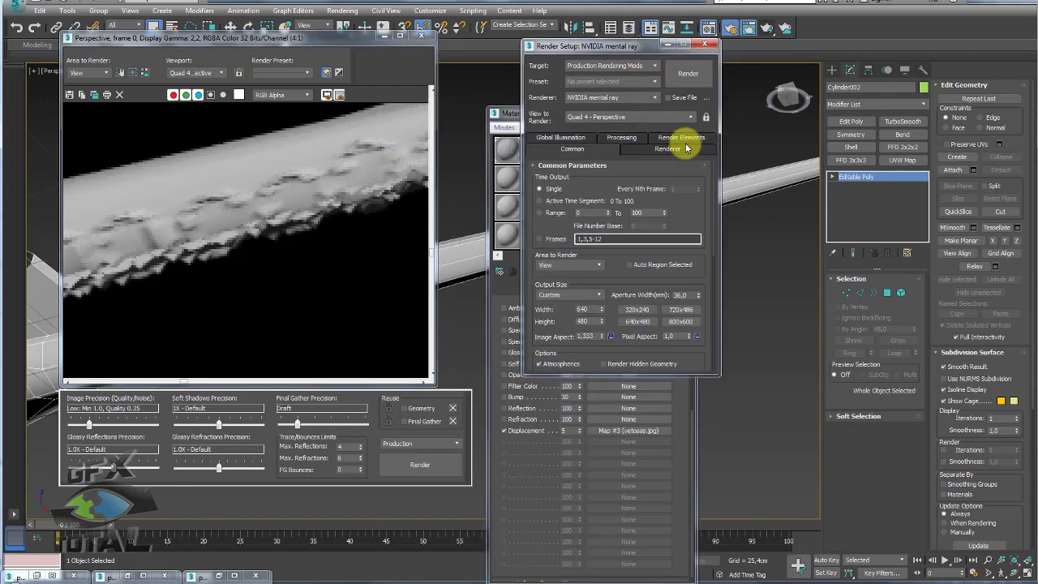
click(669, 151)
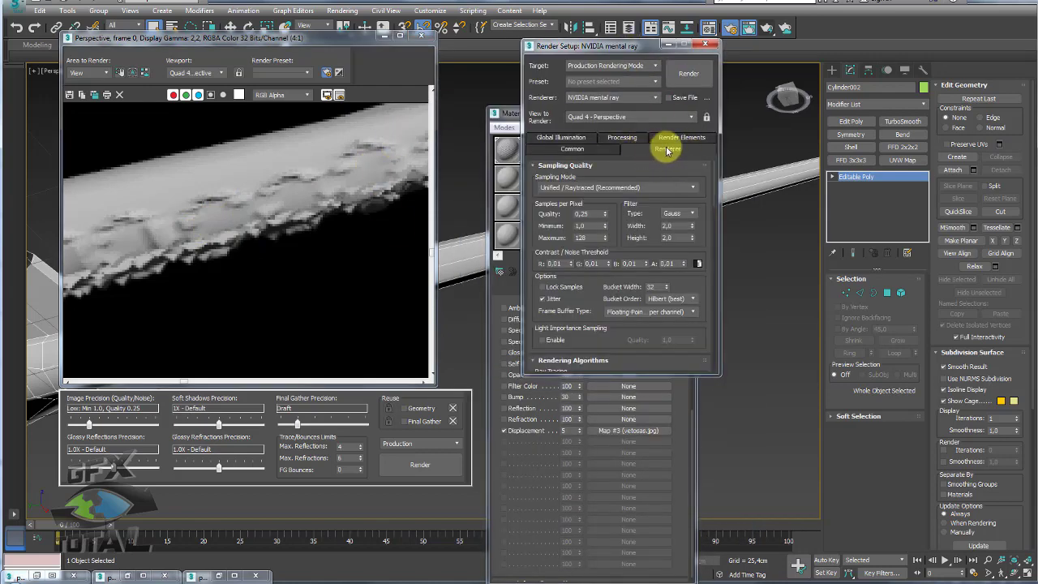
scroll(695, 233, down, 5)
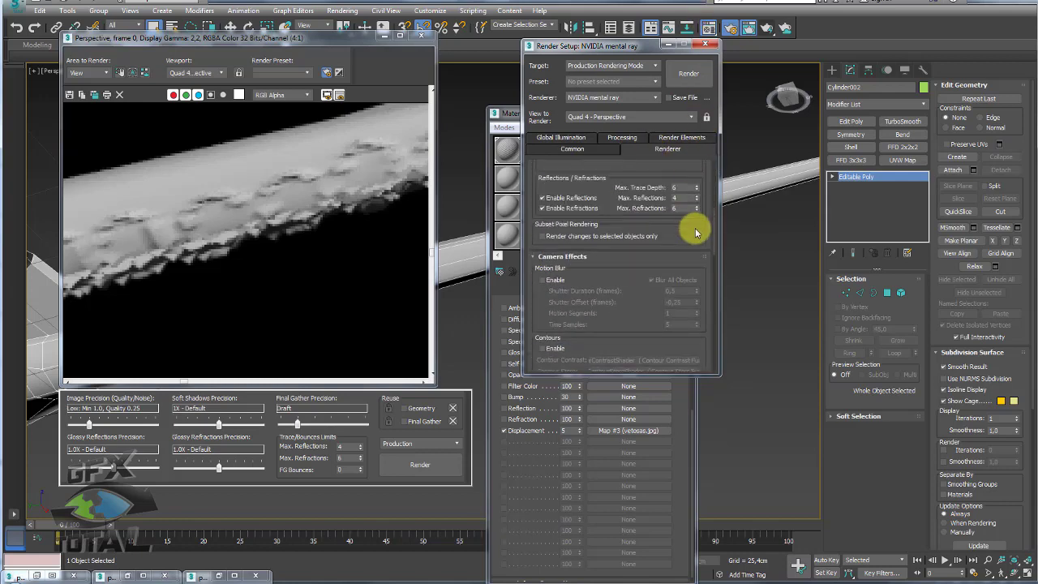
drag(706, 297, 703, 106)
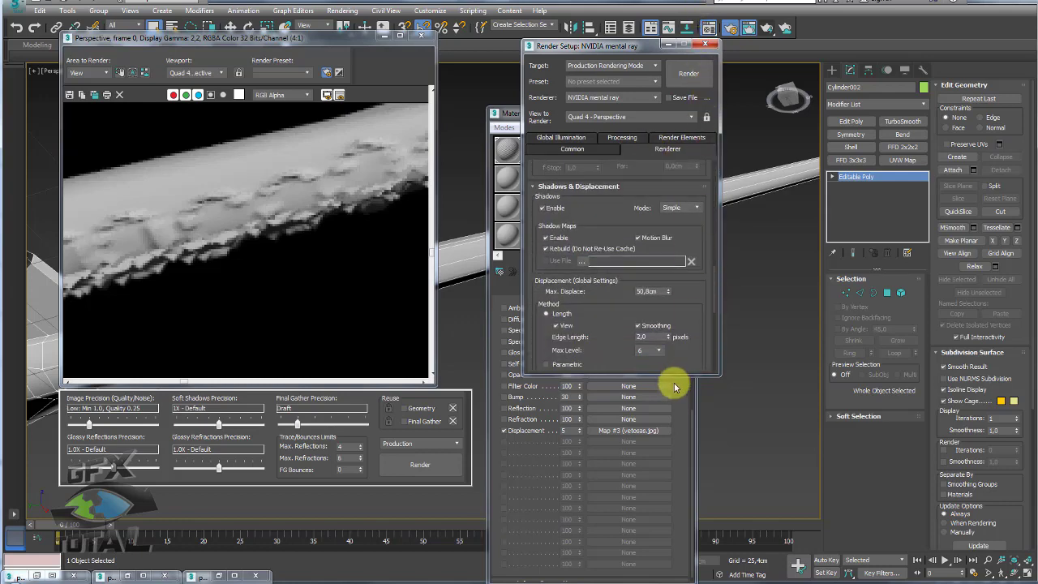
scroll(688, 294, down, 2)
scroll(687, 268, down, 2)
scroll(688, 243, down, 2)
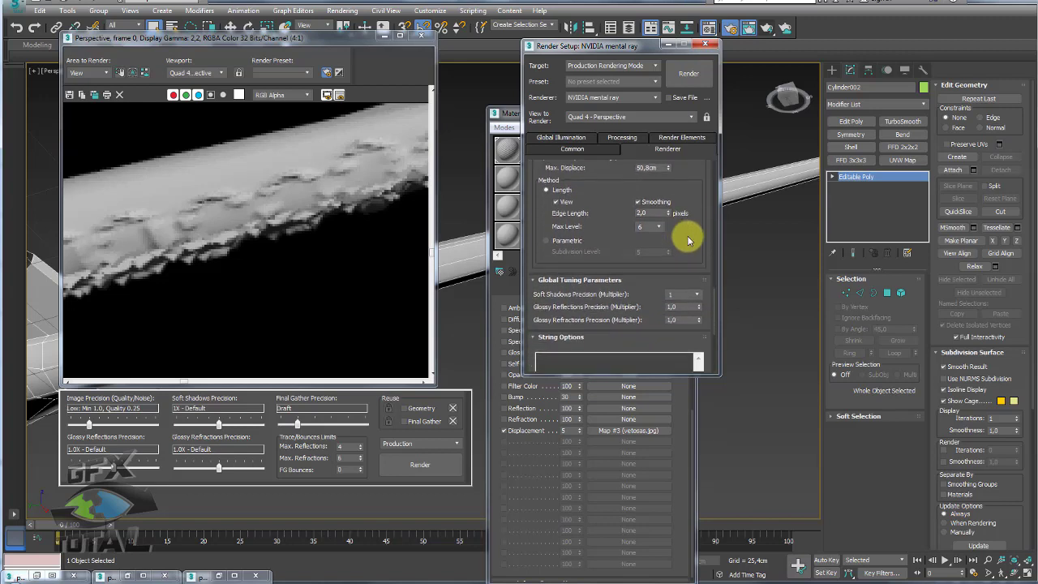
drag(687, 239, 689, 308)
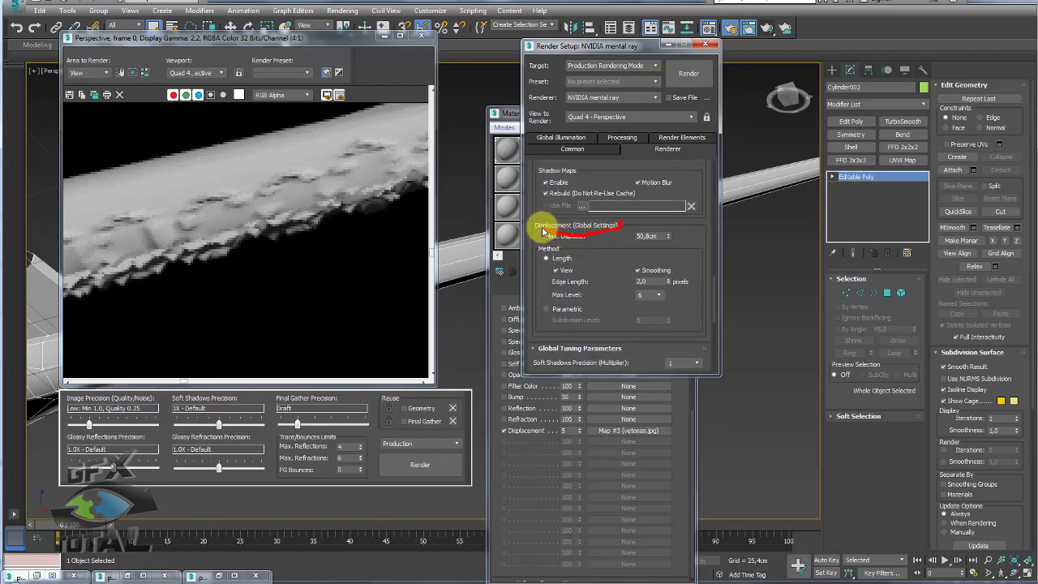
drag(683, 258, 690, 213)
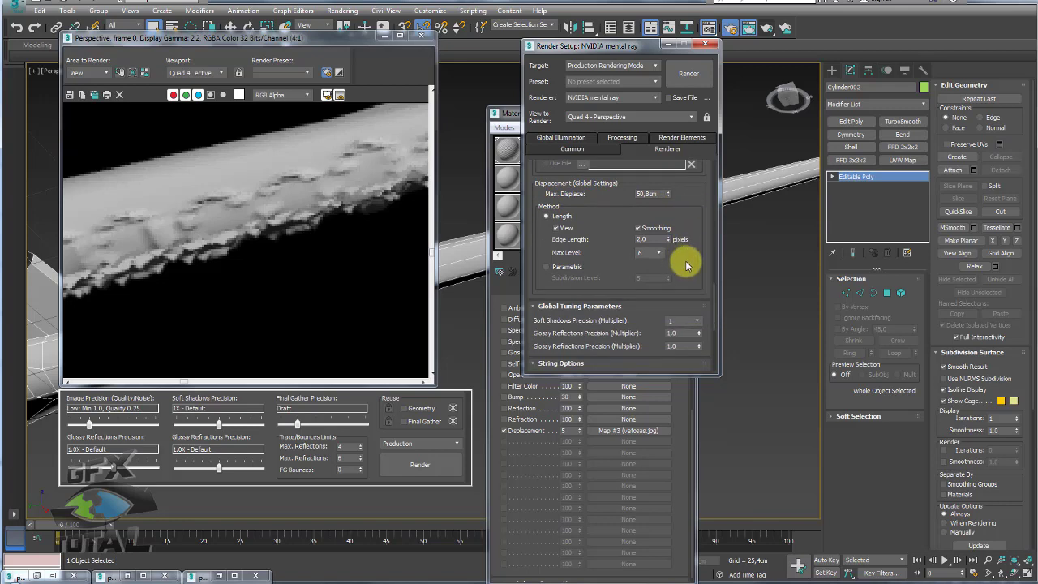
scroll(686, 265, down, 1)
Step: Keep max subdivision at 6, re-render with edge length 1,0, and close Render Setup
click(659, 243)
click(659, 244)
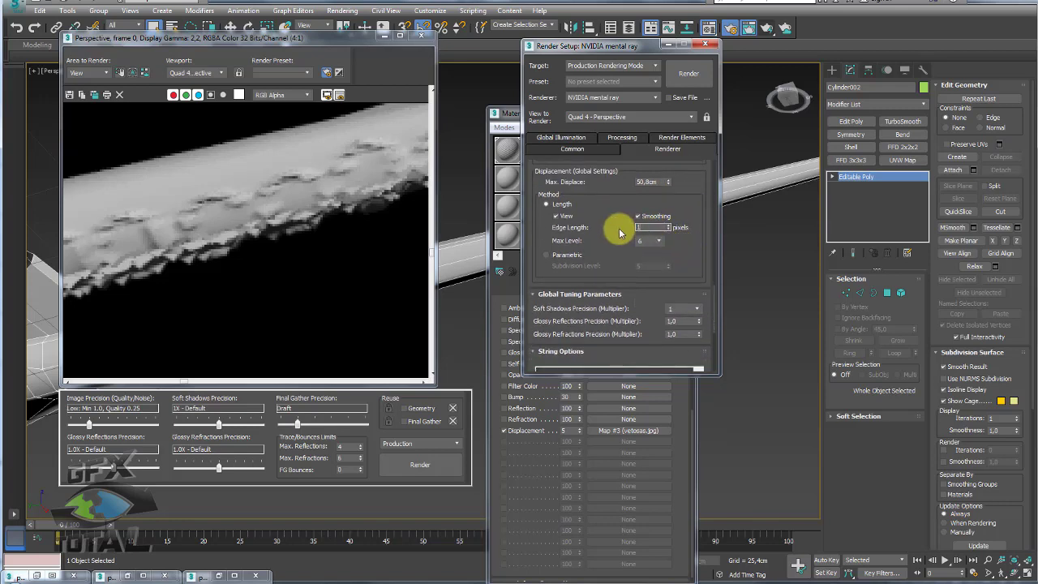
click(689, 72)
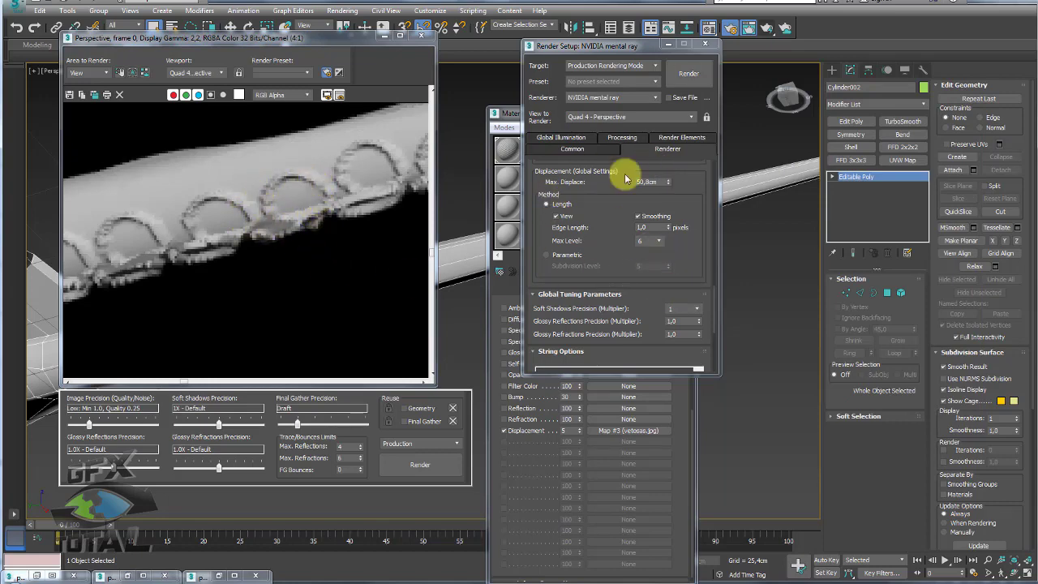
click(703, 47)
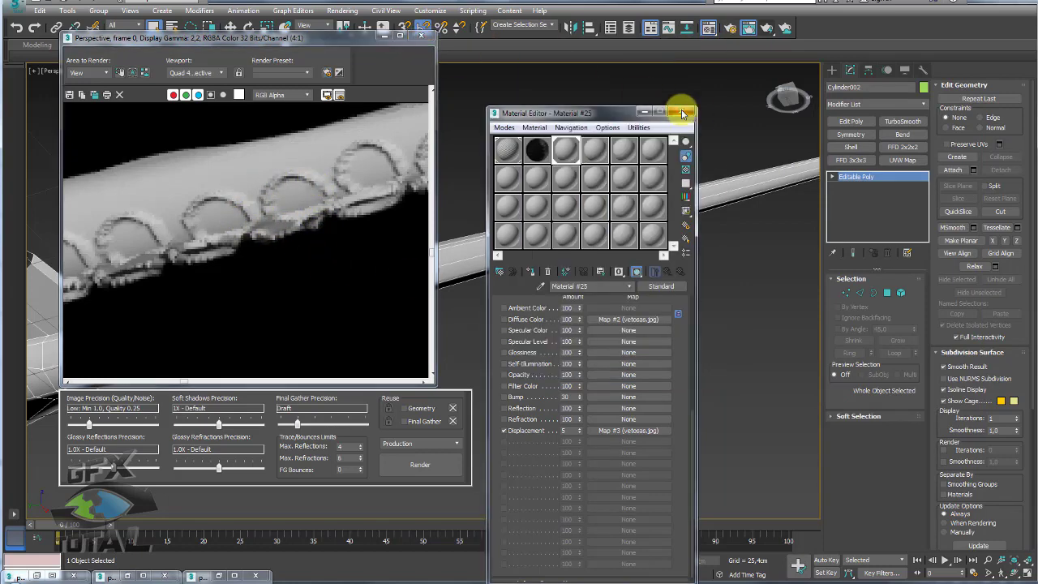
Step: Close the Material Editor and Rendered Frame Window, then orbit around the tentacle model
click(686, 111)
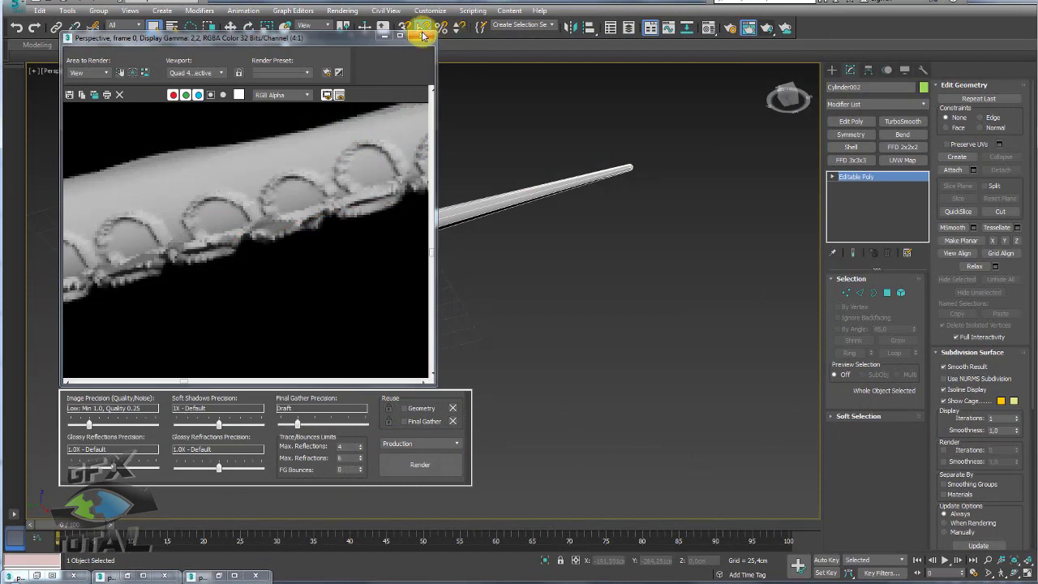
click(422, 35)
scroll(518, 202, down, 3)
mouse_move(574, 240)
alt+middle_down()
mouse_move(535, 278)
mouse_move(562, 320)
mouse_move(543, 300)
alt+middle_up()
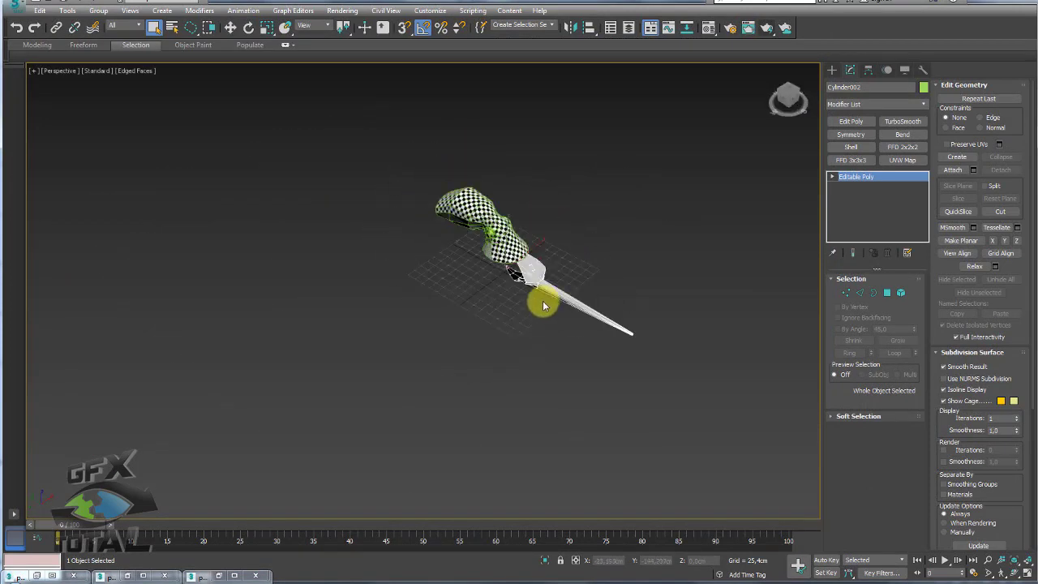
Step: Array the tentacle into eight copies rotated through 360 degrees around the body
click(650, 335)
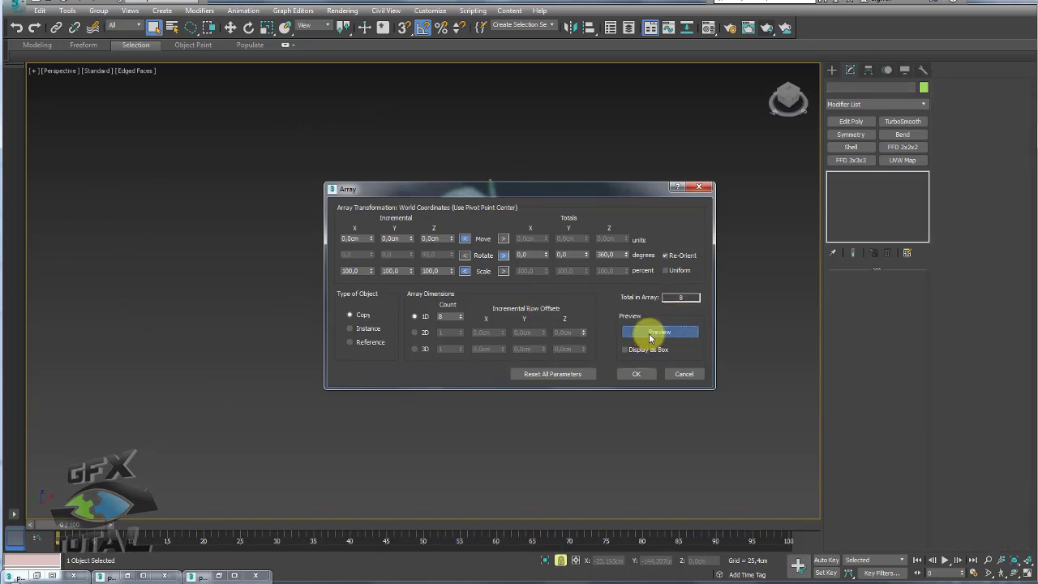
click(635, 374)
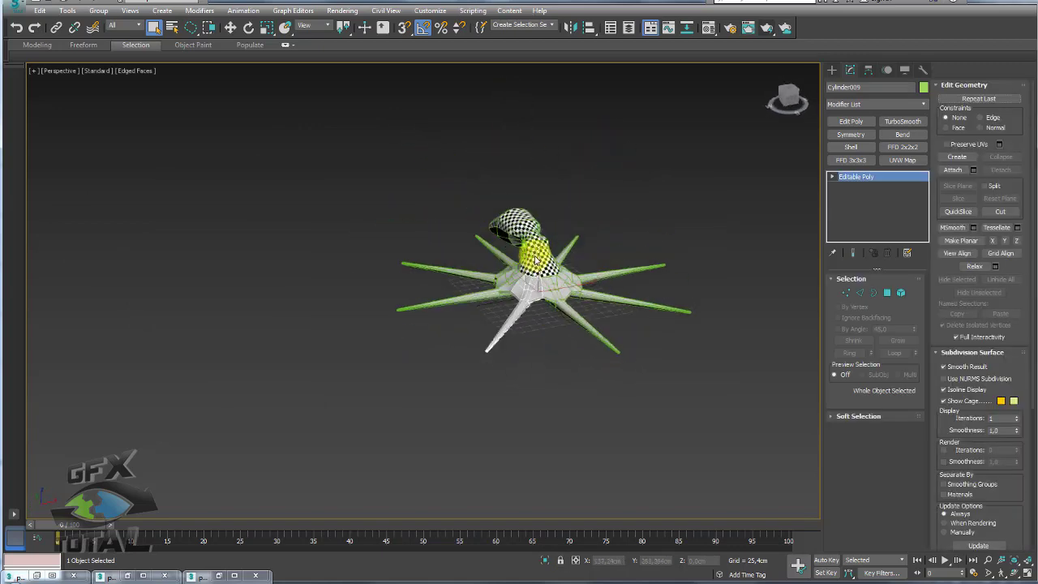
scroll(535, 259, up, 4)
scroll(594, 345, down, 2)
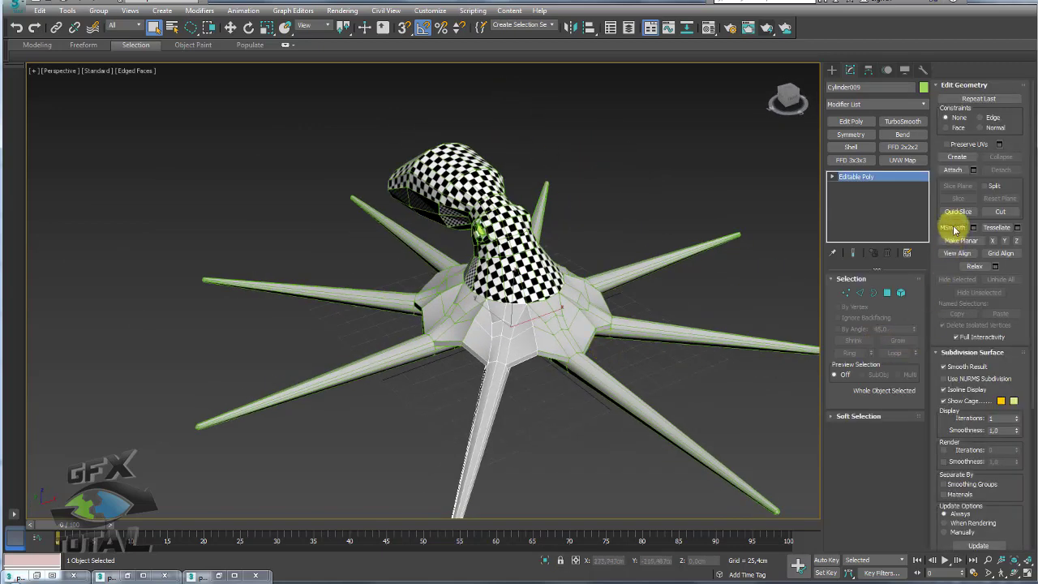
Step: Attach all eight tentacles to the body mesh
click(952, 170)
click(556, 363)
click(595, 319)
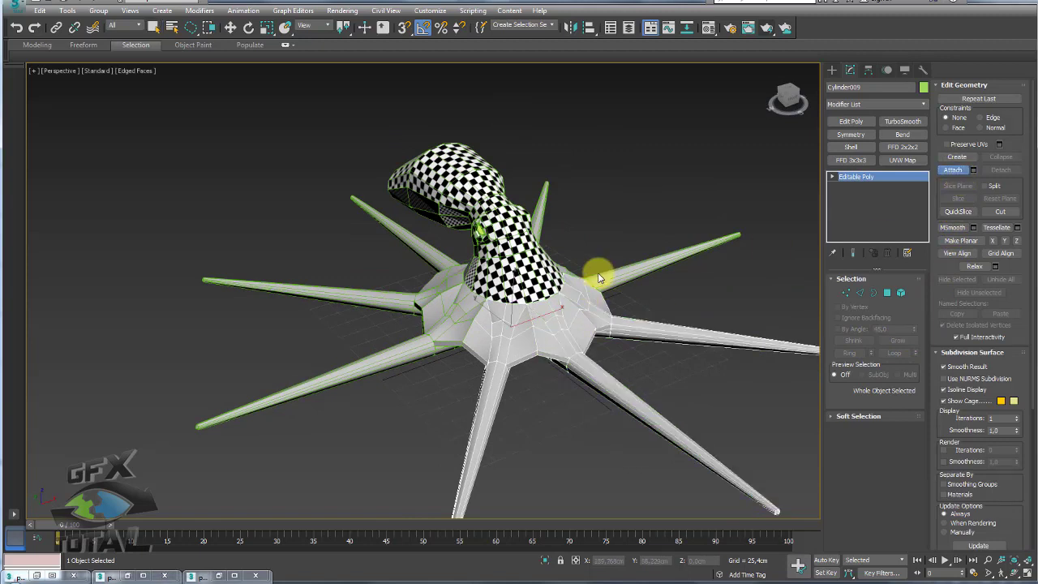
click(598, 274)
click(539, 224)
click(443, 267)
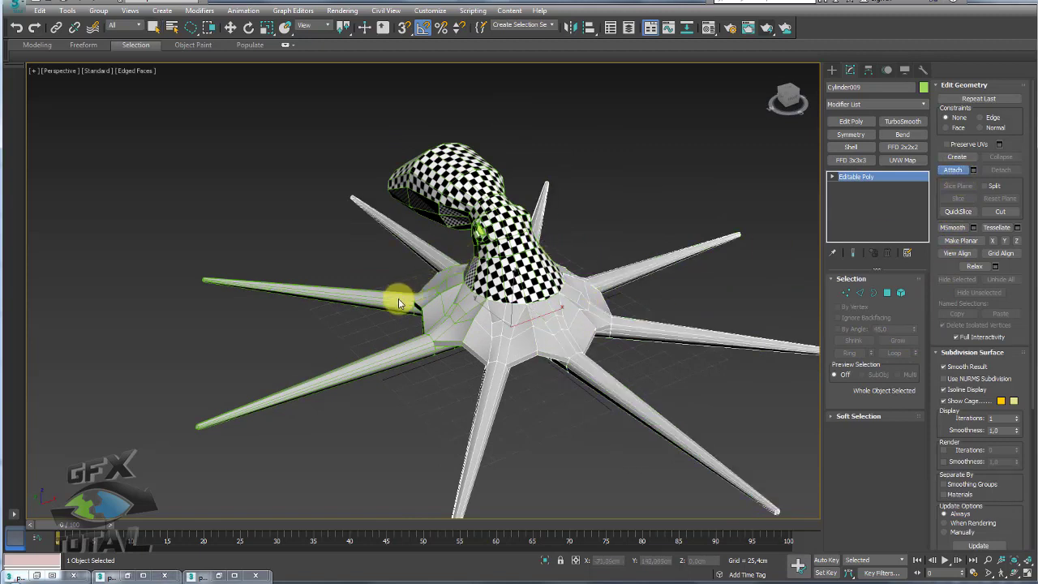
click(400, 297)
click(424, 349)
key(w)
Step: Select all vertices and weld the overlapping ones, reducing 552 vertices to 464
click(845, 292)
scroll(660, 343, down, 2)
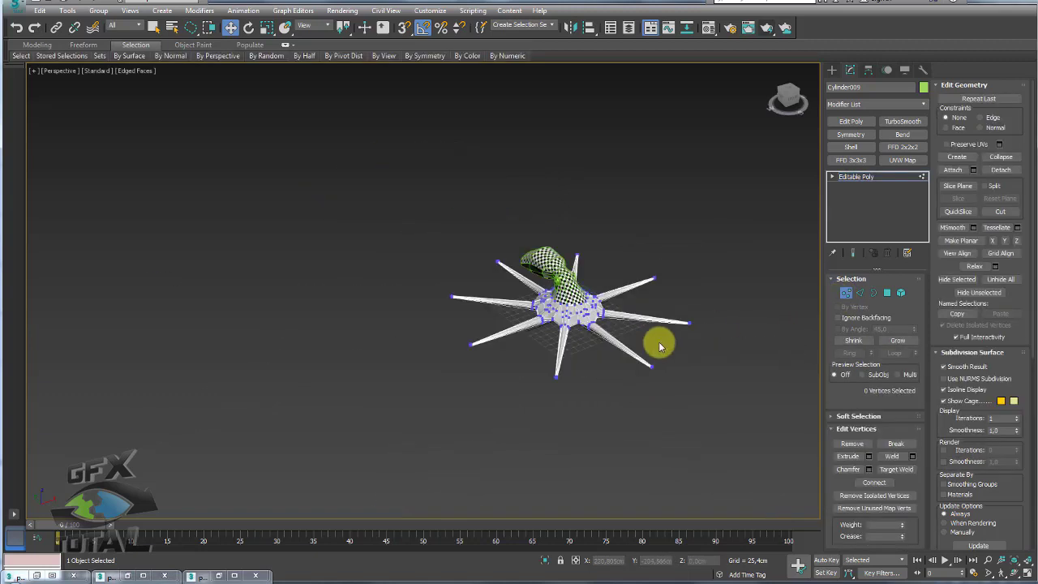
mouse_move(370, 178)
mouse_down()
mouse_move(466, 156)
mouse_move(732, 293)
mouse_up()
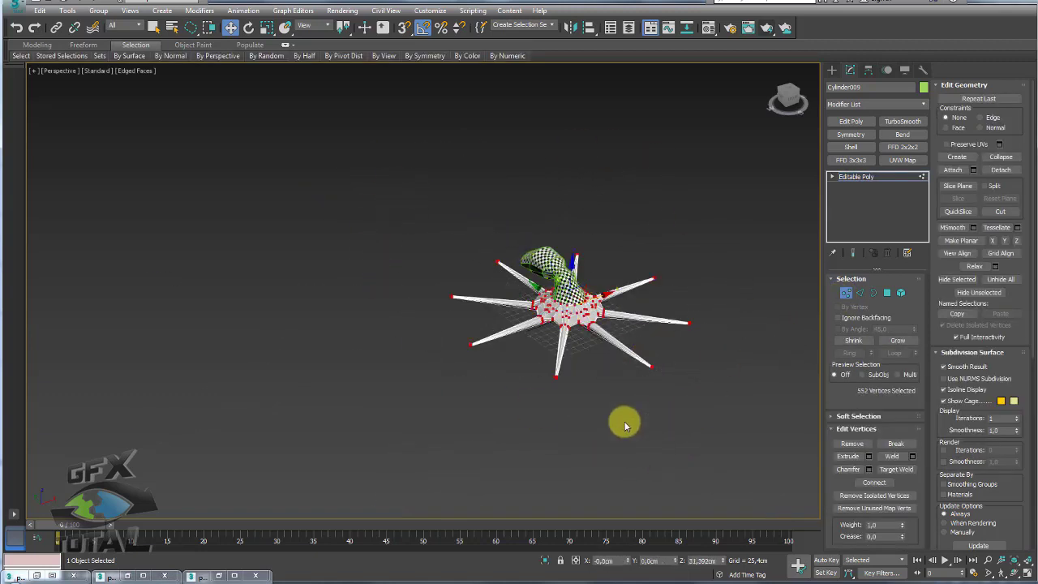
scroll(632, 291, up, 4)
scroll(654, 283, down, 1)
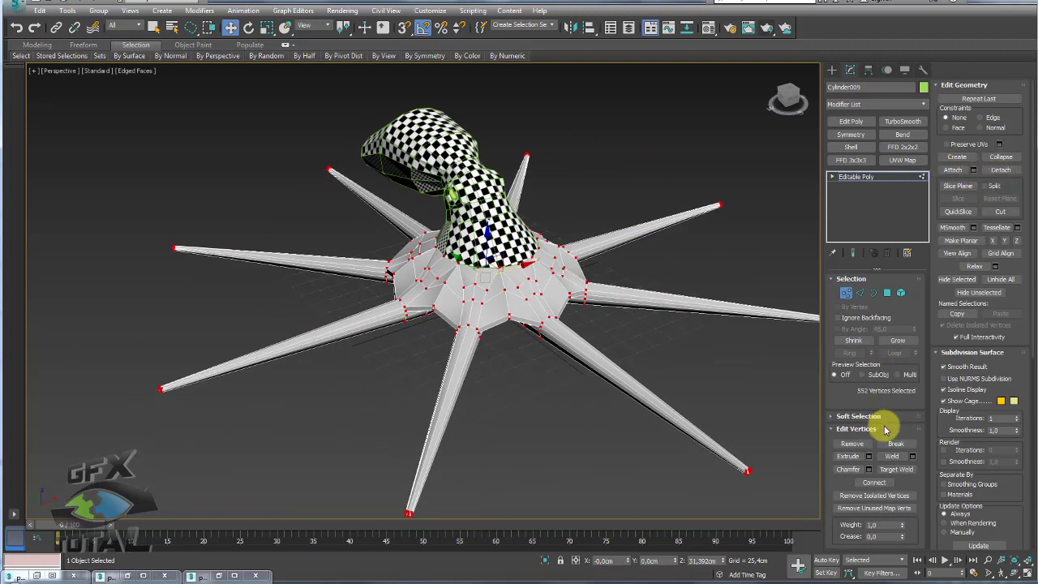
click(912, 456)
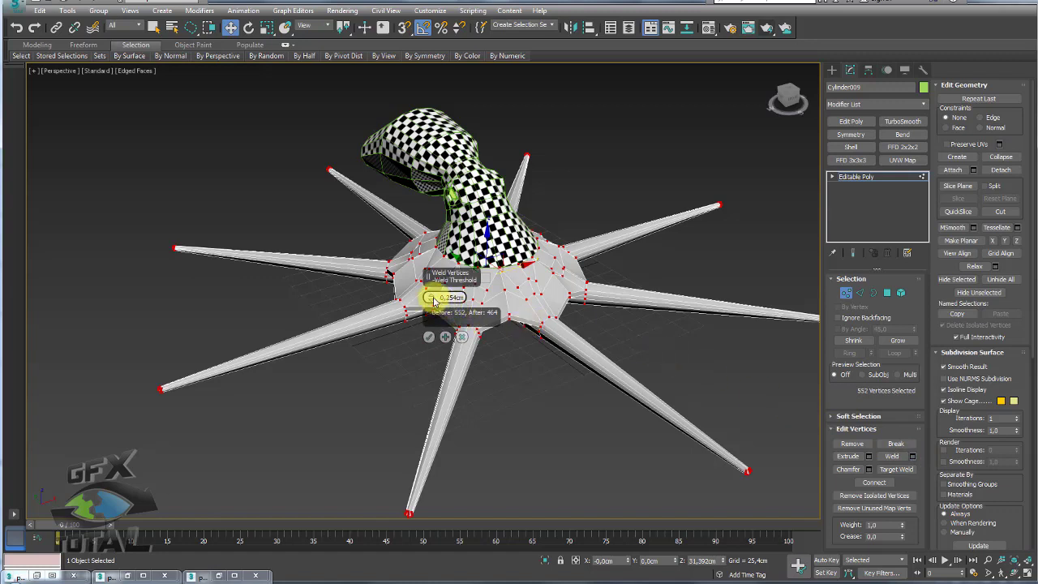
click(431, 341)
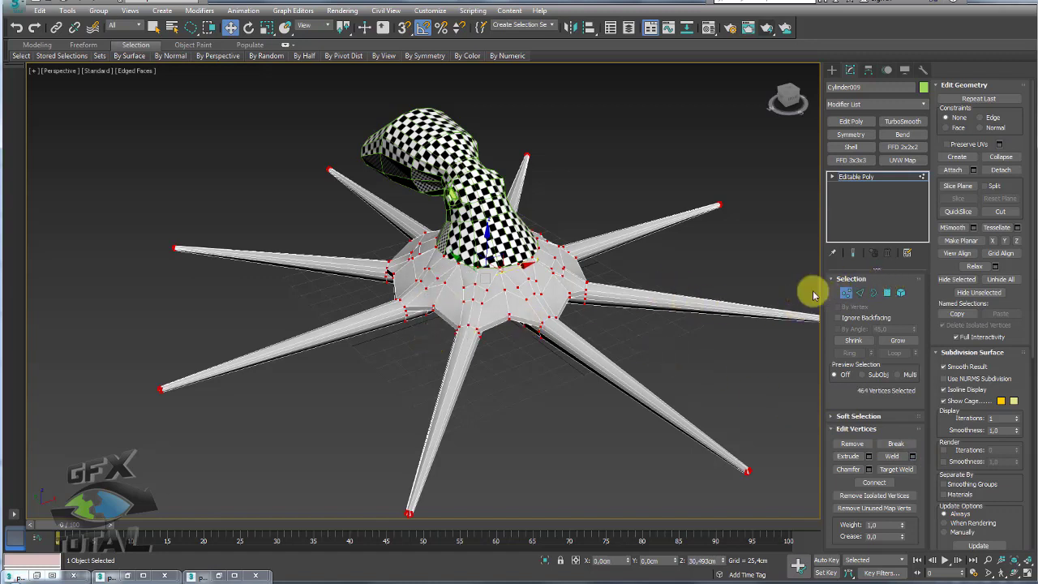
Step: Attach the checkered head into the mesh, confirming the Attach Options dialog
click(860, 176)
alt+middle_drag(591, 240, 598, 225)
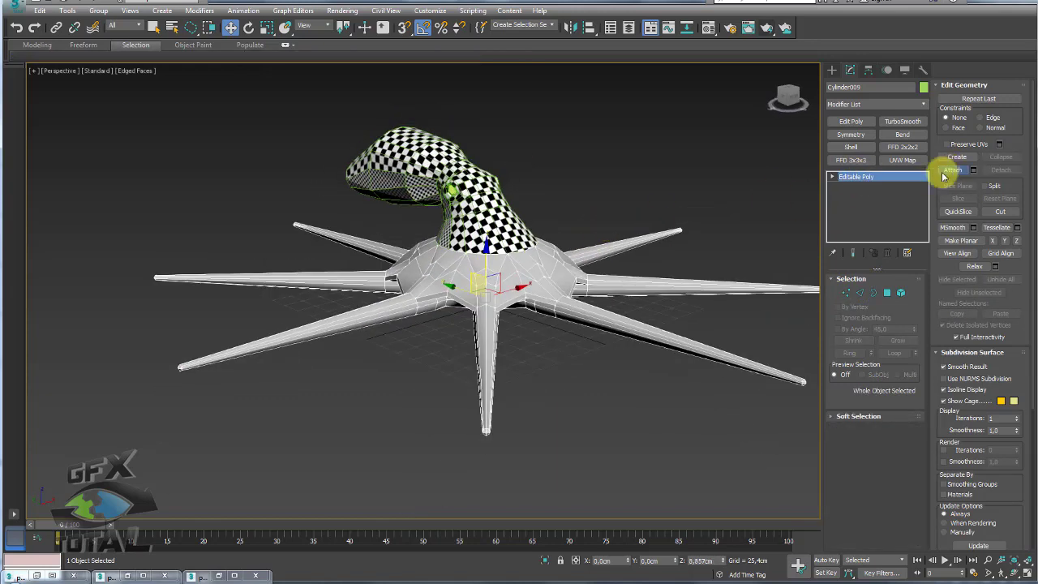
click(943, 176)
click(485, 218)
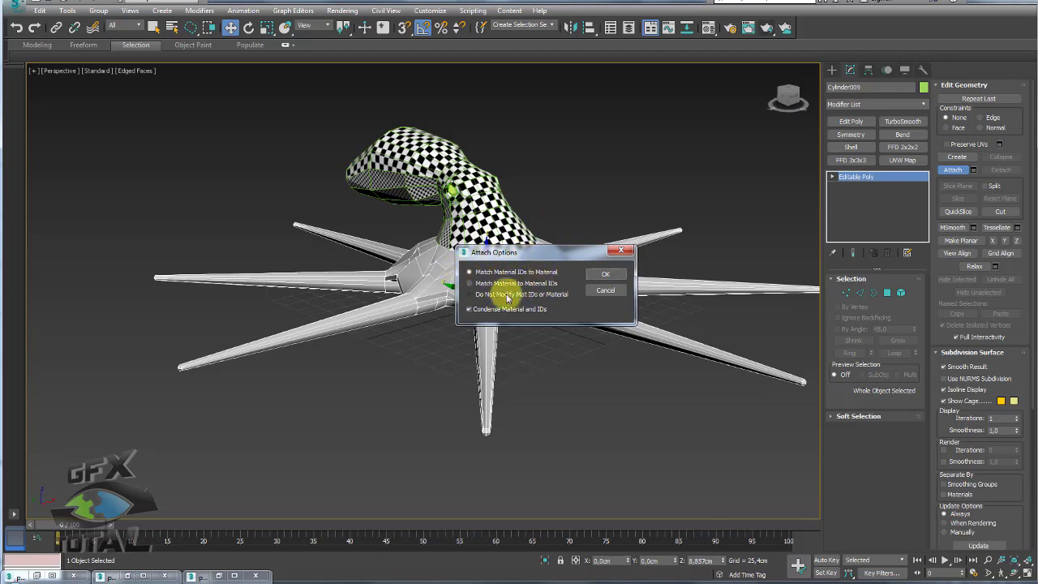
click(605, 274)
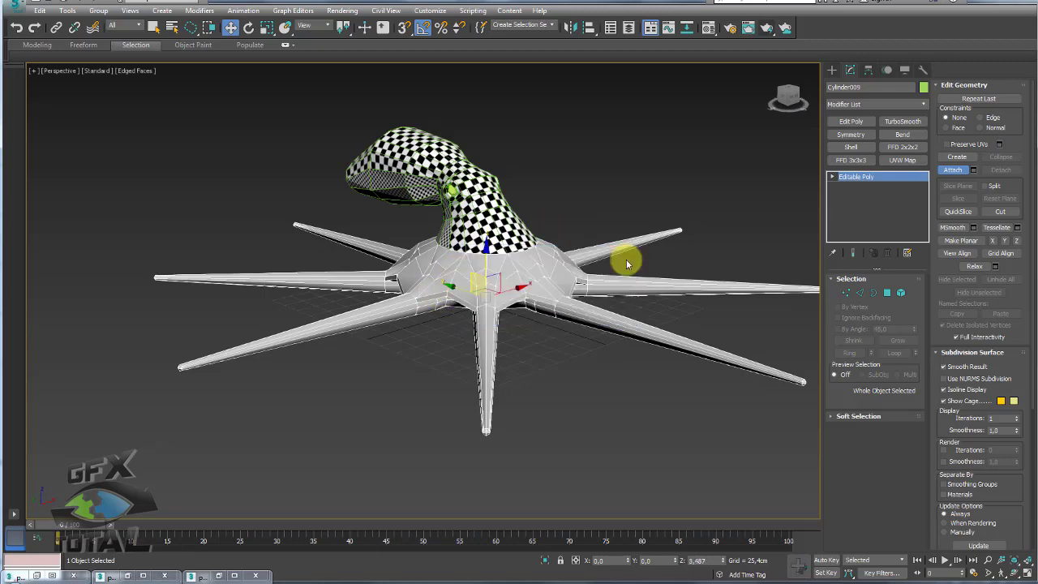
mouse_move(641, 208)
alt+middle_down()
mouse_move(715, 216)
mouse_move(668, 202)
mouse_move(706, 165)
alt+middle_up()
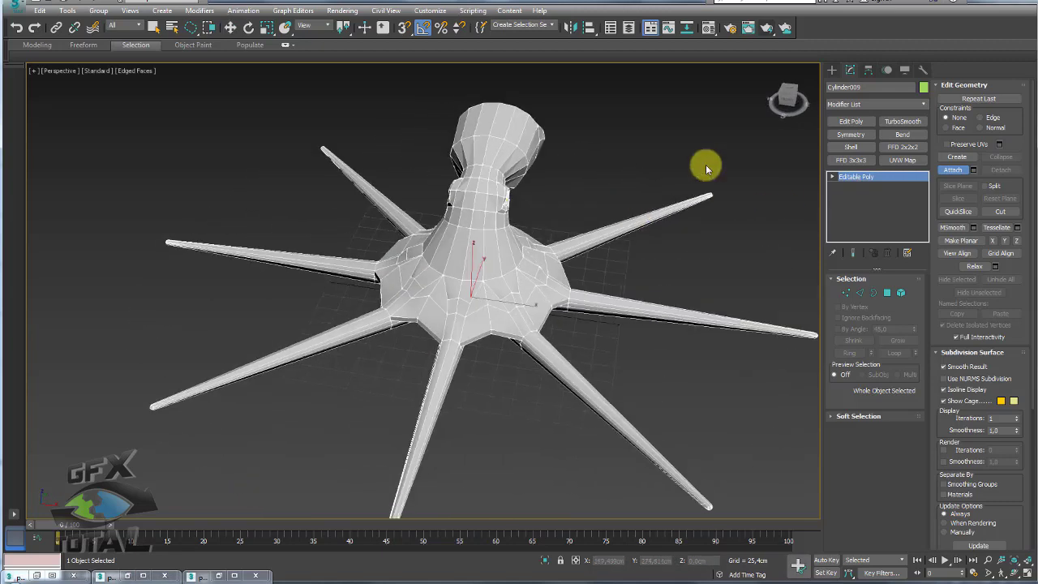
Step: Add TurboSmooth to the octopus, toggle it off, and switch to Editable Poly Edge level
click(891, 122)
mouse_move(688, 284)
alt+middle_down()
mouse_move(613, 354)
mouse_move(621, 254)
mouse_move(661, 340)
alt+middle_up()
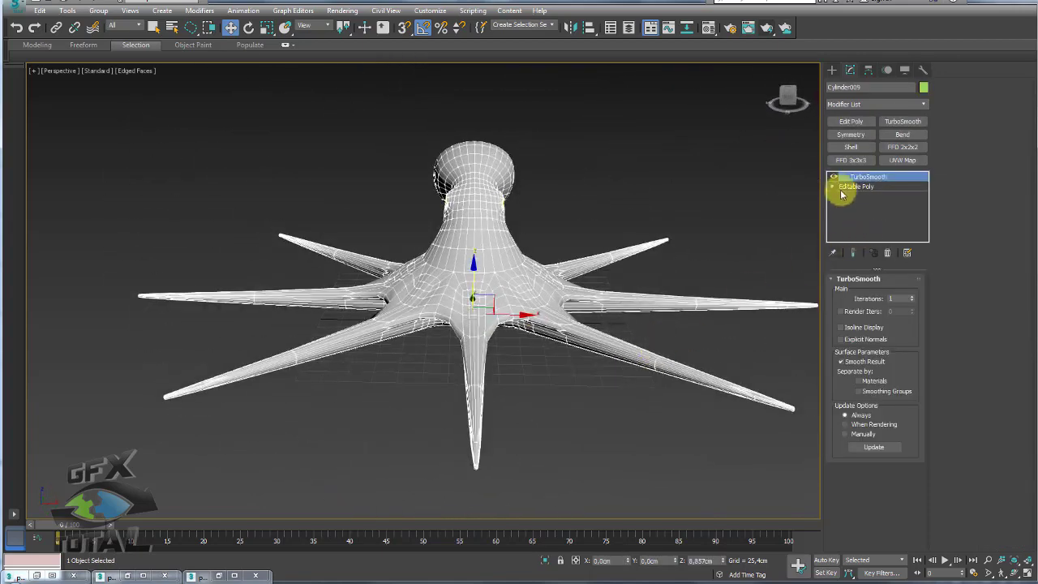
click(831, 178)
click(833, 187)
click(851, 206)
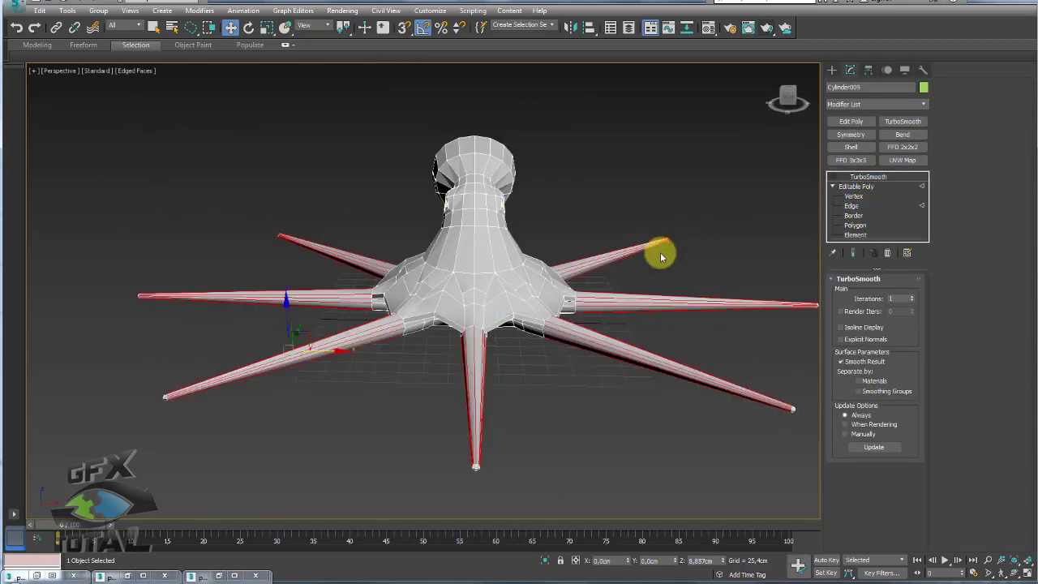
Step: Connect the selected tentacle edges with 10 segments, then return to the TurboSmooth level
mouse_move(660, 252)
alt+middle_down()
mouse_move(662, 294)
mouse_move(694, 313)
mouse_move(619, 342)
alt+middle_up()
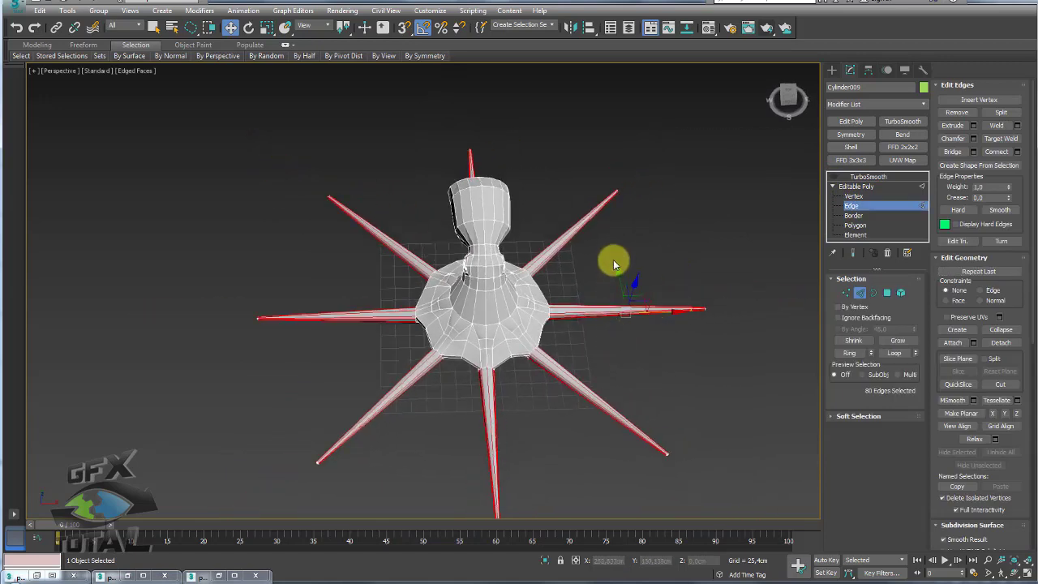
mouse_move(613, 260)
alt+middle_down()
mouse_move(637, 294)
mouse_move(630, 320)
alt+middle_up()
scroll(619, 294, up, 4)
scroll(596, 288, up, 2)
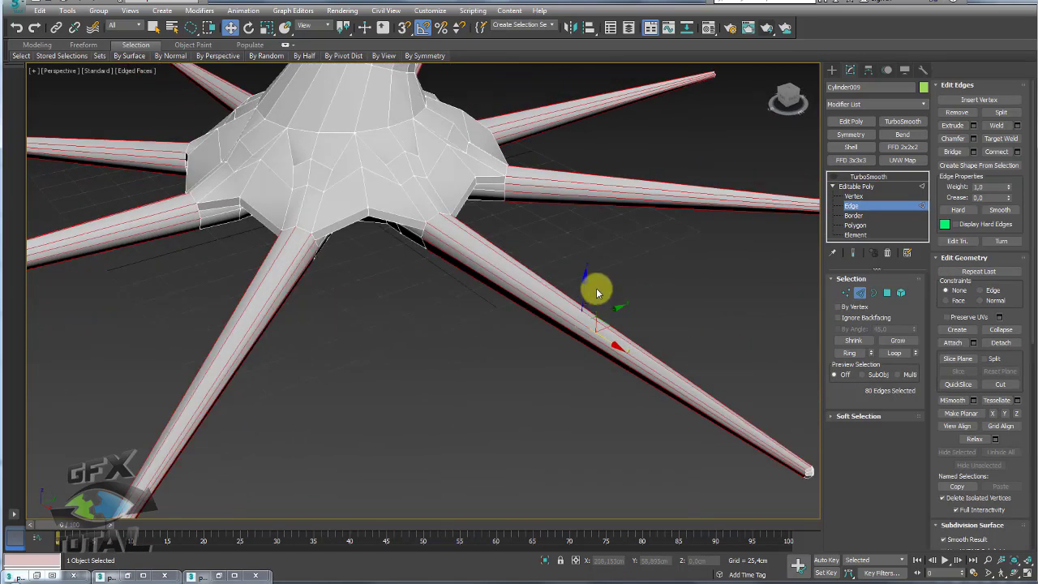
click(1016, 152)
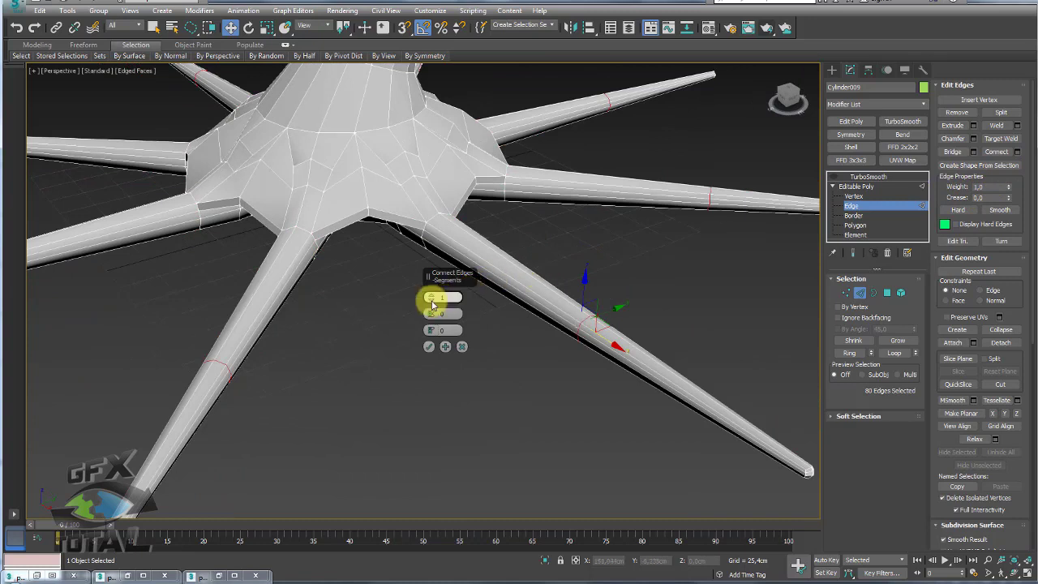
mouse_move(432, 303)
mouse_down()
mouse_move(440, 278)
mouse_move(458, 282)
mouse_up()
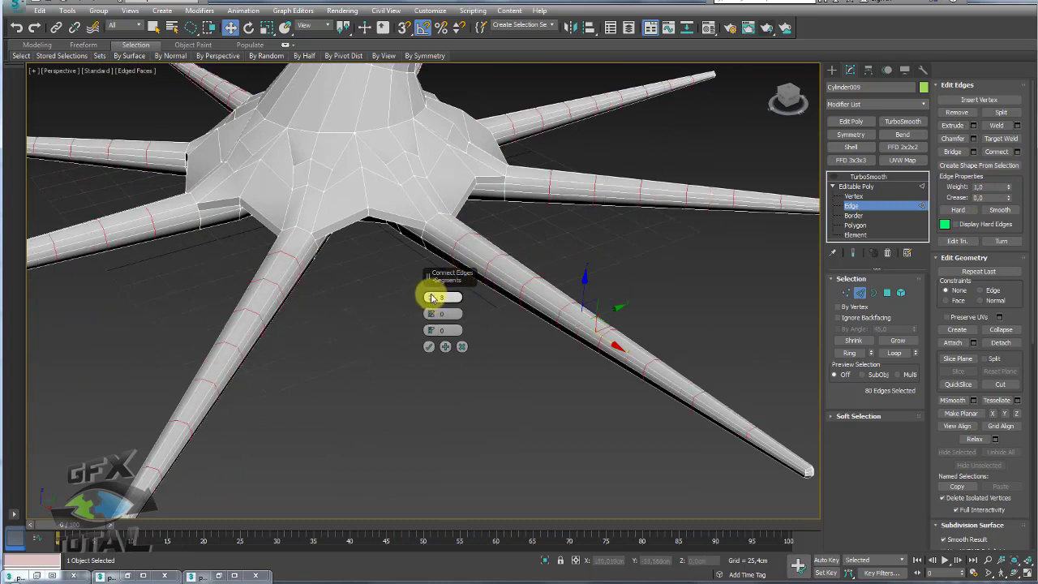
drag(431, 298, 430, 297)
click(428, 346)
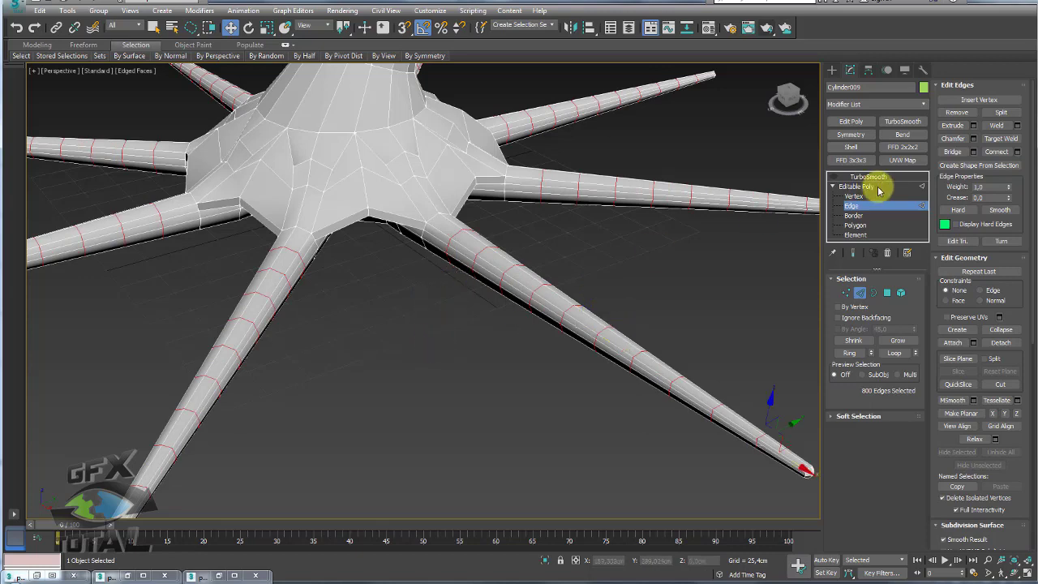
click(868, 176)
scroll(625, 267, down, 5)
Step: Change the octopus's object colour to black
scroll(579, 370, down, 5)
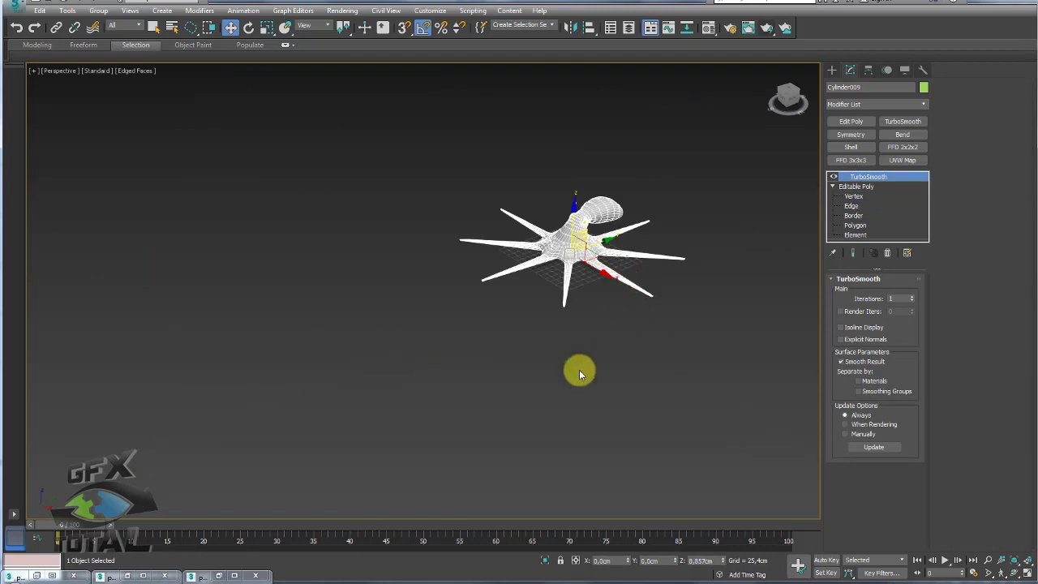
click(579, 370)
scroll(590, 287, up, 8)
scroll(591, 287, down, 6)
click(520, 224)
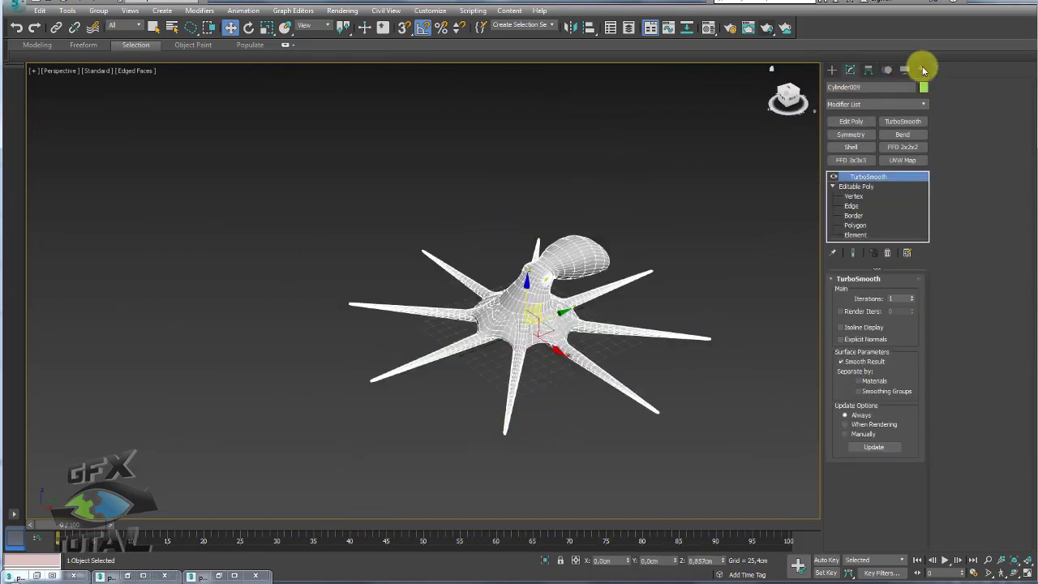
click(923, 86)
click(664, 261)
click(689, 292)
Step: Turn off Edged Faces with F4 so the octopus shows shaded without edge lines
alt+middle_drag(646, 448, 686, 422)
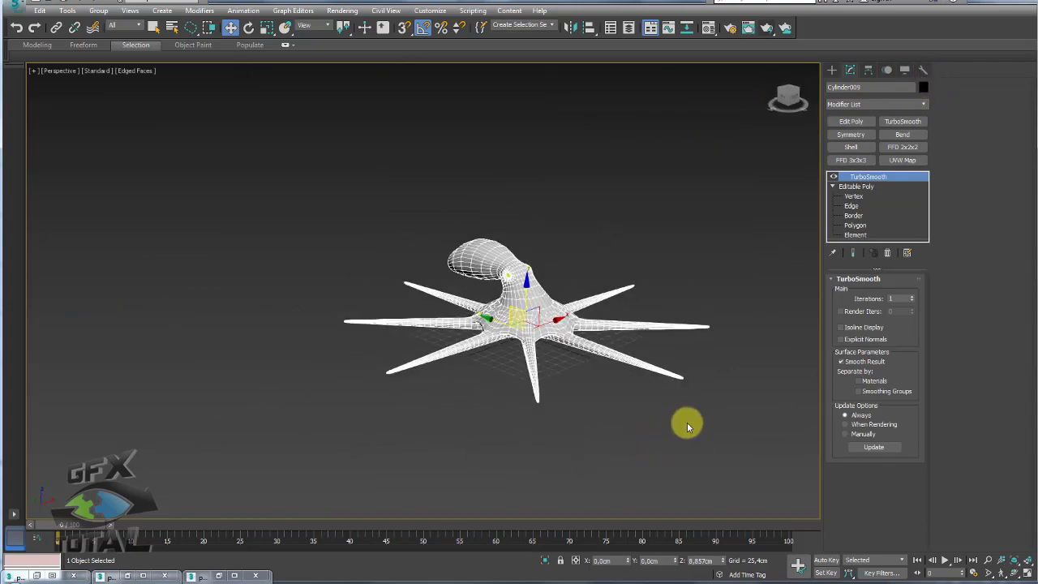
click(687, 423)
scroll(556, 372, up, 4)
scroll(575, 349, up, 1)
scroll(576, 344, down, 3)
click(558, 315)
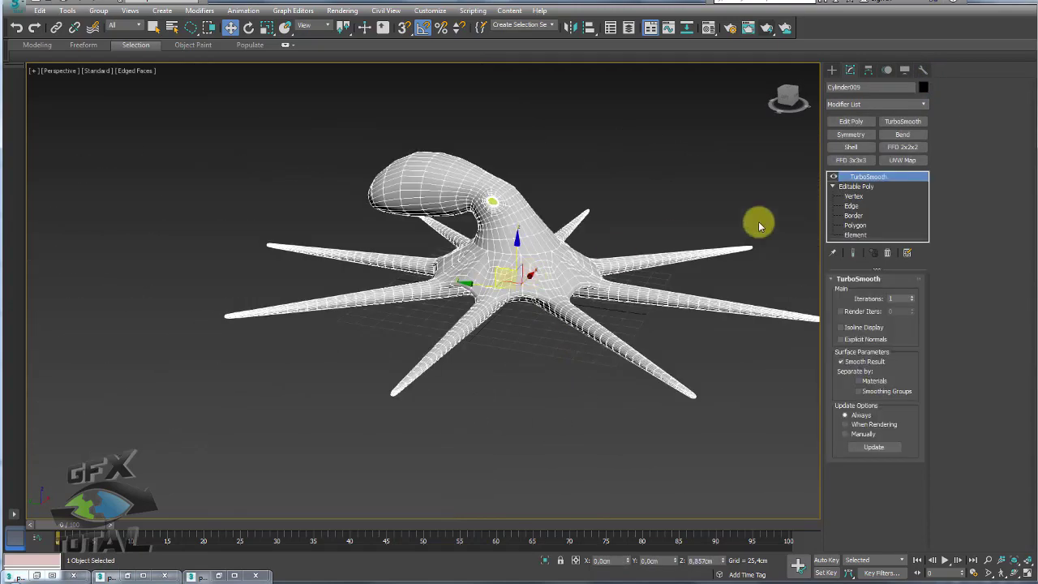
key(F4)
Step: Orbit around the octopus, briefly showing then hiding the edge overlay again
click(722, 176)
scroll(584, 226, up, 2)
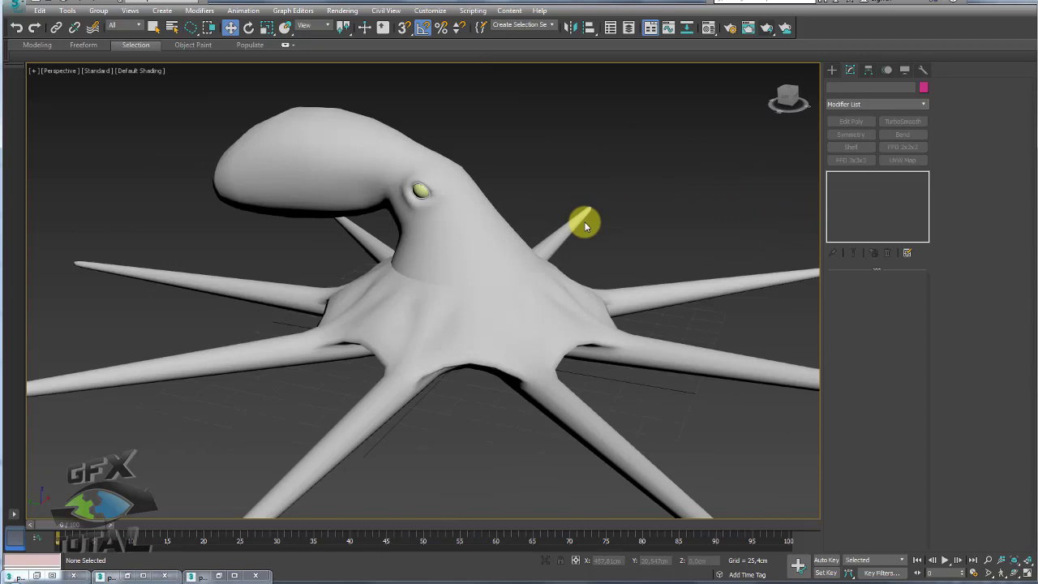
click(458, 303)
mouse_move(458, 303)
alt+middle_down()
mouse_move(578, 325)
mouse_move(514, 316)
mouse_move(486, 267)
mouse_move(522, 308)
mouse_move(505, 398)
mouse_move(524, 430)
mouse_move(522, 308)
mouse_move(546, 296)
alt+middle_up()
key(F4)
key(F4)
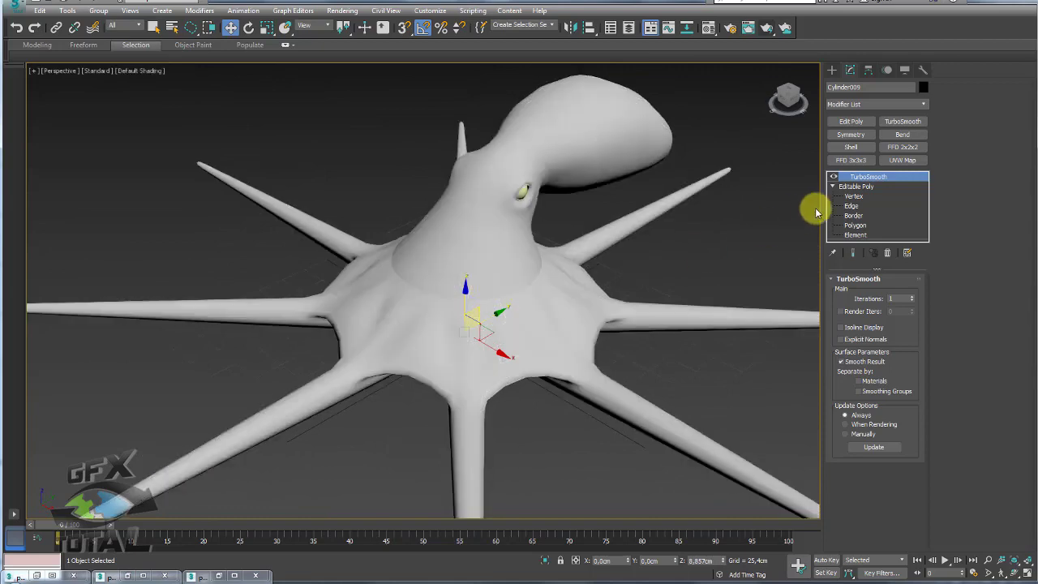
key(F4)
key(F4)
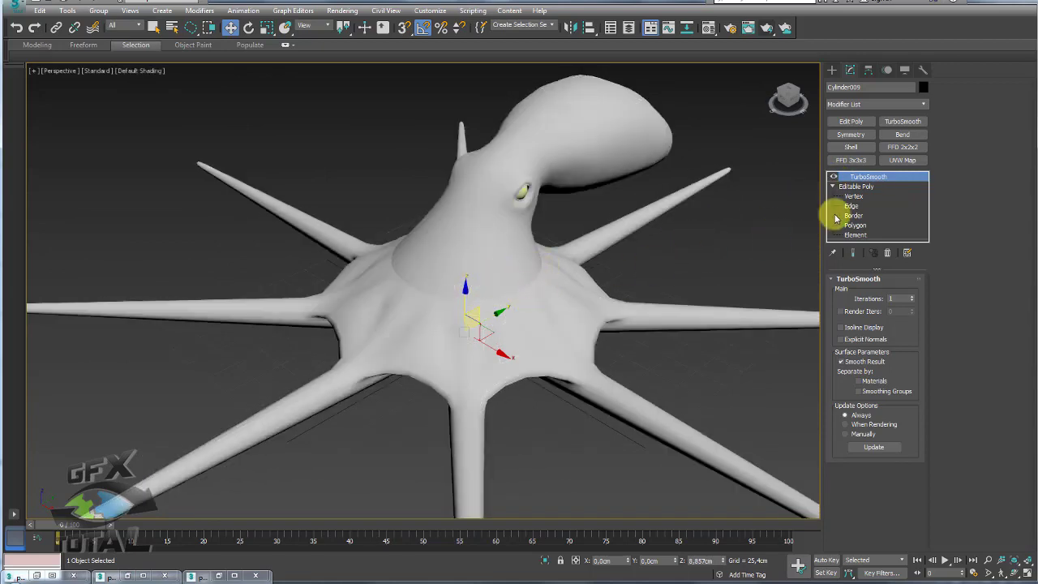
Step: Inspect vertices over the left tentacles and body, then return to TurboSmooth and deselect
click(853, 195)
alt+middle_drag(660, 240, 657, 225)
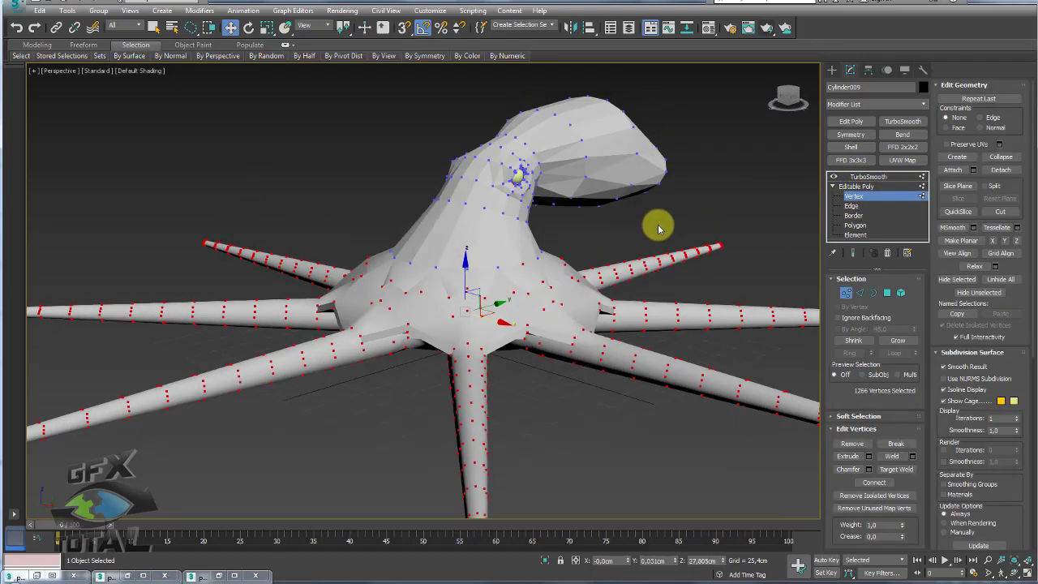
click(93, 308)
drag(176, 270, 649, 210)
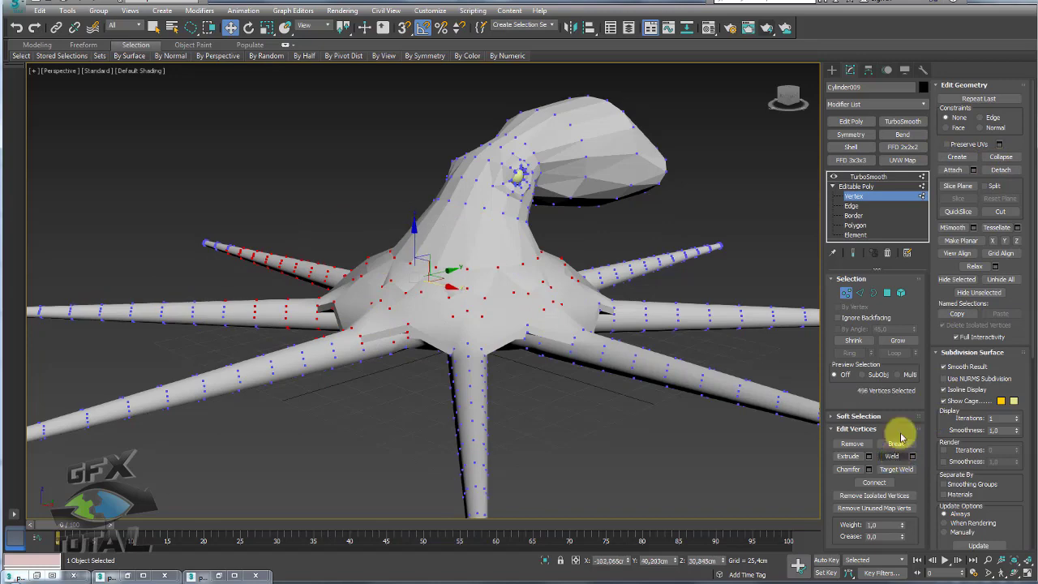
click(864, 175)
click(705, 202)
scroll(607, 234, up, 5)
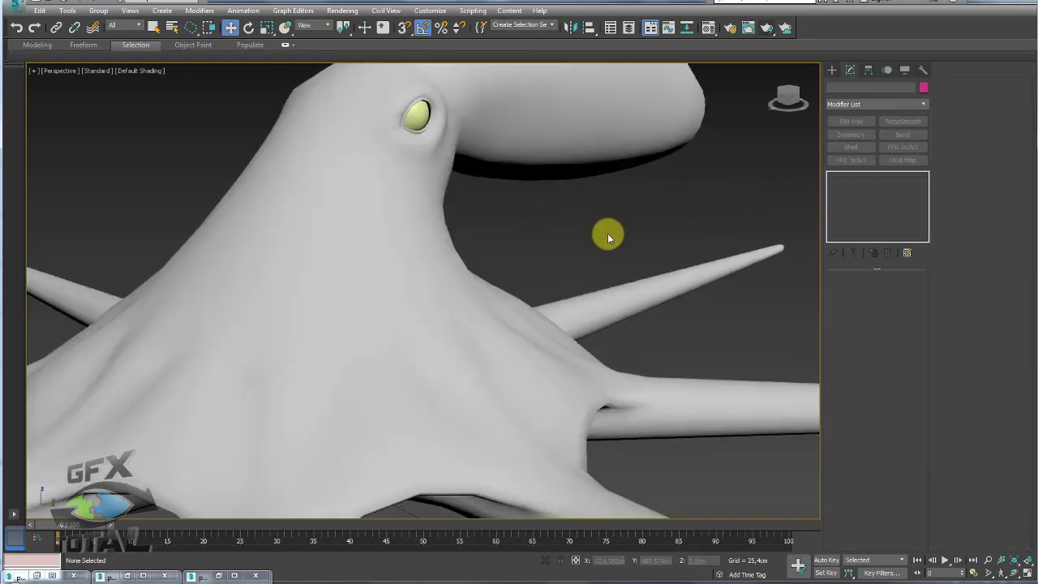
scroll(607, 234, down, 8)
alt+middle_drag(586, 243, 545, 247)
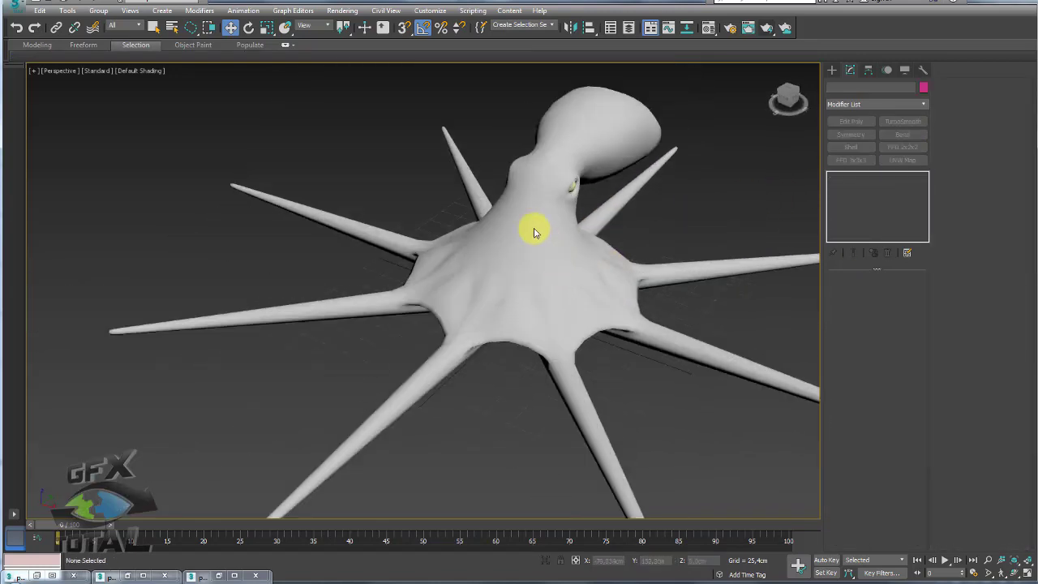